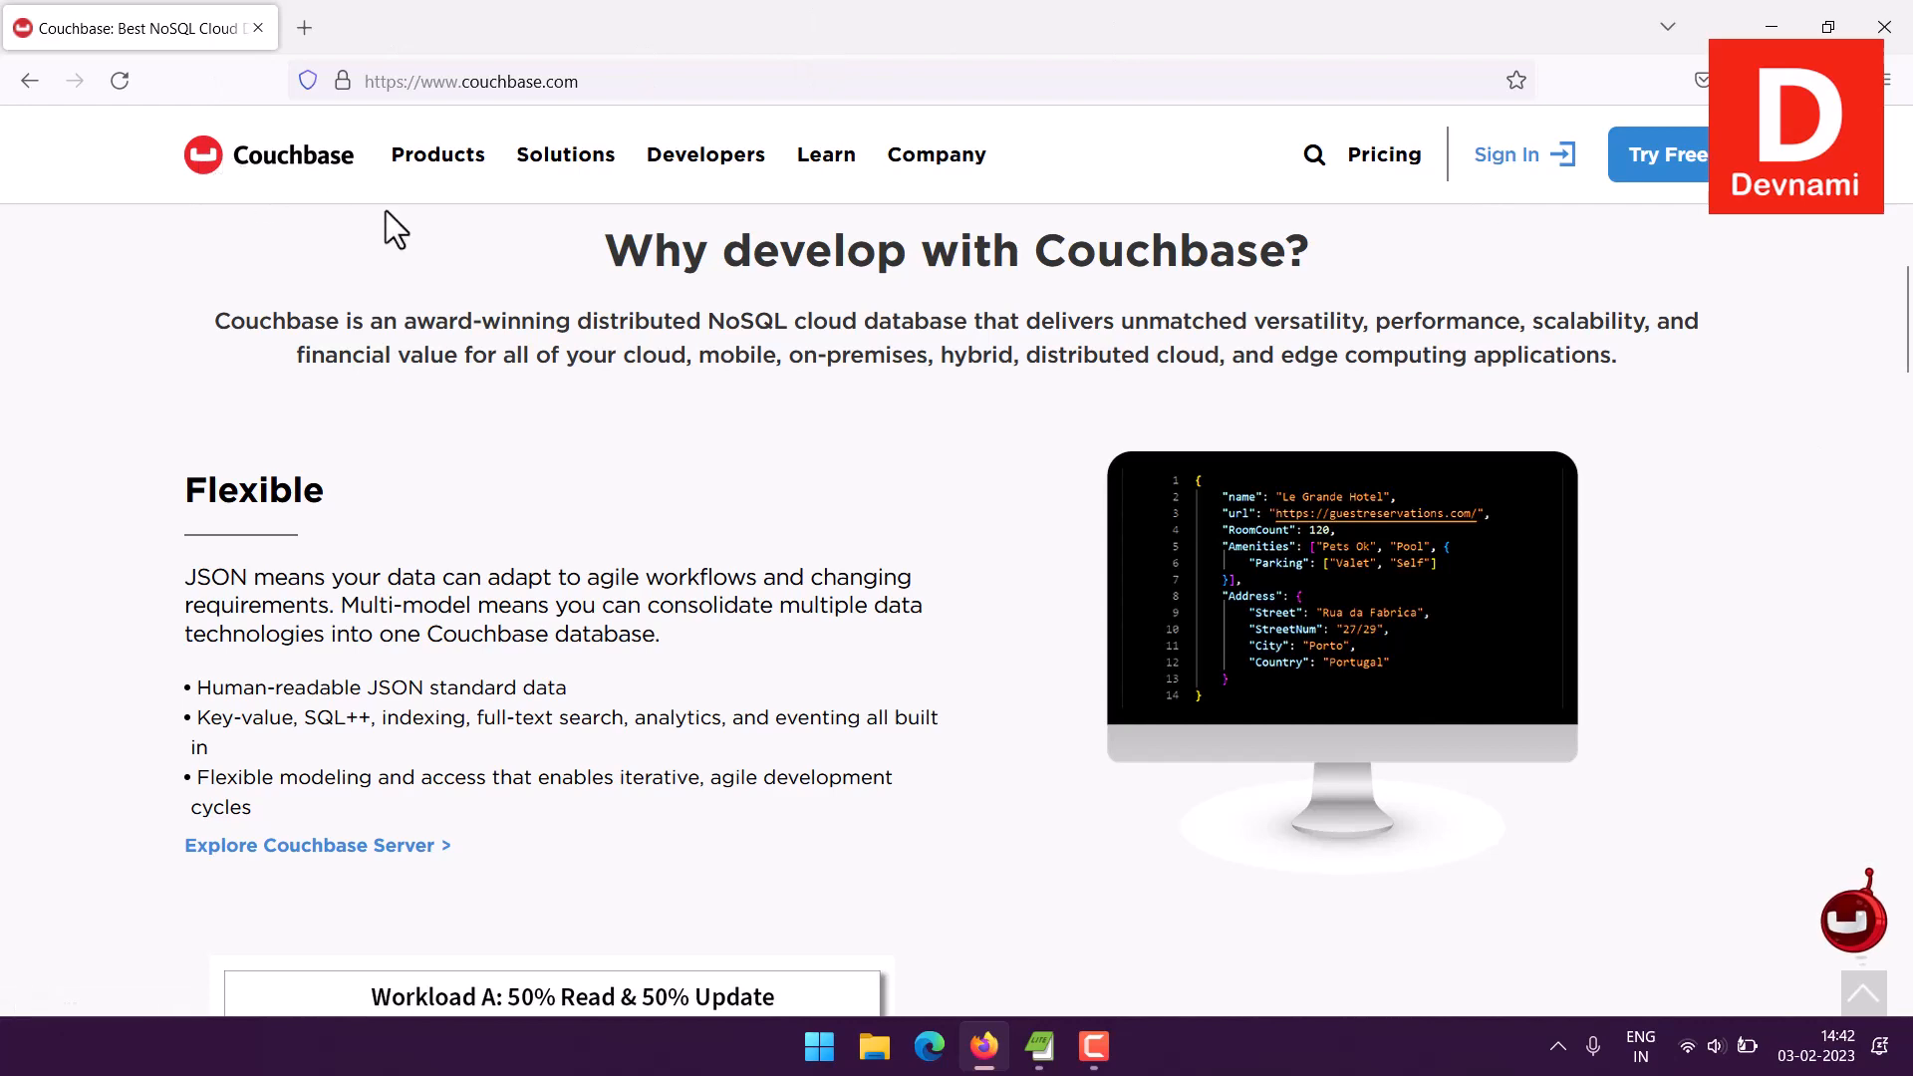
Skim the Couchbase homepage and open the product page for Server, the self-managed NoSQL database offering
{"action": "scroll", "coordinate": [139, 269], "scroll_direction": "down", "scroll_amount": 15}
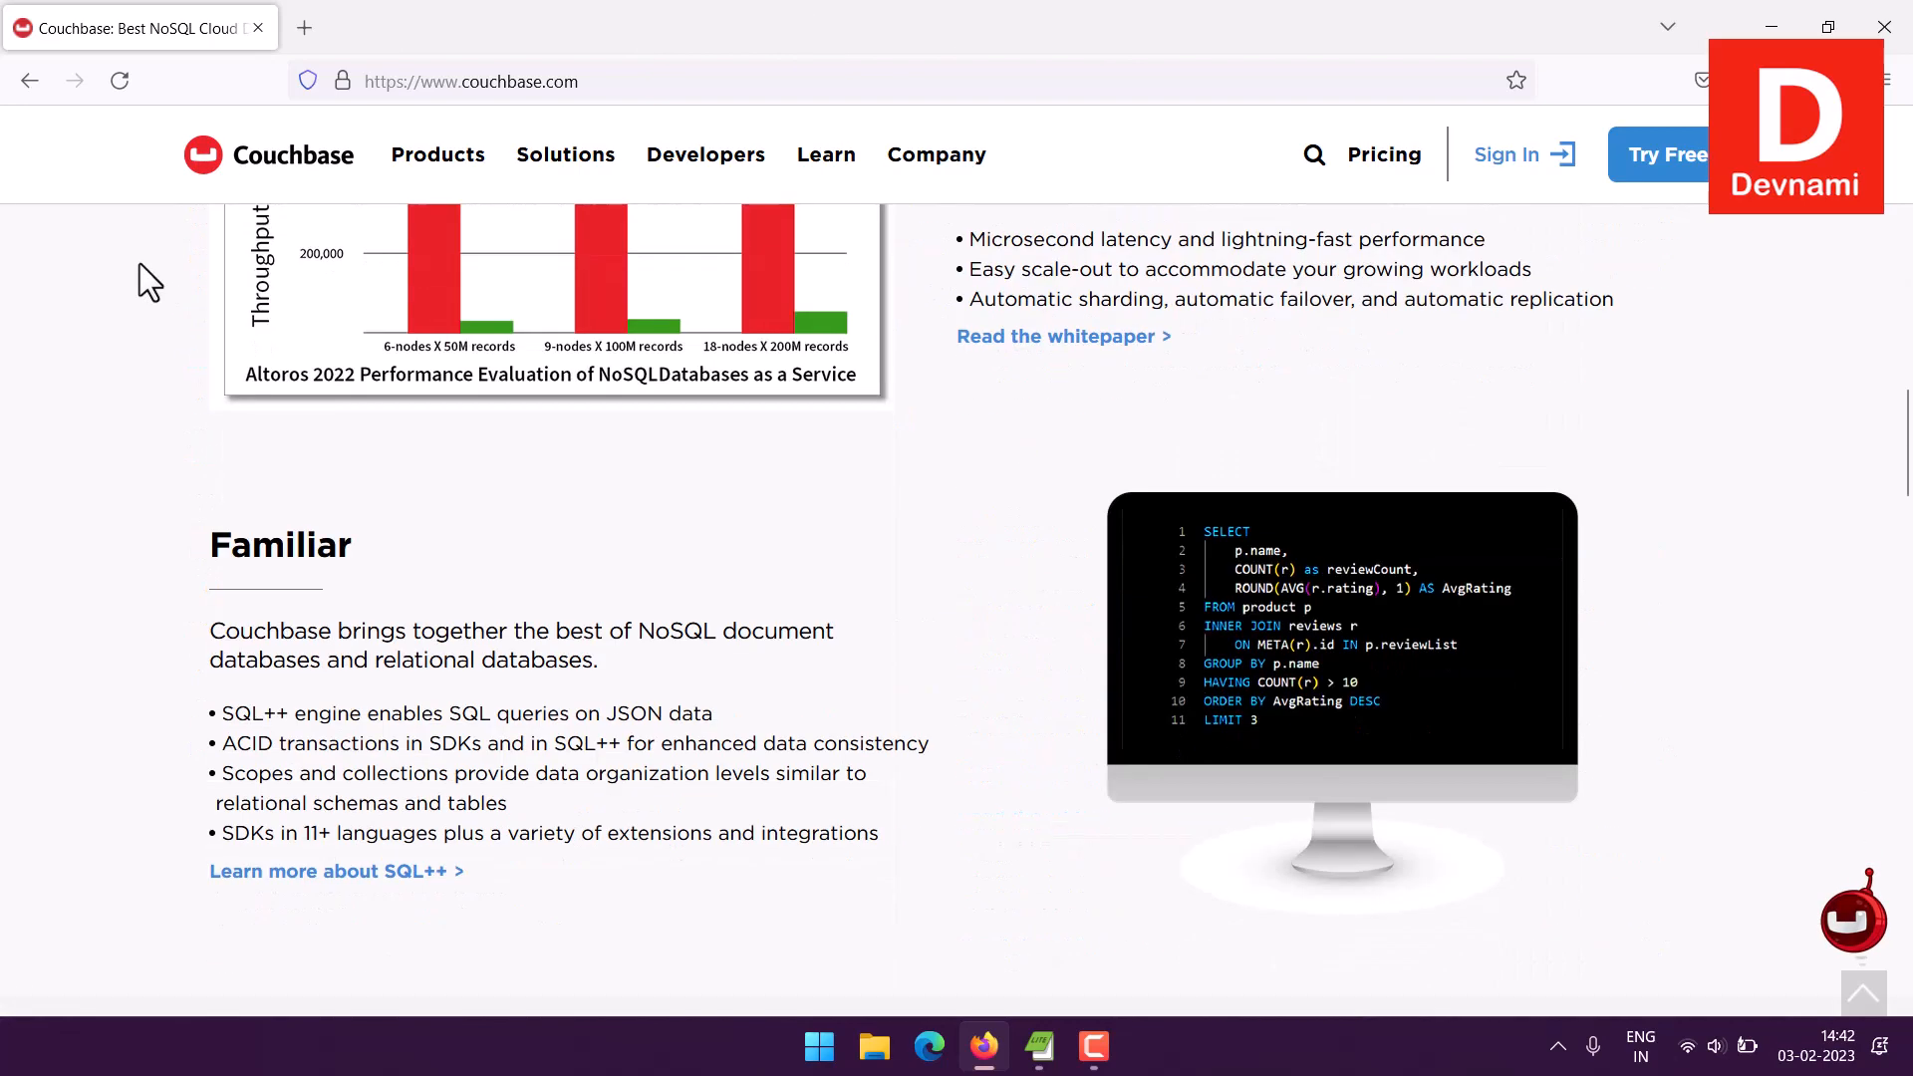
{"action": "scroll", "coordinate": [139, 261], "scroll_direction": "down", "scroll_amount": 10}
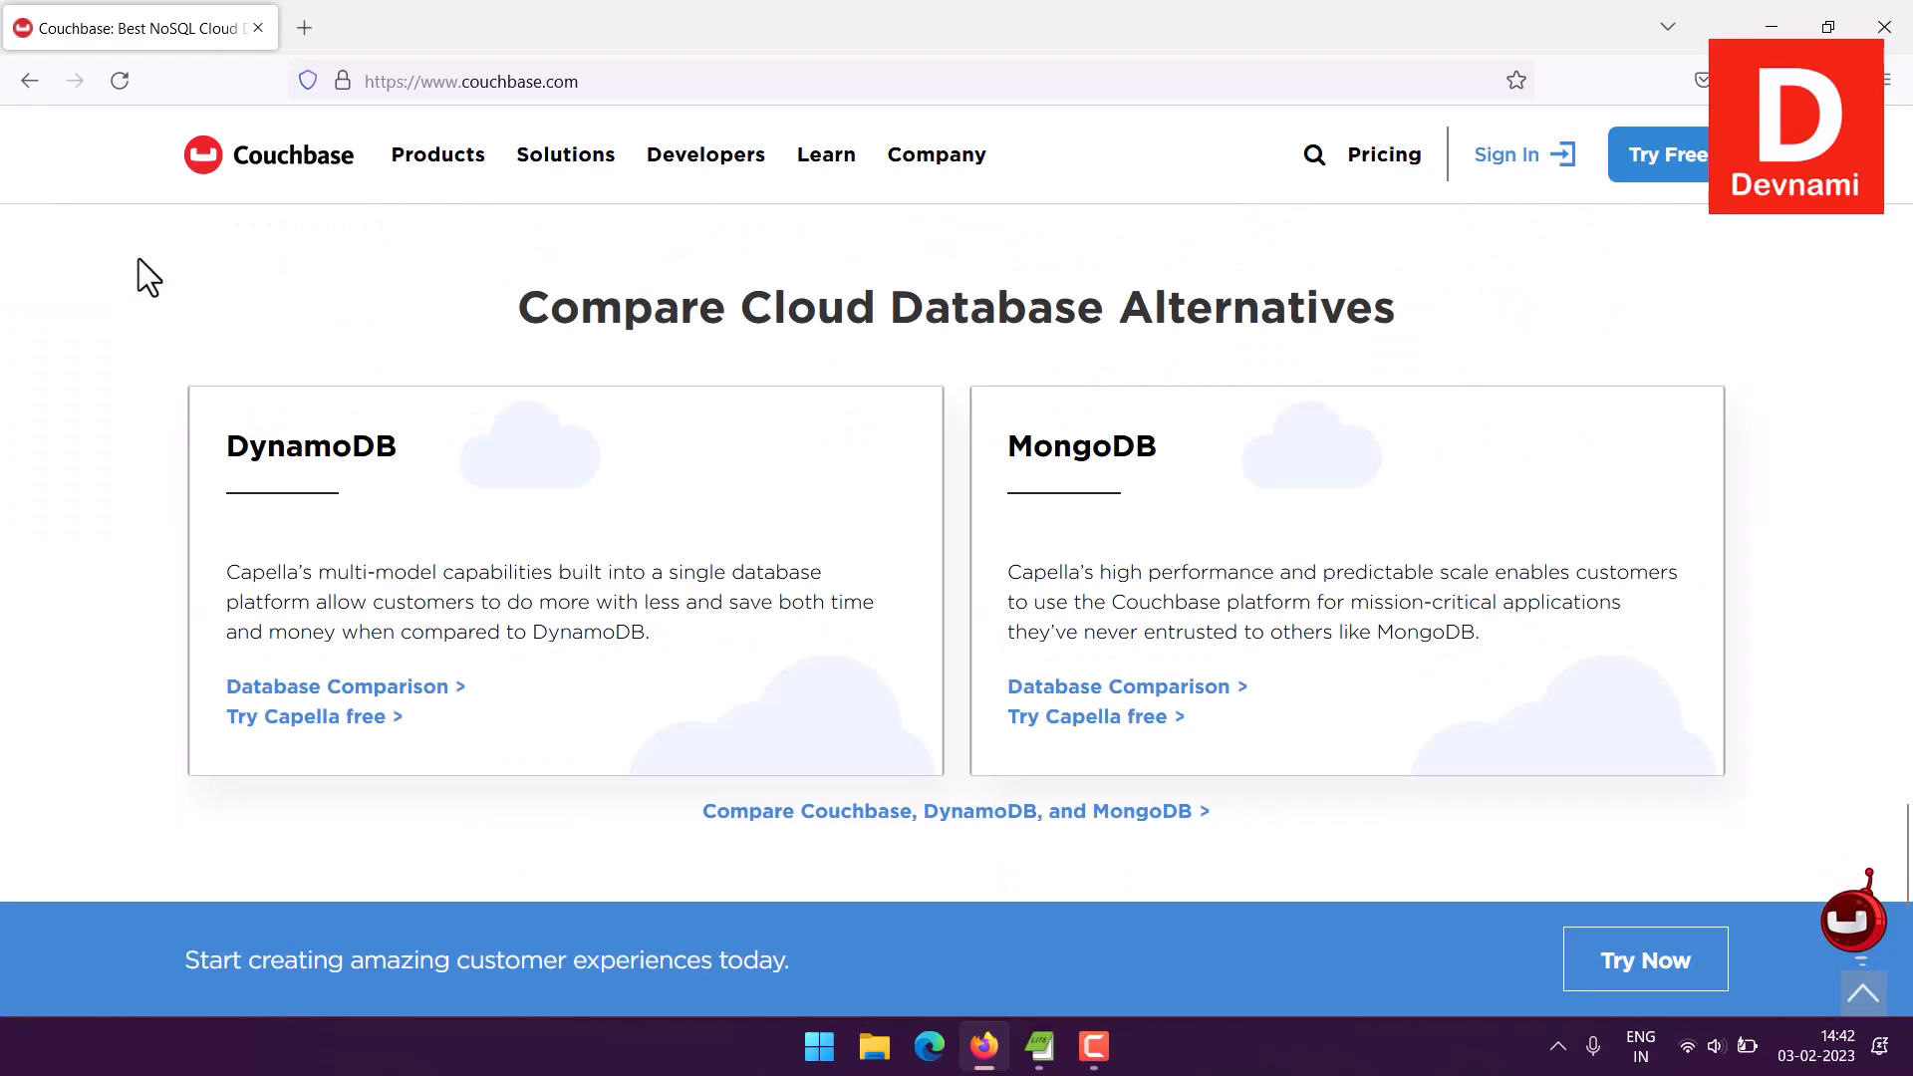
{"action": "scroll", "coordinate": [139, 261], "scroll_direction": "up", "scroll_amount": 5}
{"action": "scroll", "coordinate": [140, 259], "scroll_direction": "up", "scroll_amount": 4}
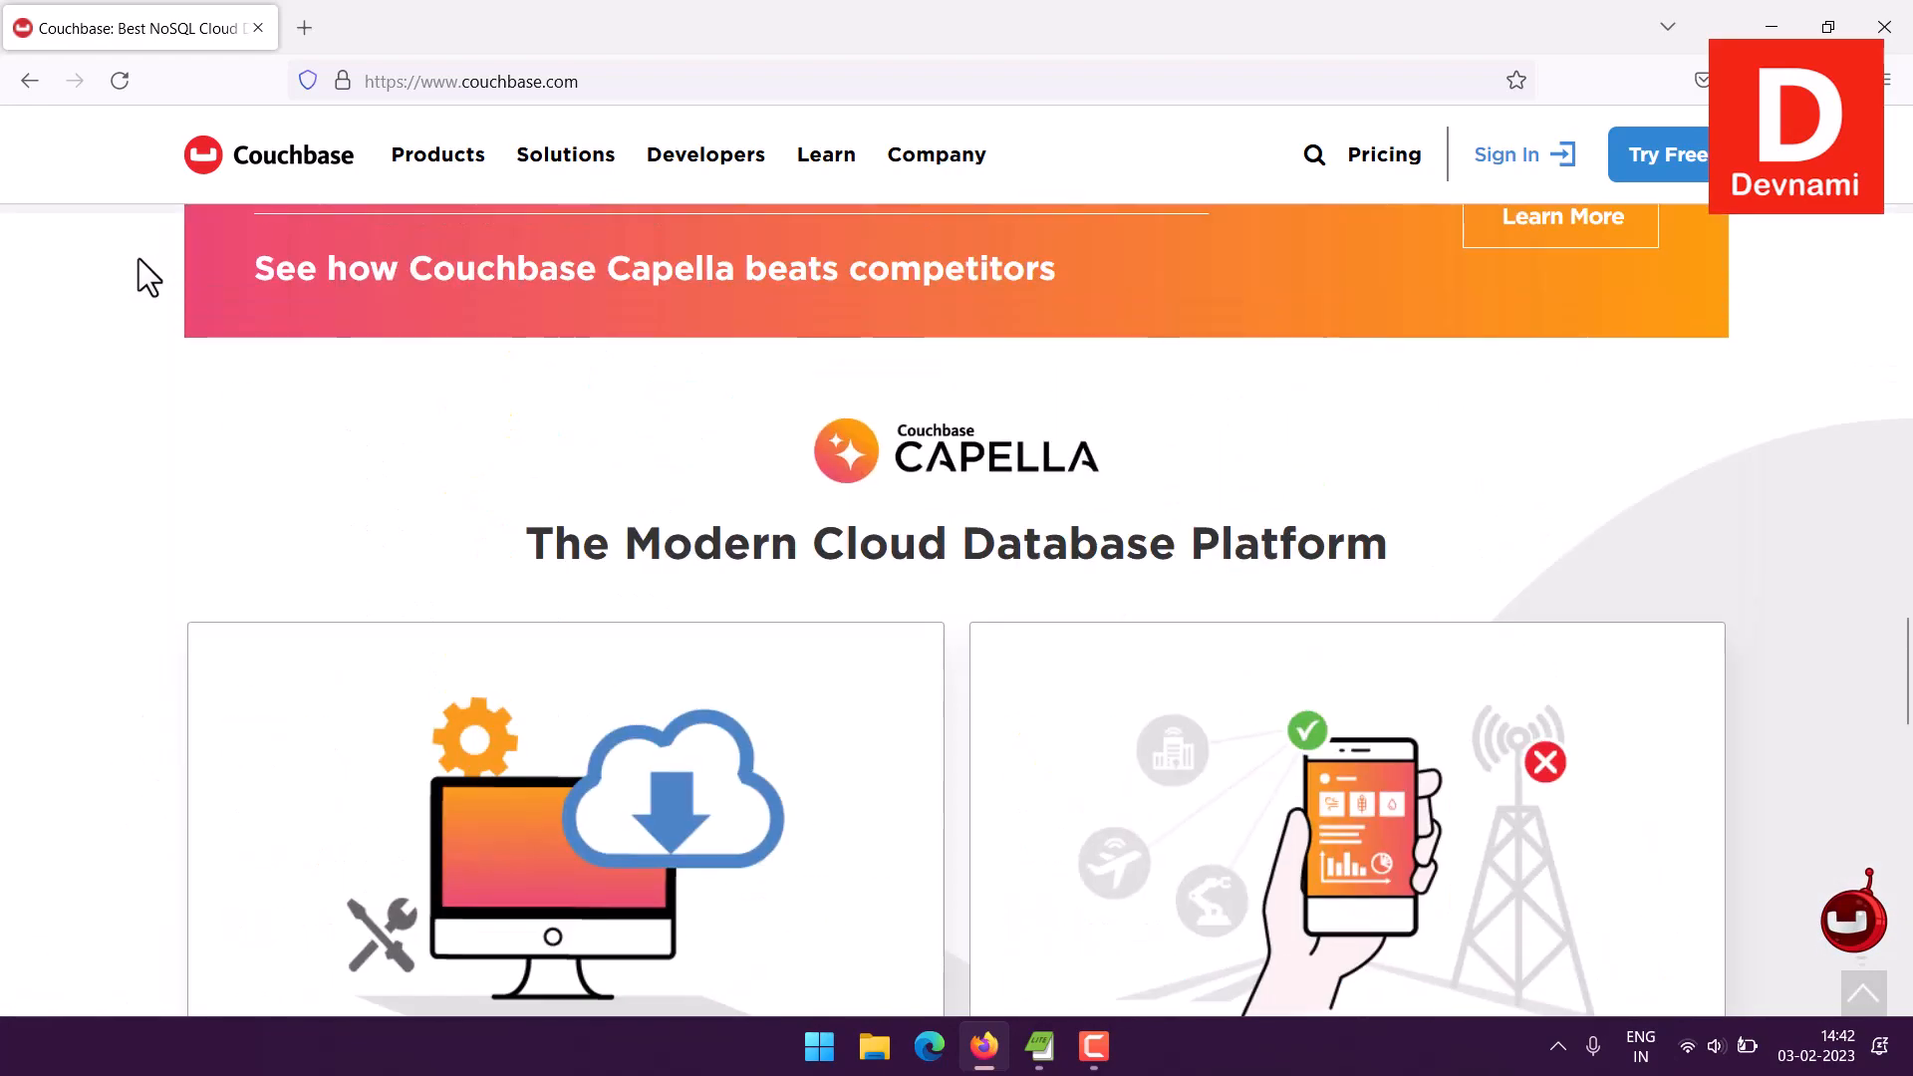
{"action": "scroll", "coordinate": [139, 259], "scroll_direction": "down", "scroll_amount": 12}
{"action": "mouse_move", "coordinate": [444, 181]}
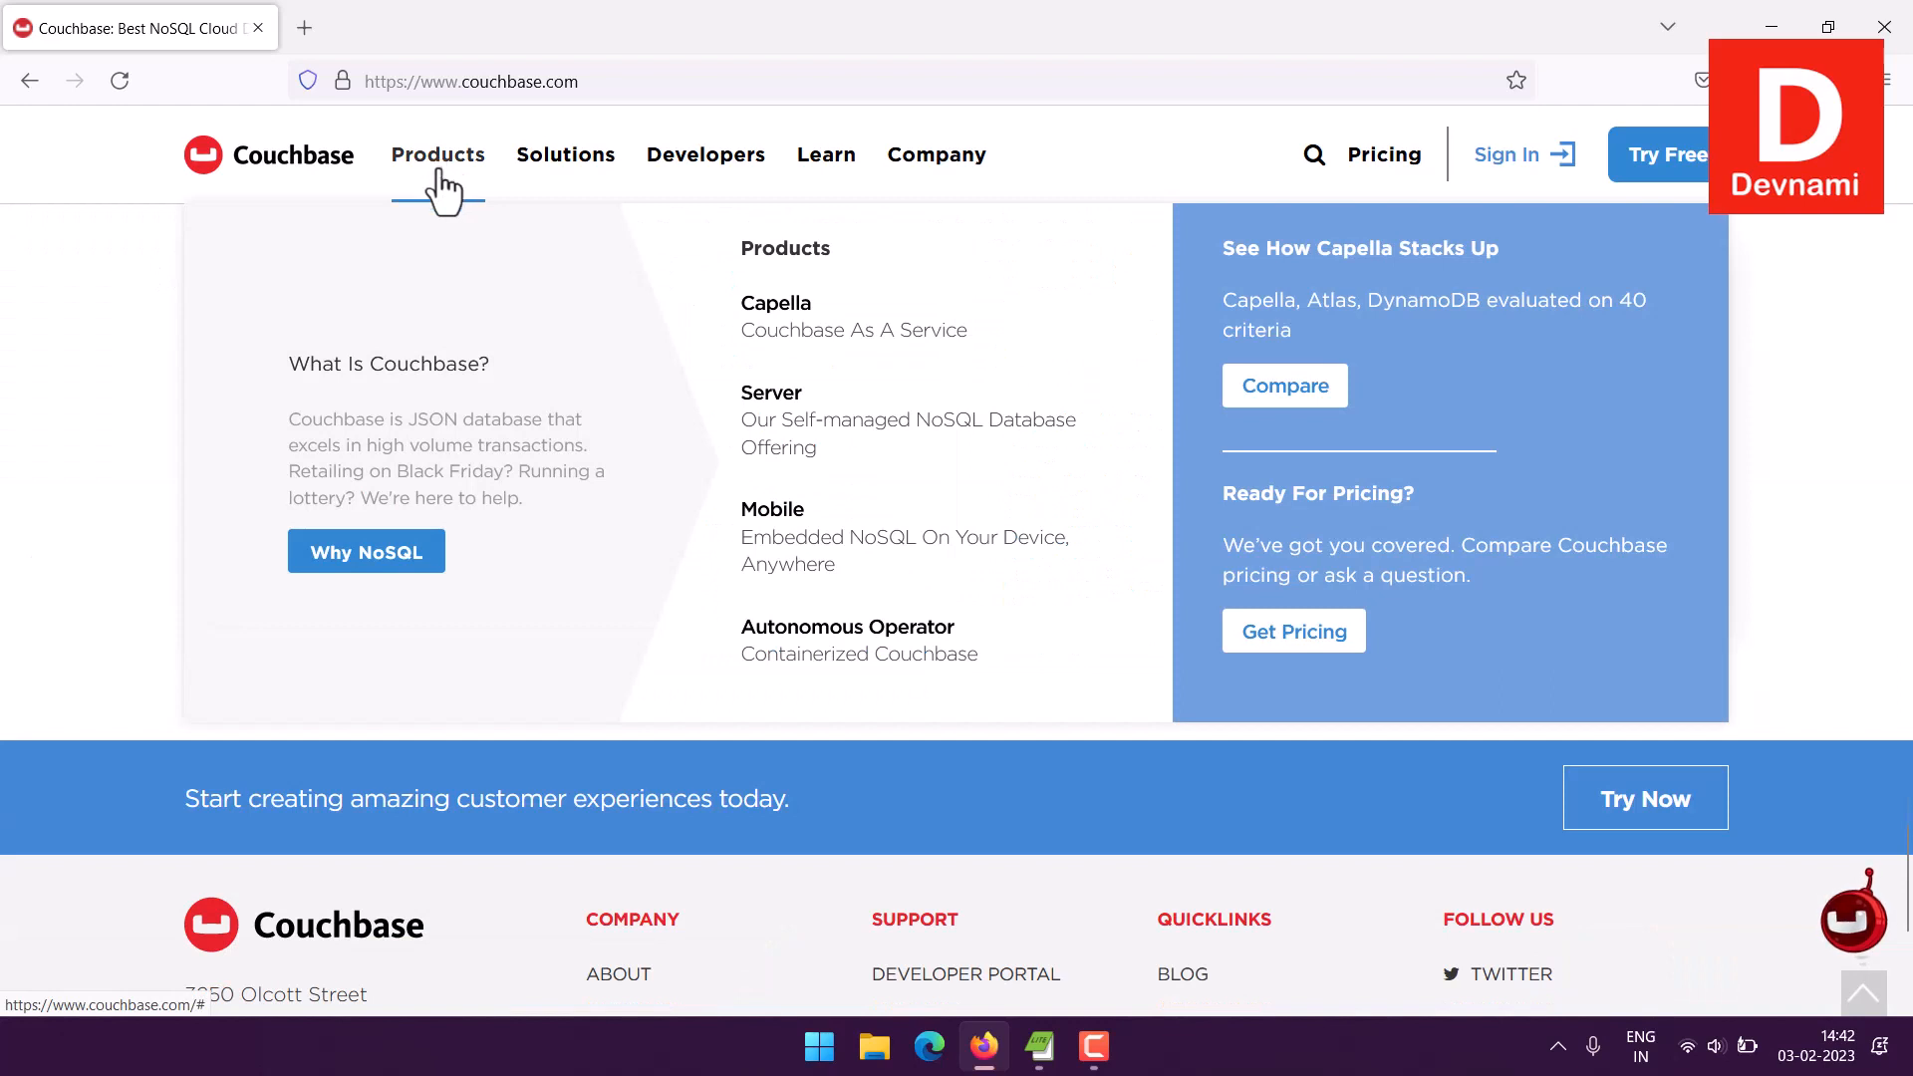
{"action": "left_click", "coordinate": [766, 424]}
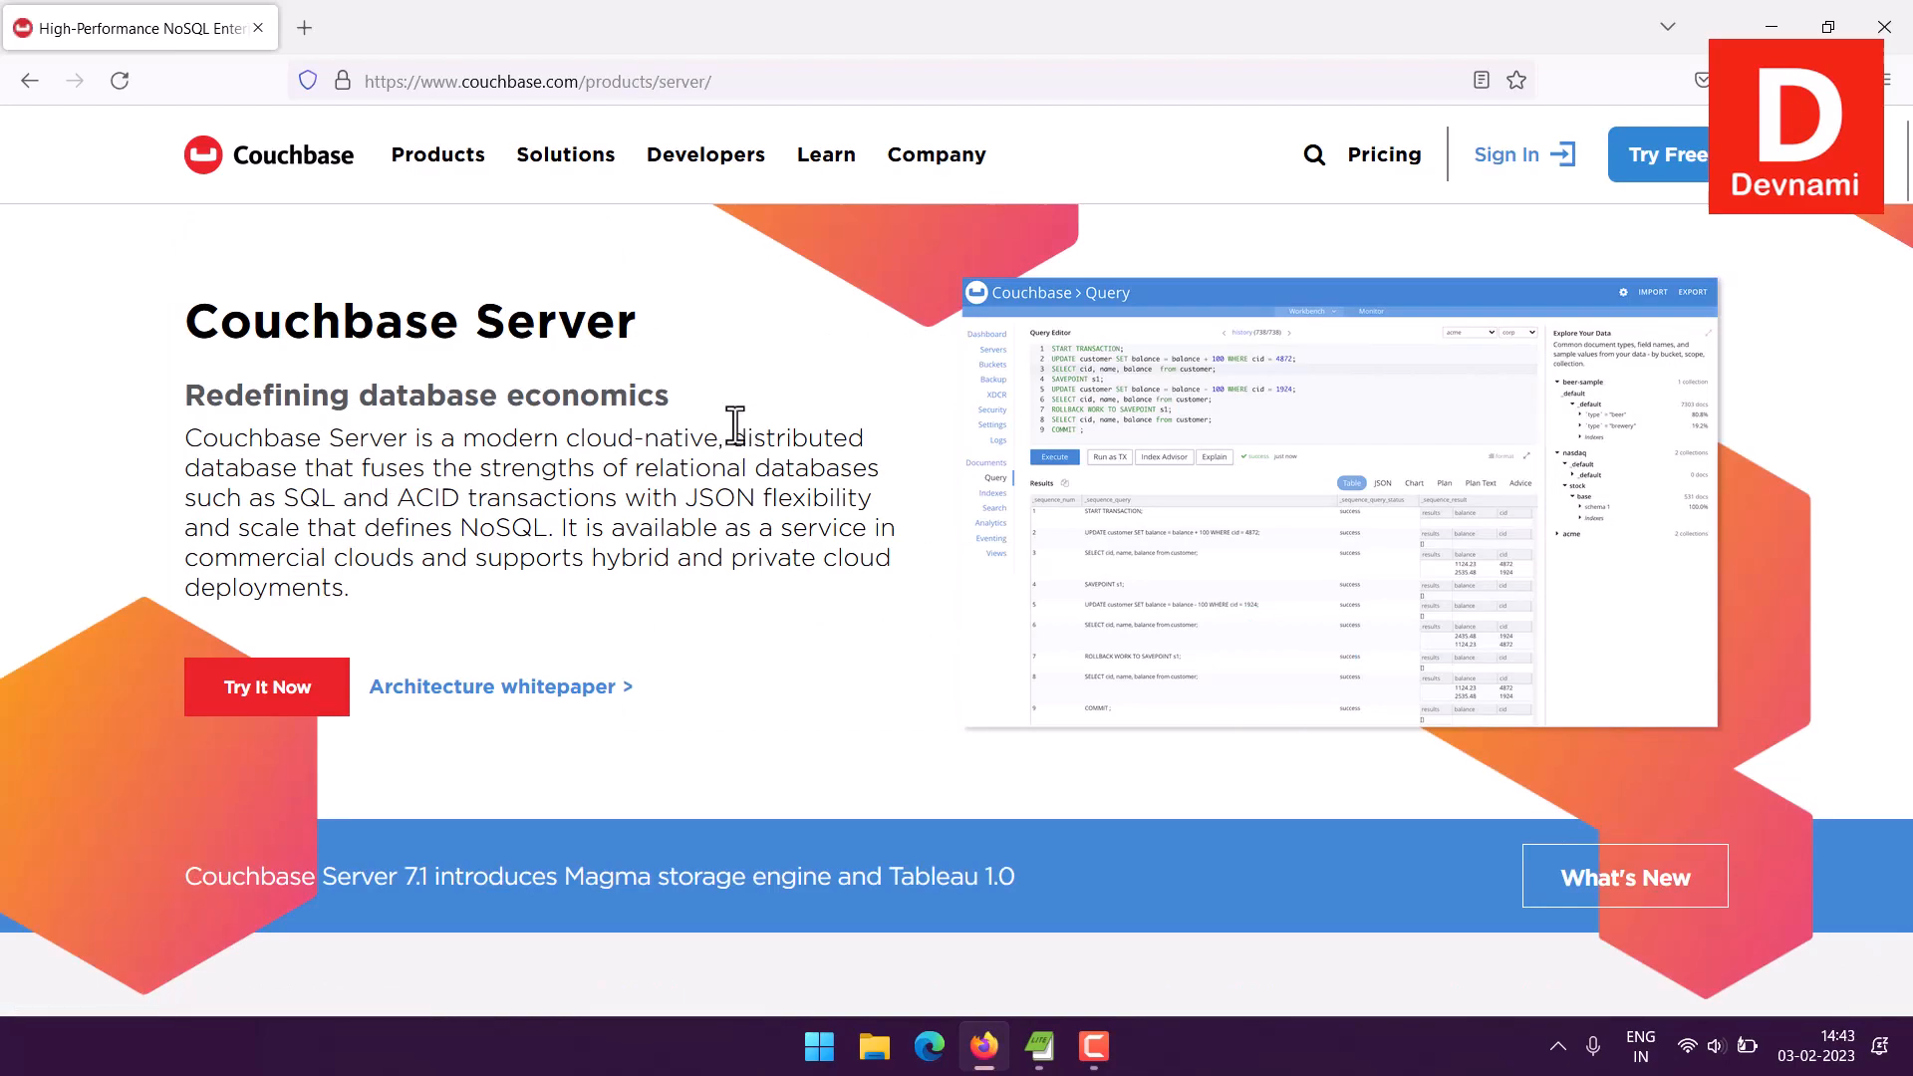
Skim the Couchbase Server page and open the site's Downloads page from its quick links
{"action": "scroll", "coordinate": [732, 423], "scroll_direction": "down", "scroll_amount": 6}
{"action": "scroll", "coordinate": [731, 422], "scroll_direction": "down", "scroll_amount": 20}
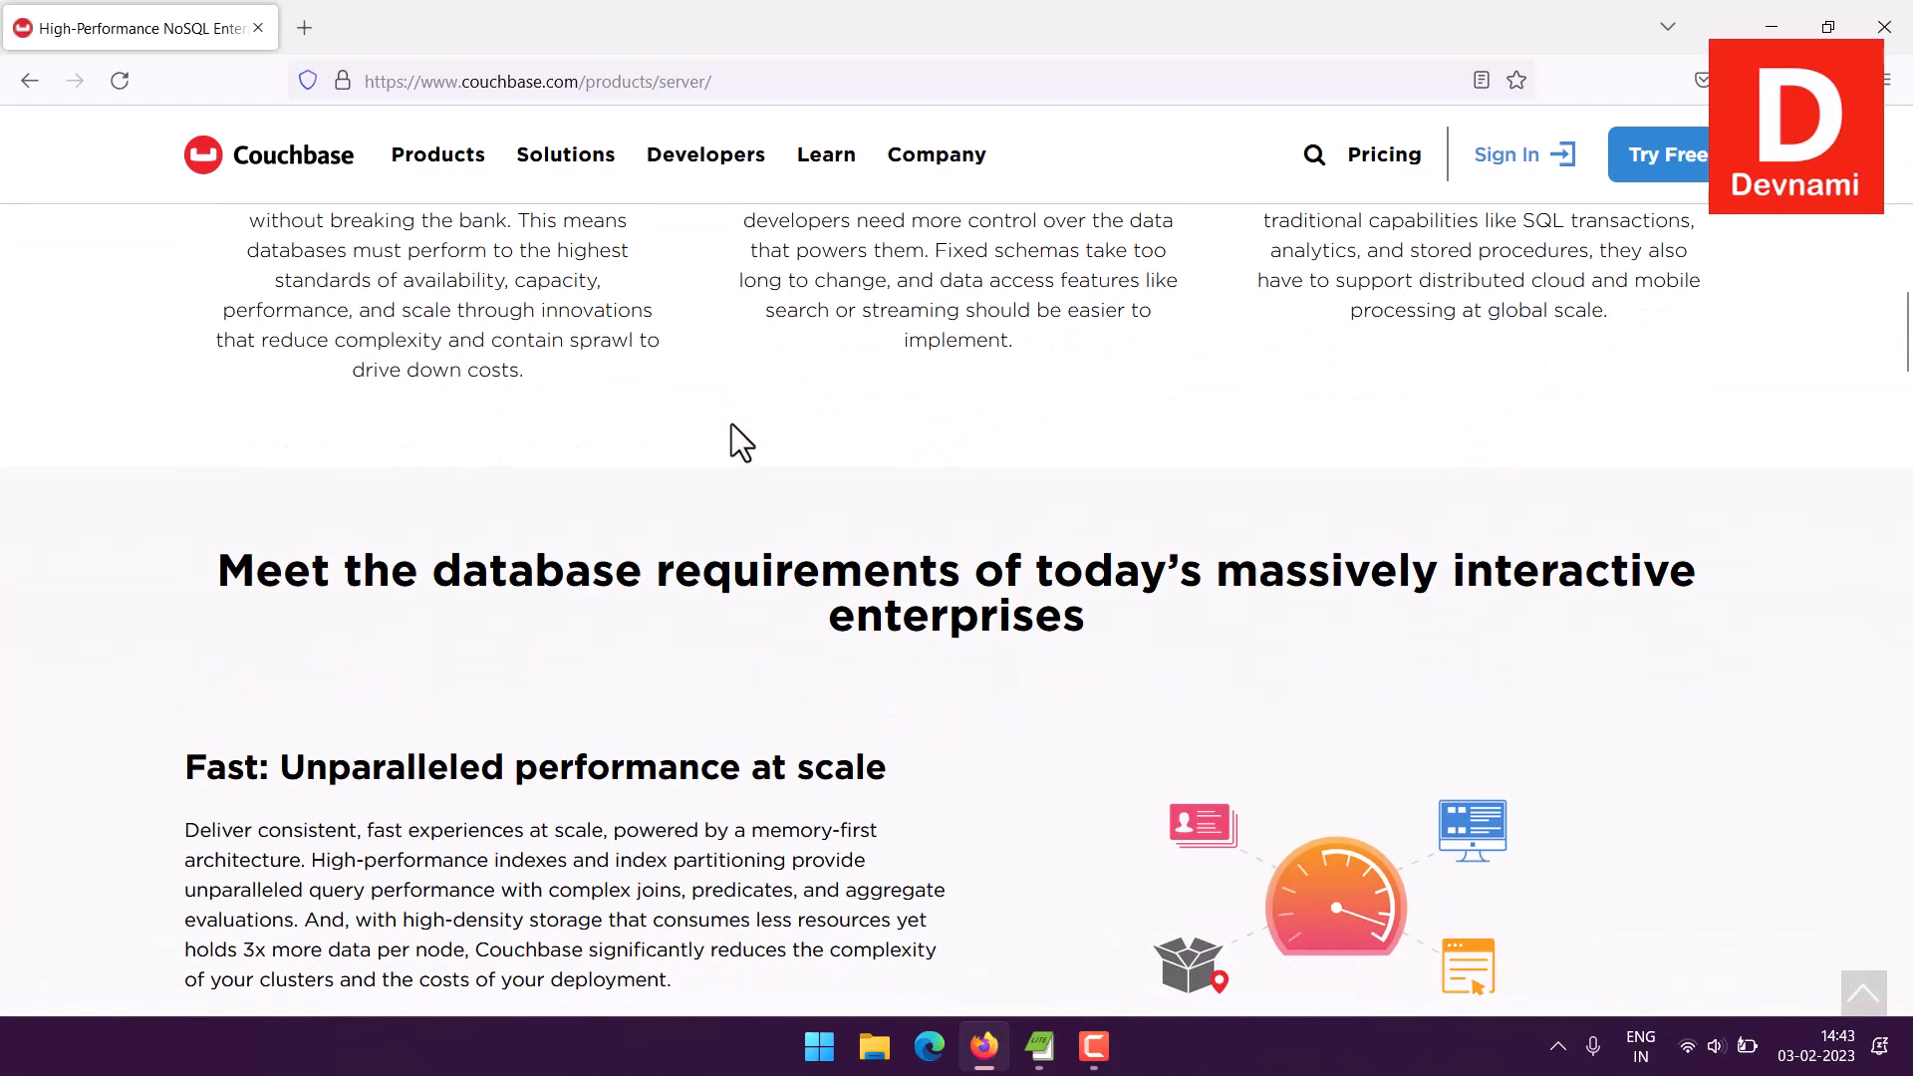
{"action": "scroll", "coordinate": [731, 423], "scroll_direction": "down", "scroll_amount": 20}
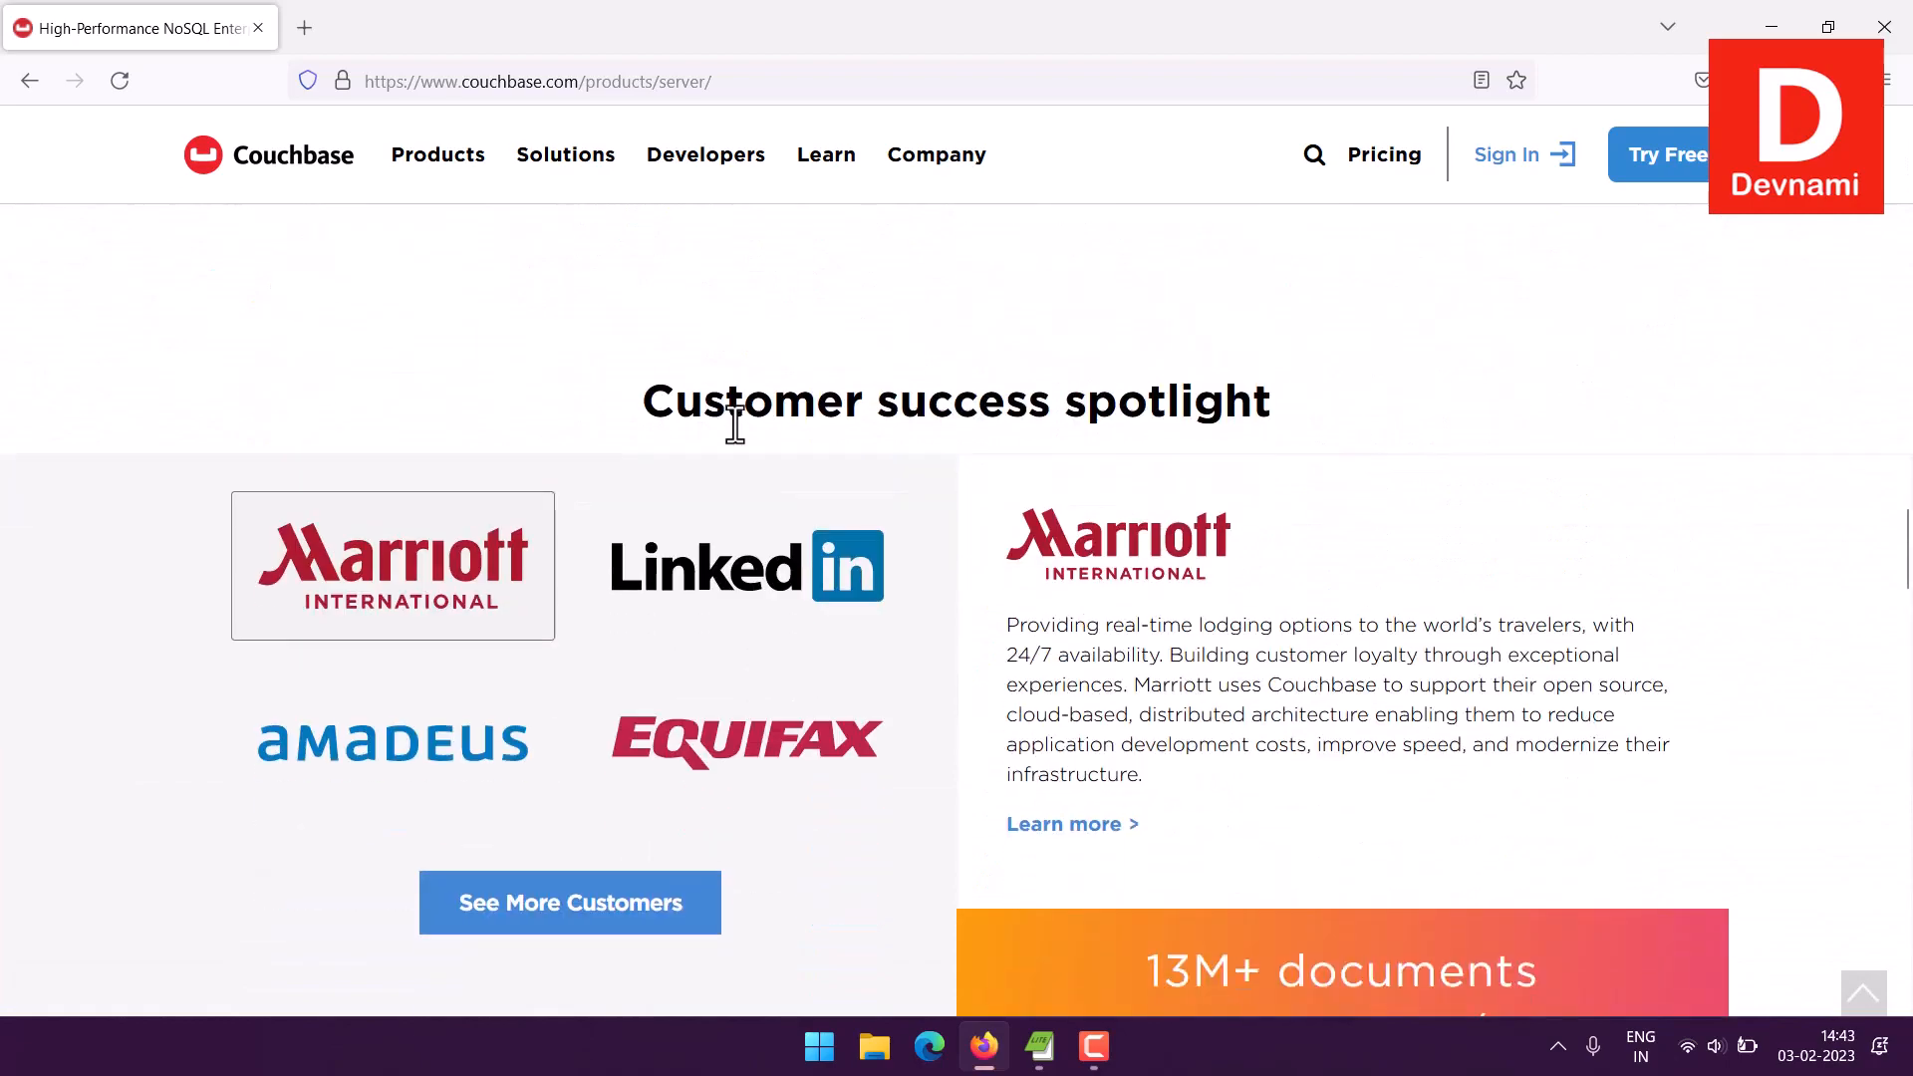
{"action": "scroll", "coordinate": [734, 425], "scroll_direction": "down", "scroll_amount": 20}
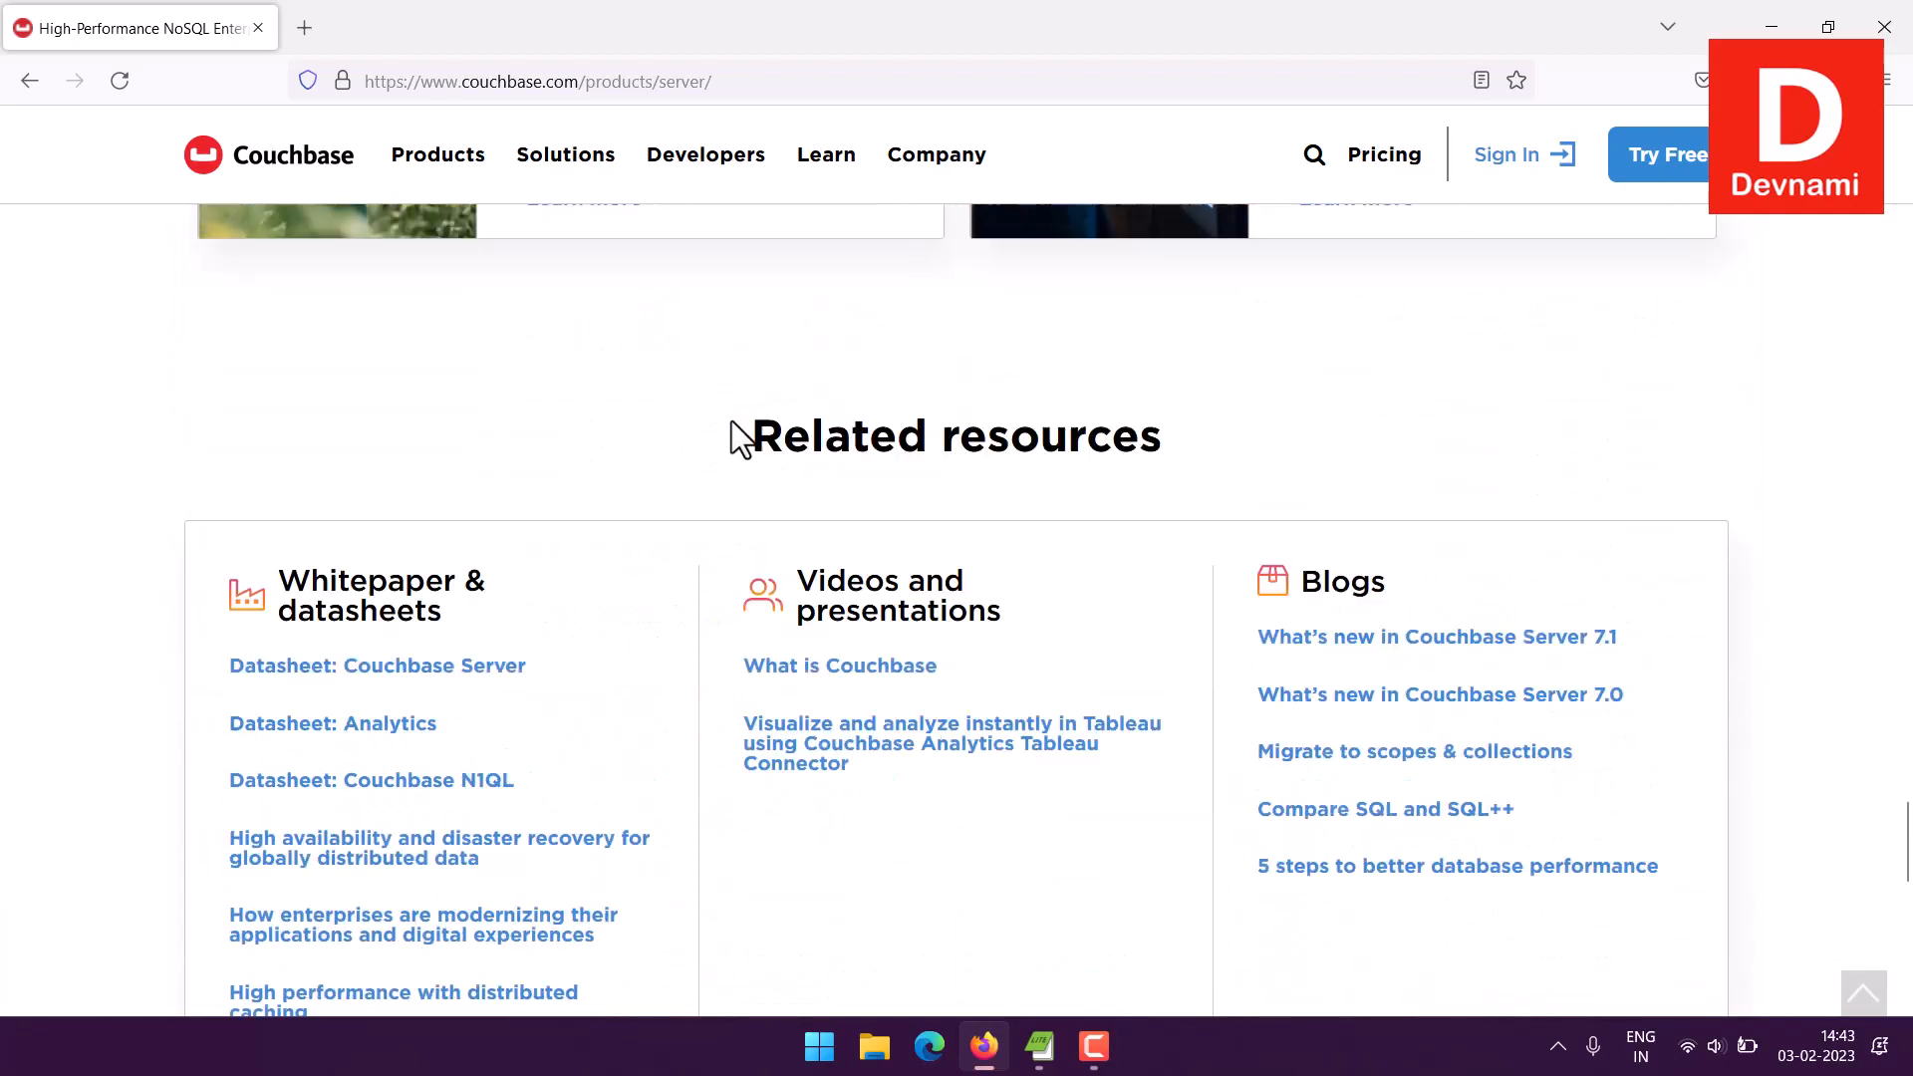
{"action": "scroll", "coordinate": [732, 420], "scroll_direction": "down", "scroll_amount": 2}
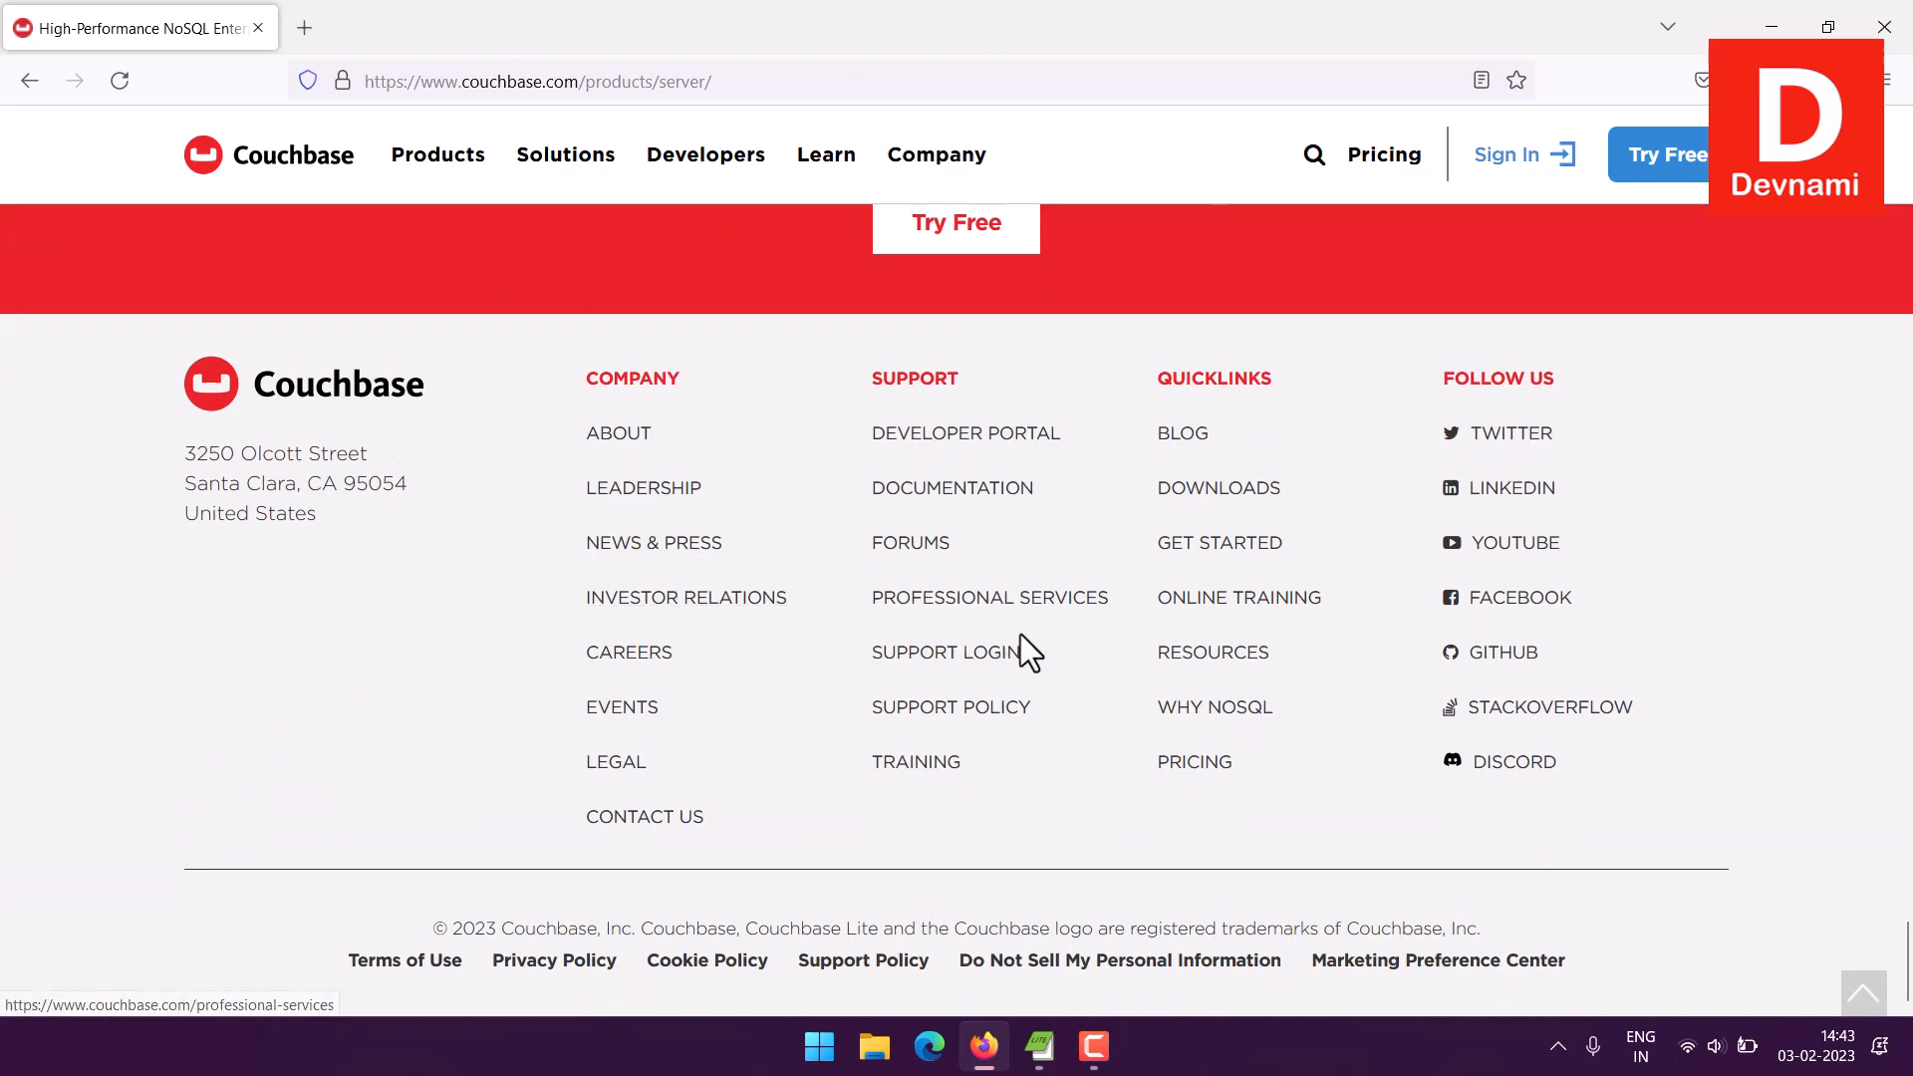
{"action": "left_click", "coordinate": [1210, 493]}
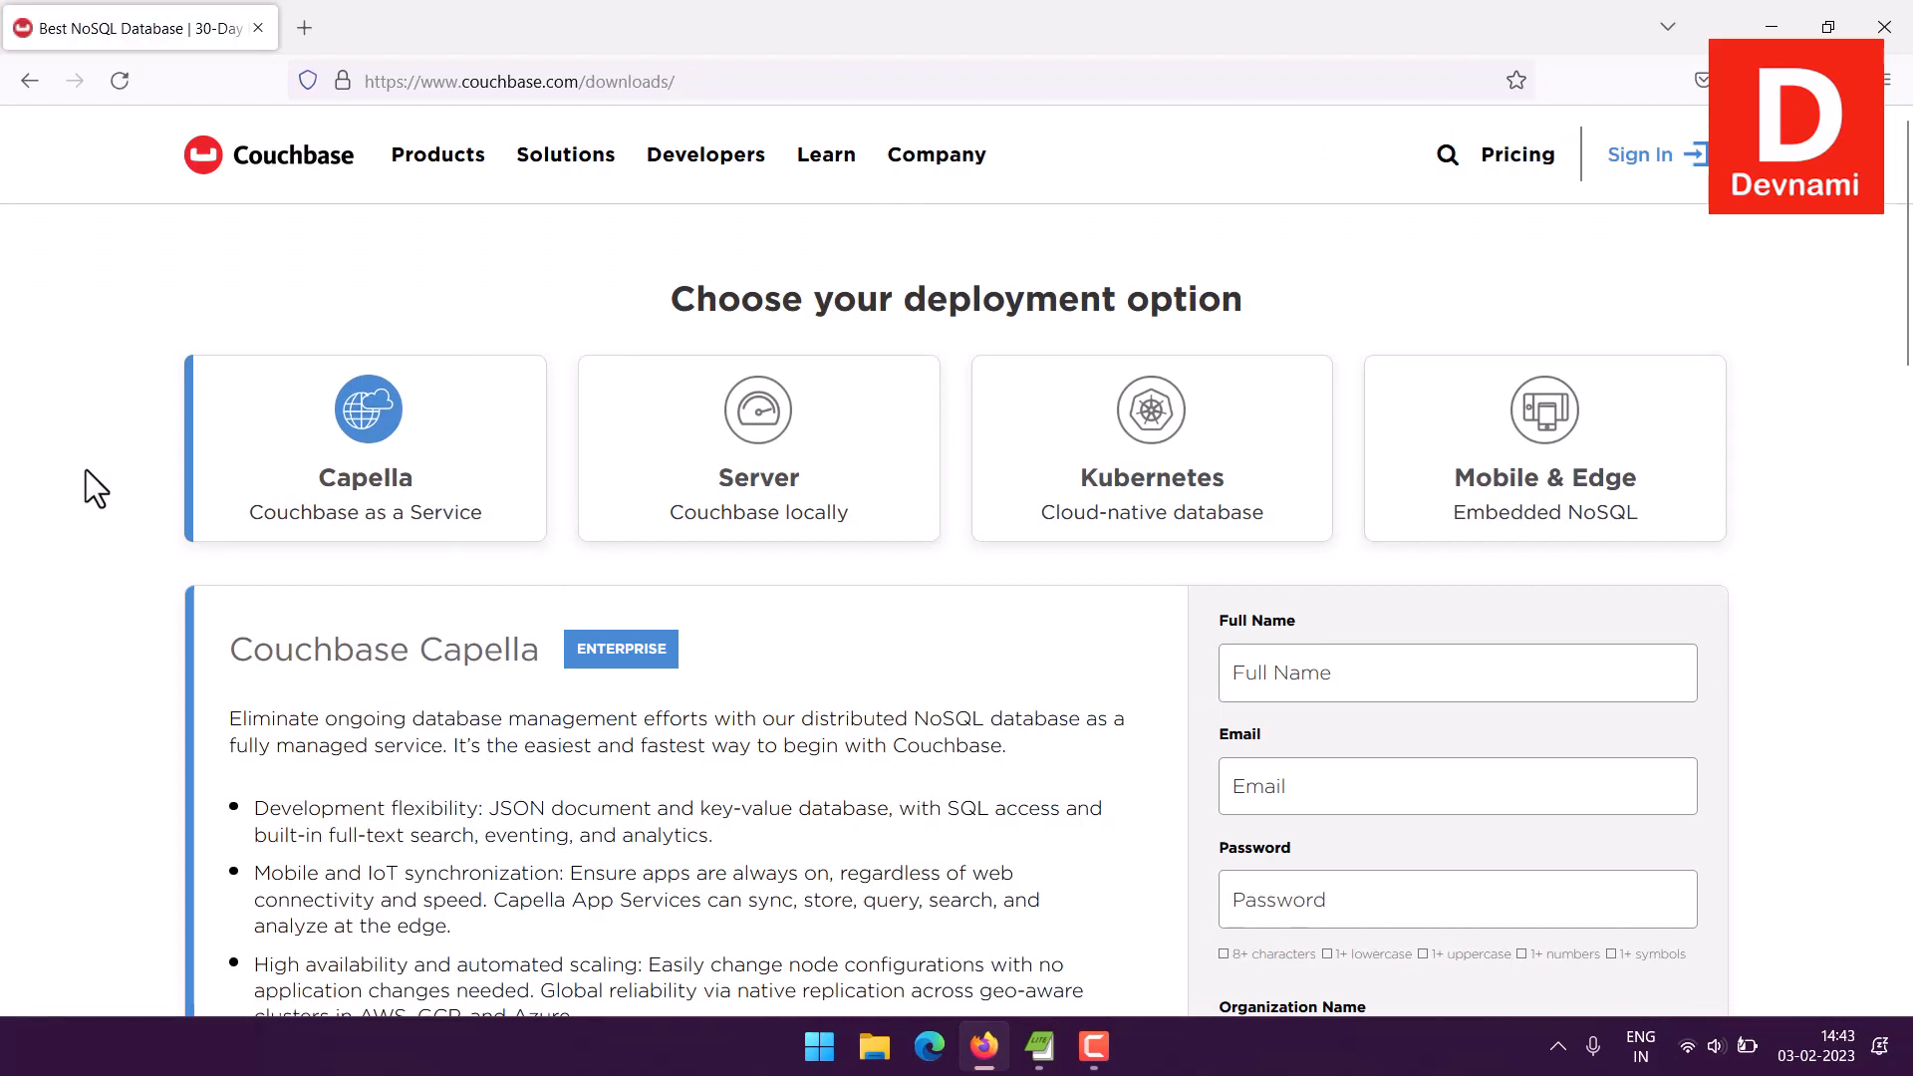
Choose the Server deployment option and expand the Couchbase Server Community edition details
{"action": "left_click", "coordinate": [759, 543]}
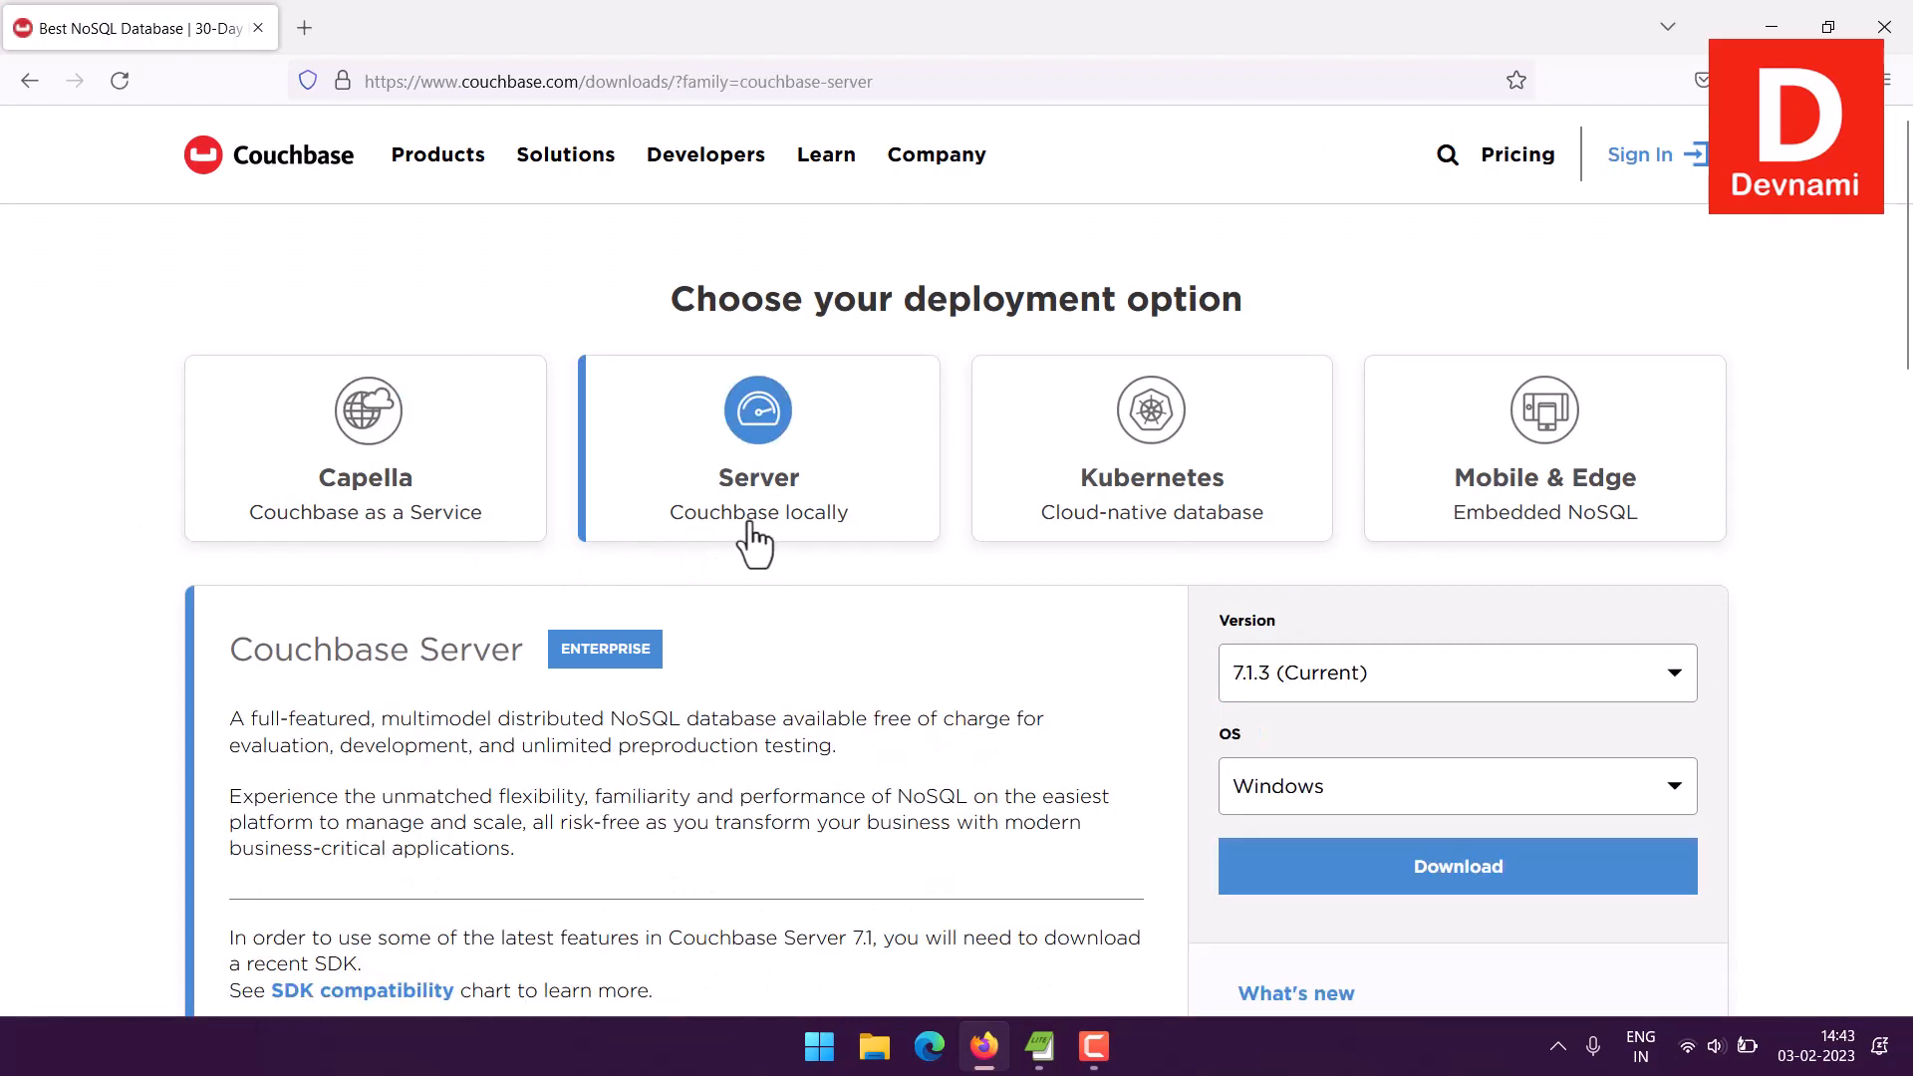
{"action": "scroll", "coordinate": [788, 628], "scroll_direction": "down", "scroll_amount": 5}
{"action": "scroll", "coordinate": [797, 626], "scroll_direction": "up", "scroll_amount": 3}
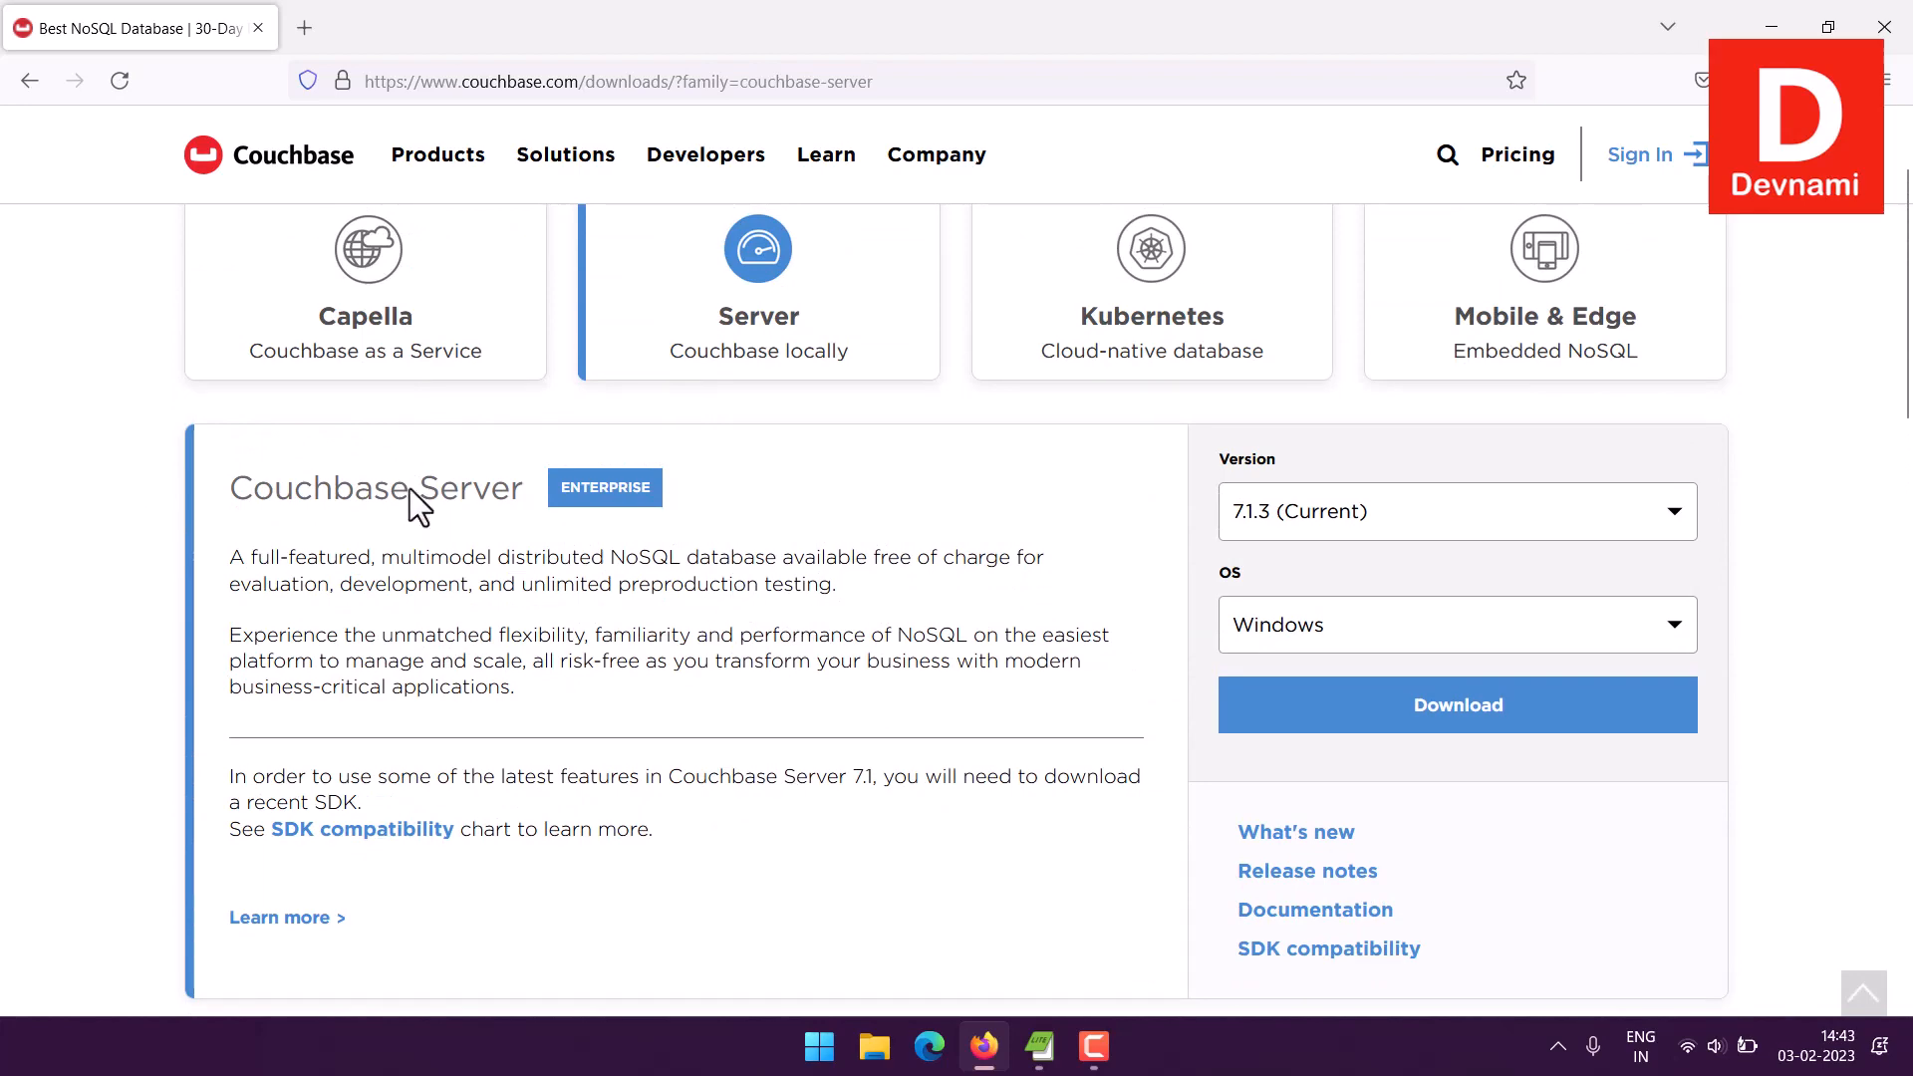
{"action": "scroll", "coordinate": [883, 670], "scroll_direction": "down", "scroll_amount": 5}
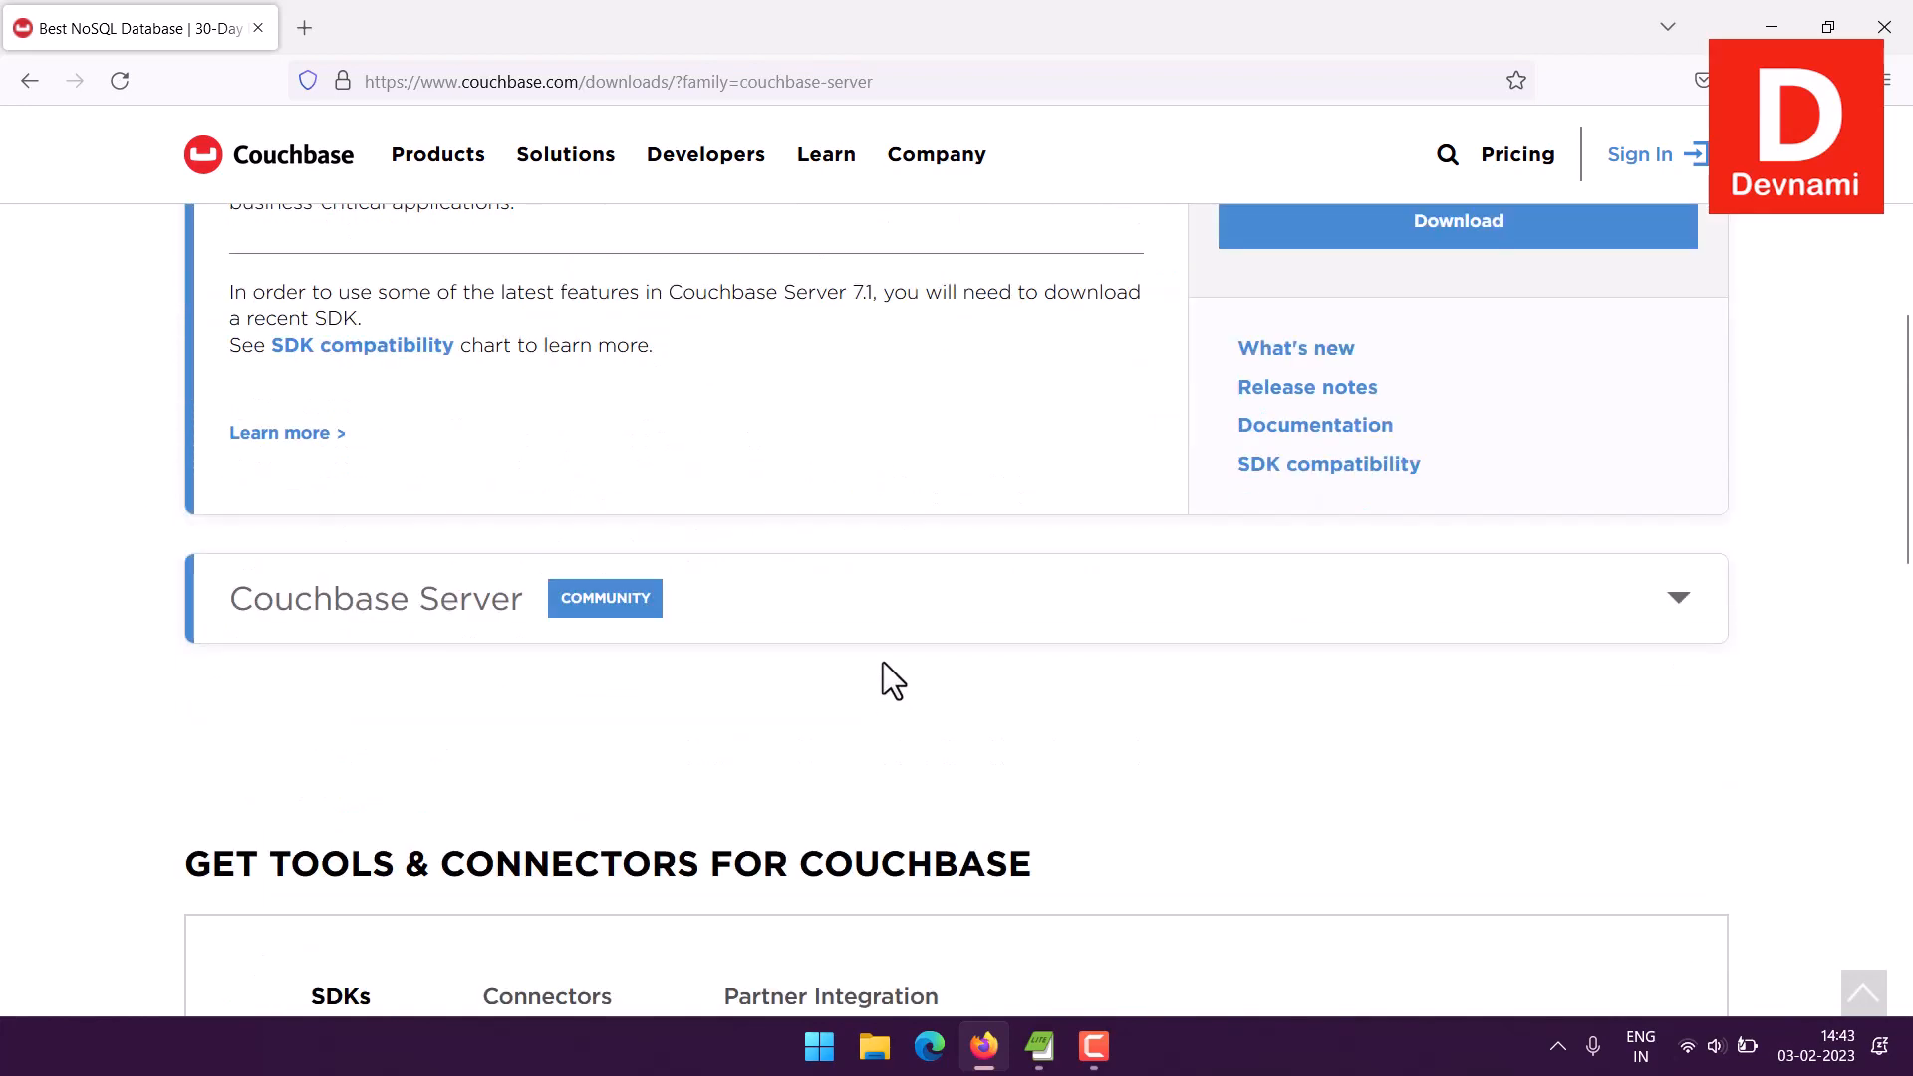
{"action": "scroll", "coordinate": [883, 662], "scroll_direction": "down", "scroll_amount": 5}
{"action": "scroll", "coordinate": [31, 473], "scroll_direction": "up", "scroll_amount": 3}
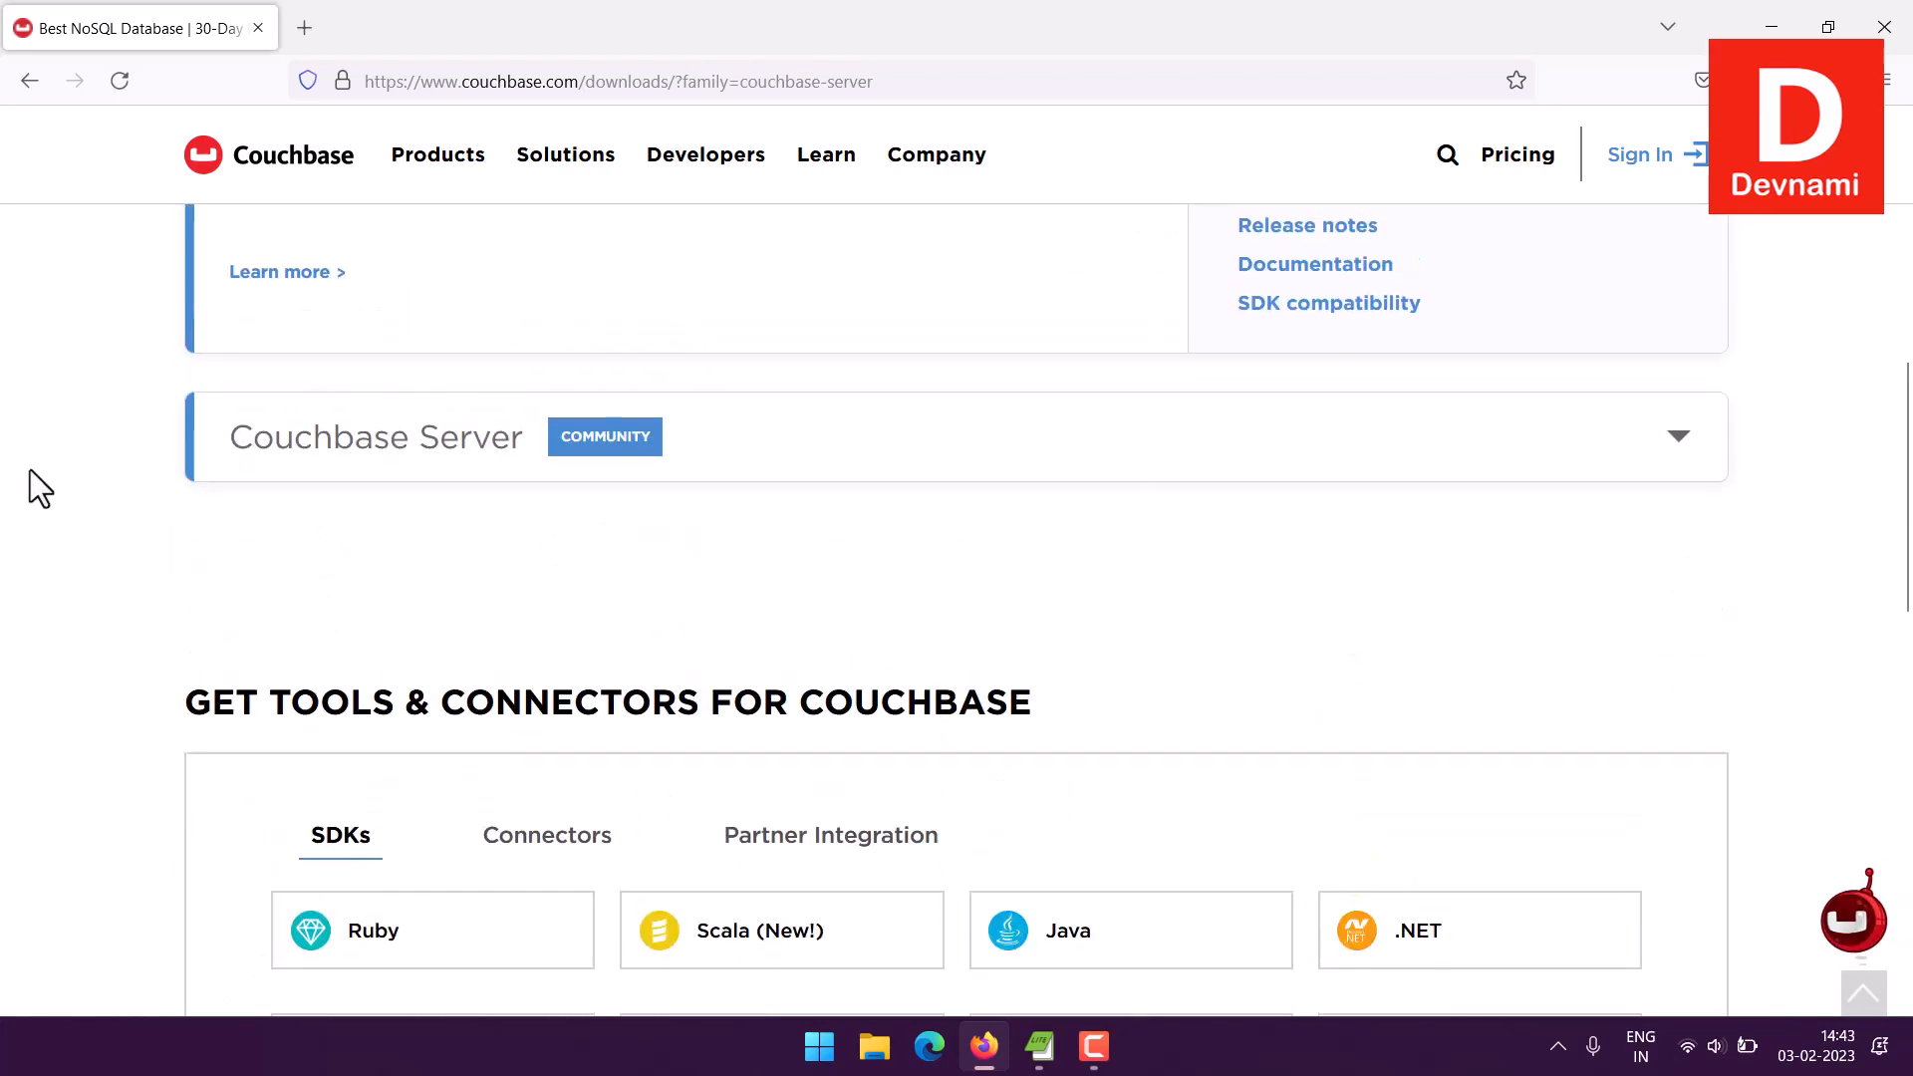
{"action": "left_click", "coordinate": [1677, 438]}
{"action": "scroll", "coordinate": [134, 620], "scroll_direction": "up", "scroll_amount": 3}
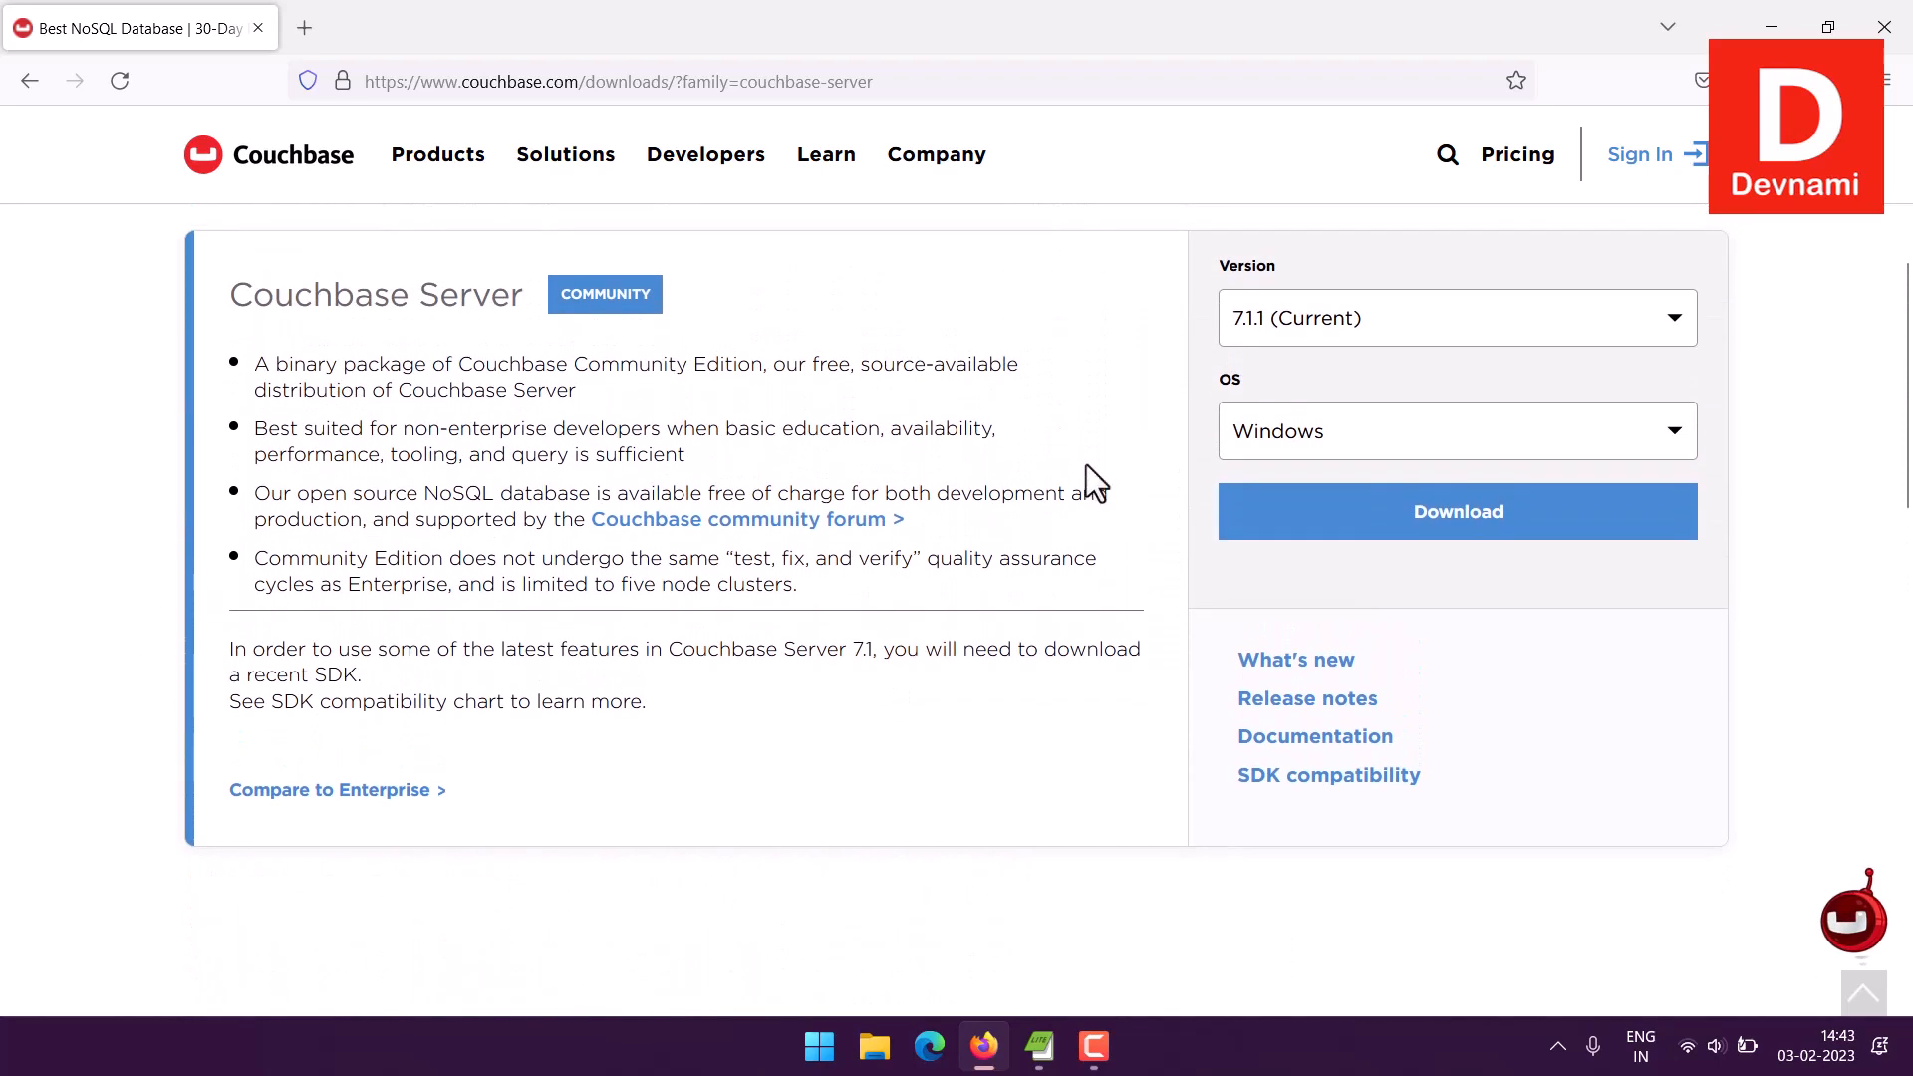
Review the available operating systems, versions and description of the Couchbase Server Community edition
{"action": "left_click", "coordinate": [1286, 416]}
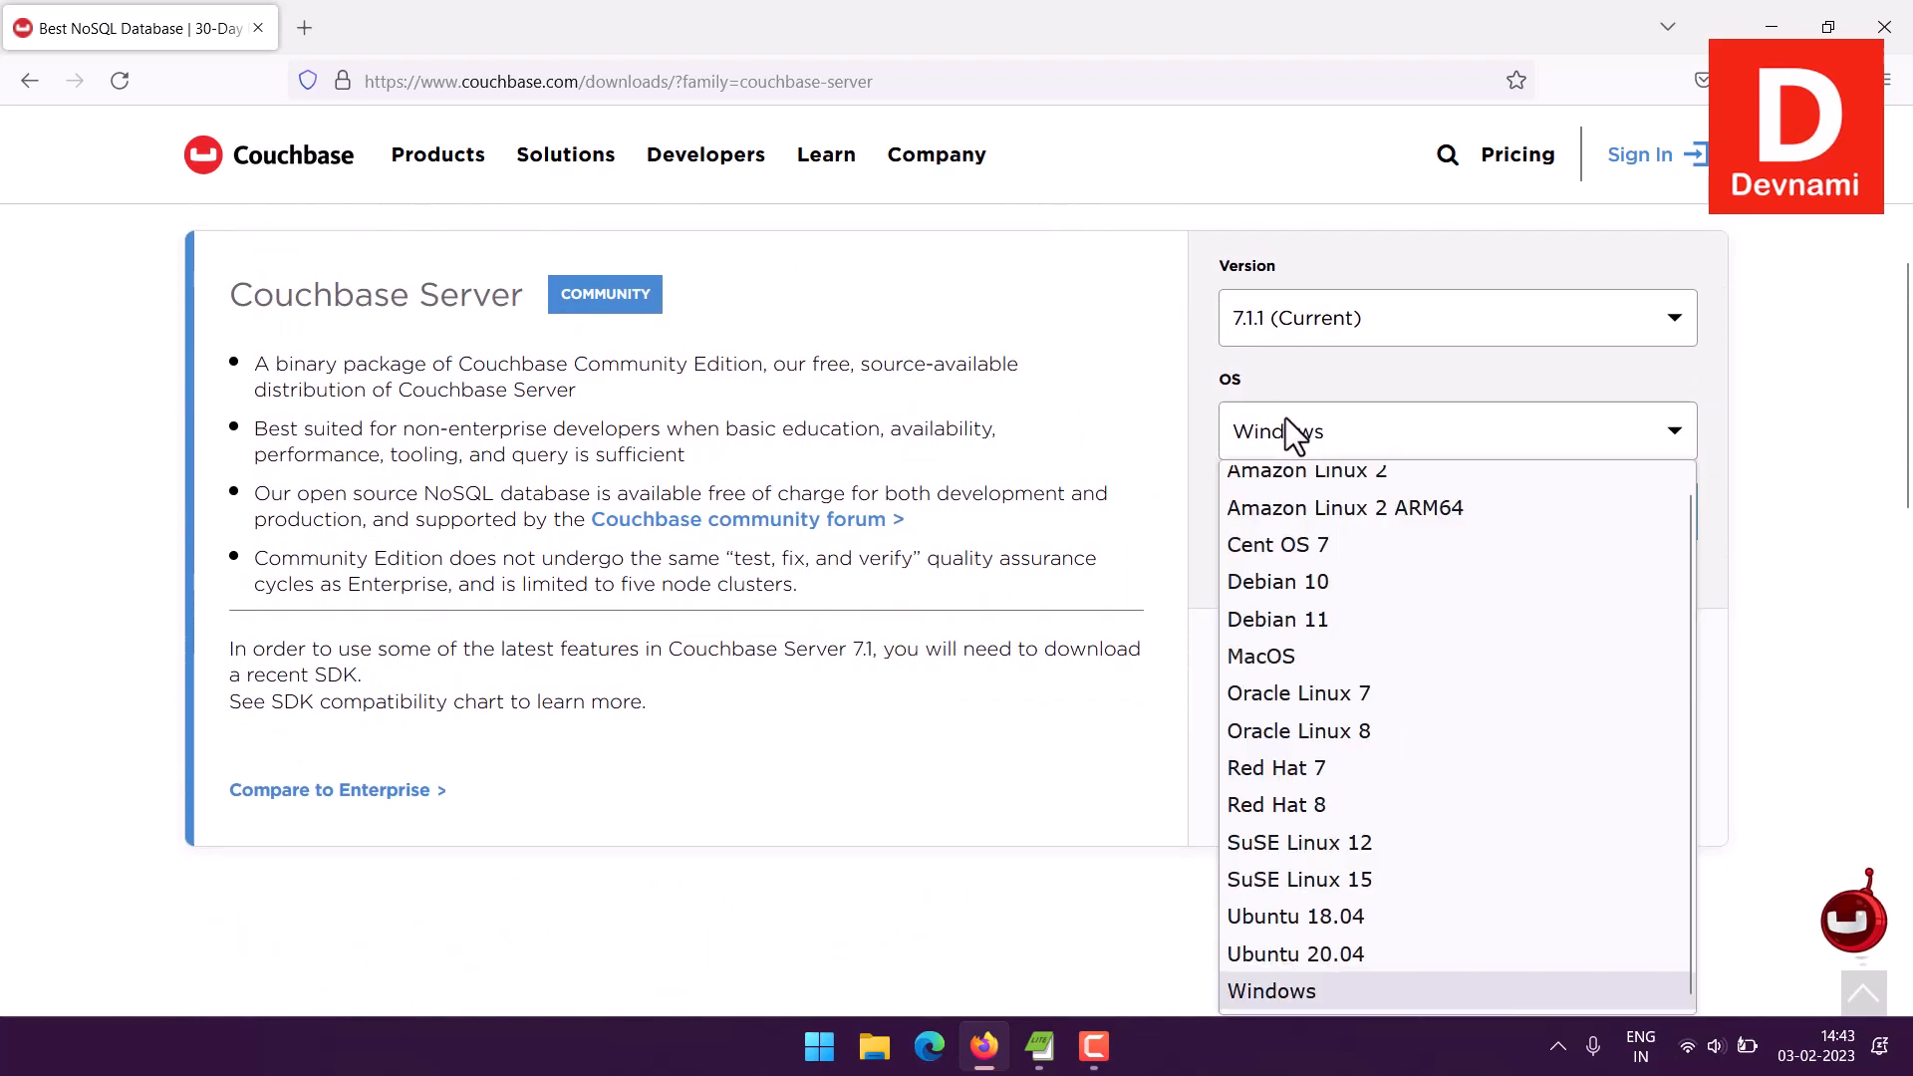
{"action": "left_click", "coordinate": [1286, 416]}
{"action": "left_click", "coordinate": [1277, 333]}
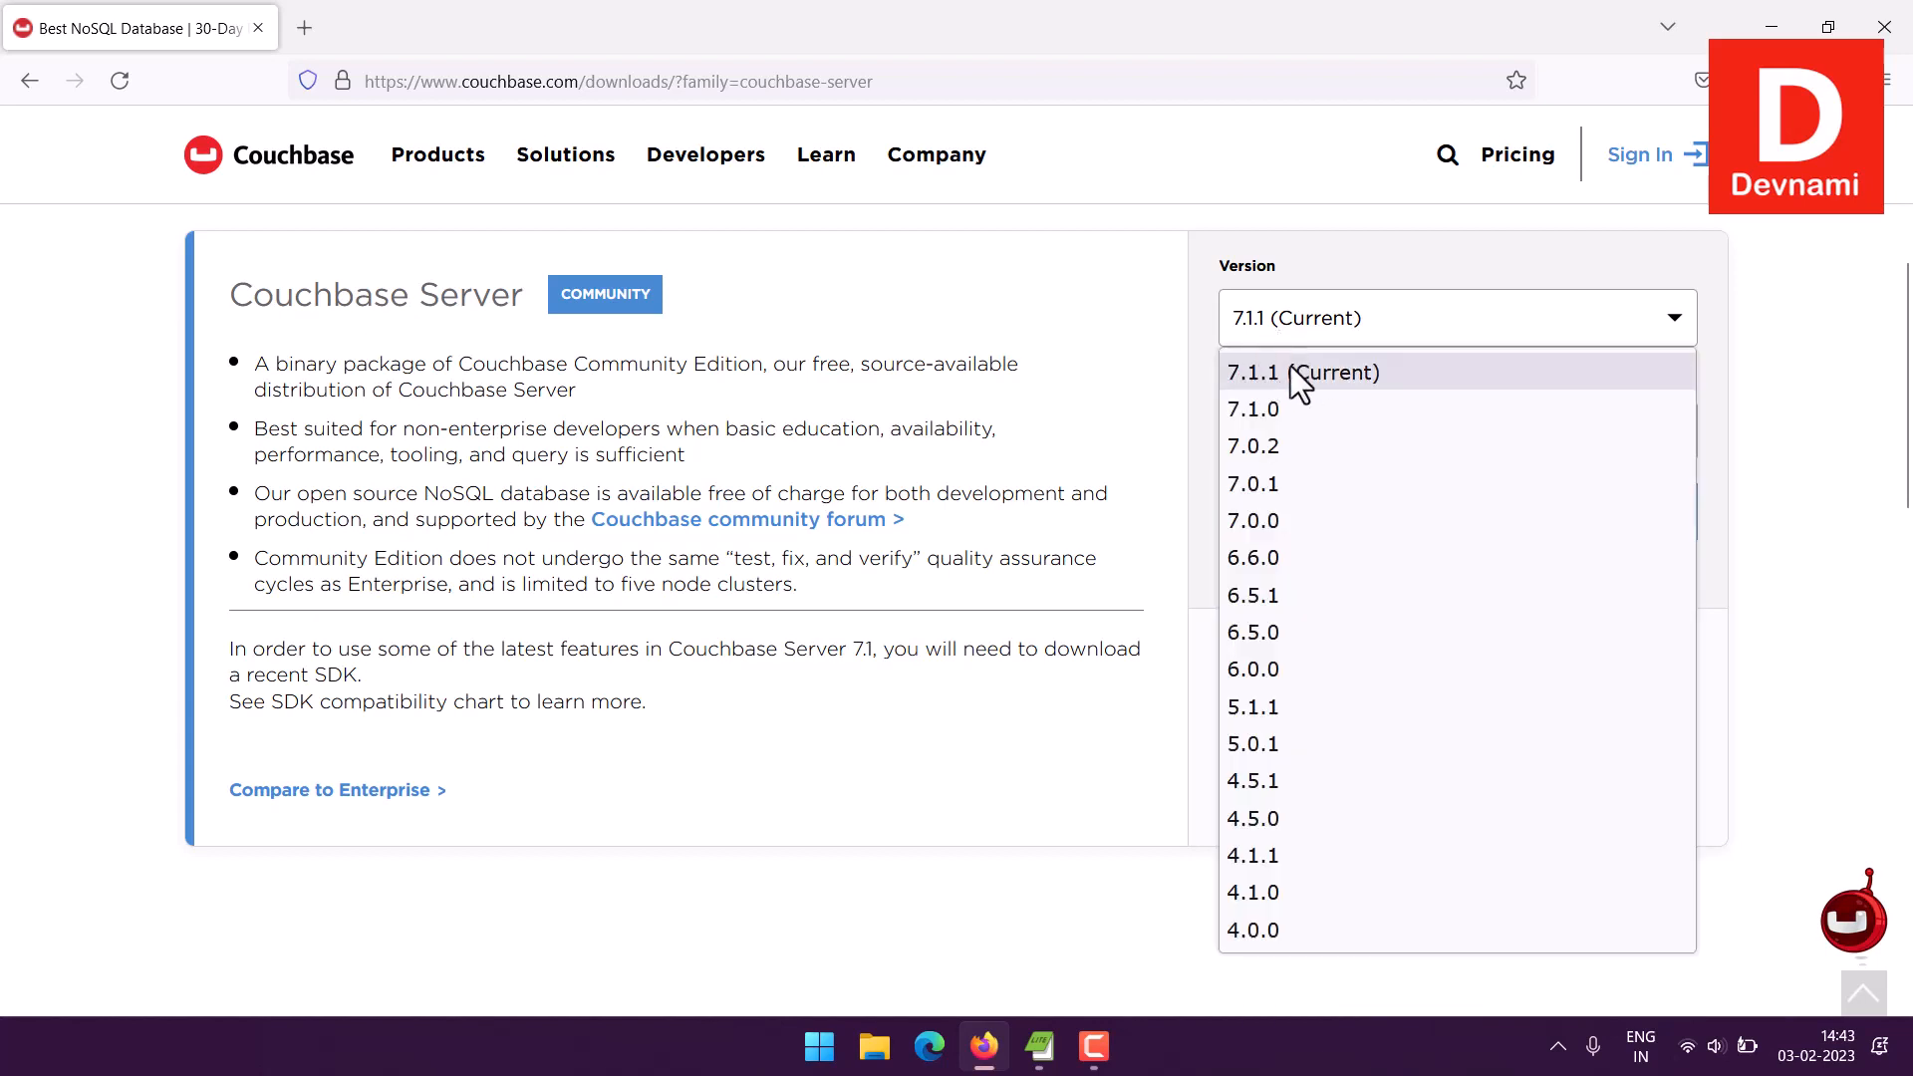
{"action": "left_click", "coordinate": [1217, 356]}
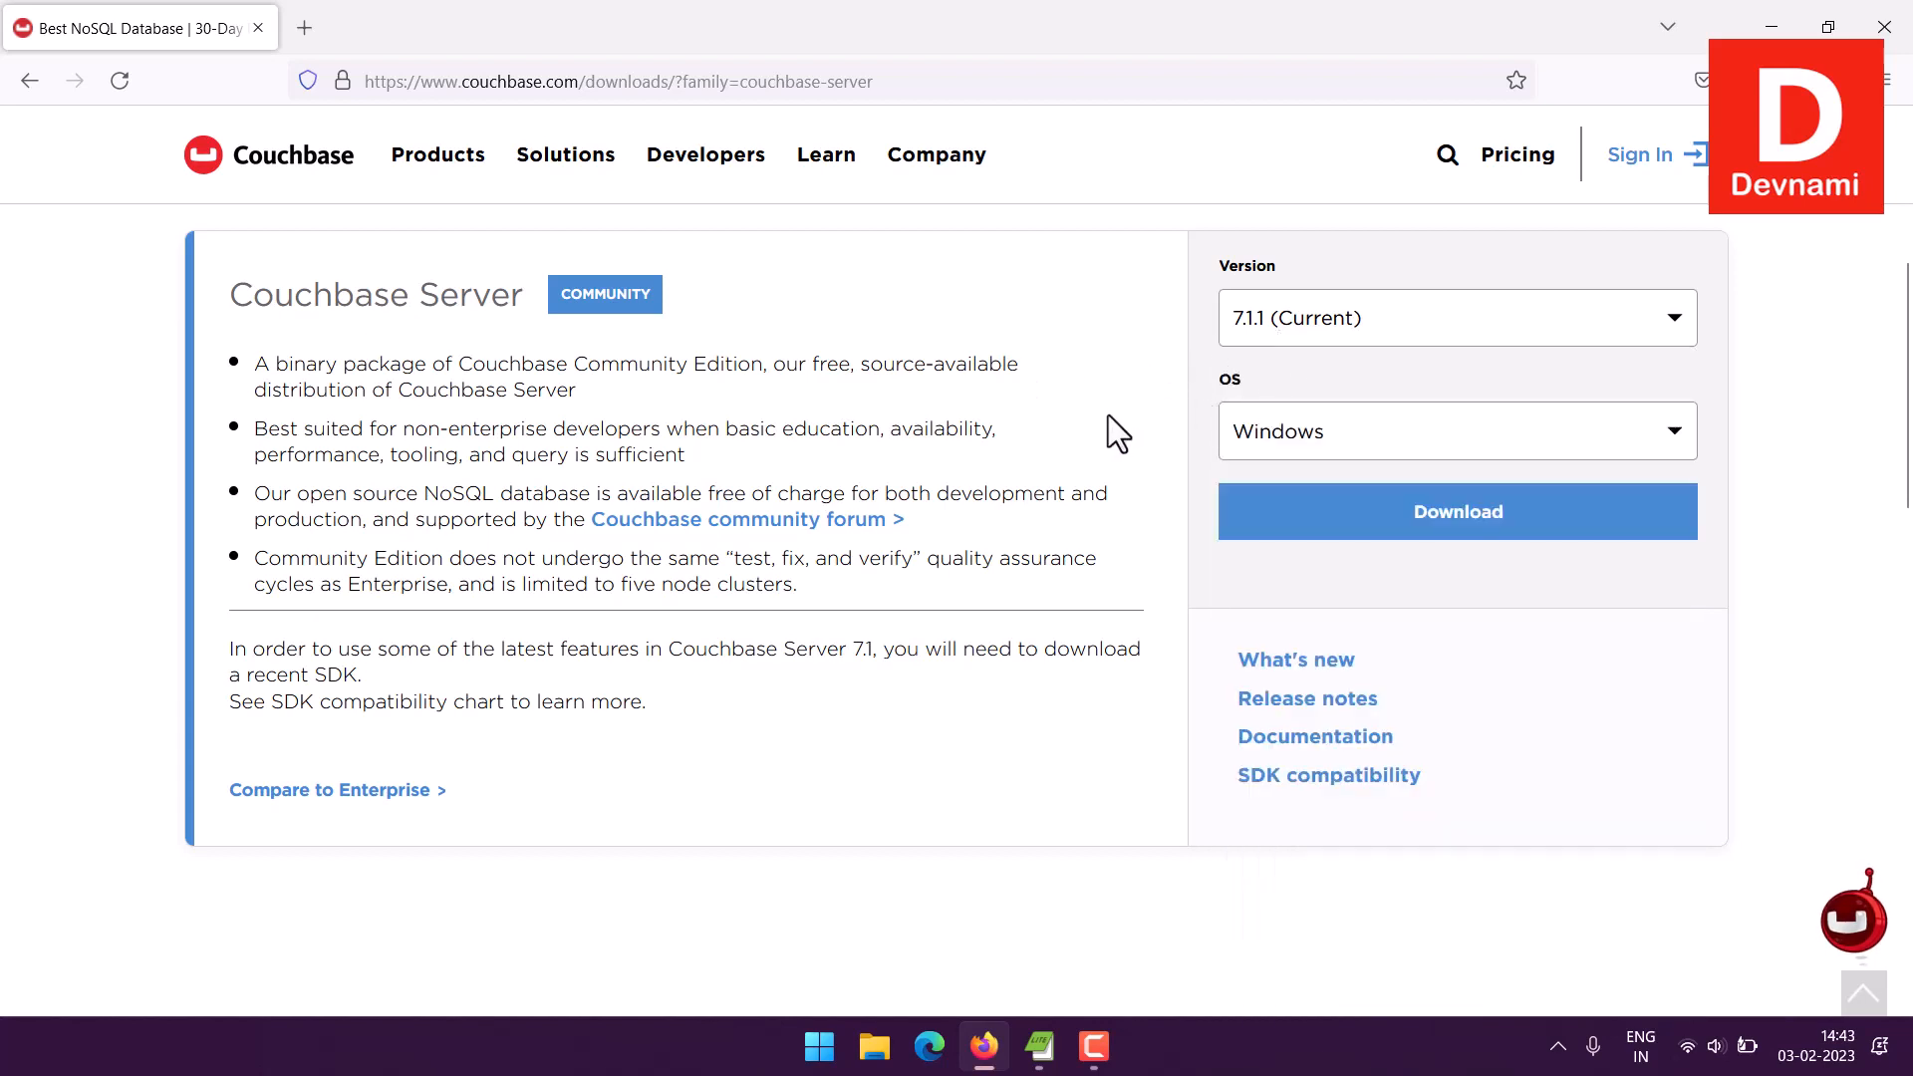
{"action": "left_click_drag", "start_coordinate": [255, 365], "coordinate": [586, 390]}
{"action": "left_click", "coordinate": [1034, 408]}
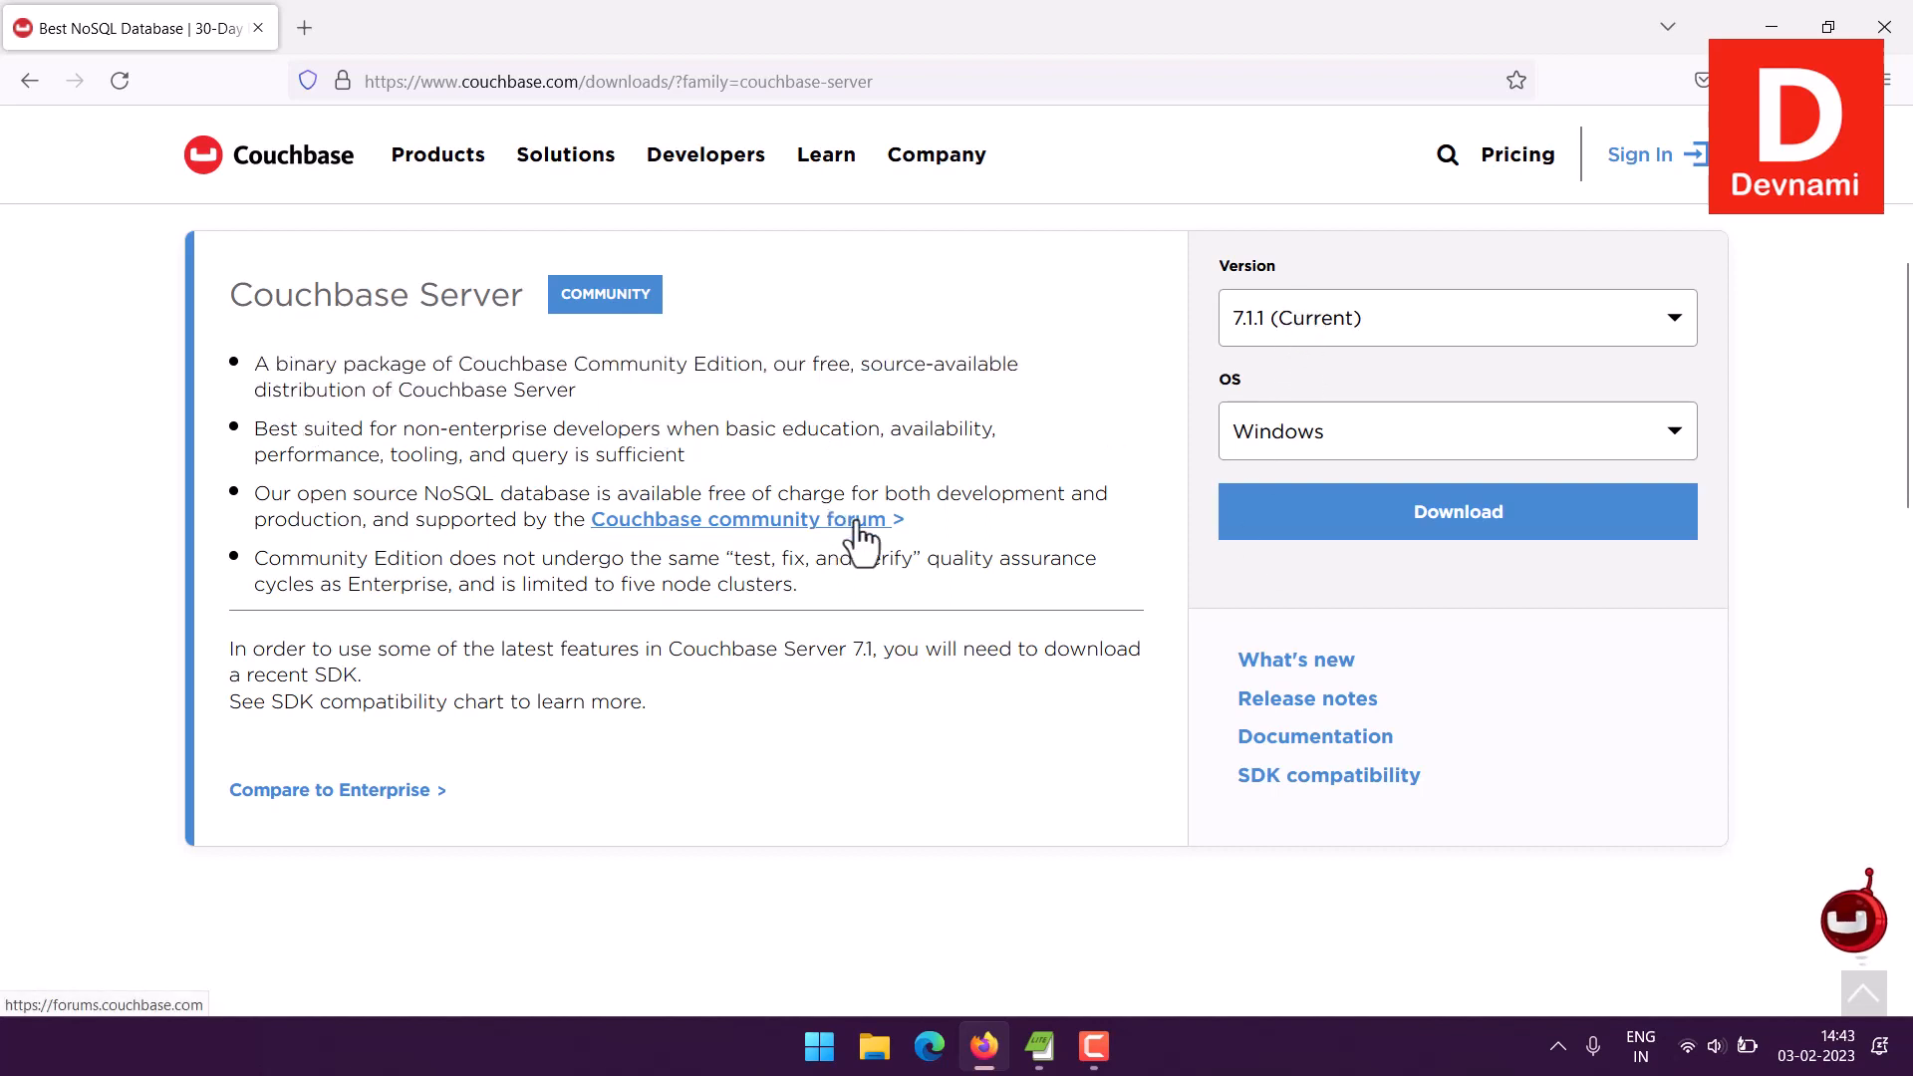
Download Couchbase Server 7.1.1 Community for Windows, accepting the Community Edition License Agreement
{"action": "left_click", "coordinate": [1485, 514]}
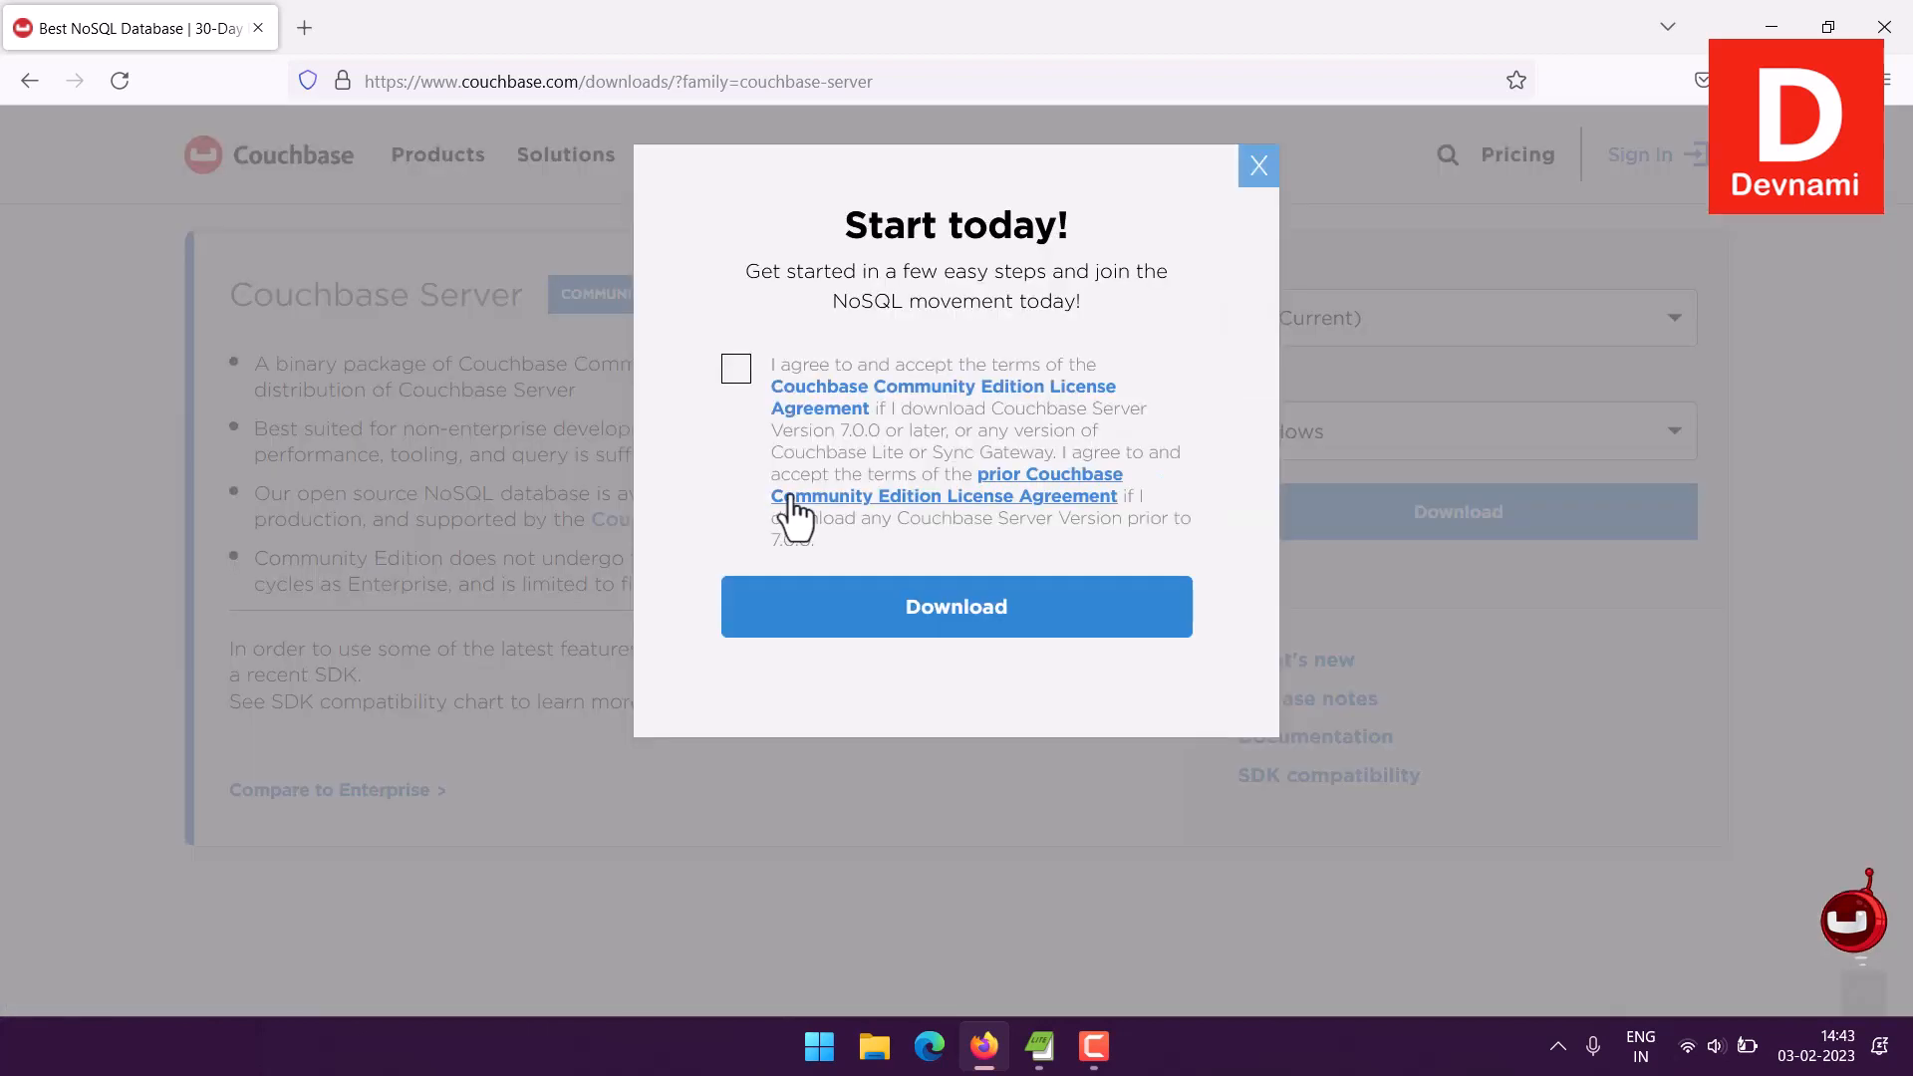
{"action": "left_click", "coordinate": [734, 371]}
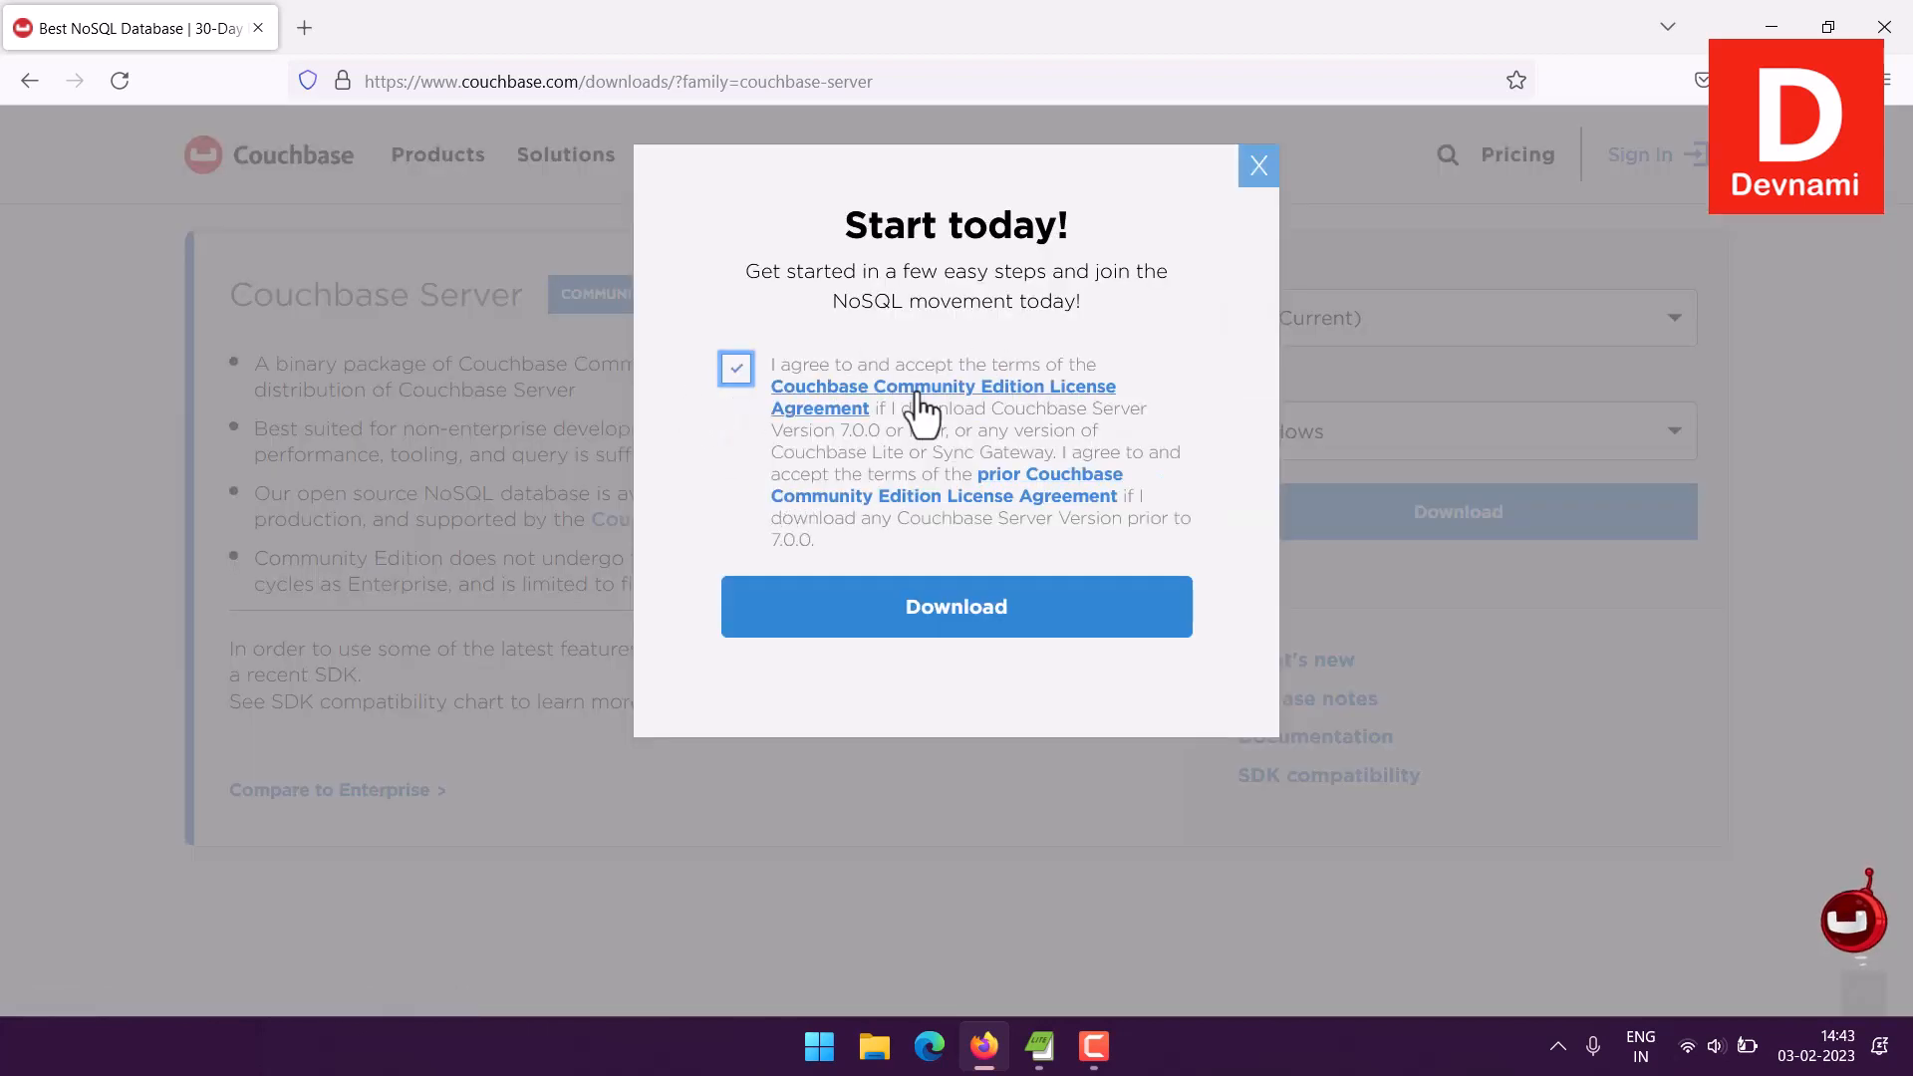
{"action": "left_click", "coordinate": [958, 610]}
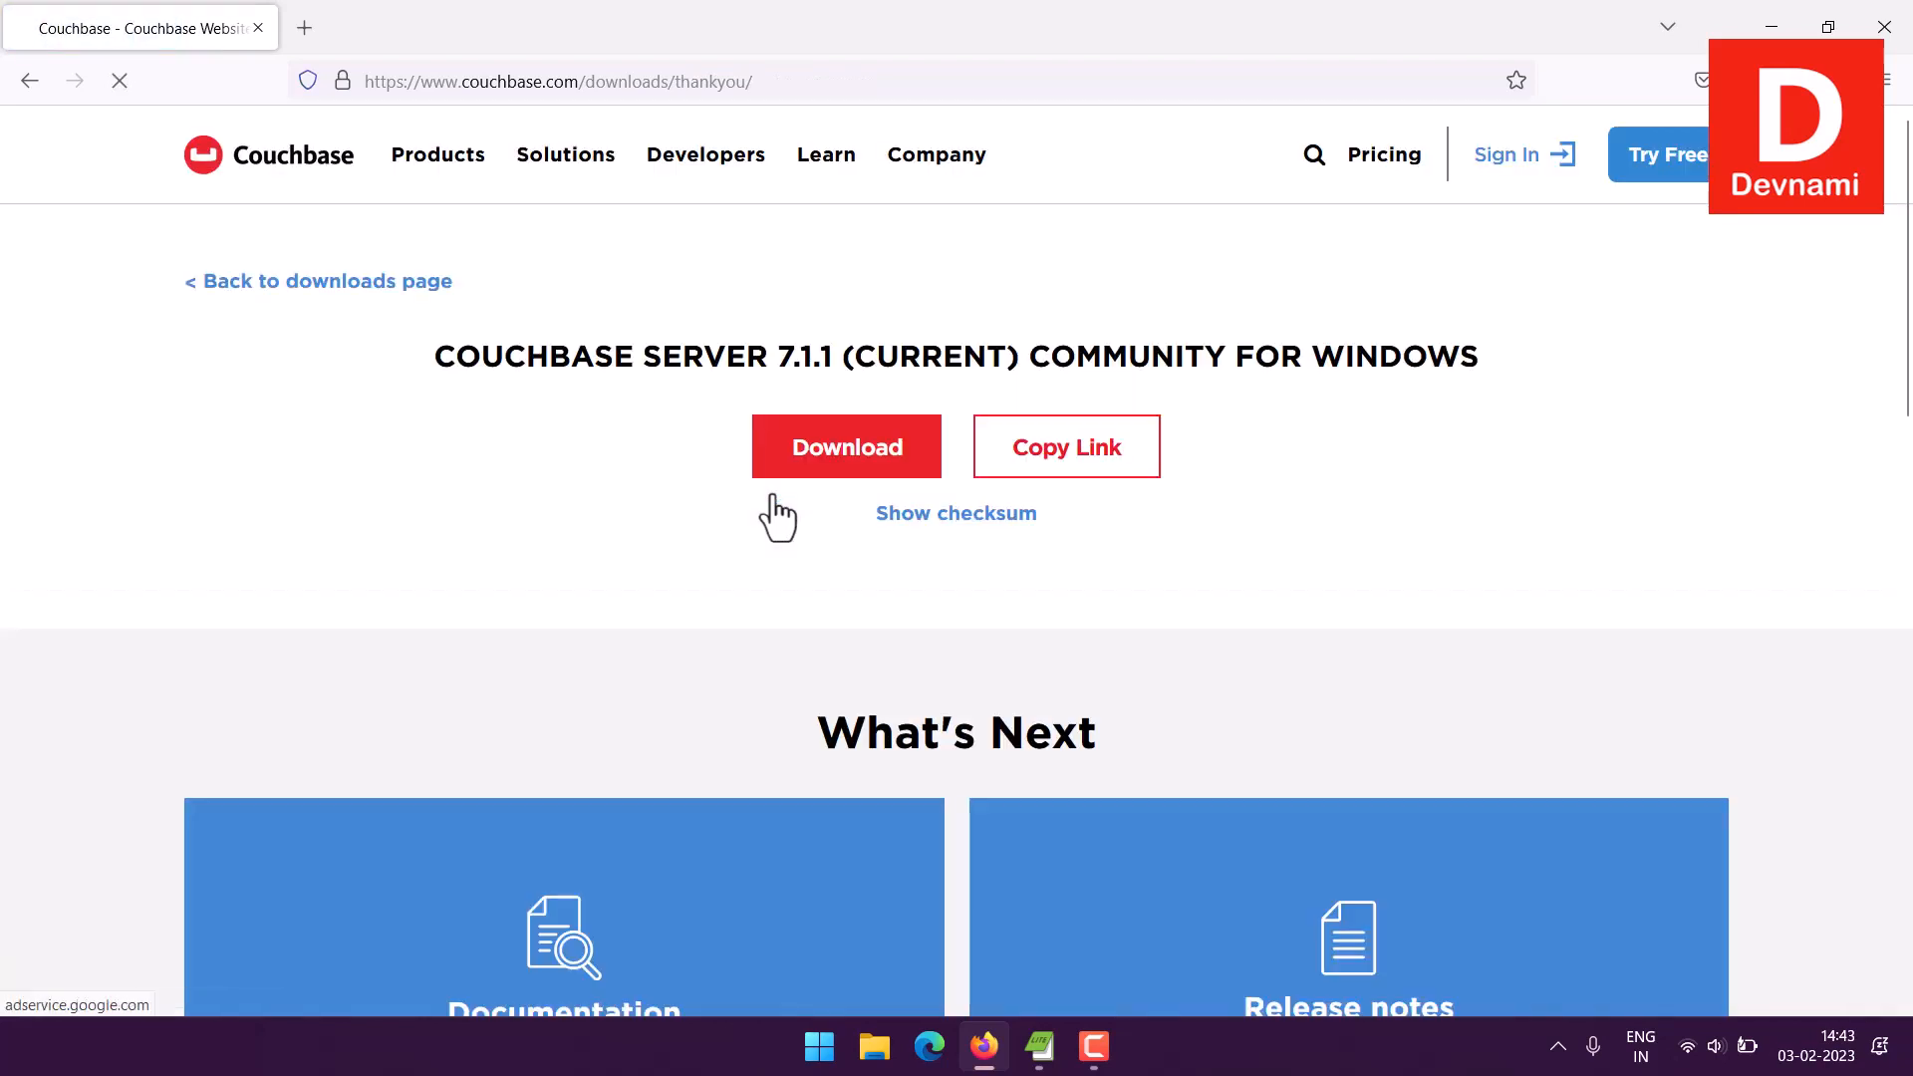
{"action": "left_click", "coordinate": [868, 465]}
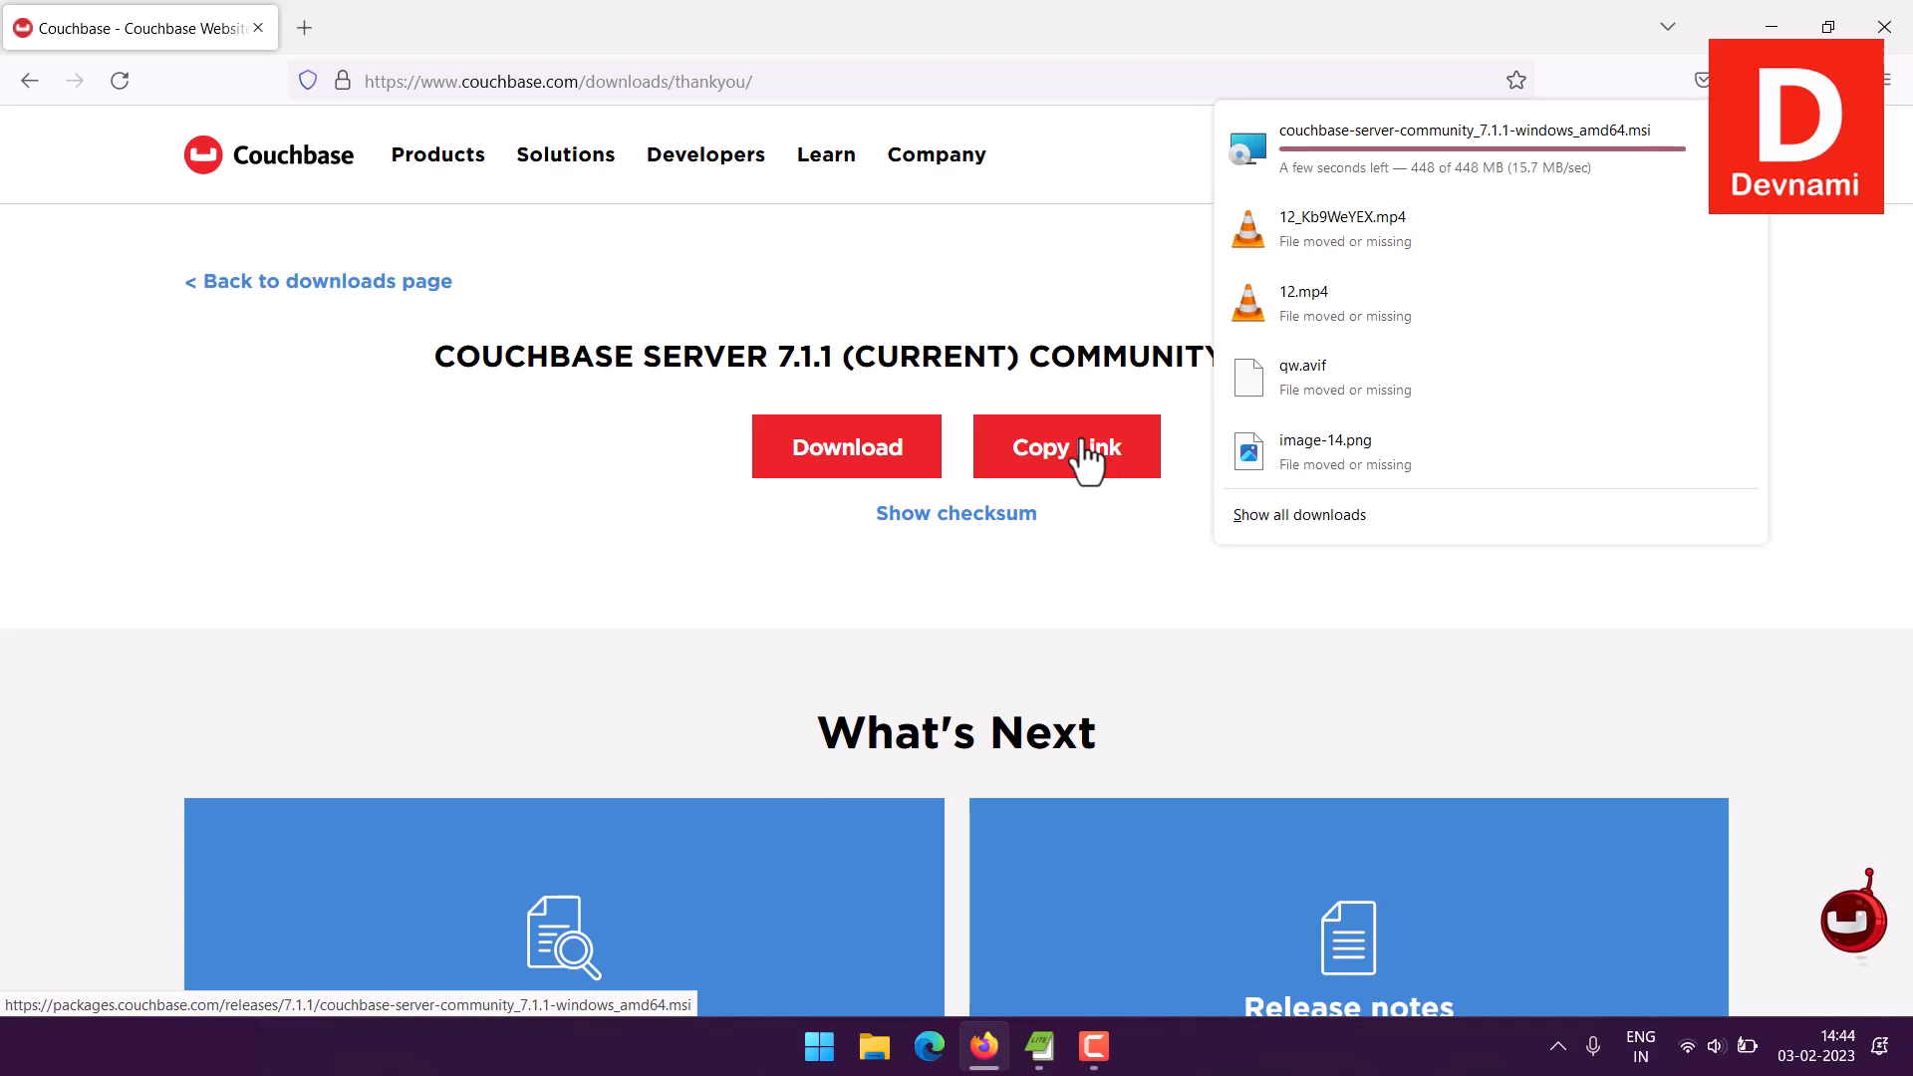
Minimize the browser, move the downloaded Couchbase installer to the upper middle of the desktop and select it
{"action": "left_click", "coordinate": [984, 1041]}
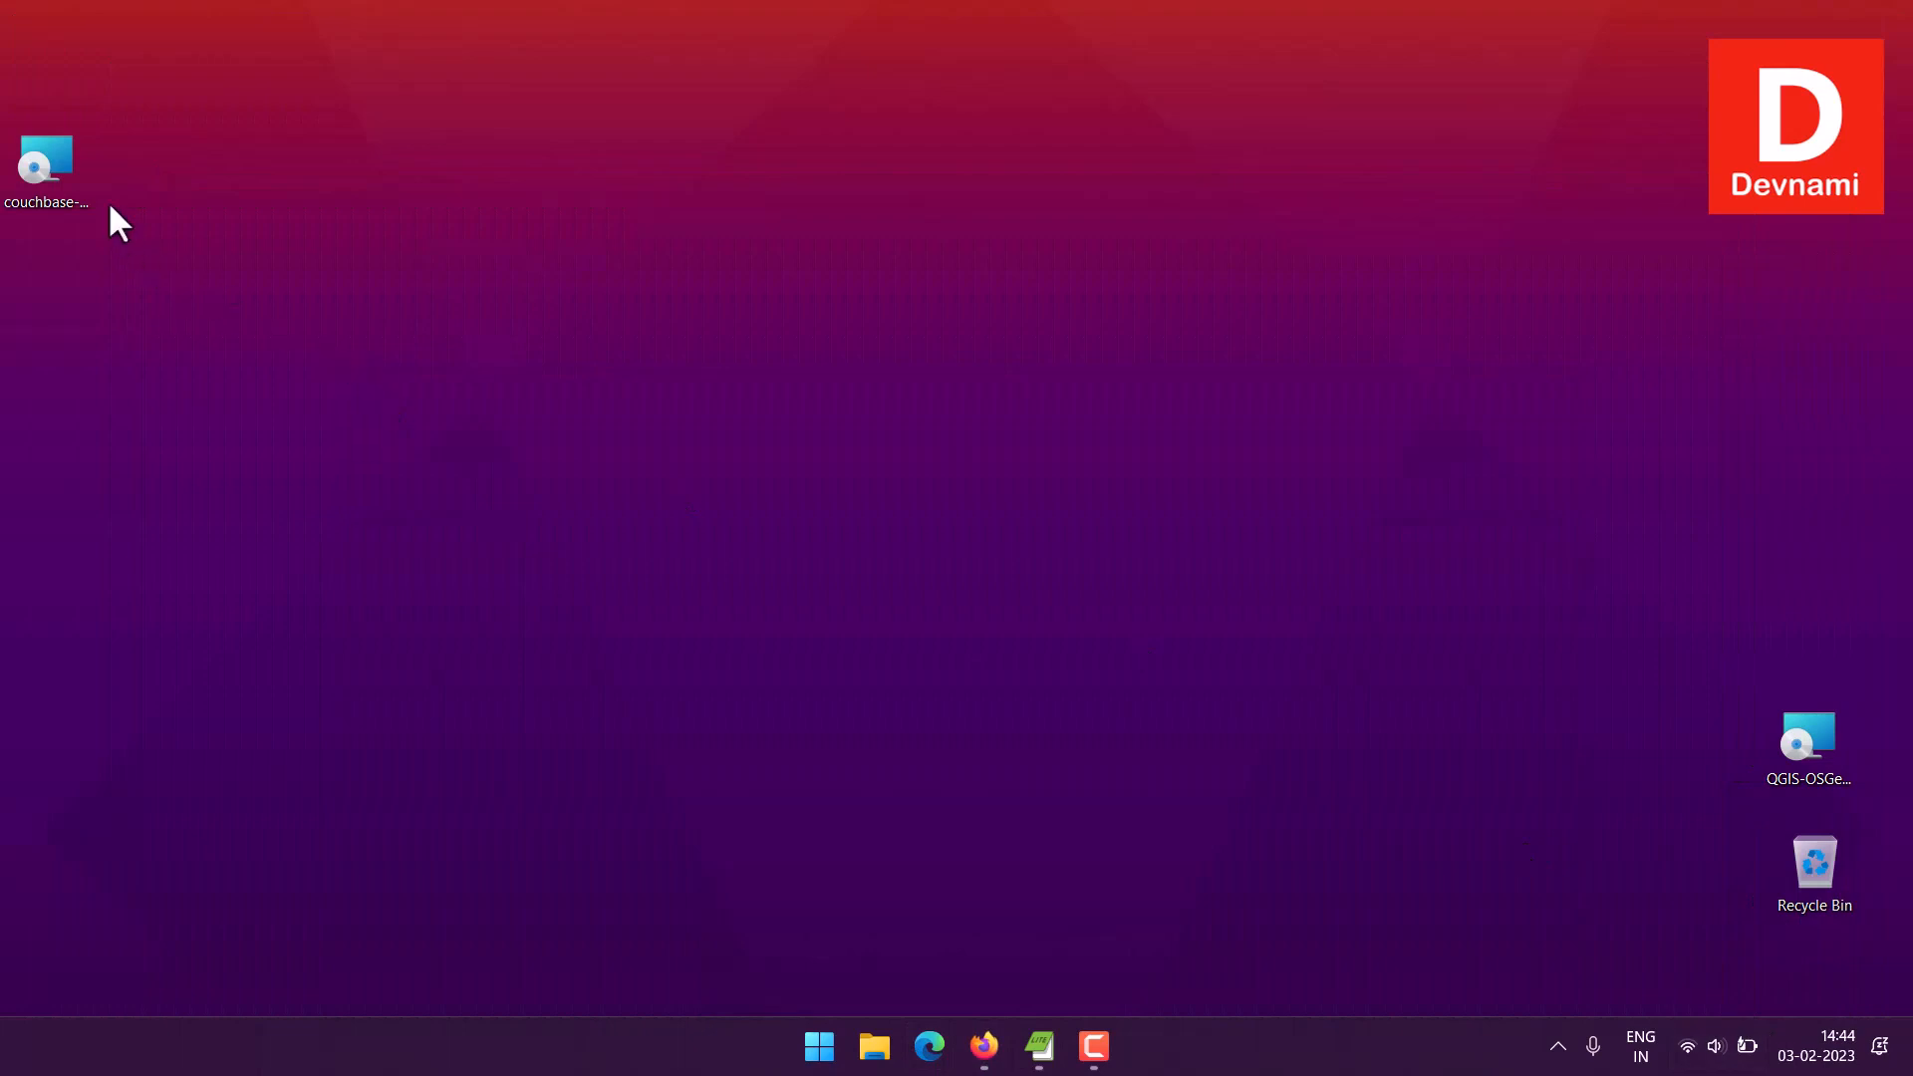
{"action": "left_click_drag", "start_coordinate": [80, 185], "coordinate": [997, 299]}
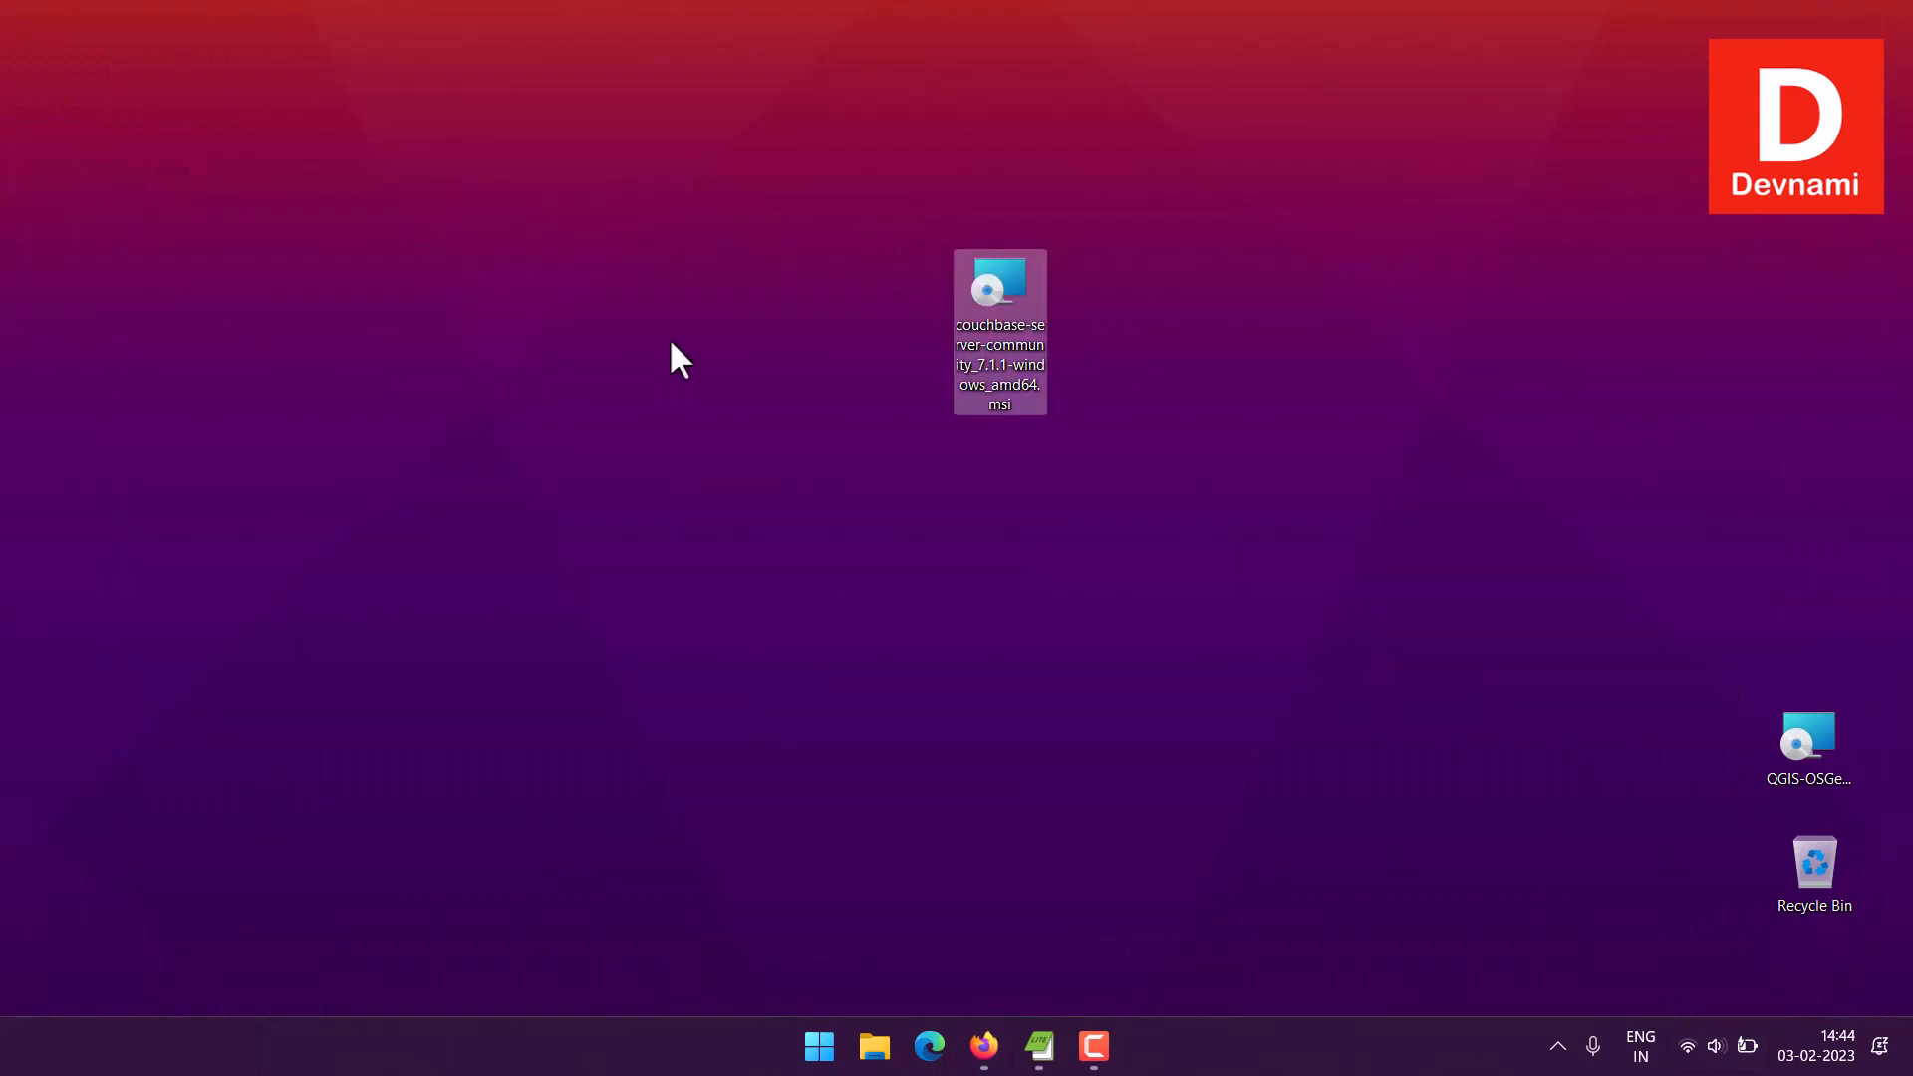
{"action": "double_click", "coordinate": [978, 342]}
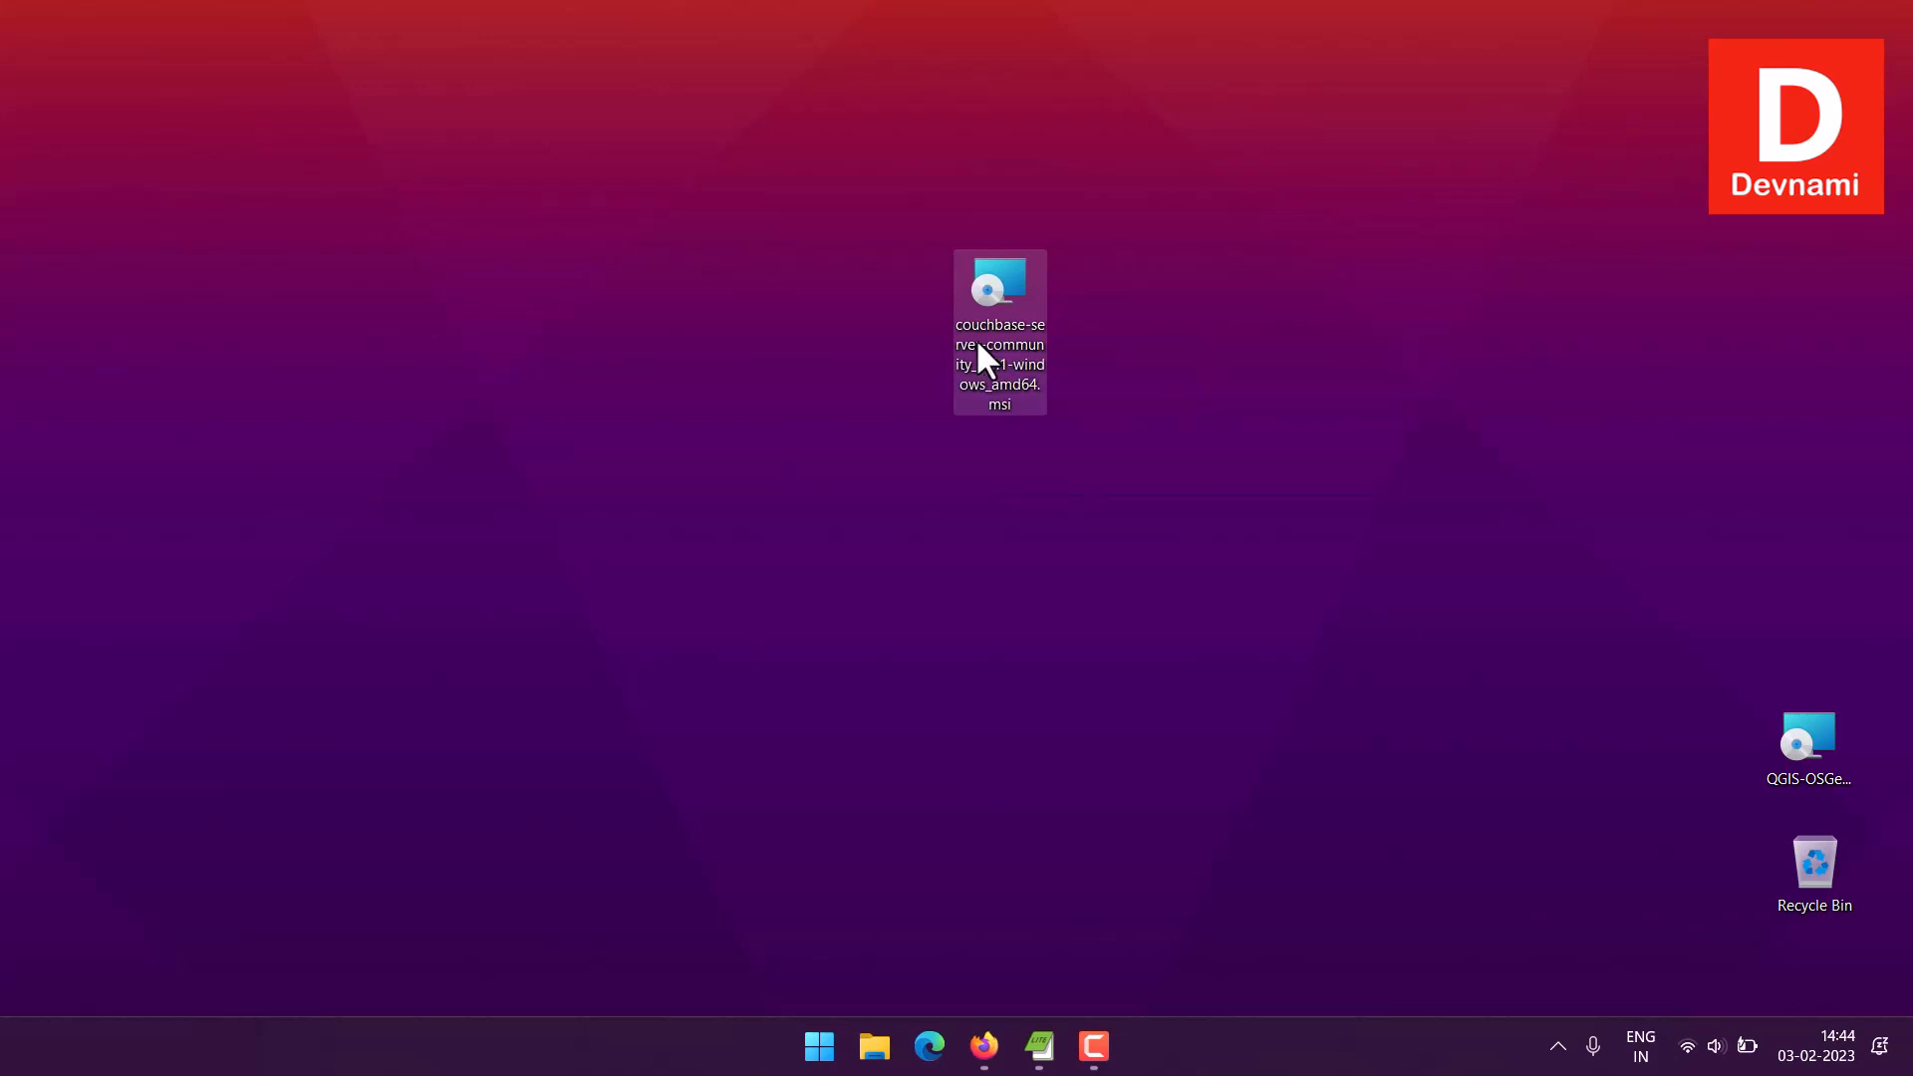
Examine the actions available for the Couchbase installer file, including the extended options
{"action": "right_click", "coordinate": [979, 342]}
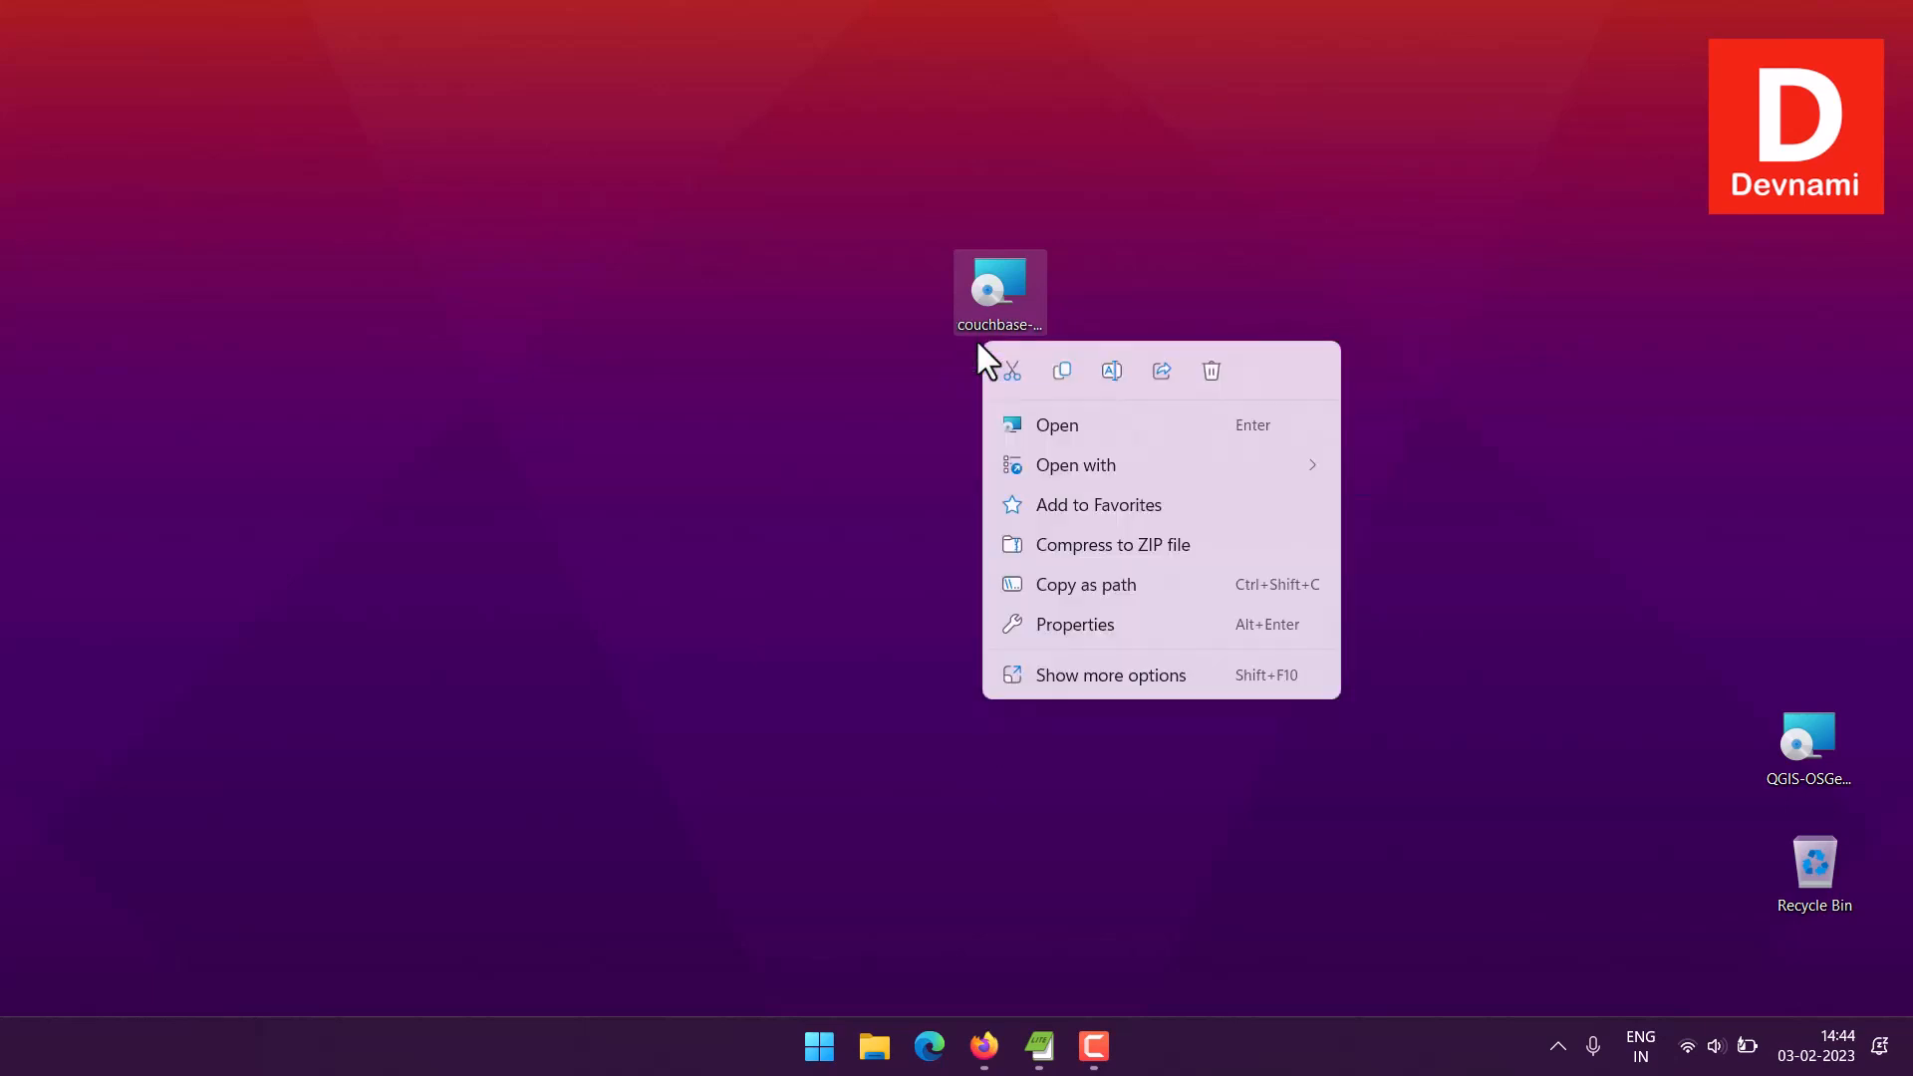
{"action": "mouse_move", "coordinate": [1043, 473]}
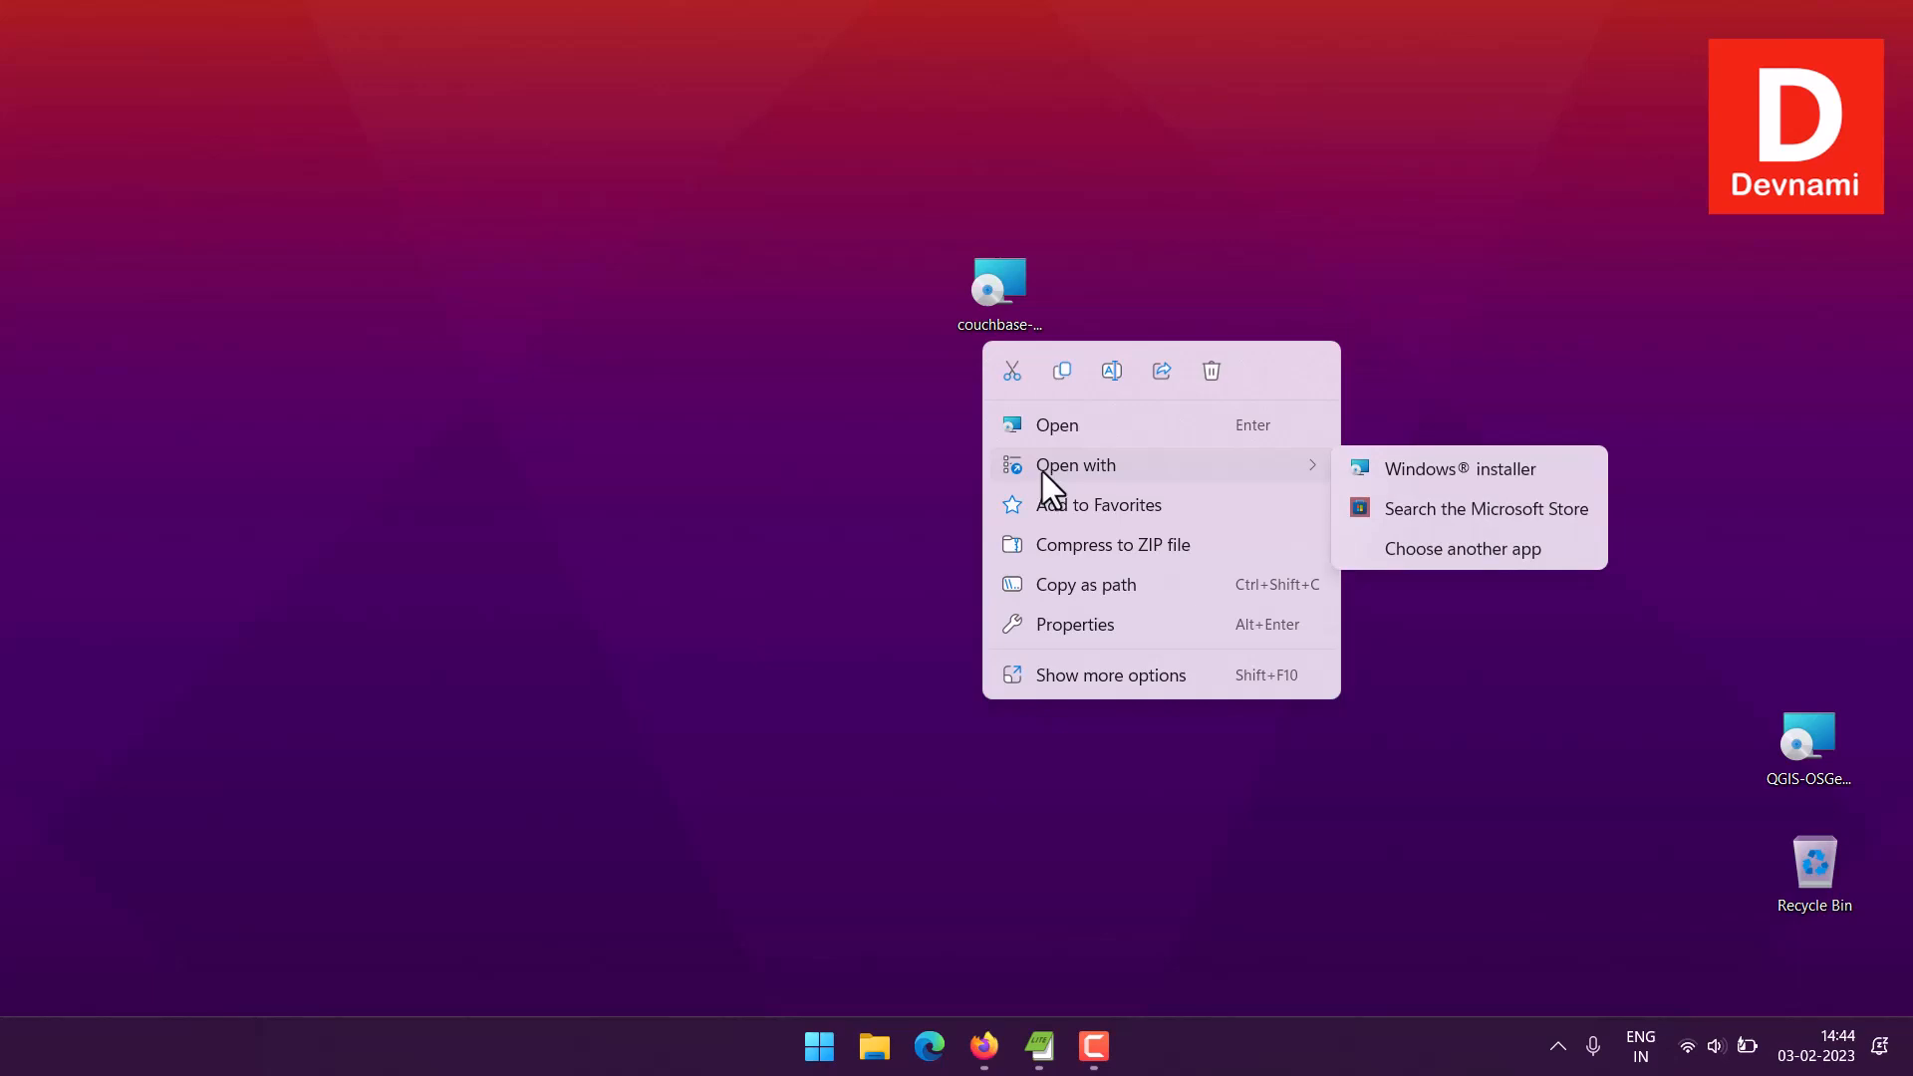
{"action": "left_click", "coordinate": [1045, 678]}
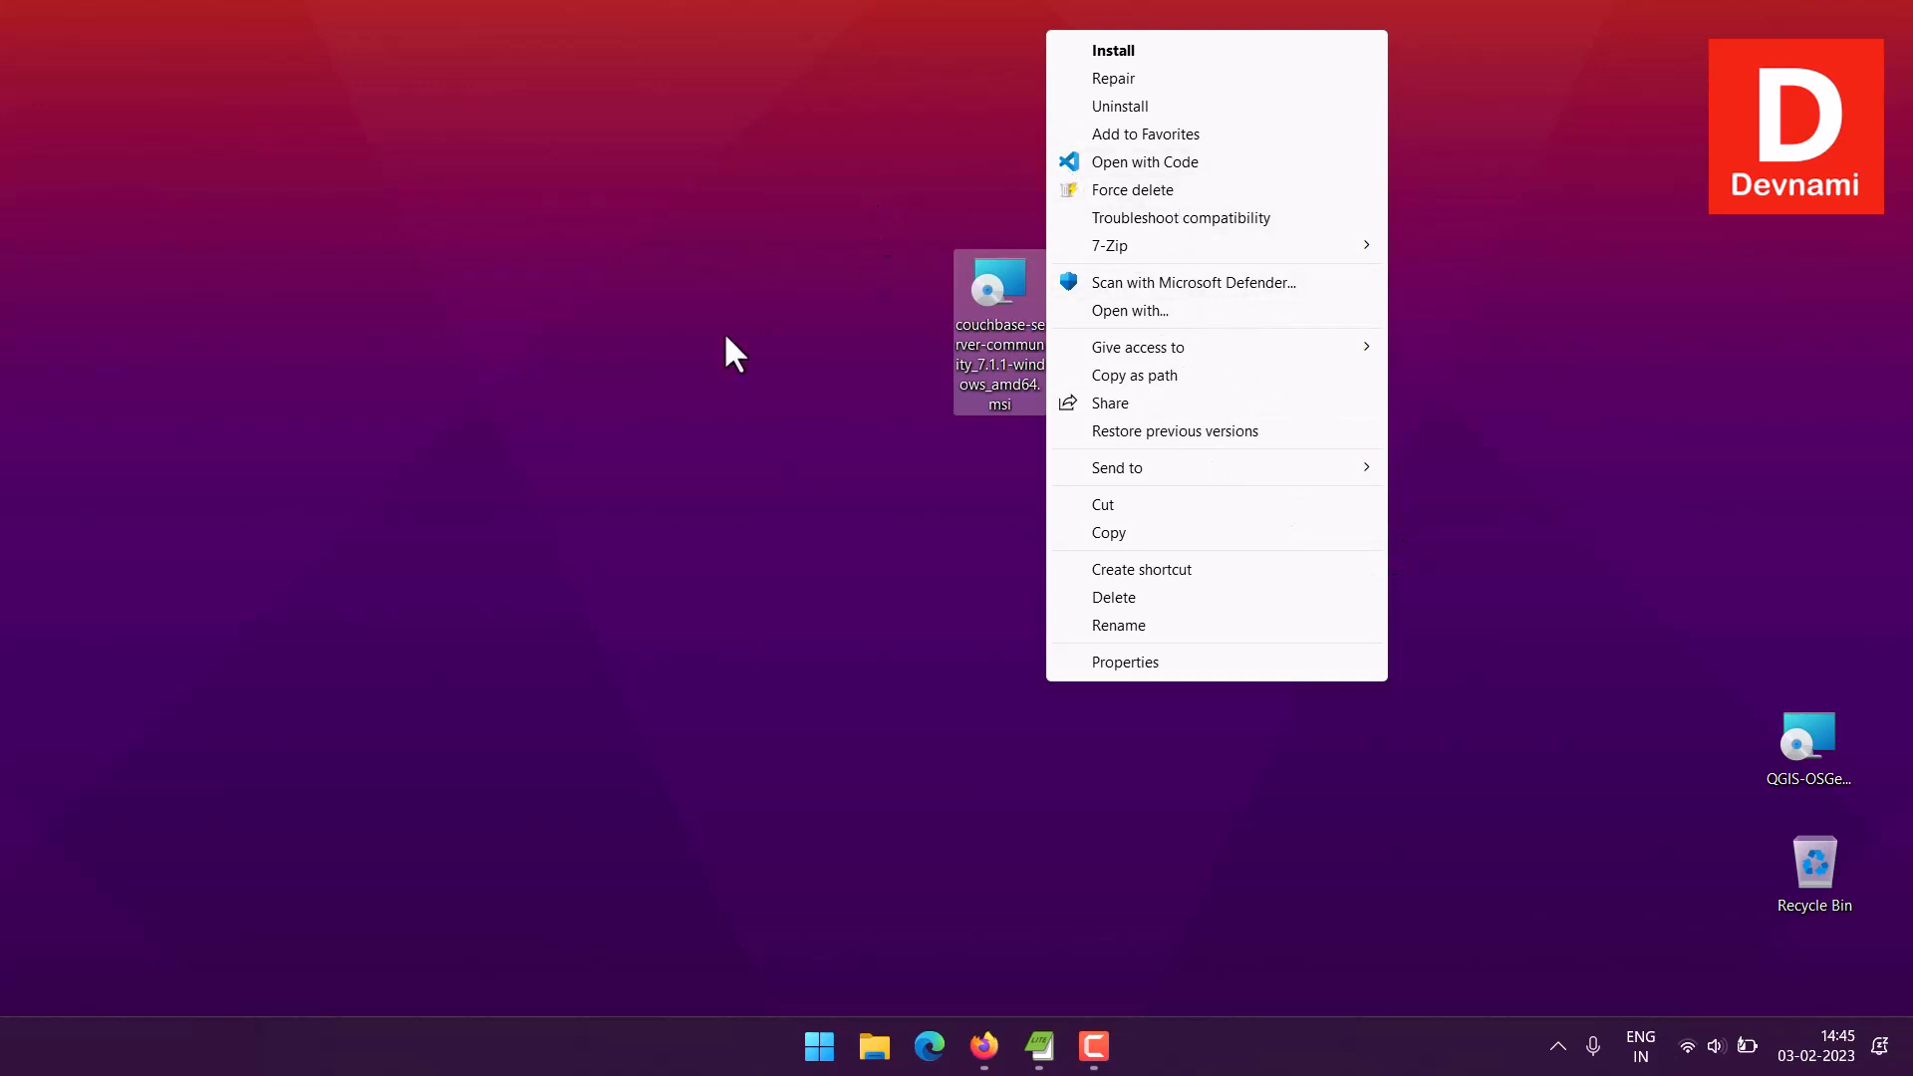
{"action": "key", "text": "Escape"}
{"action": "left_click", "coordinate": [819, 1046]}
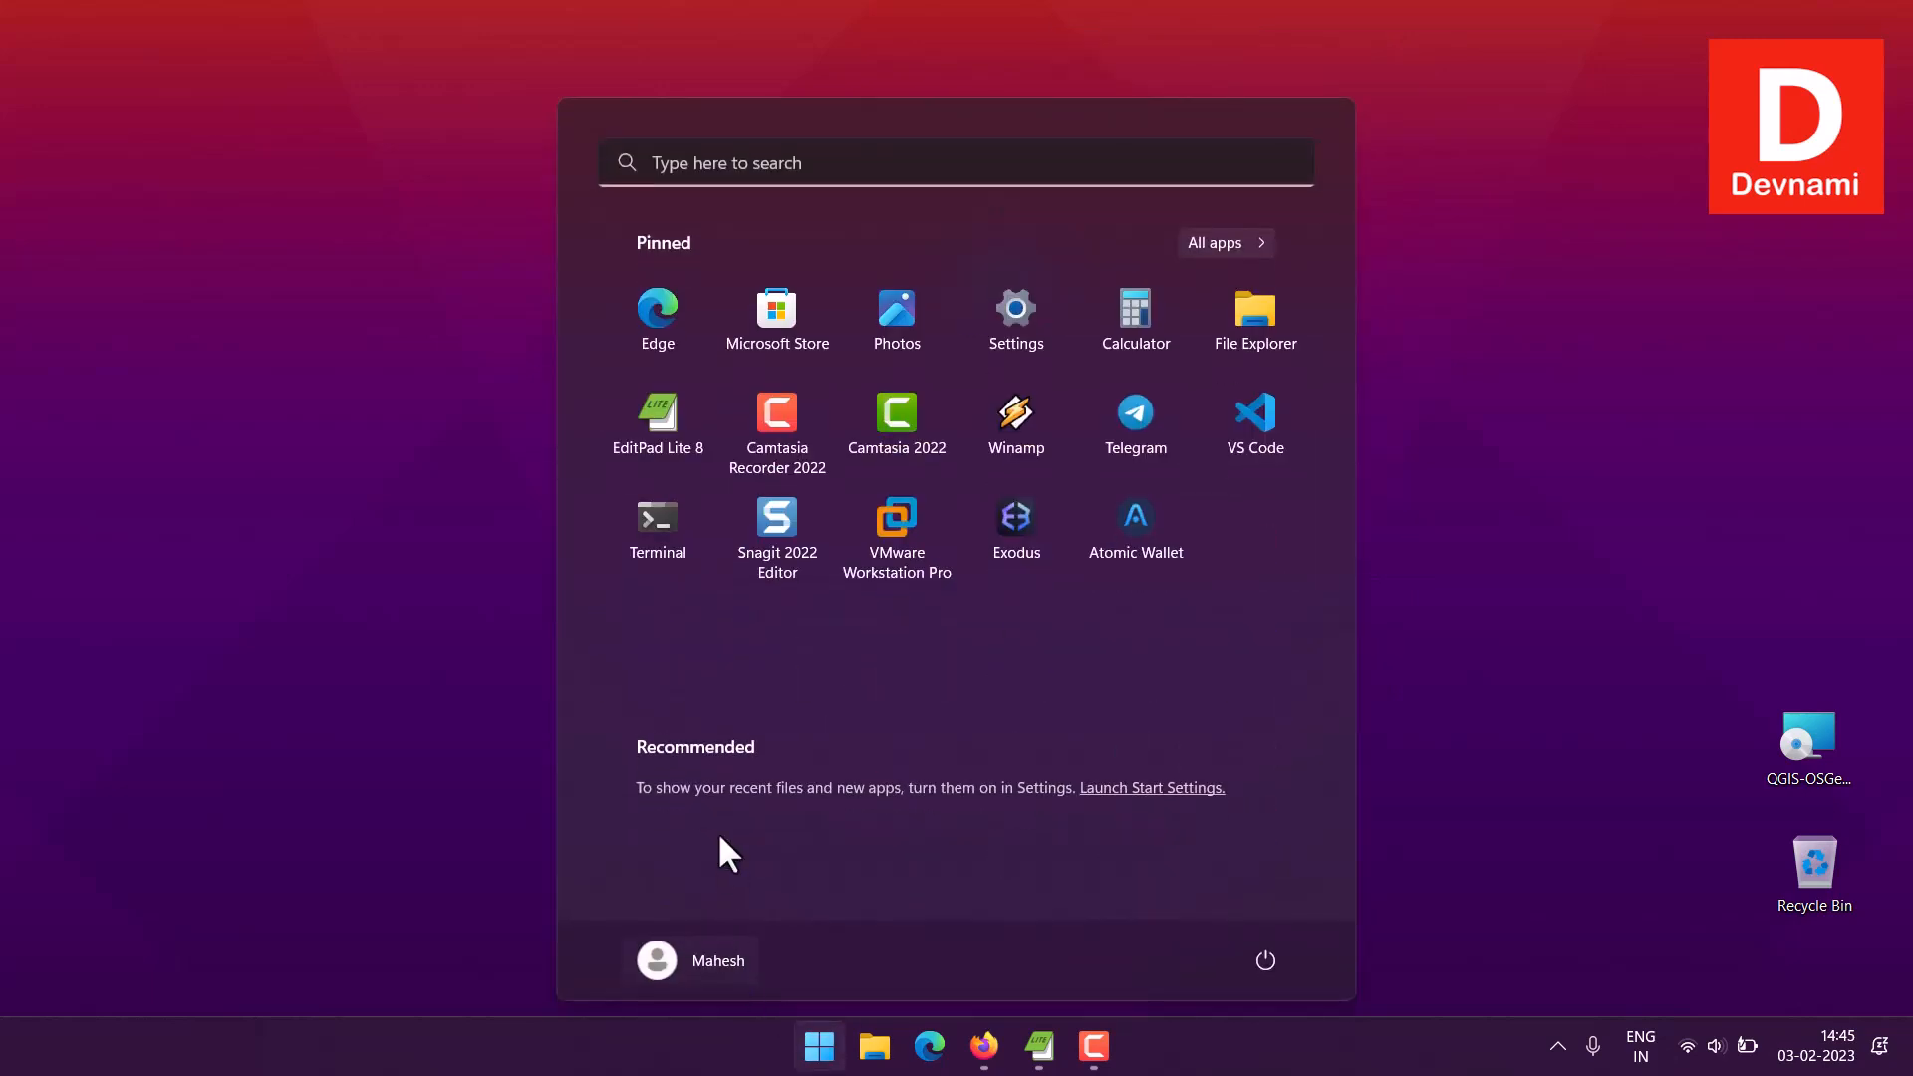
{"action": "left_click", "coordinate": [668, 548]}
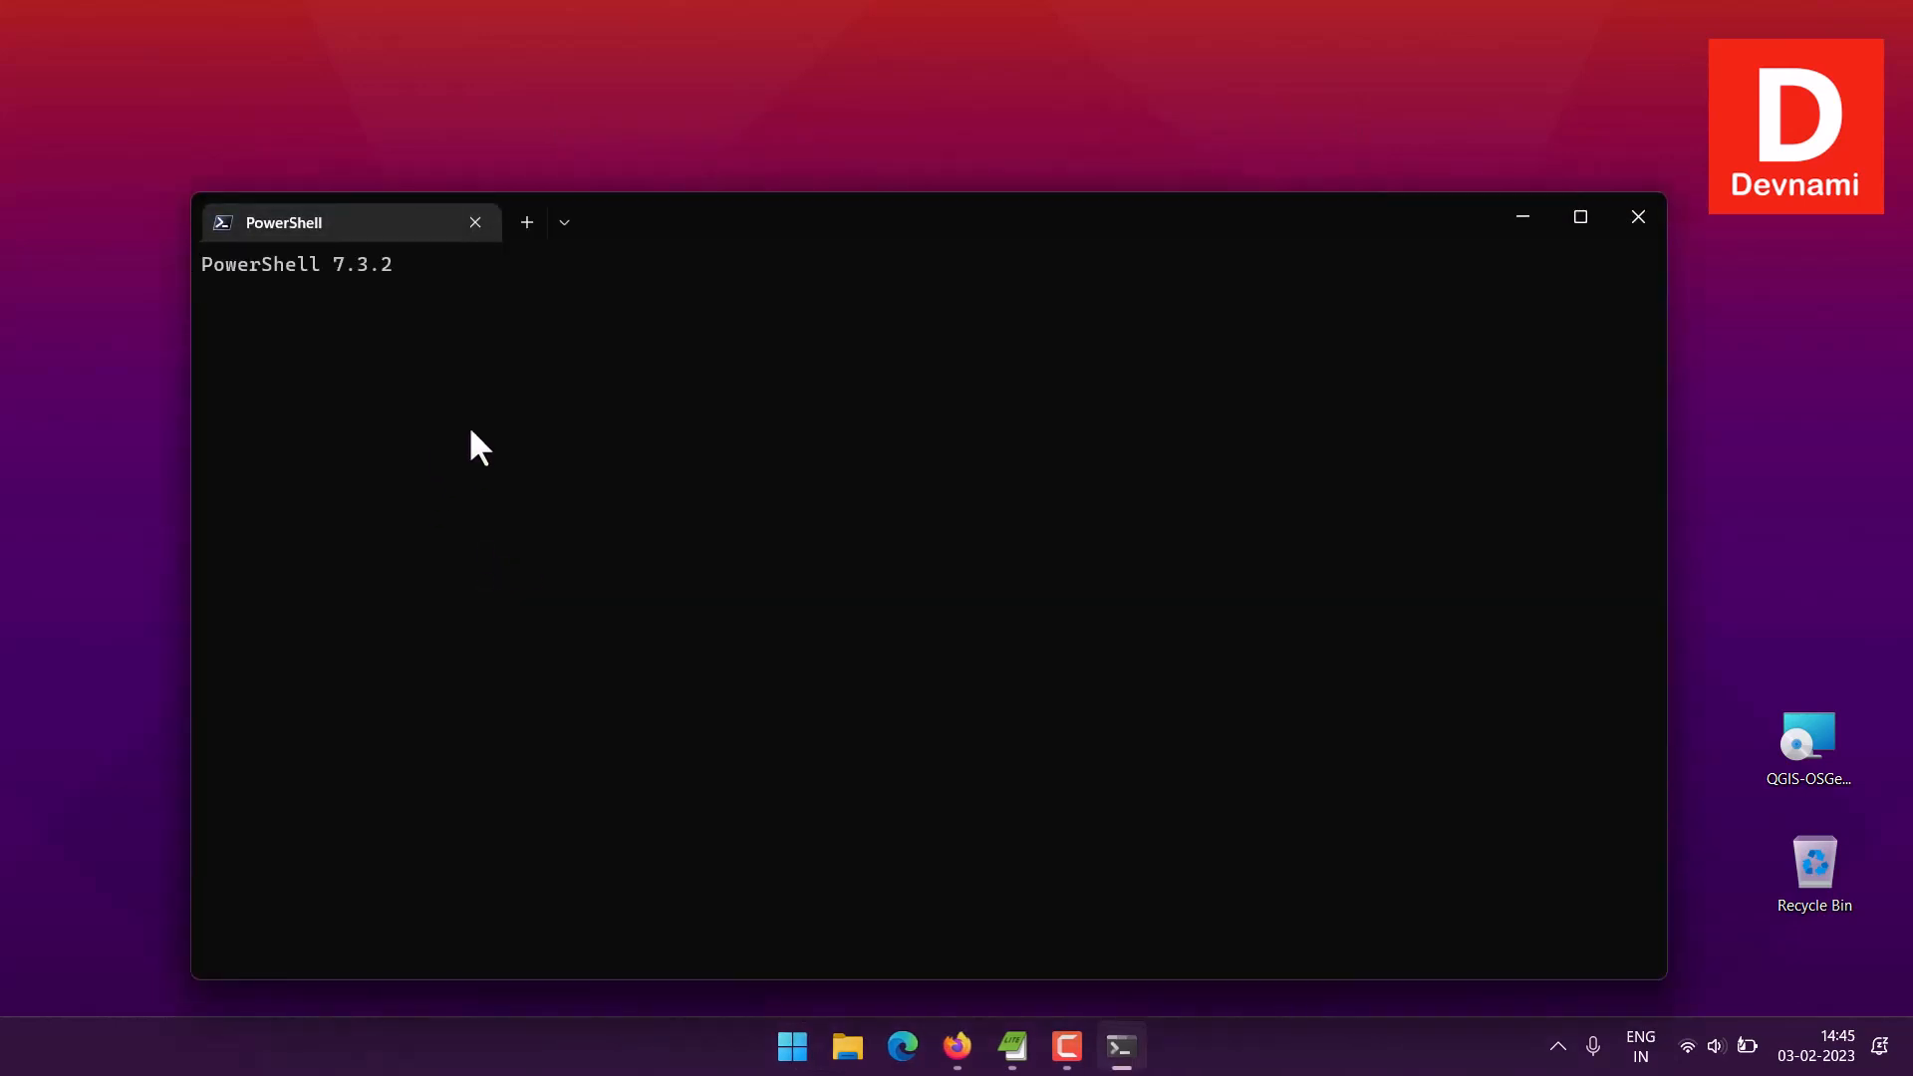
{"action": "left_click", "coordinate": [1638, 216]}
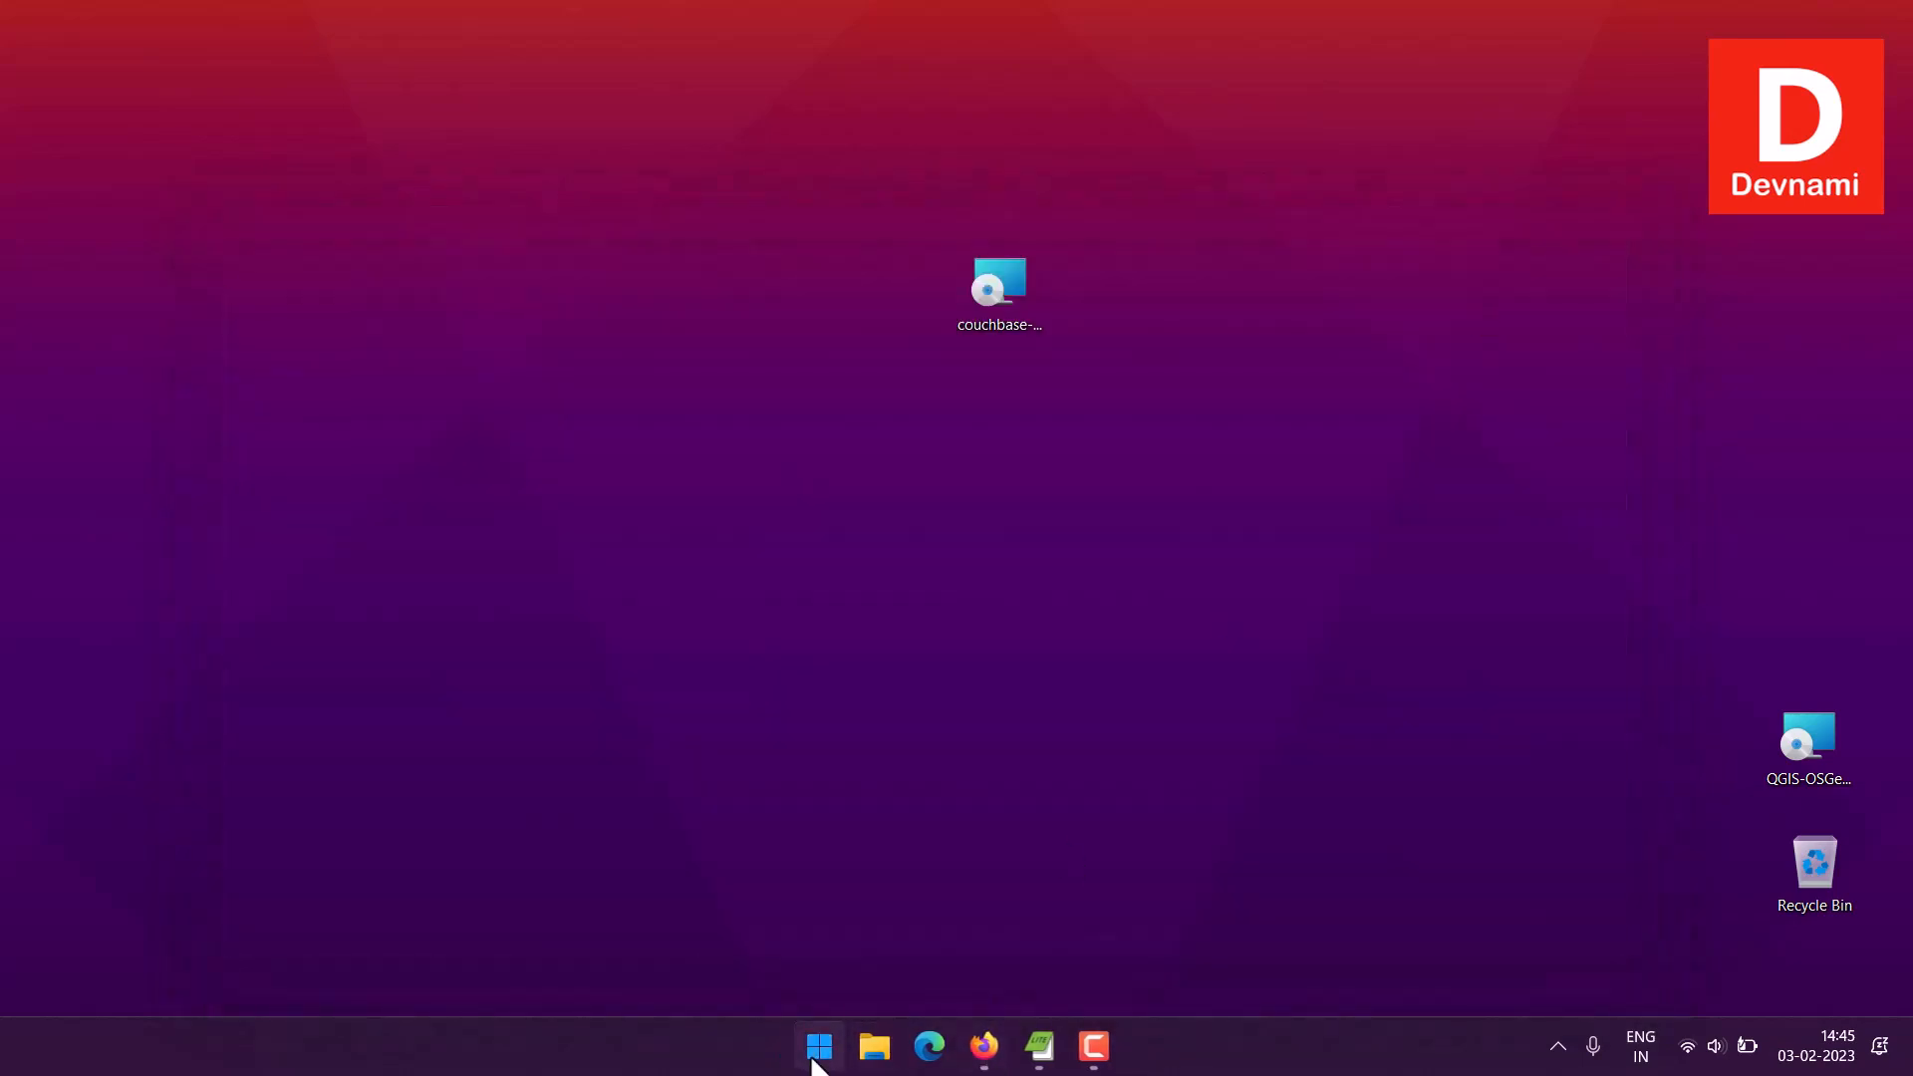
Open Terminal as administrator and move its window toward the middle of the desktop
{"action": "left_click", "coordinate": [815, 1049]}
{"action": "right_click", "coordinate": [670, 516]}
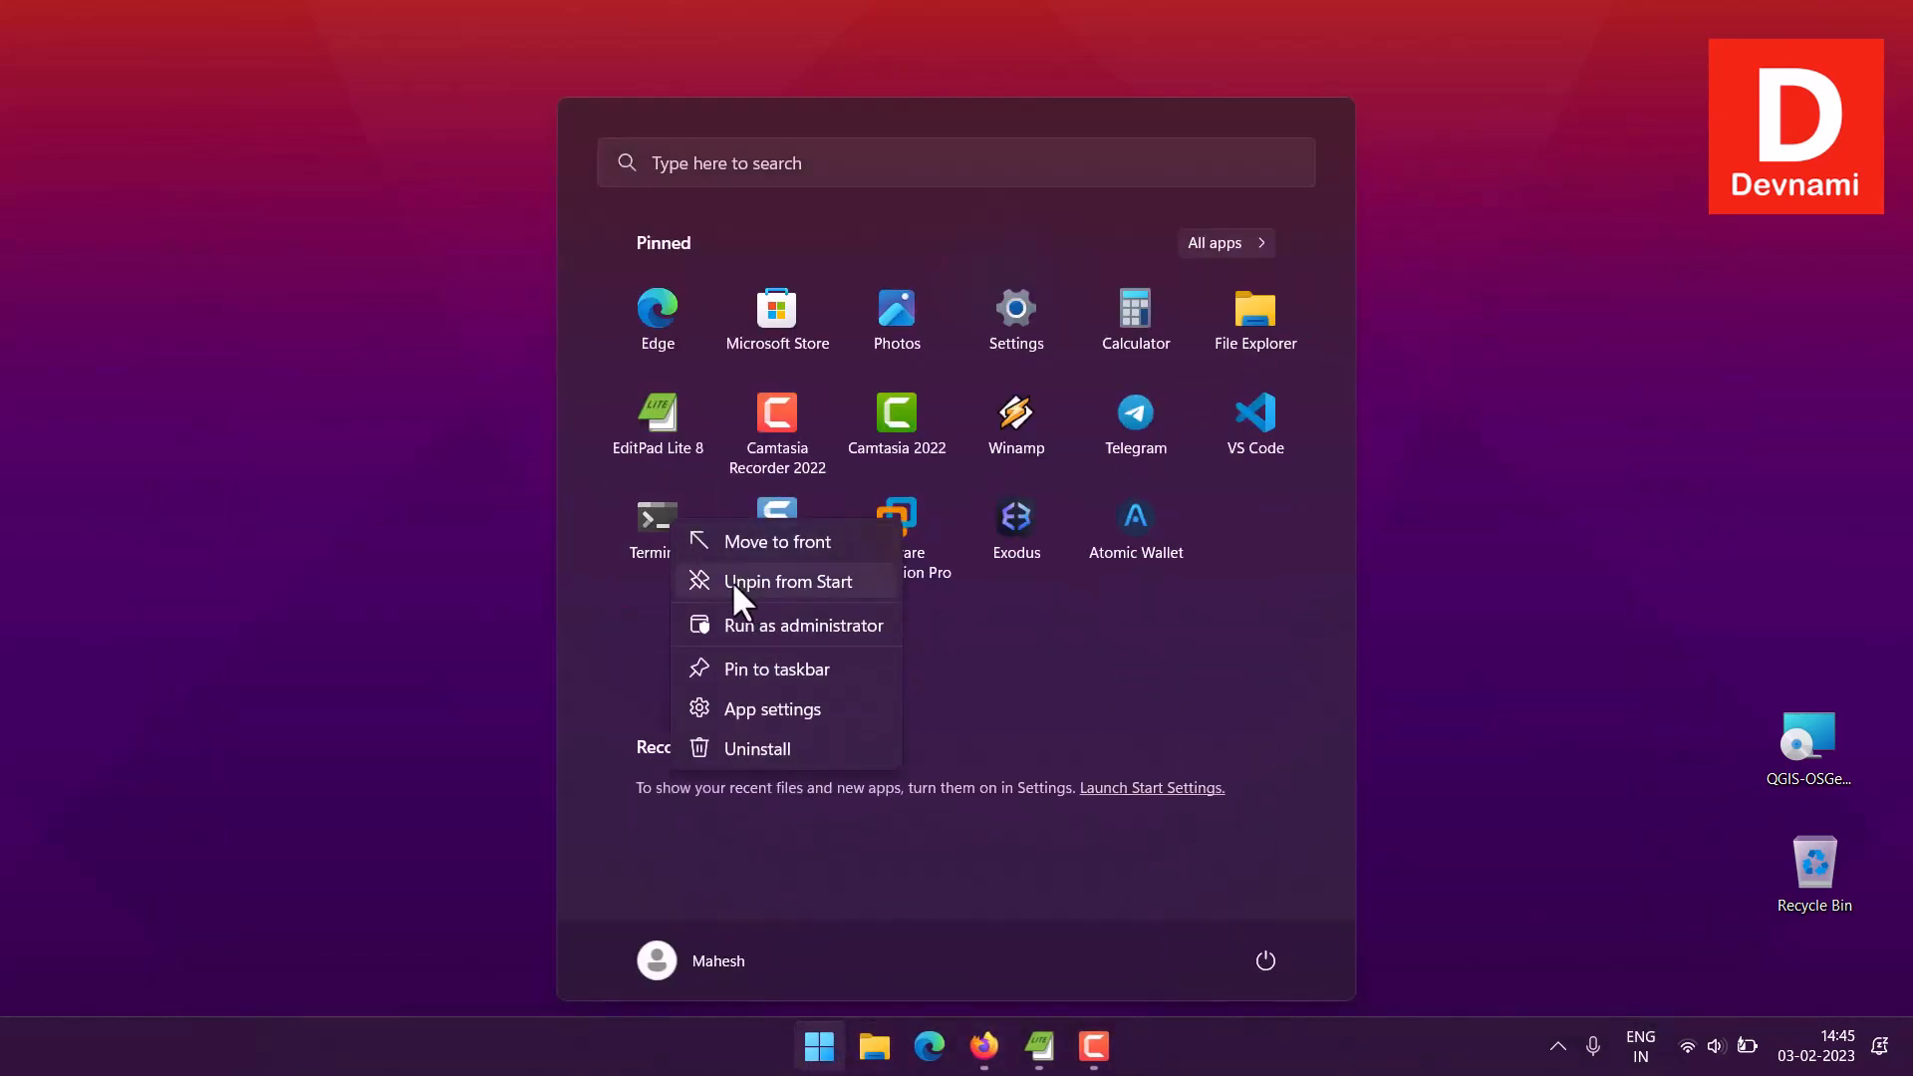
{"action": "left_click", "coordinate": [752, 620]}
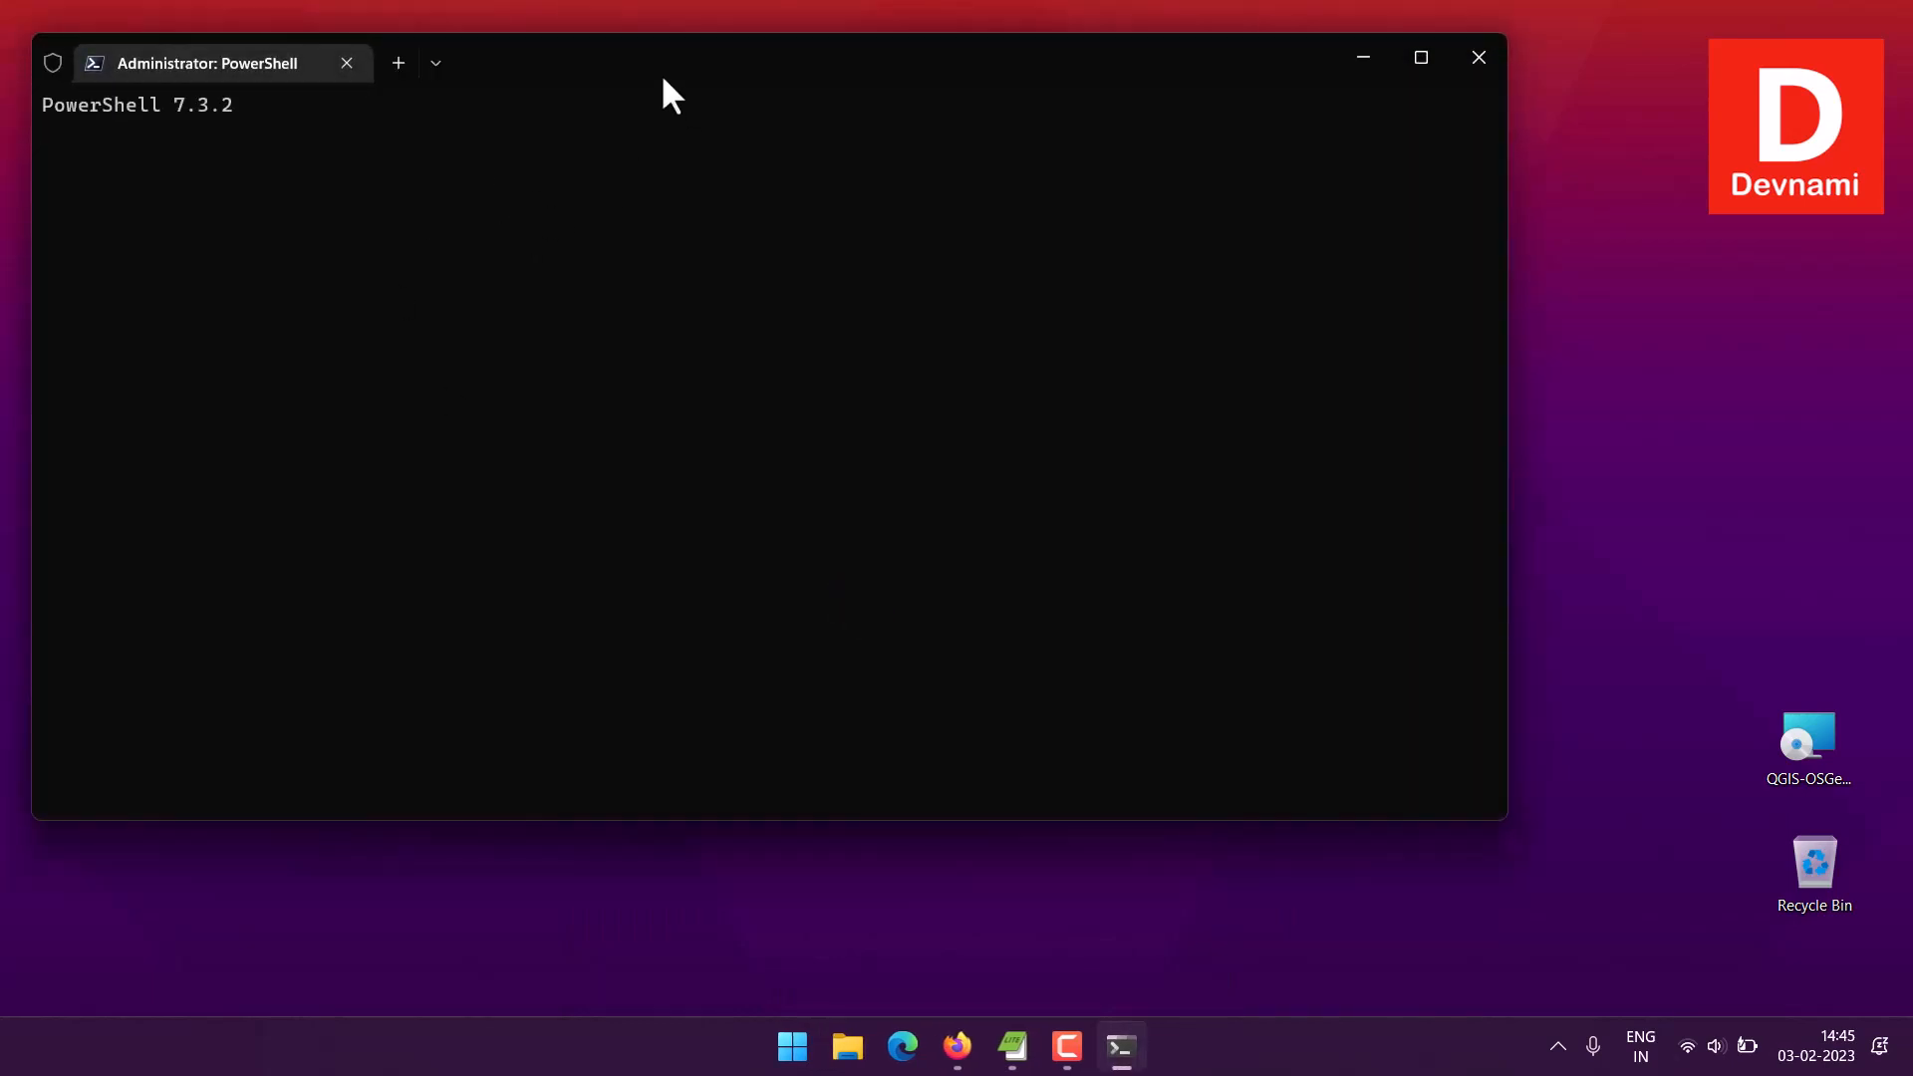
{"action": "left_click_drag", "start_coordinate": [661, 79], "coordinate": [837, 187]}
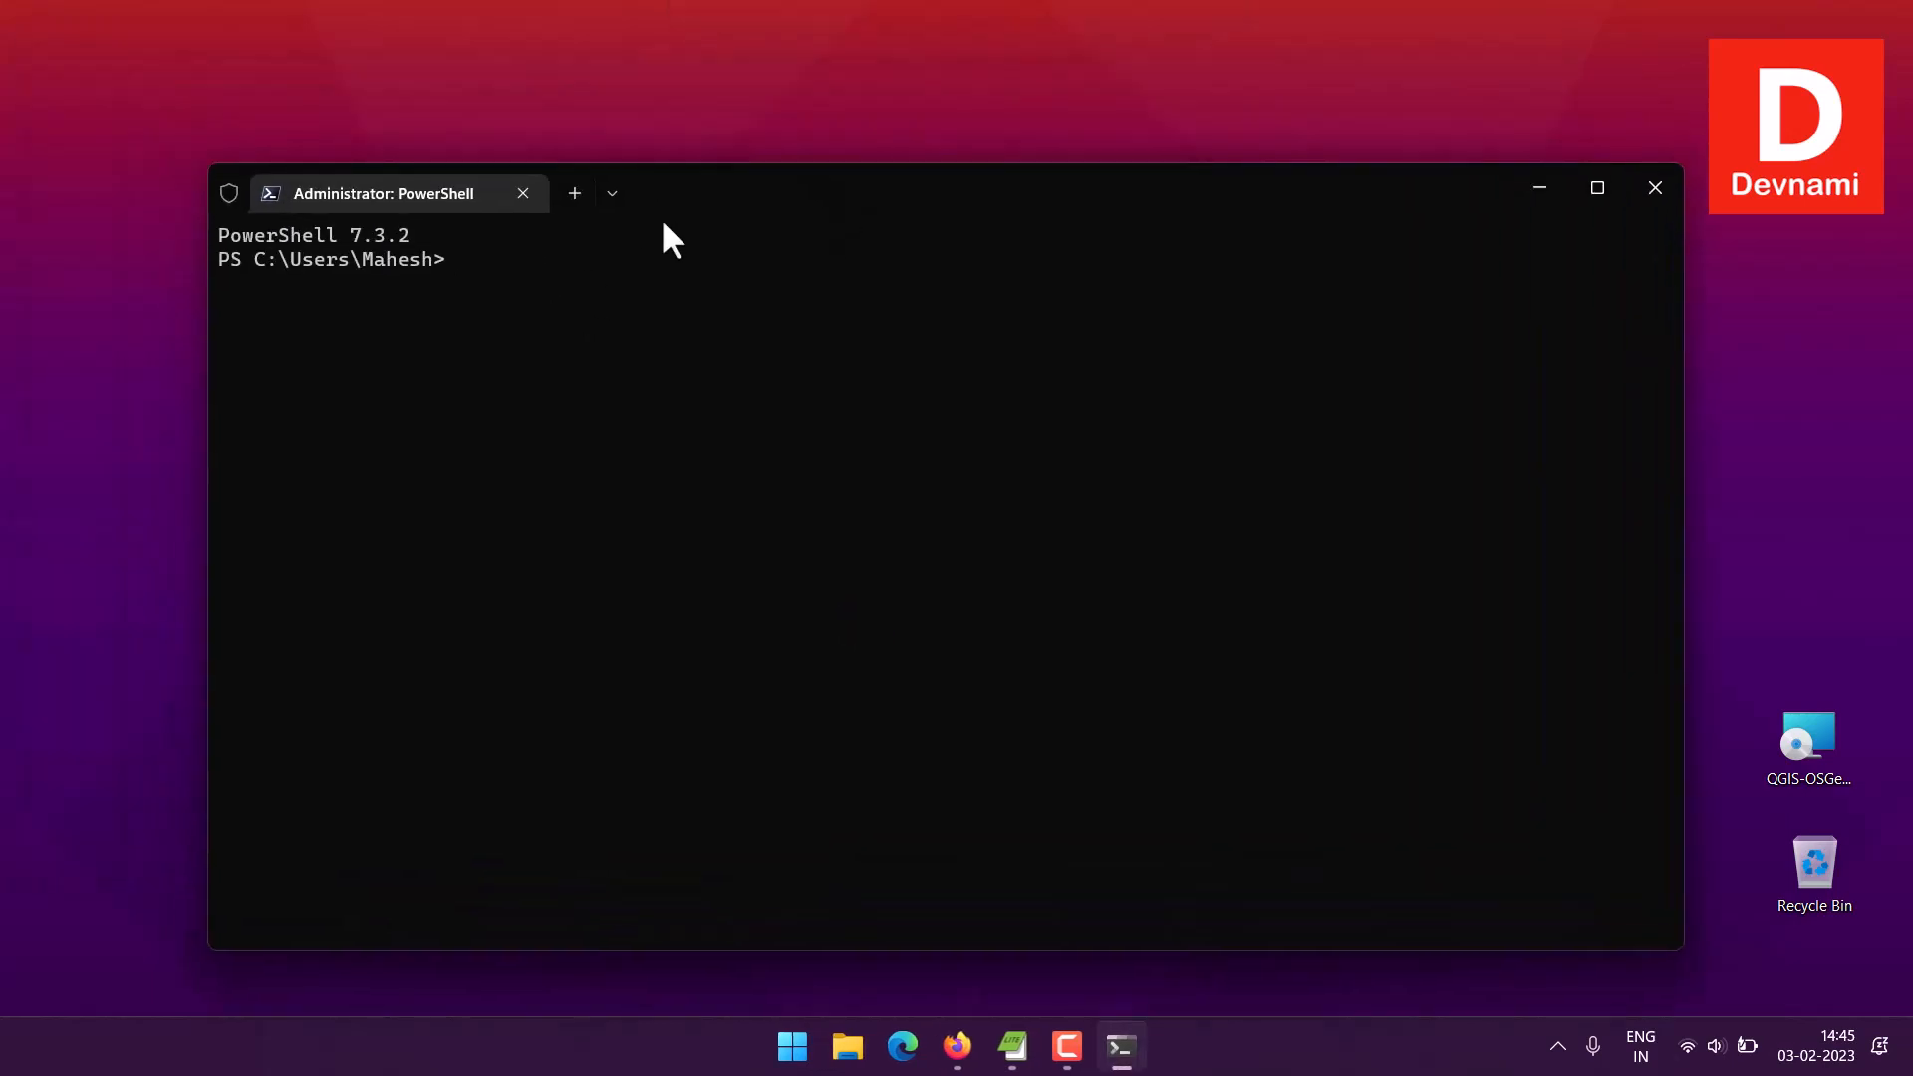
Uncover the Couchbase installer by moving it beside the Terminal window on the desktop, and try to drop it into the terminal
{"action": "left_click_drag", "start_coordinate": [1314, 190], "coordinate": [1171, 330]}
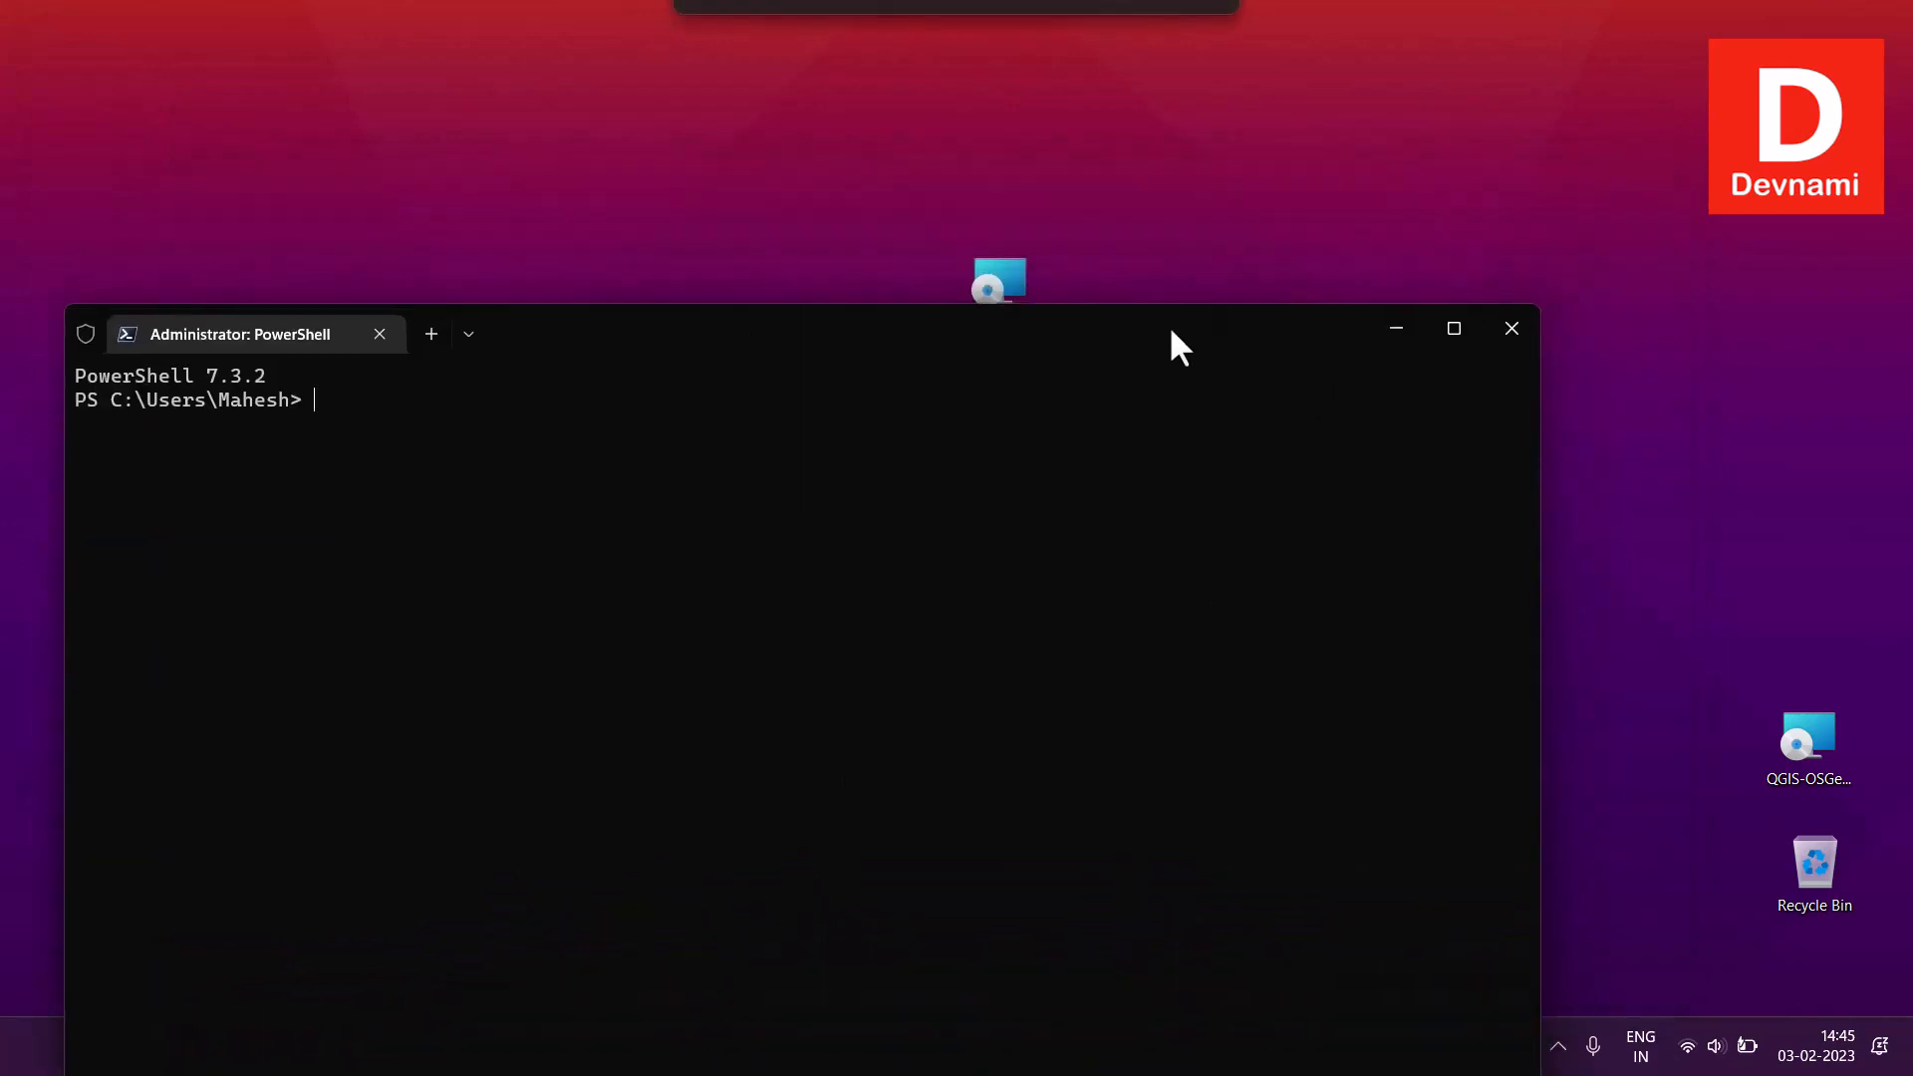
{"action": "left_click_drag", "start_coordinate": [997, 280], "coordinate": [1806, 166]}
{"action": "left_click_drag", "start_coordinate": [1086, 333], "coordinate": [1170, 134]}
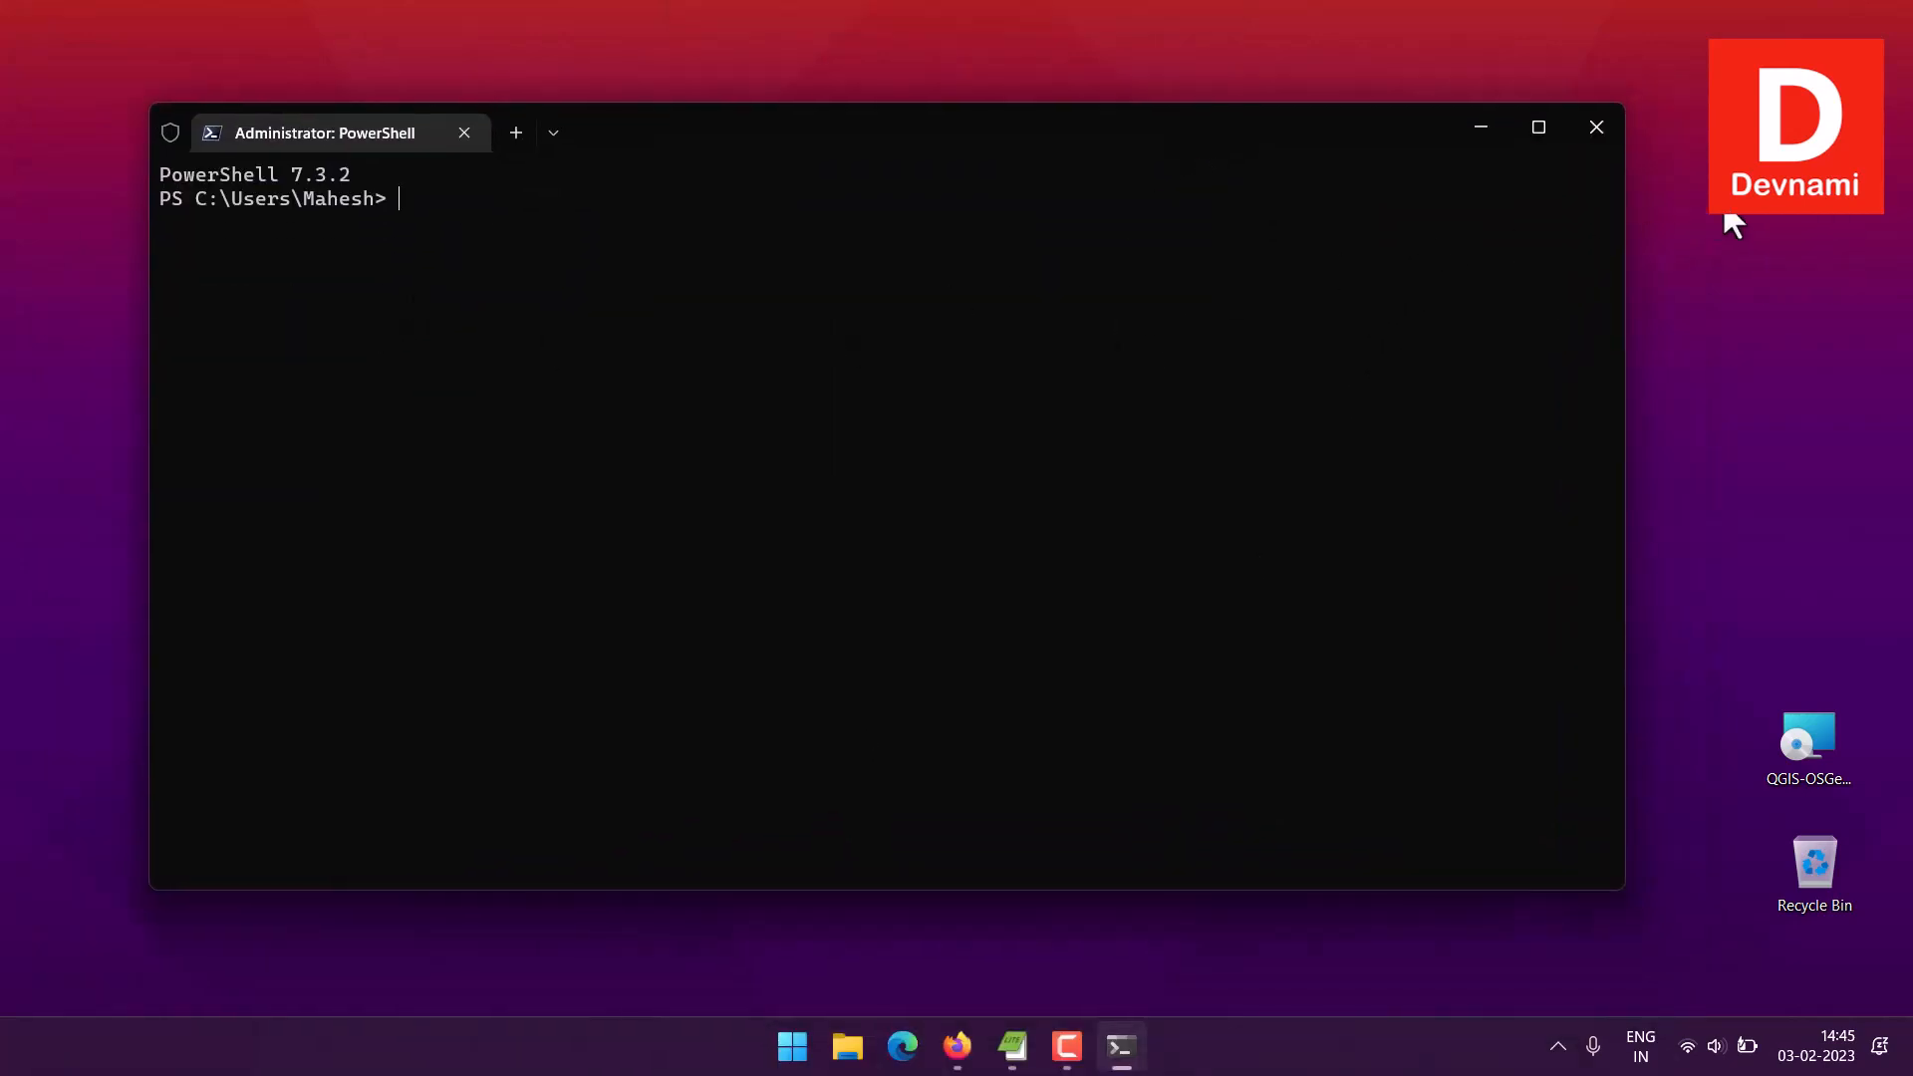
{"action": "left_click_drag", "start_coordinate": [1804, 171], "coordinate": [526, 246]}
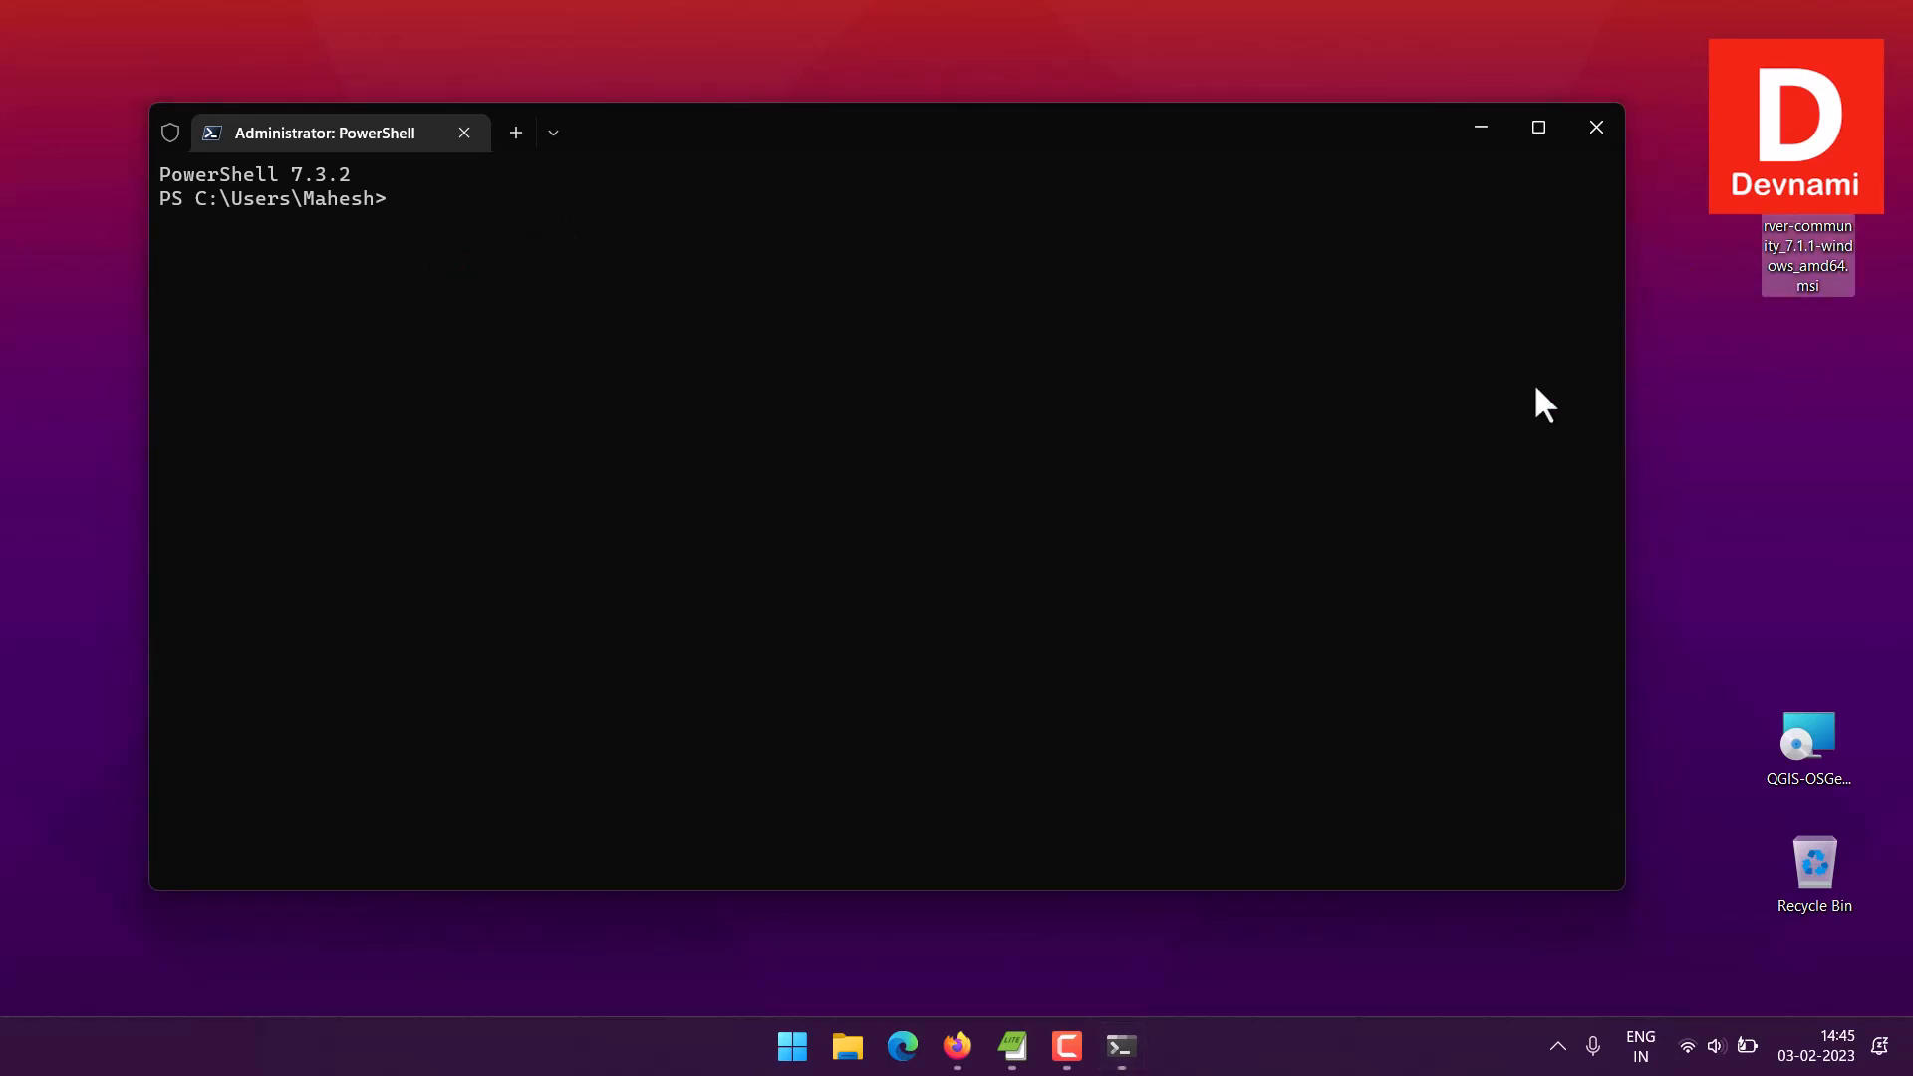
Move the Couchbase installer from the desktop to the root of the Data (D:) drive and close the folder window
{"action": "left_click", "coordinate": [849, 1045]}
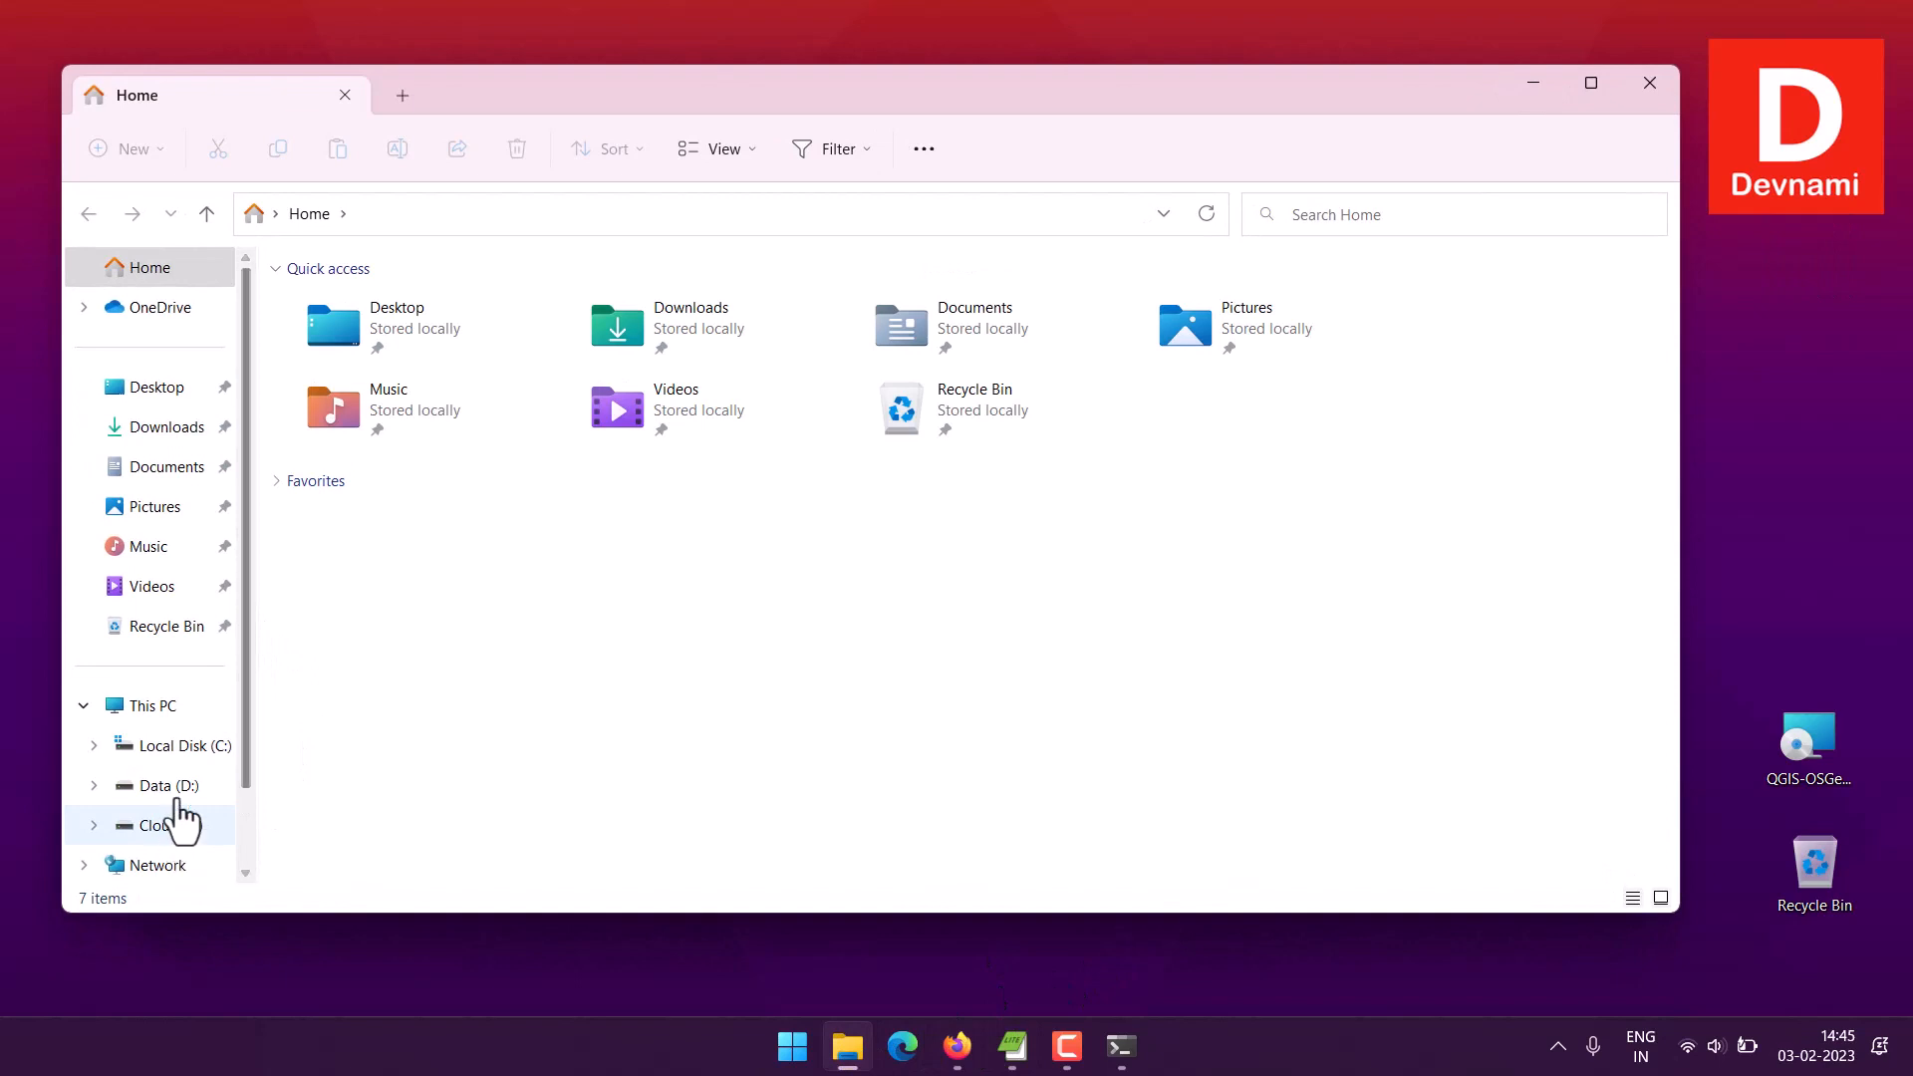
{"action": "left_click", "coordinate": [169, 789]}
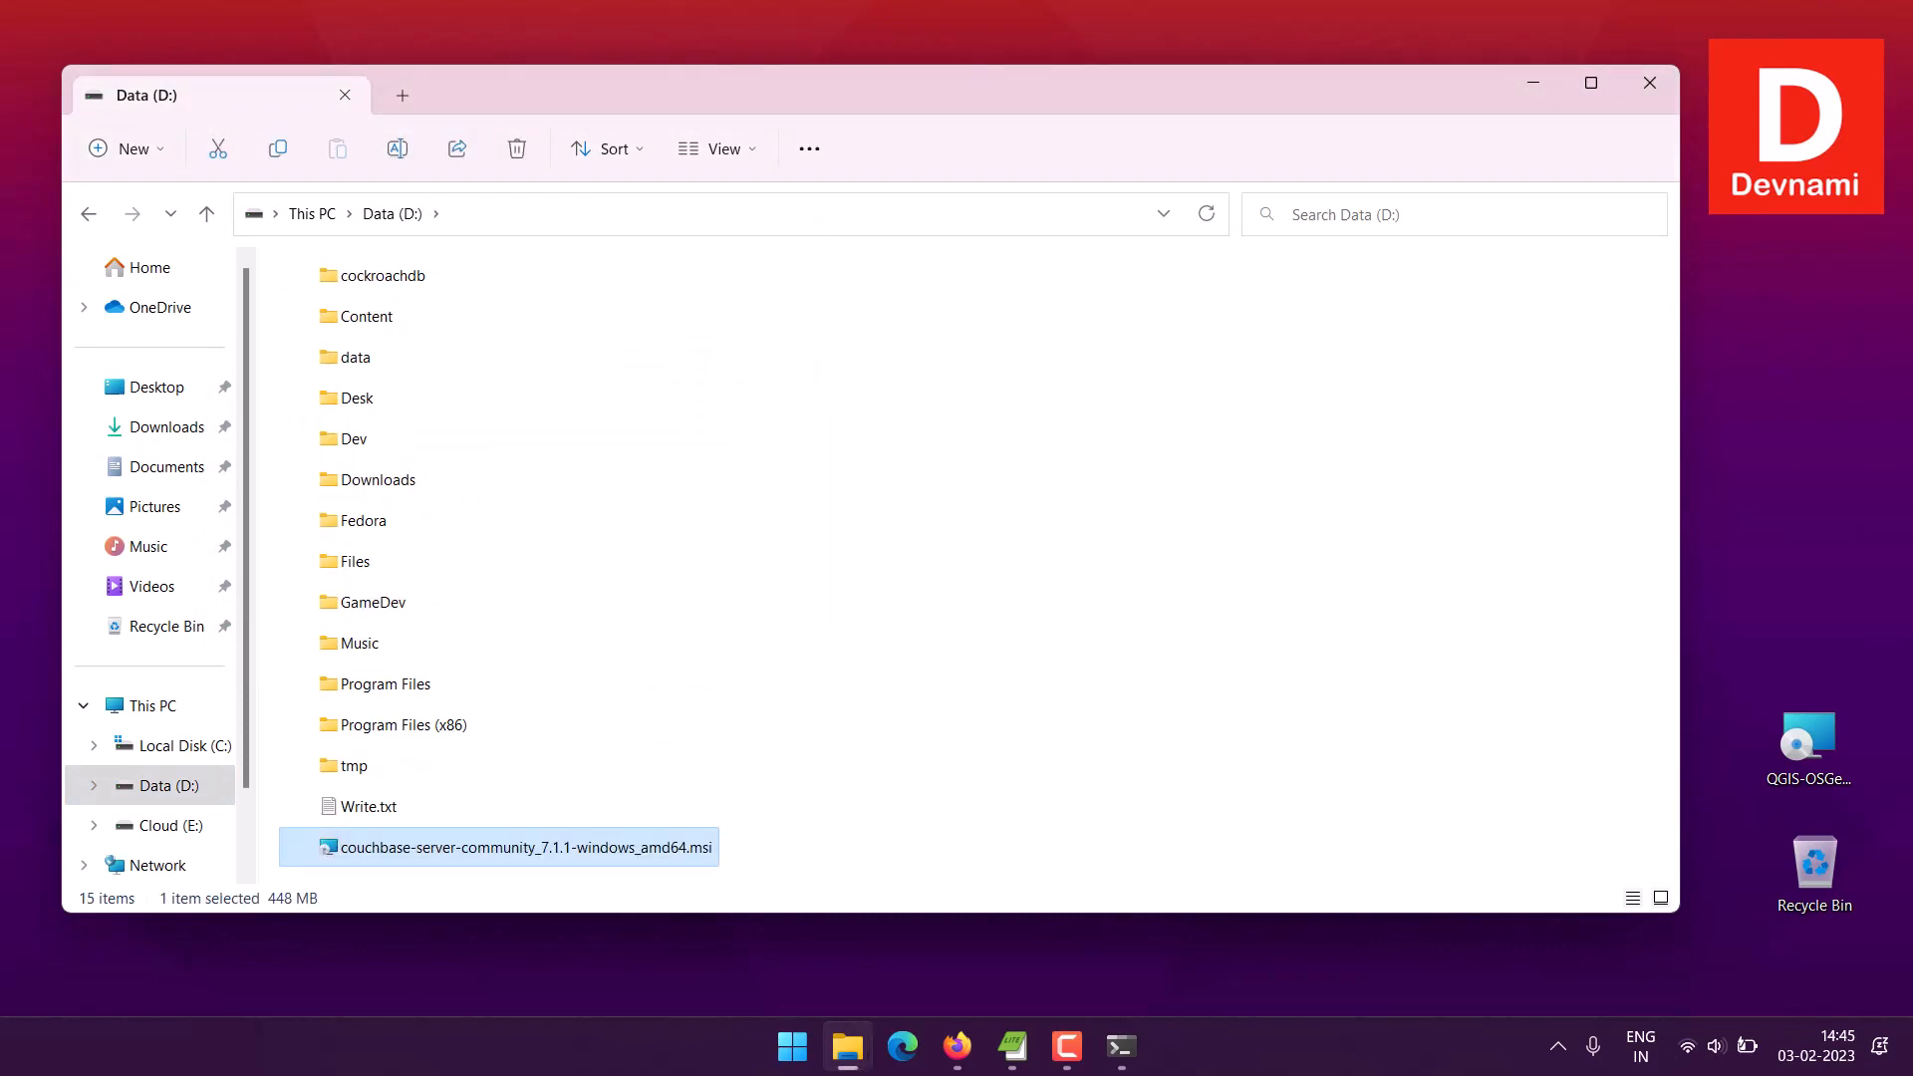
{"action": "left_click", "coordinate": [1660, 81]}
Switch the administrator terminal to the D: drive
{"action": "type", "text": "d:"}
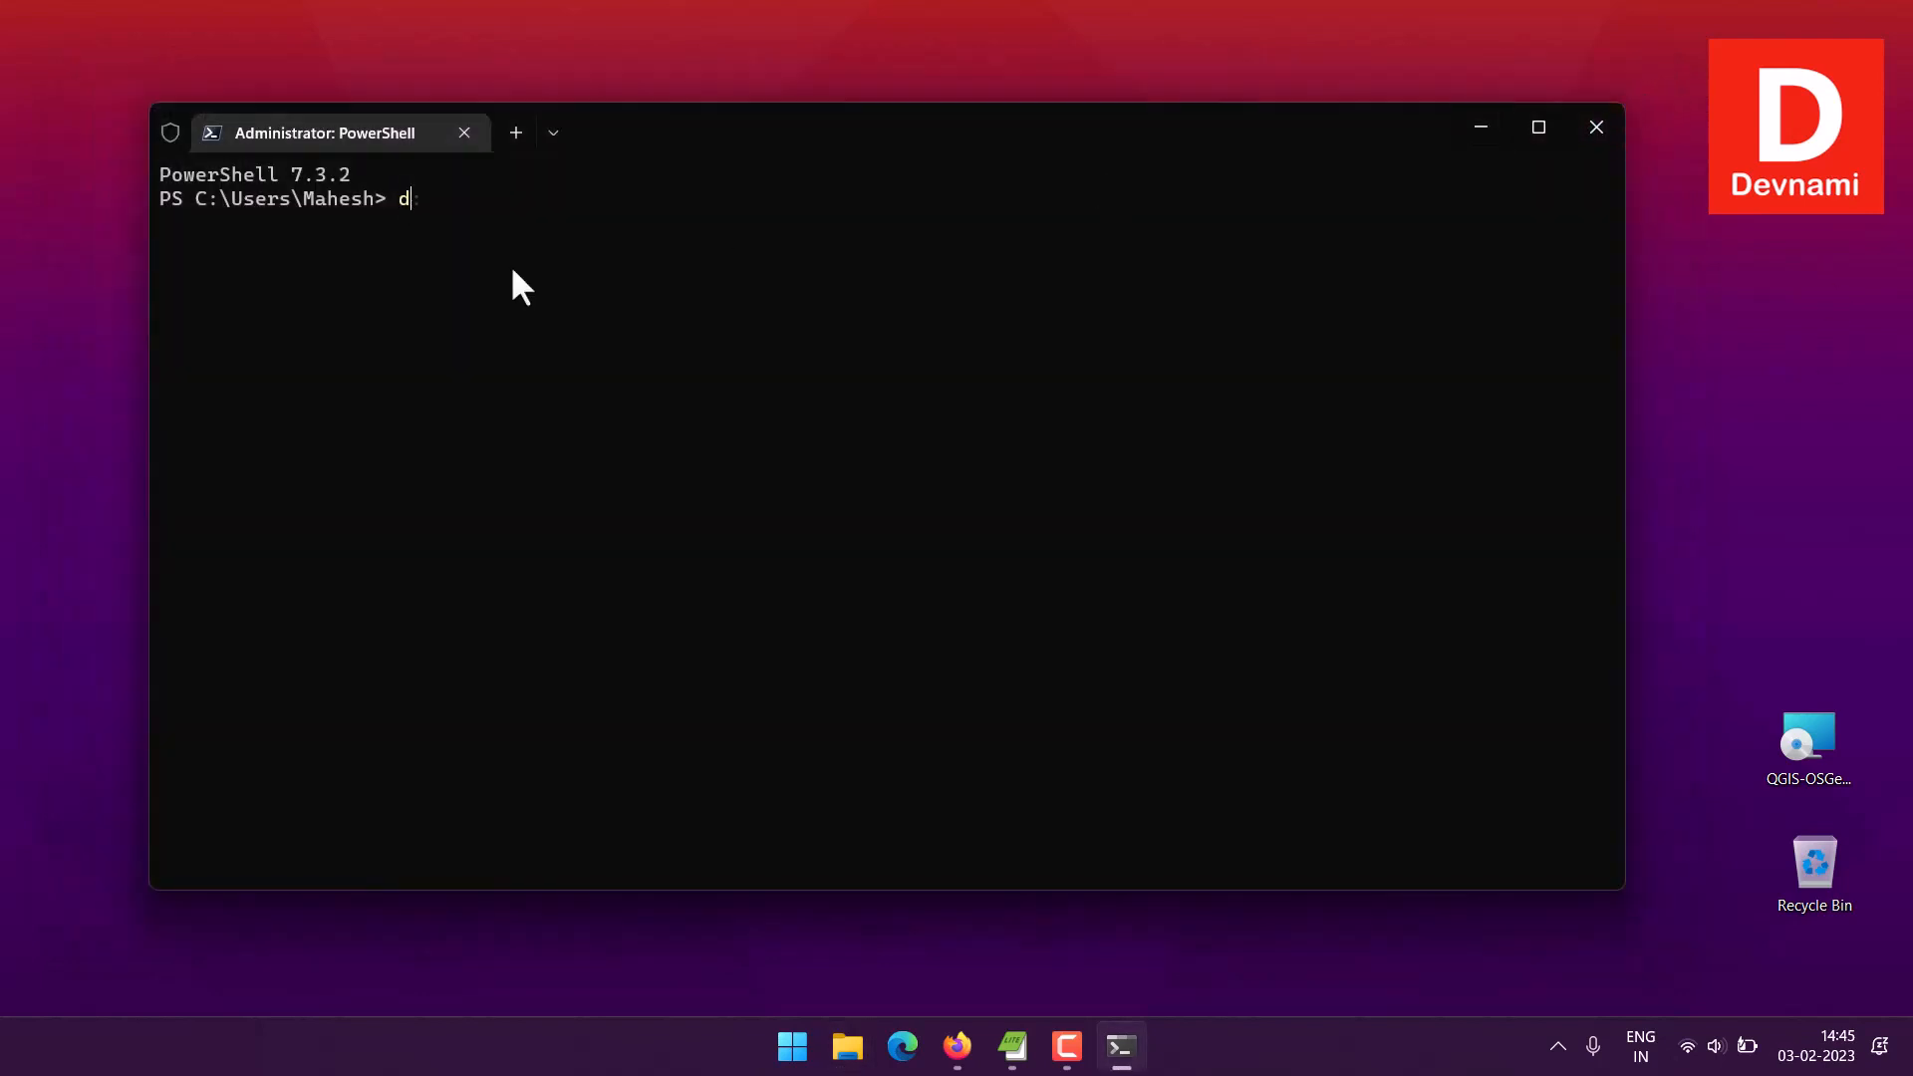
{"action": "key", "text": "Return"}
{"action": "left_click", "coordinate": [905, 1042]}
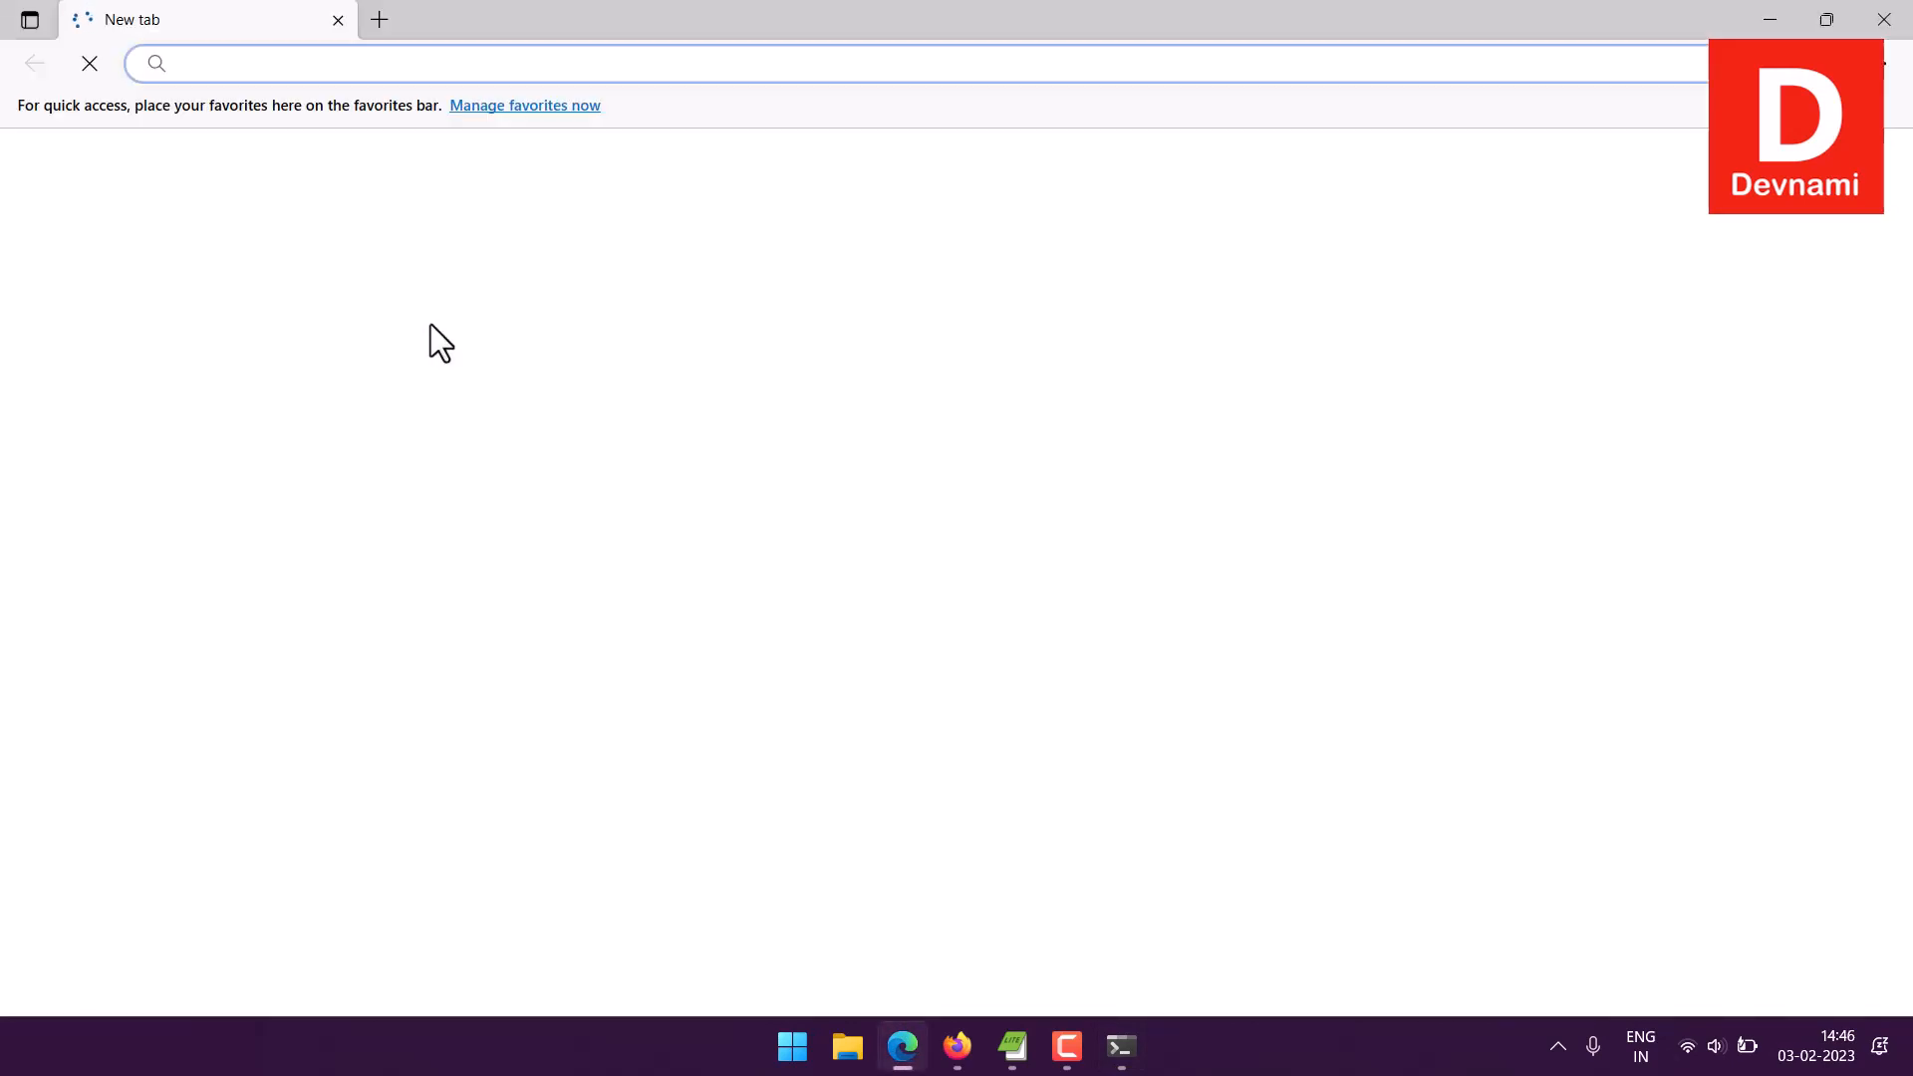
{"action": "left_click", "coordinate": [1903, 12]}
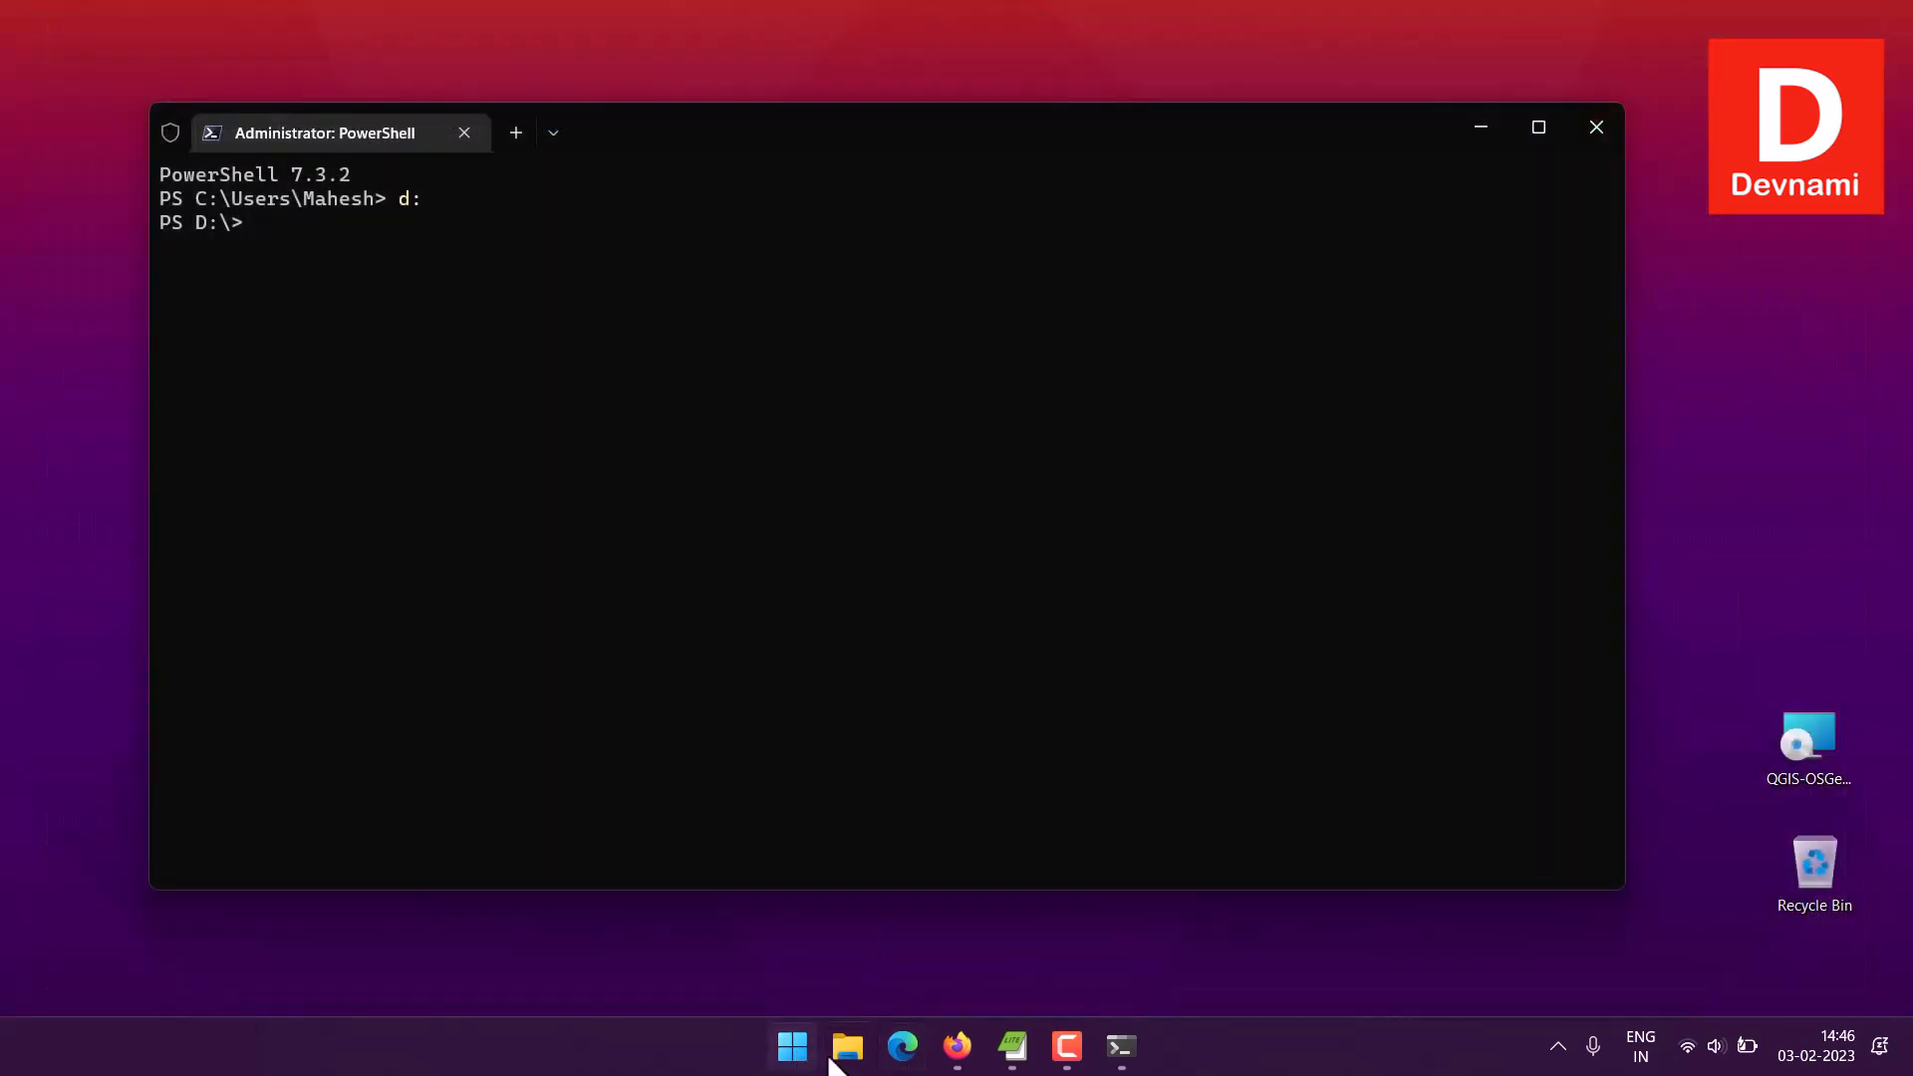
Check the full file name of the Couchbase installer on the Data (D:) drive without renaming it
{"action": "left_click", "coordinate": [850, 1051]}
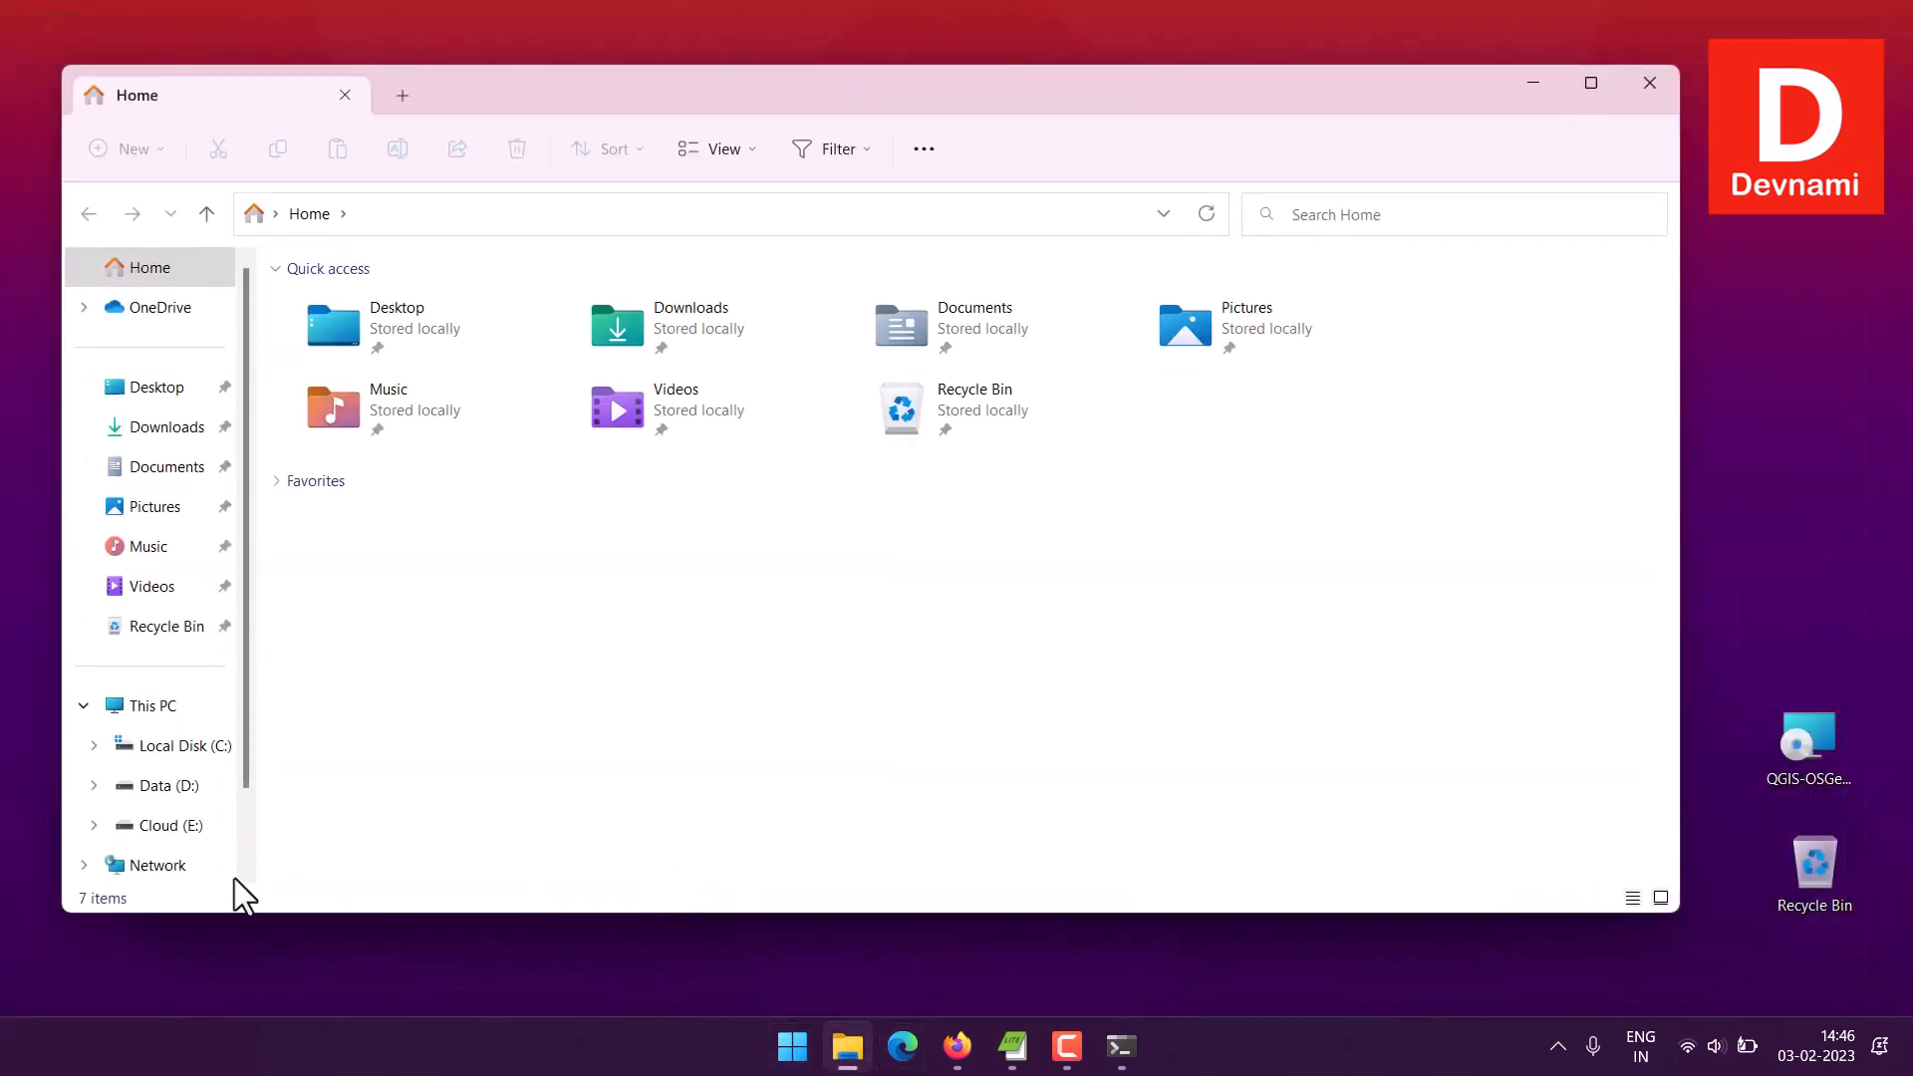
{"action": "left_click", "coordinate": [165, 787]}
{"action": "right_click", "coordinate": [383, 811]}
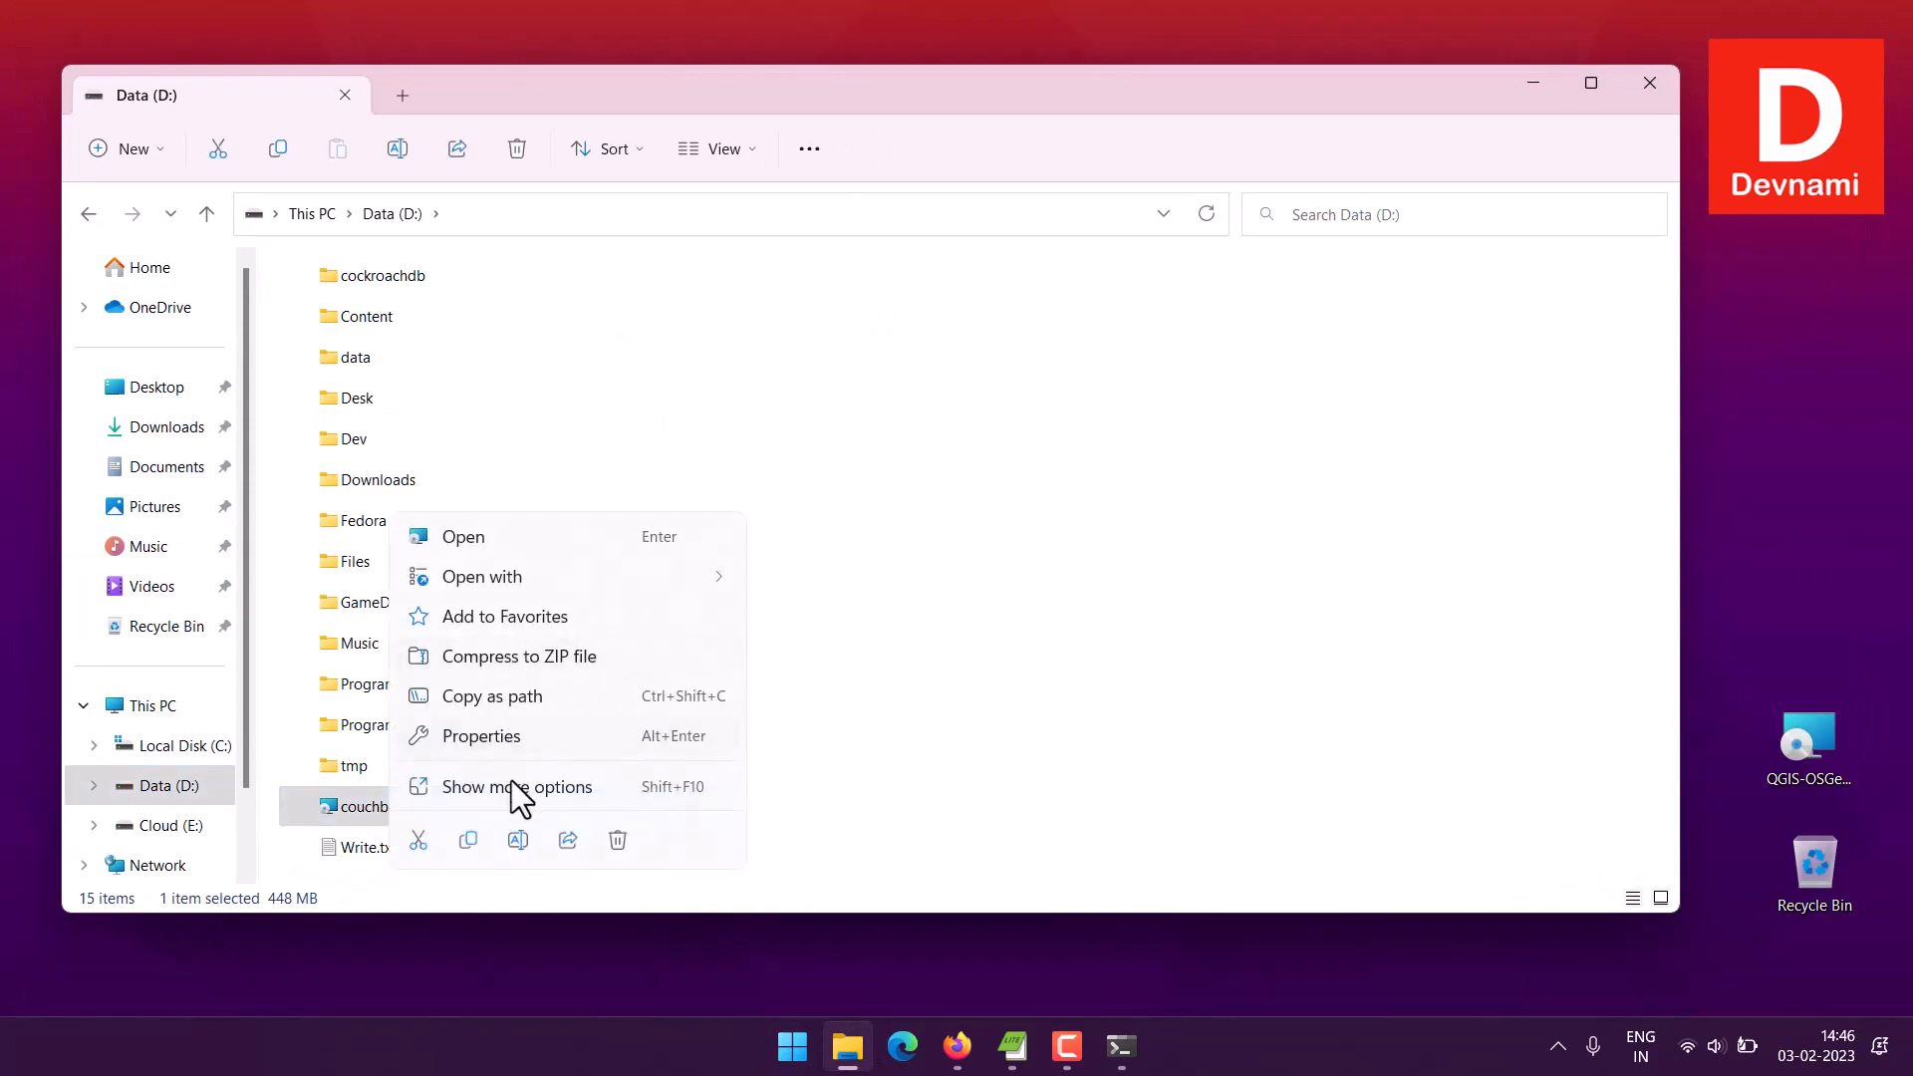
{"action": "left_click", "coordinate": [516, 839]}
{"action": "left_click", "coordinate": [736, 808]}
{"action": "left_click_drag", "start_coordinate": [736, 808], "coordinate": [335, 803]}
{"action": "left_click", "coordinate": [913, 794]}
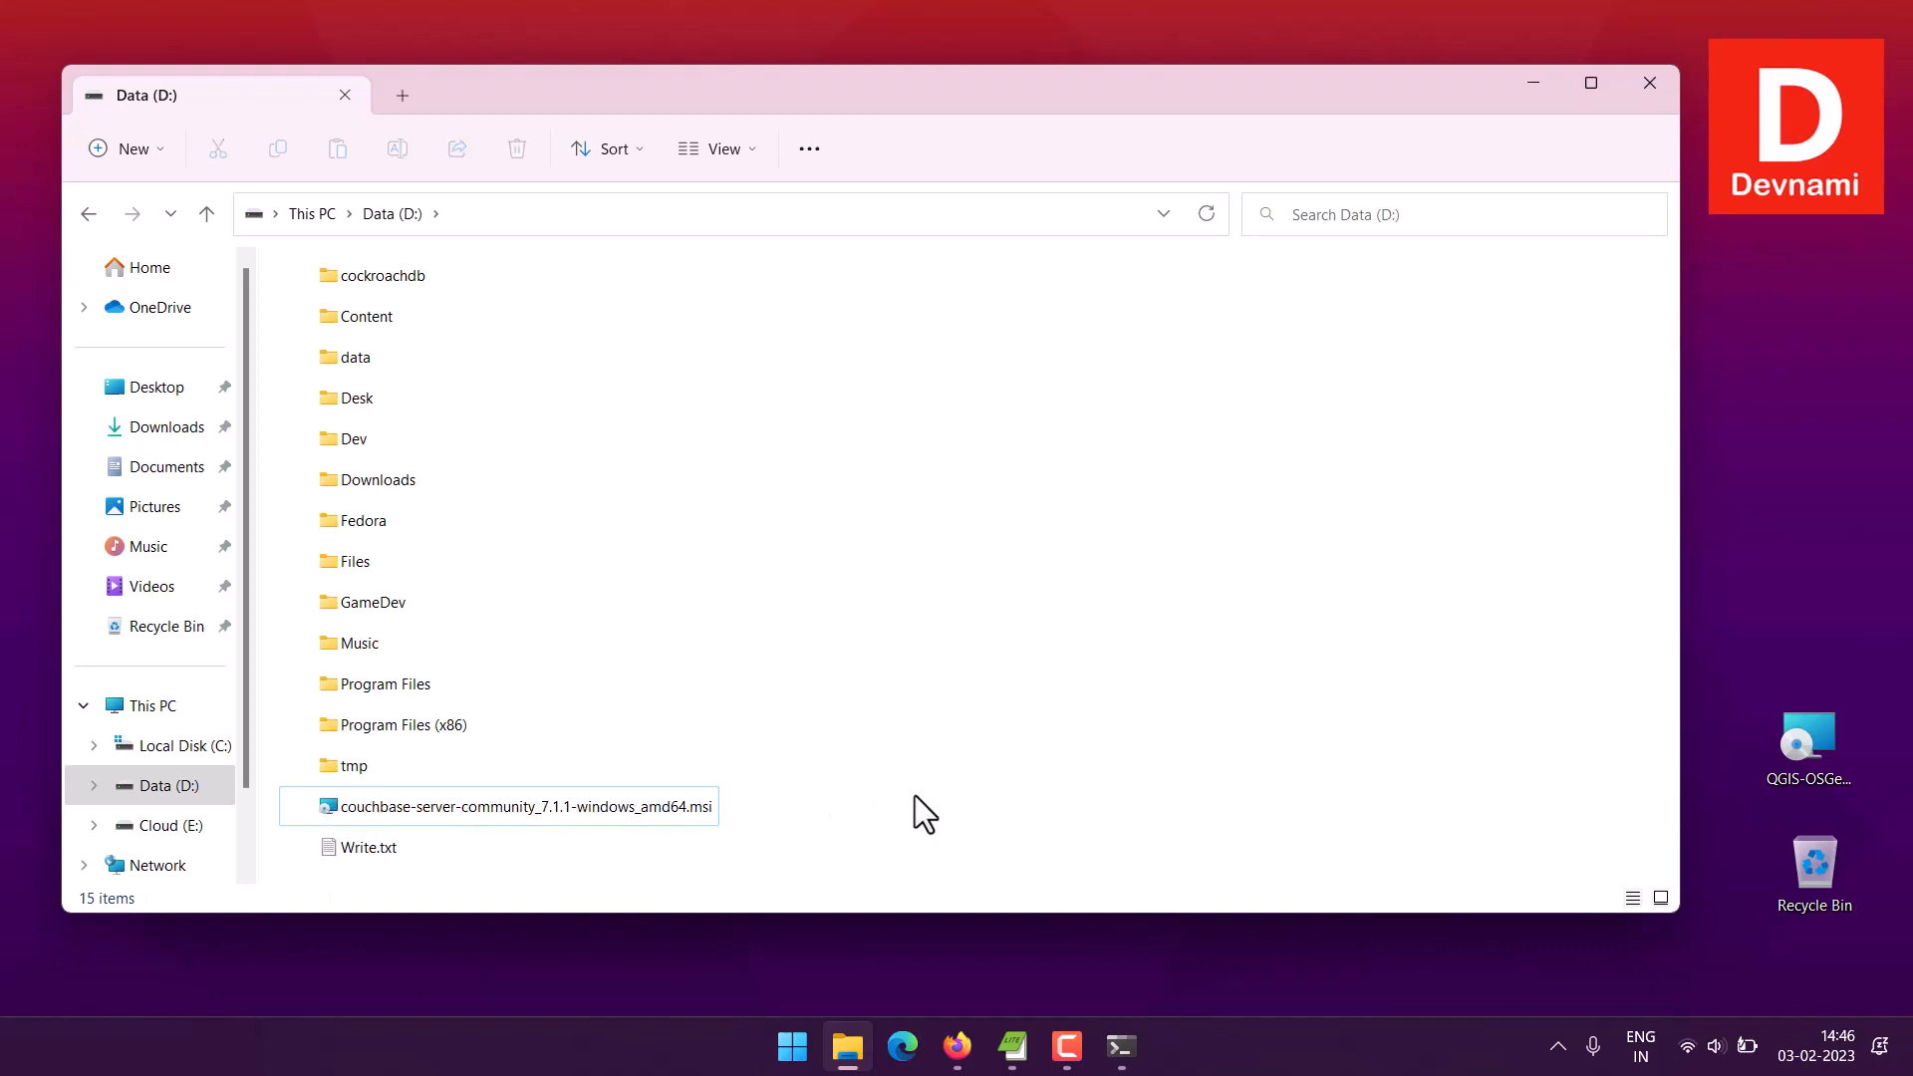
{"action": "left_click", "coordinate": [1646, 86]}
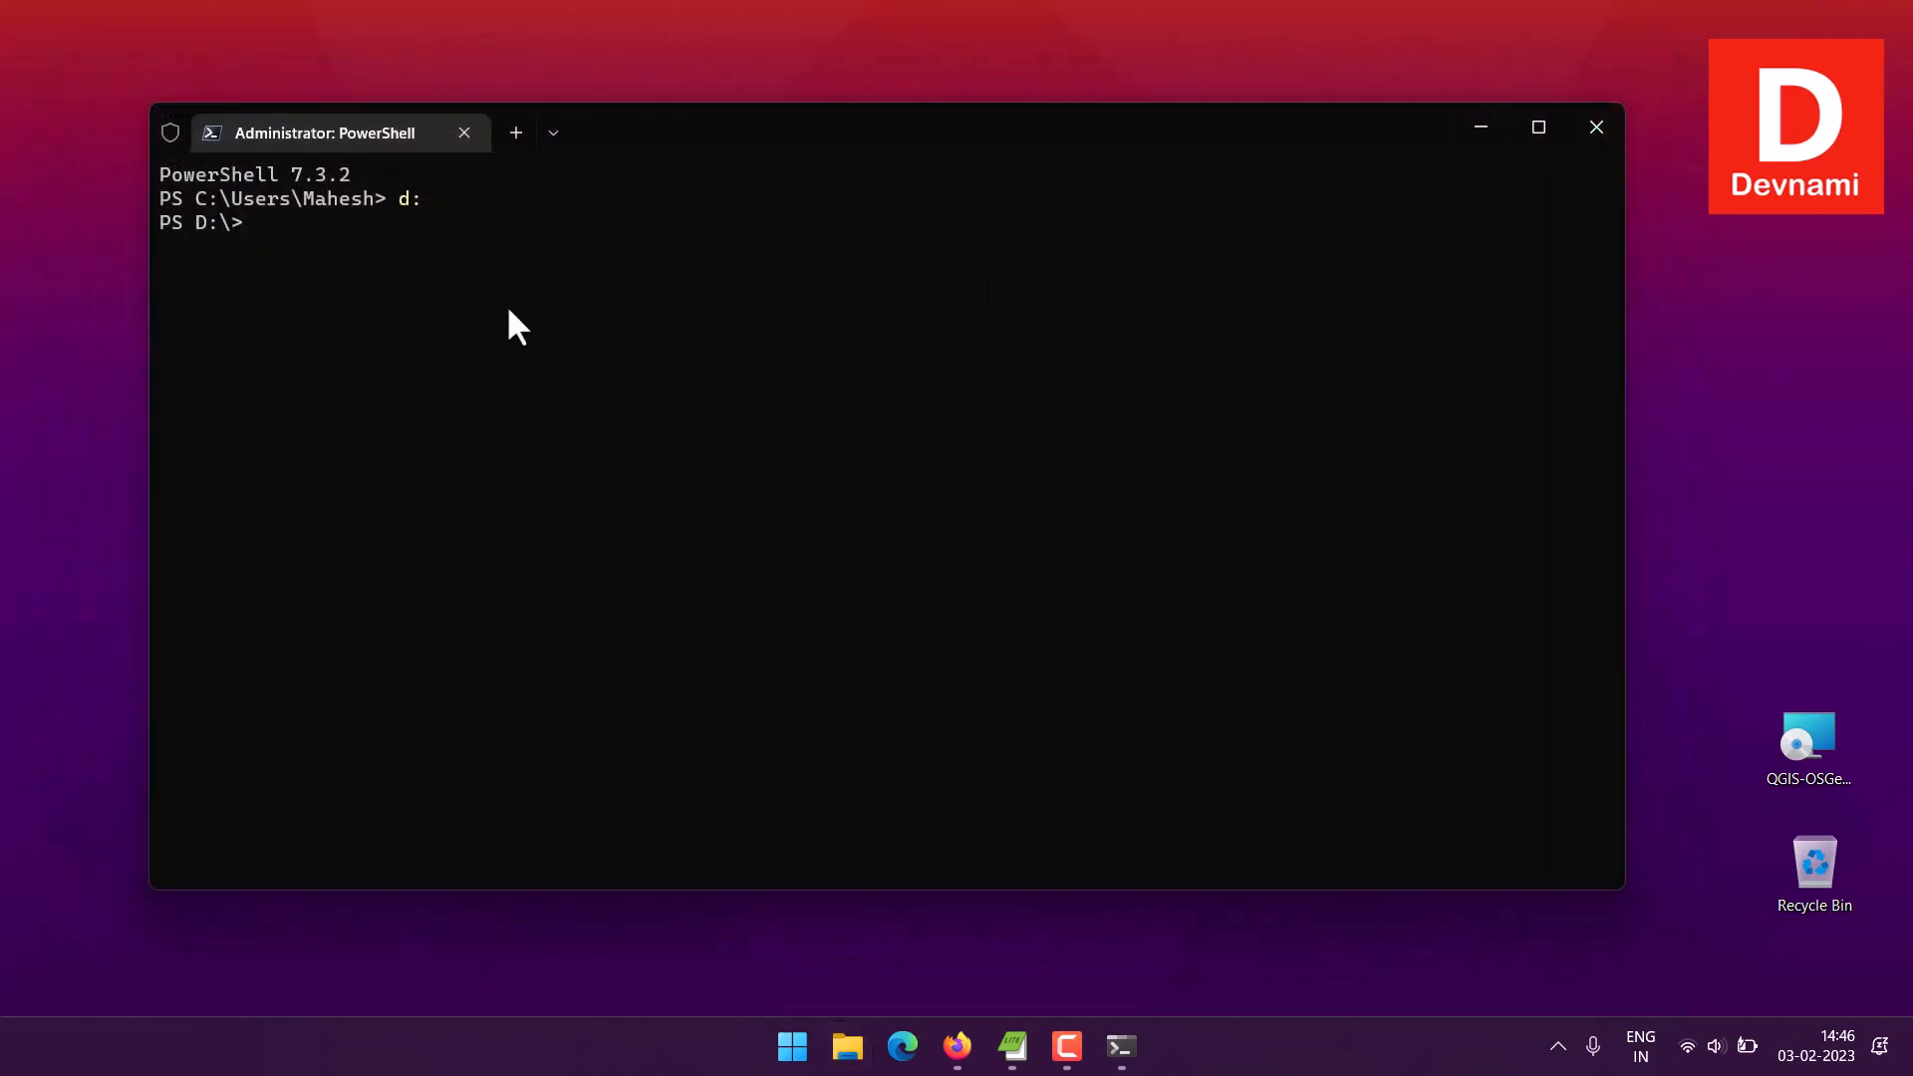
Launch ./couchbase-server-community_7.1.1-windows_amd64.msi from the administrator terminal
{"action": "type", "text": "./"}
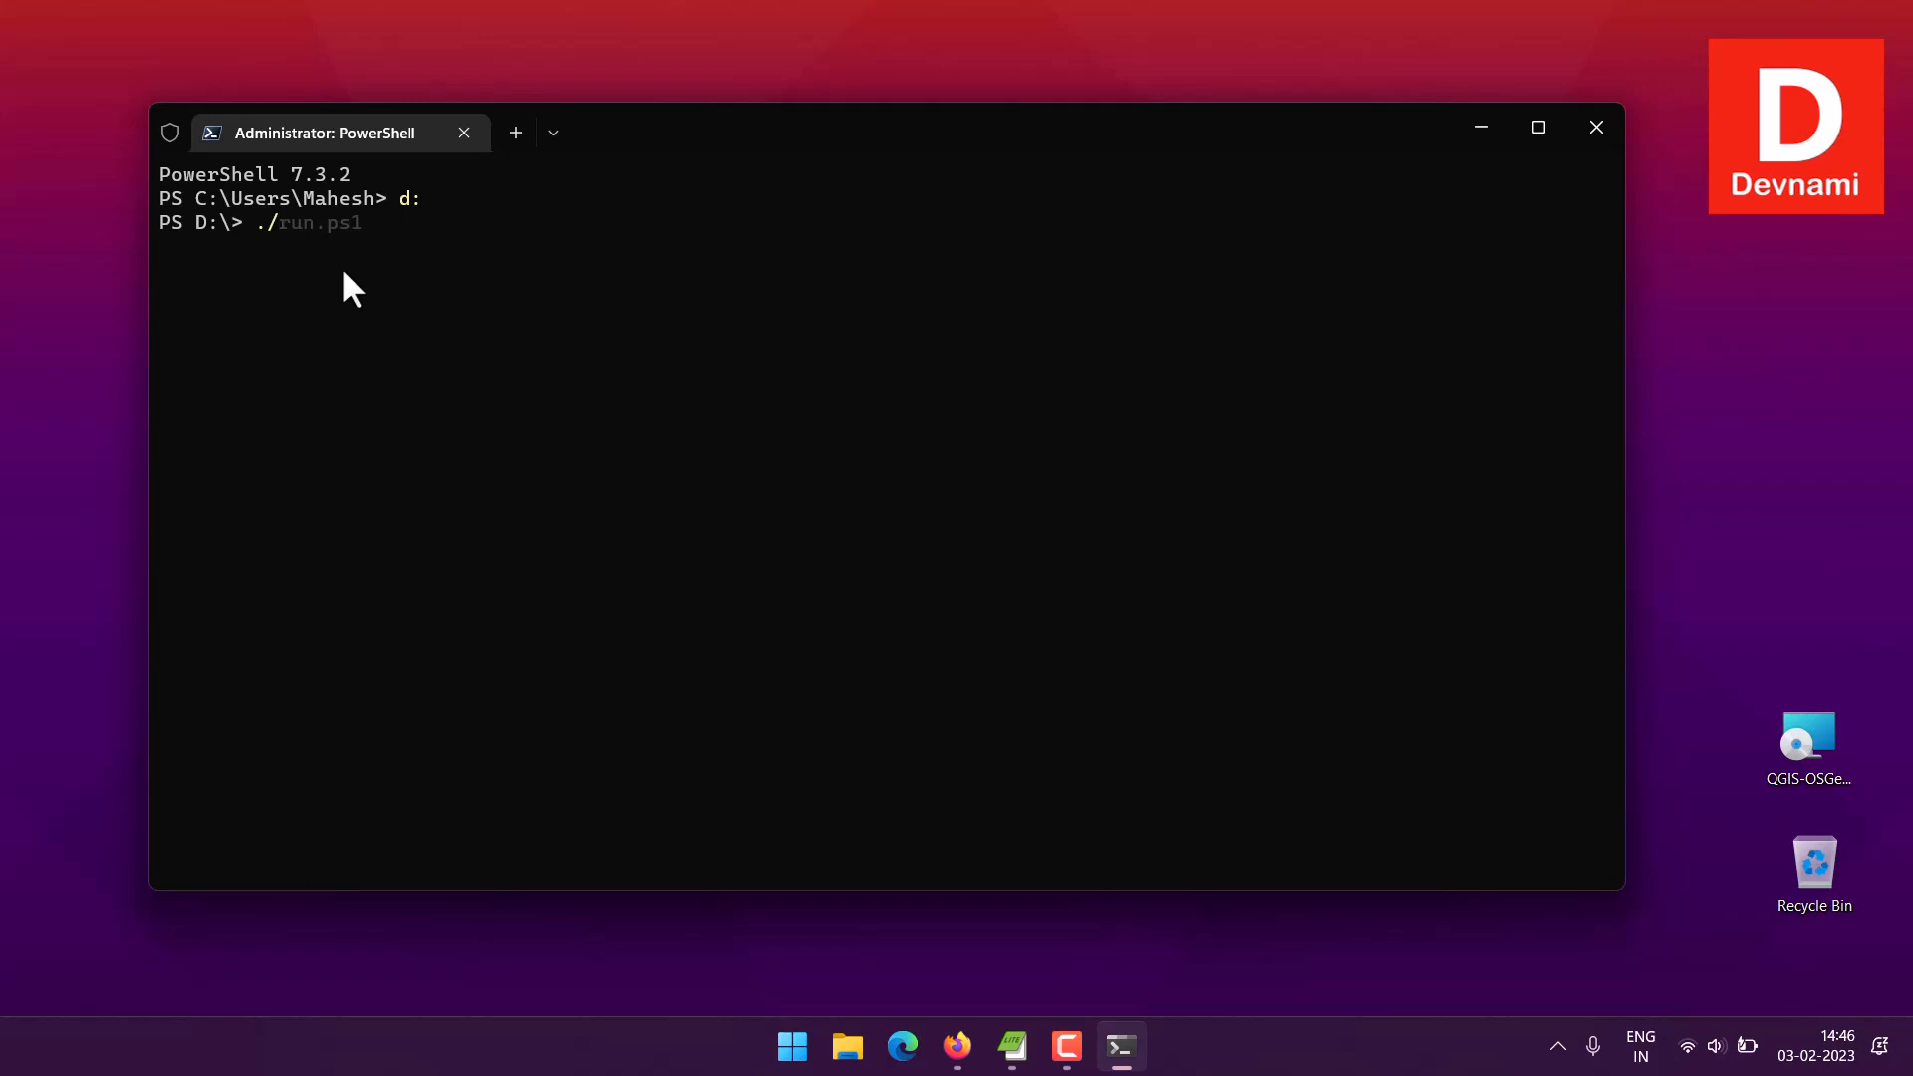
{"action": "type", "text": "c"}
{"action": "key", "text": "Tab"}
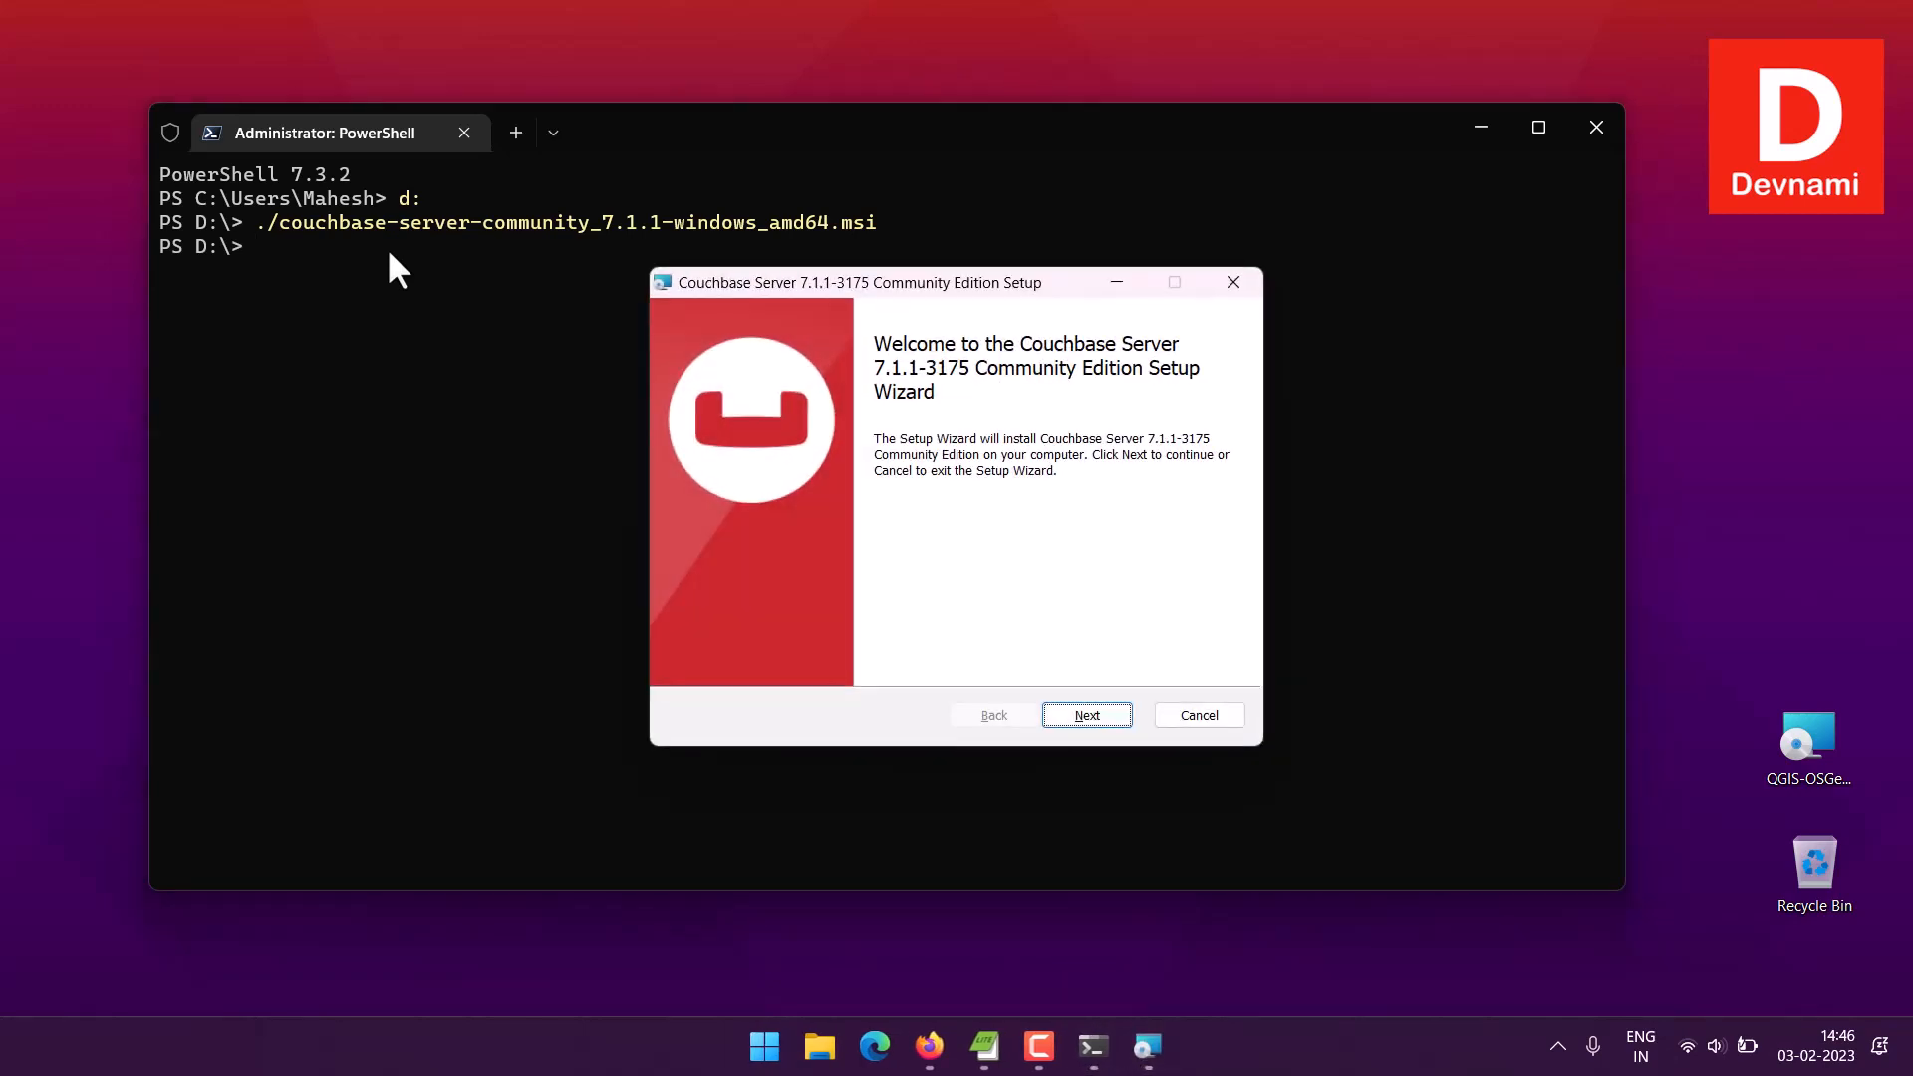
Install Couchbase Server Community Edition to C:\Program Files\Couchbase\Server\, accepting the End-User License Agreement
{"action": "left_click", "coordinate": [1471, 128]}
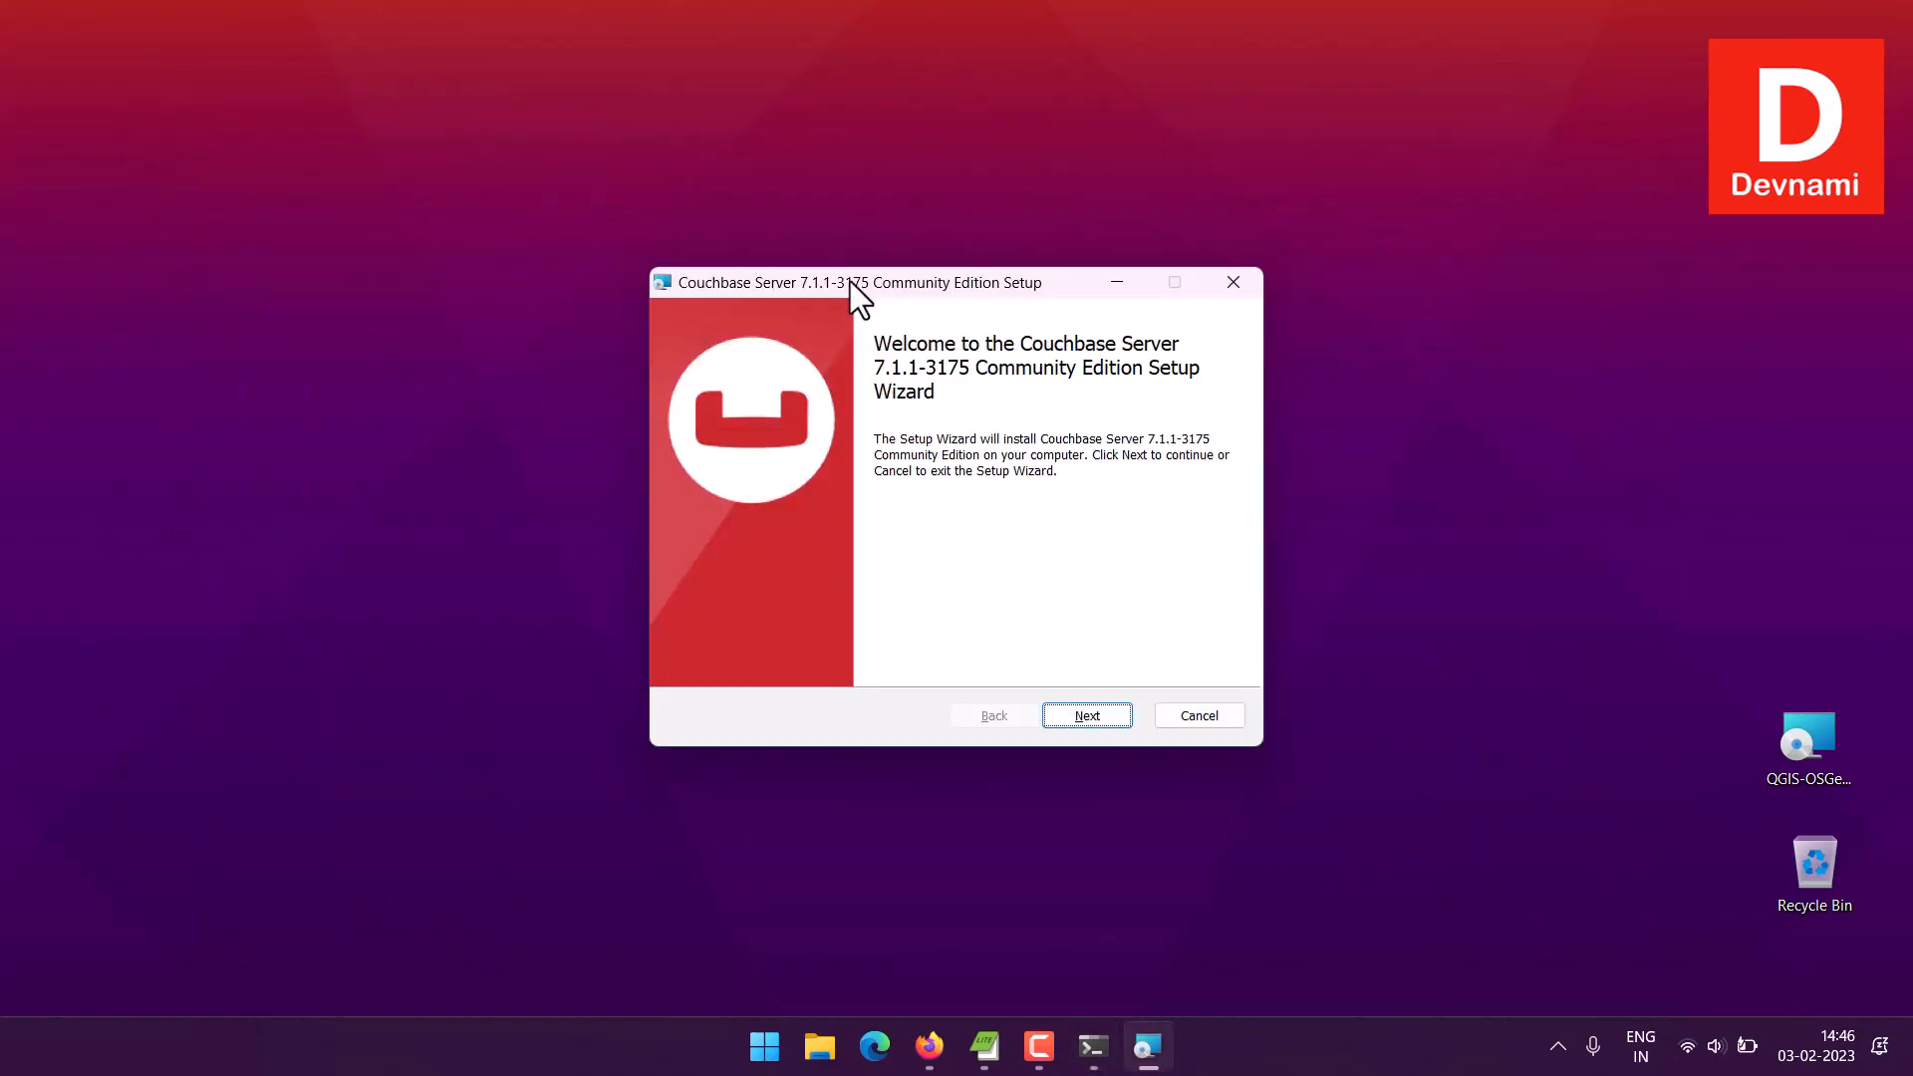
{"action": "left_click_drag", "start_coordinate": [851, 281], "coordinate": [744, 181]}
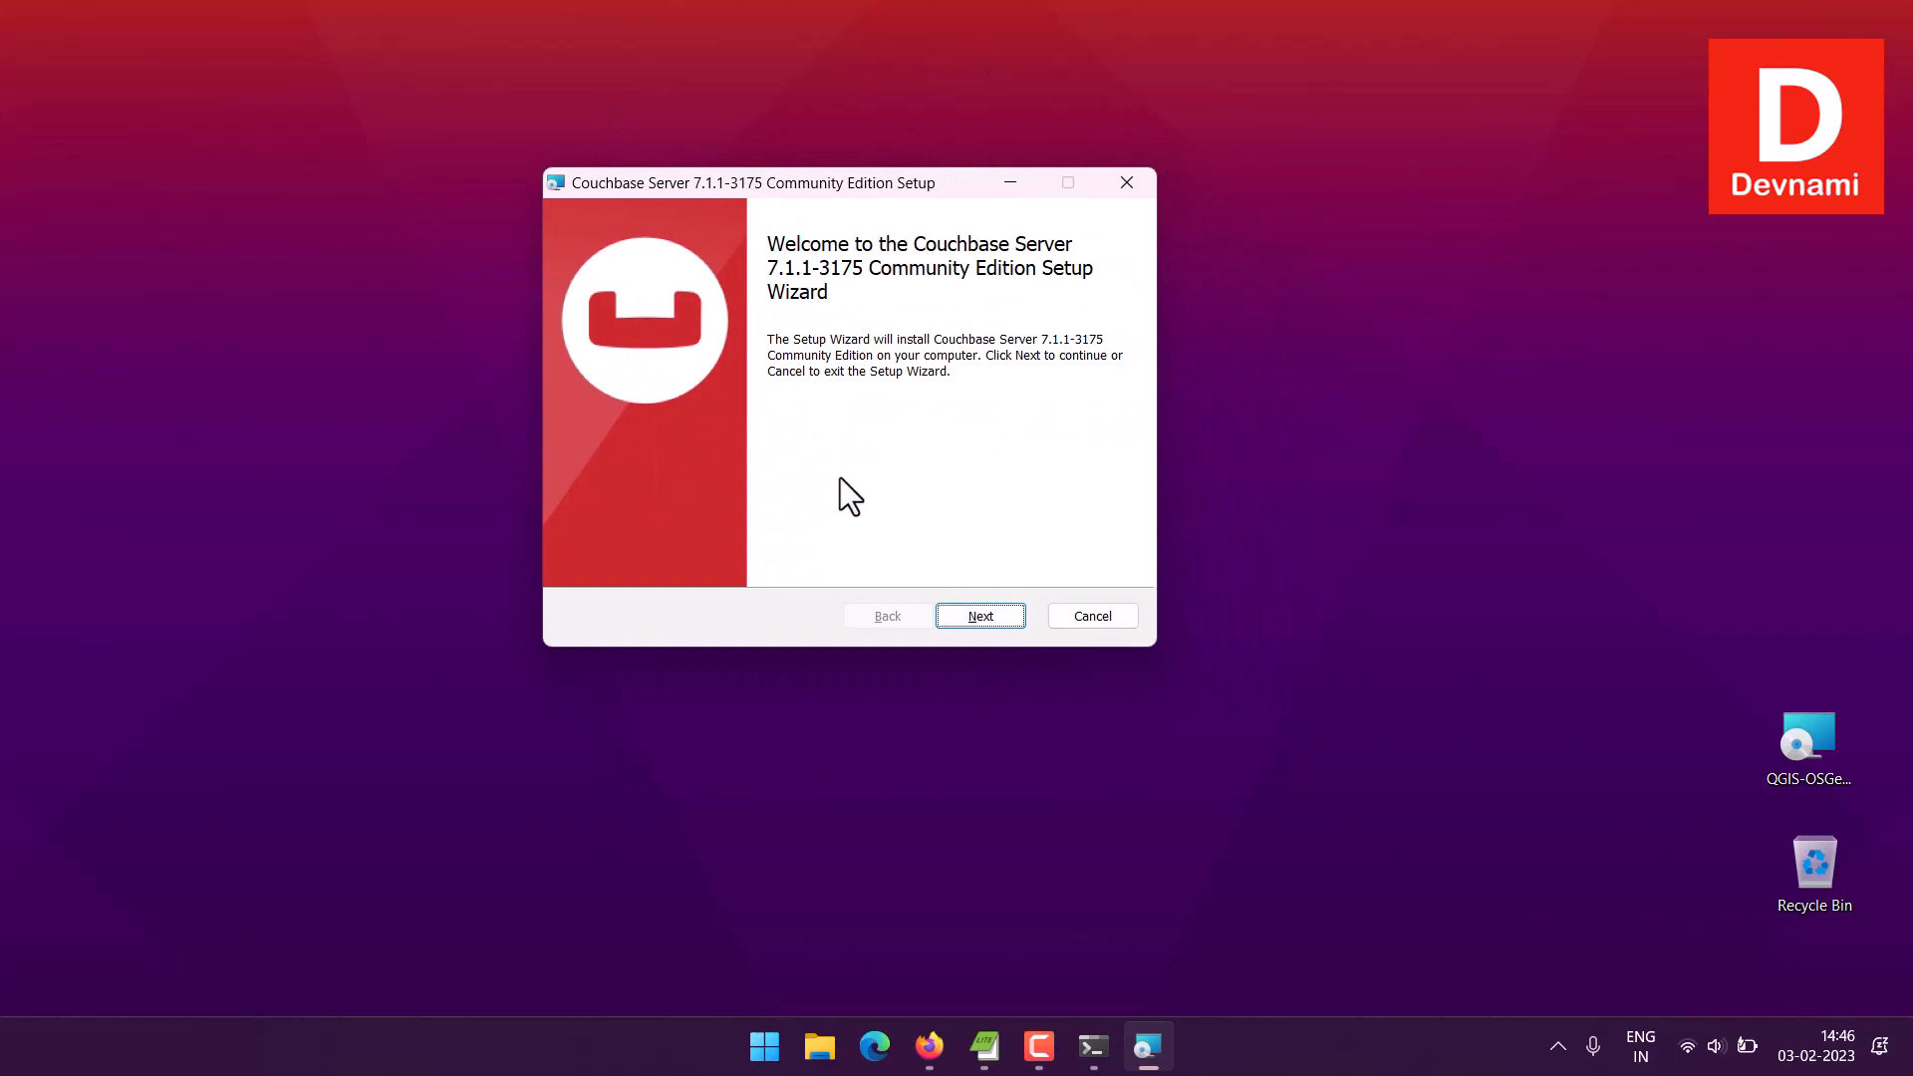
{"action": "left_click", "coordinate": [980, 617]}
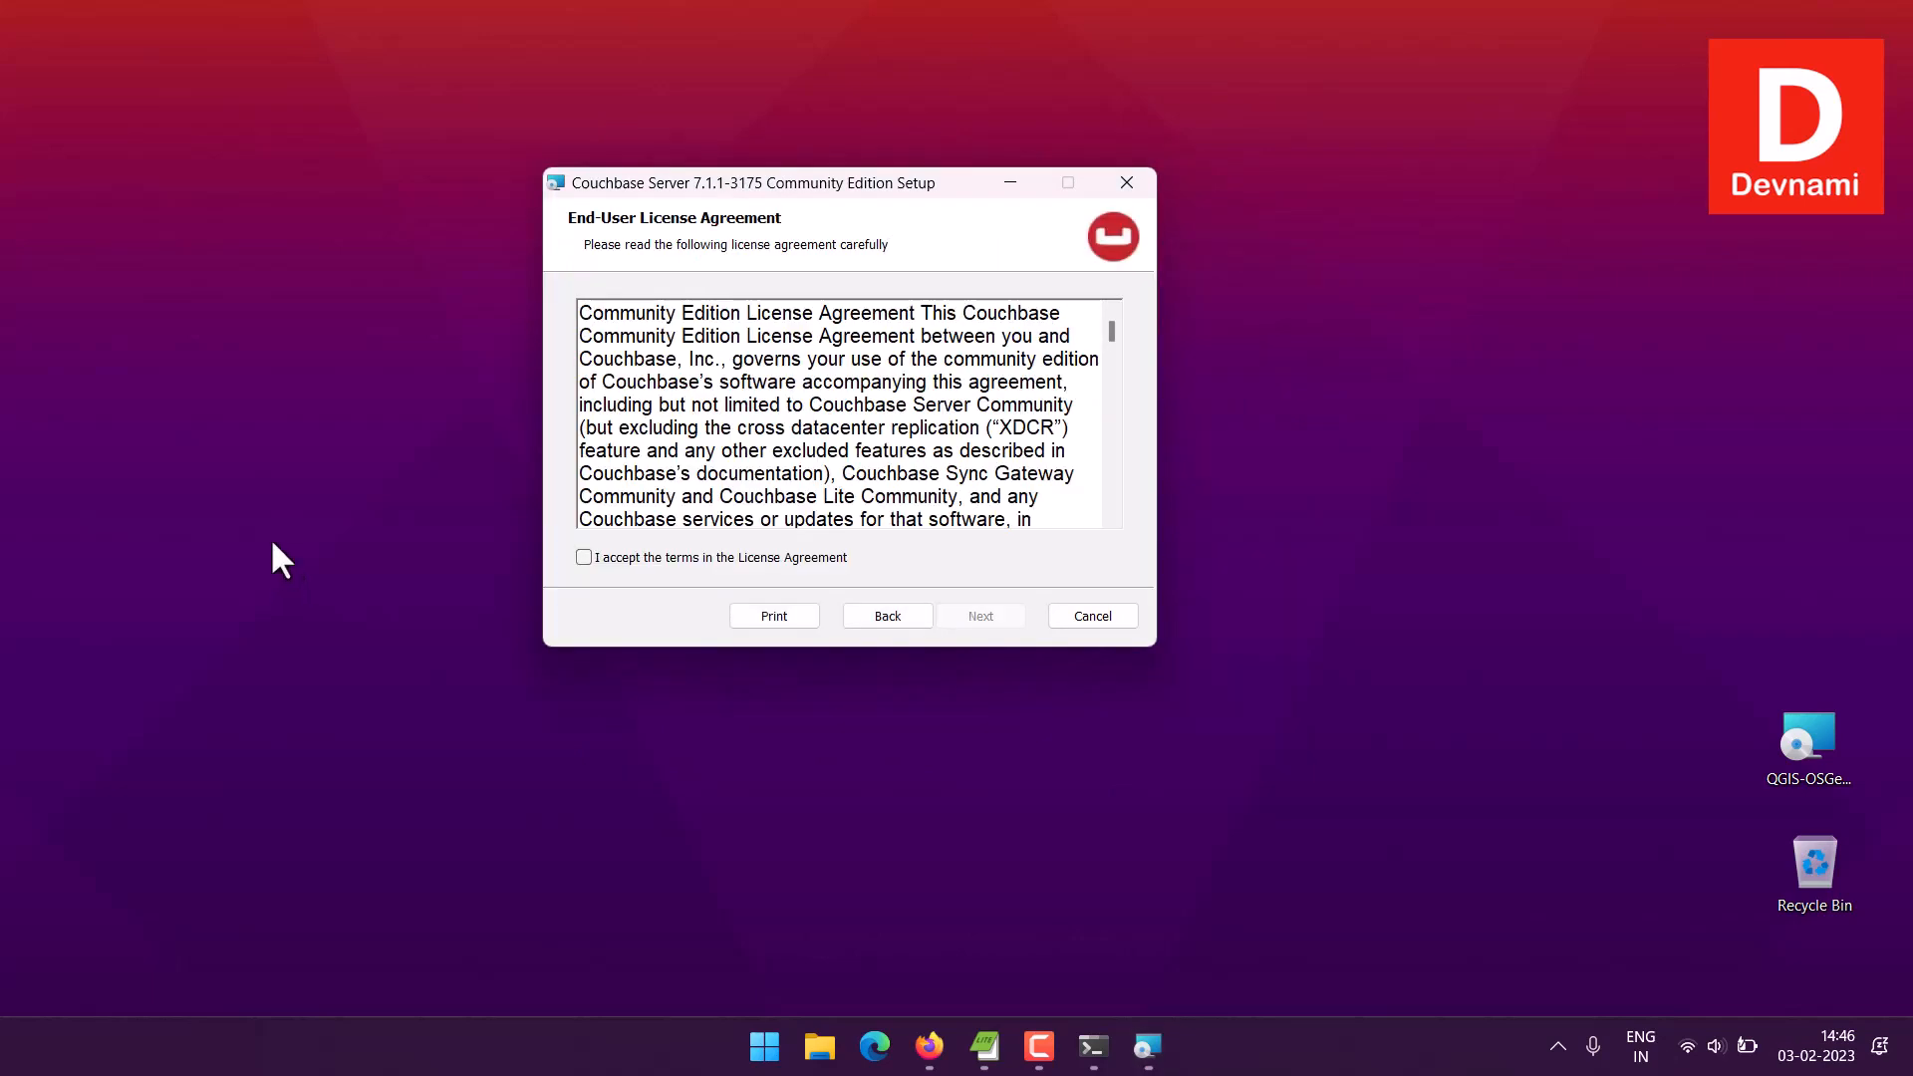
{"action": "left_click", "coordinate": [584, 558]}
{"action": "left_click", "coordinate": [972, 615]}
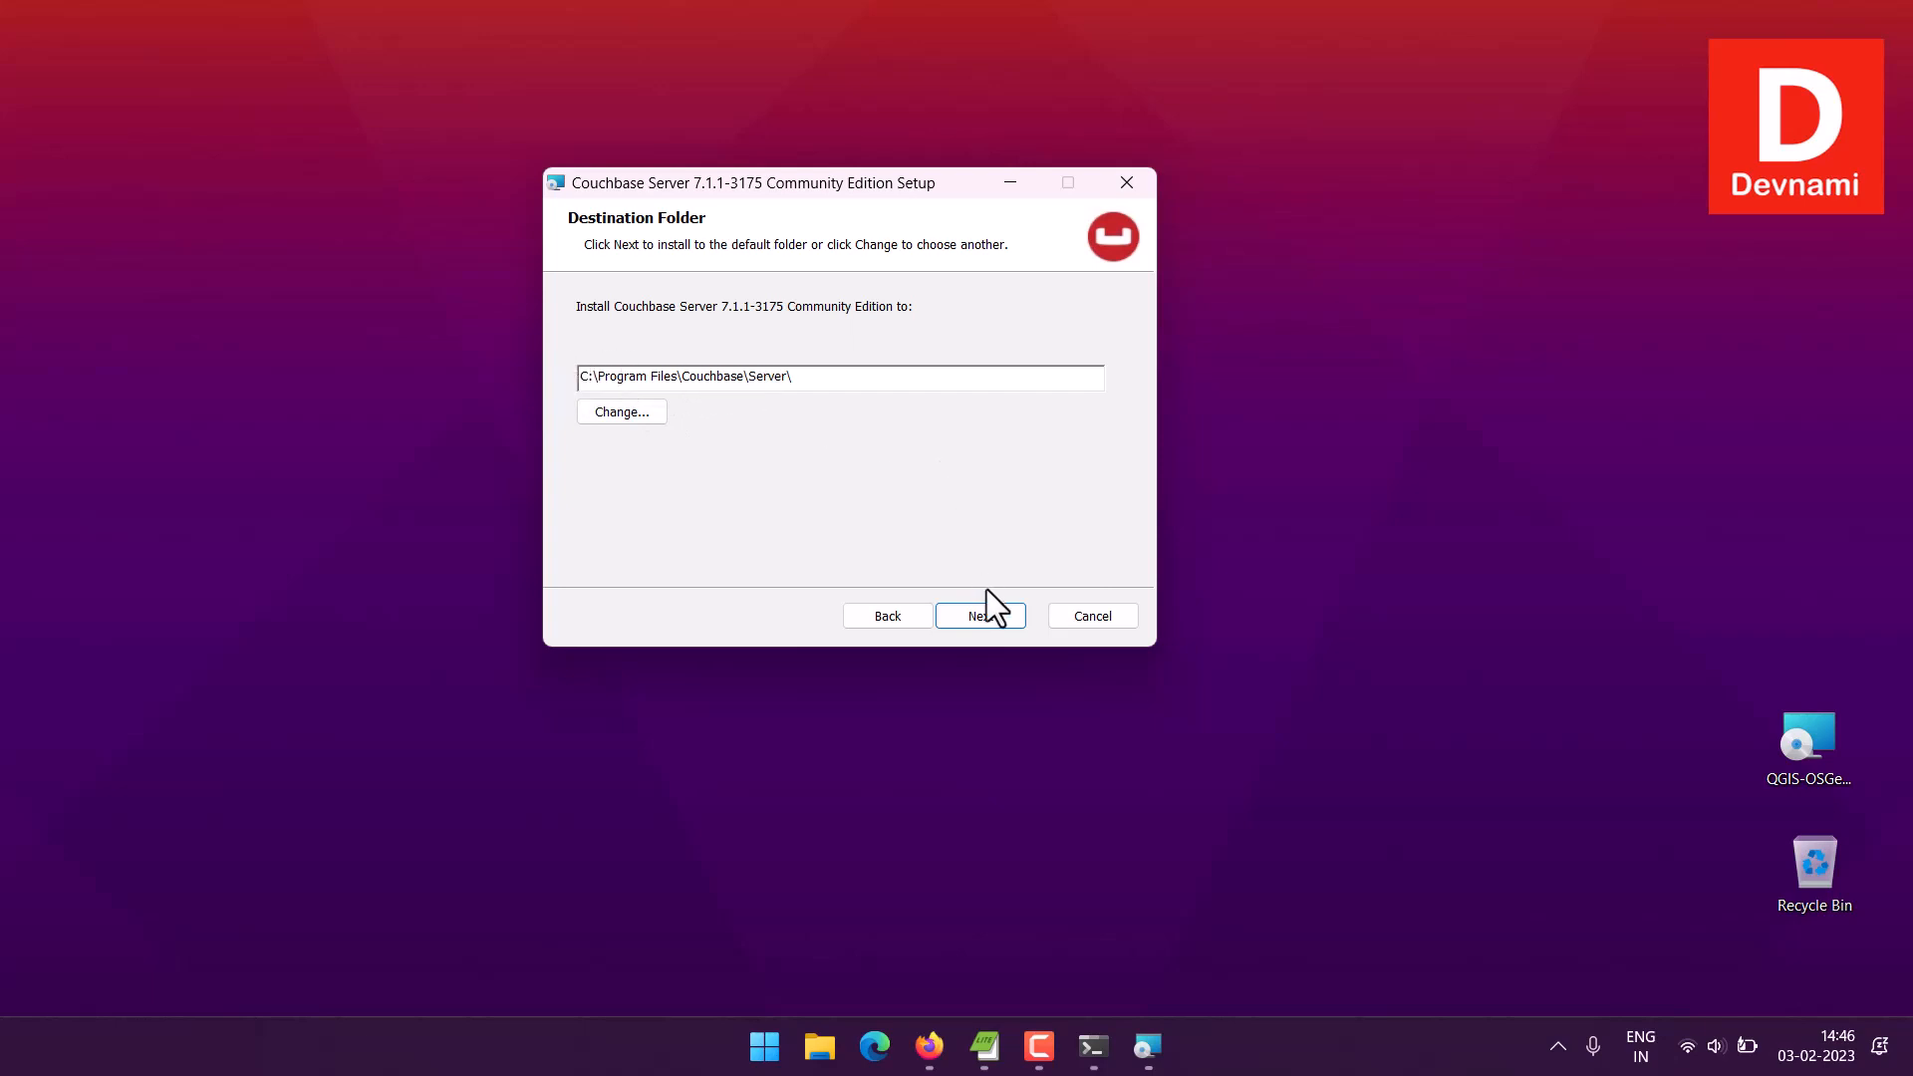
{"action": "left_click", "coordinate": [990, 614]}
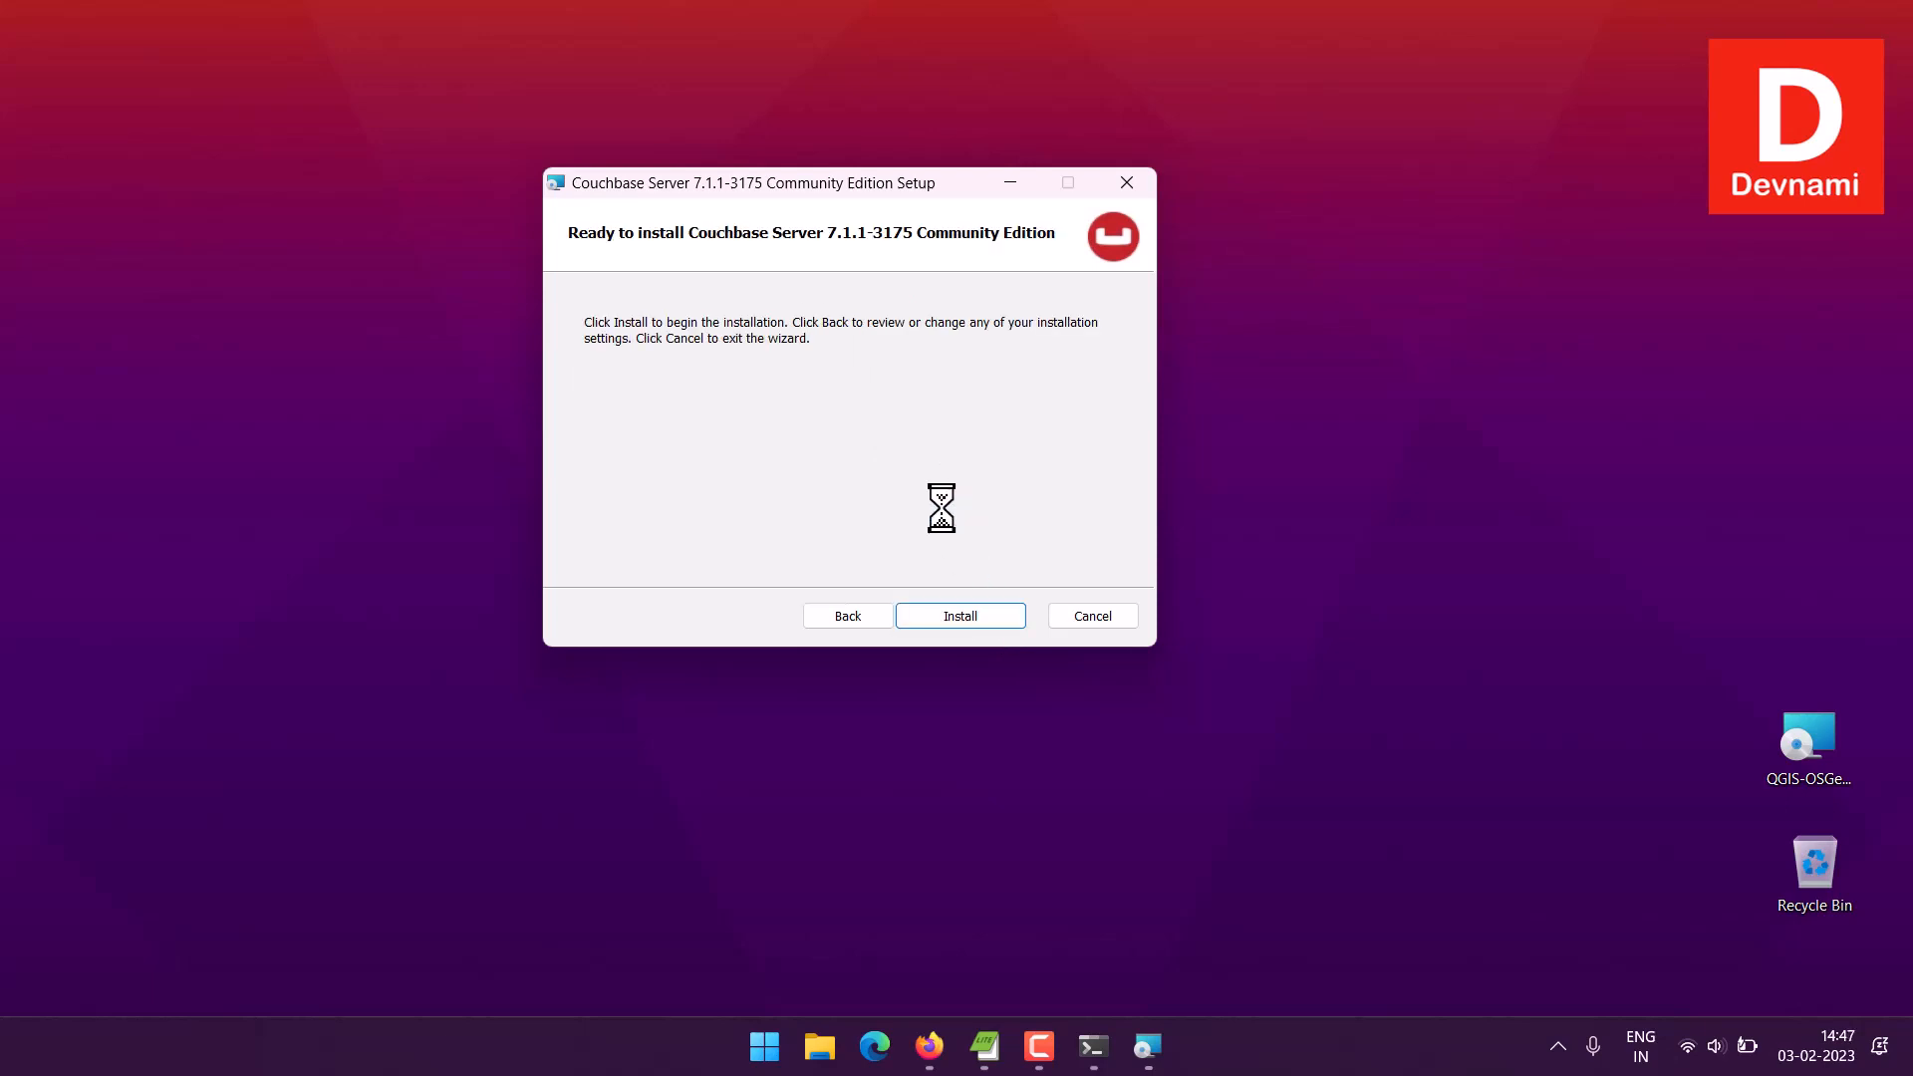
{"action": "left_click", "coordinate": [984, 618]}
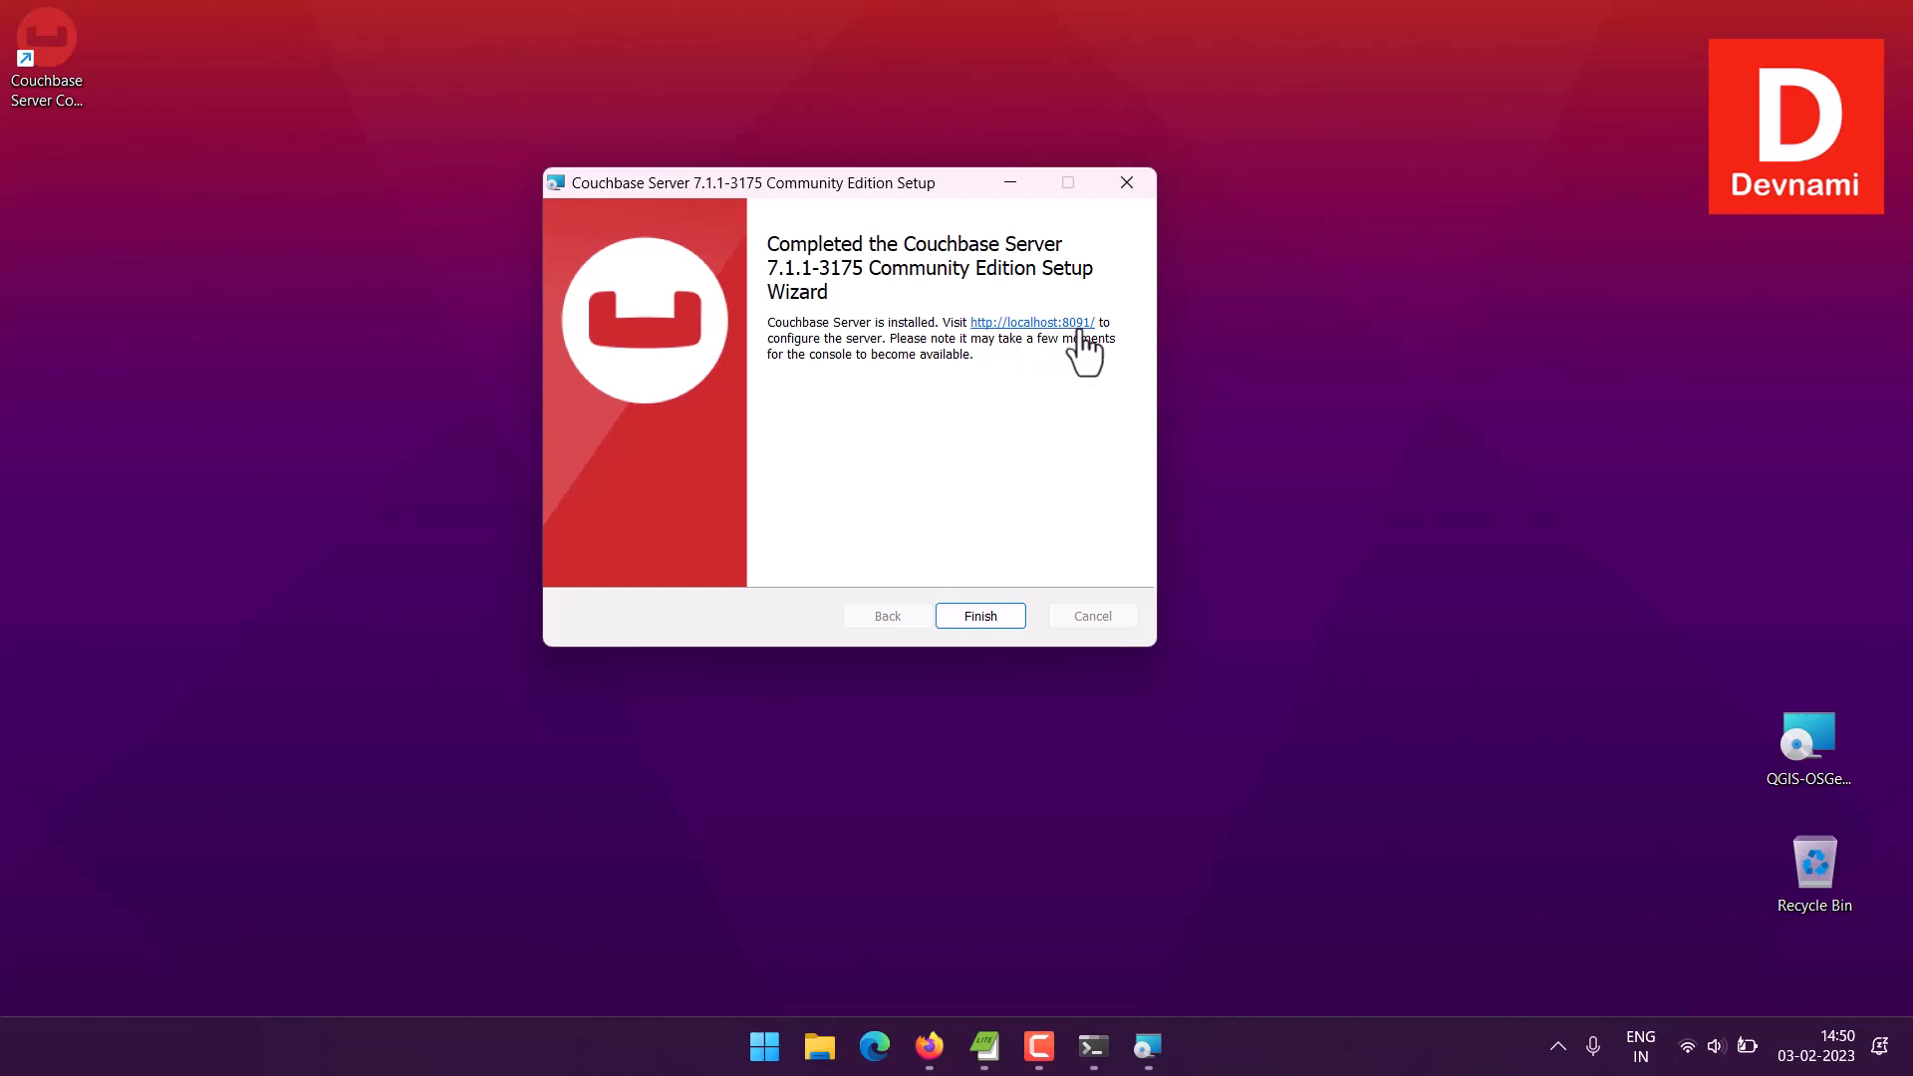
{"action": "left_click", "coordinate": [988, 327]}
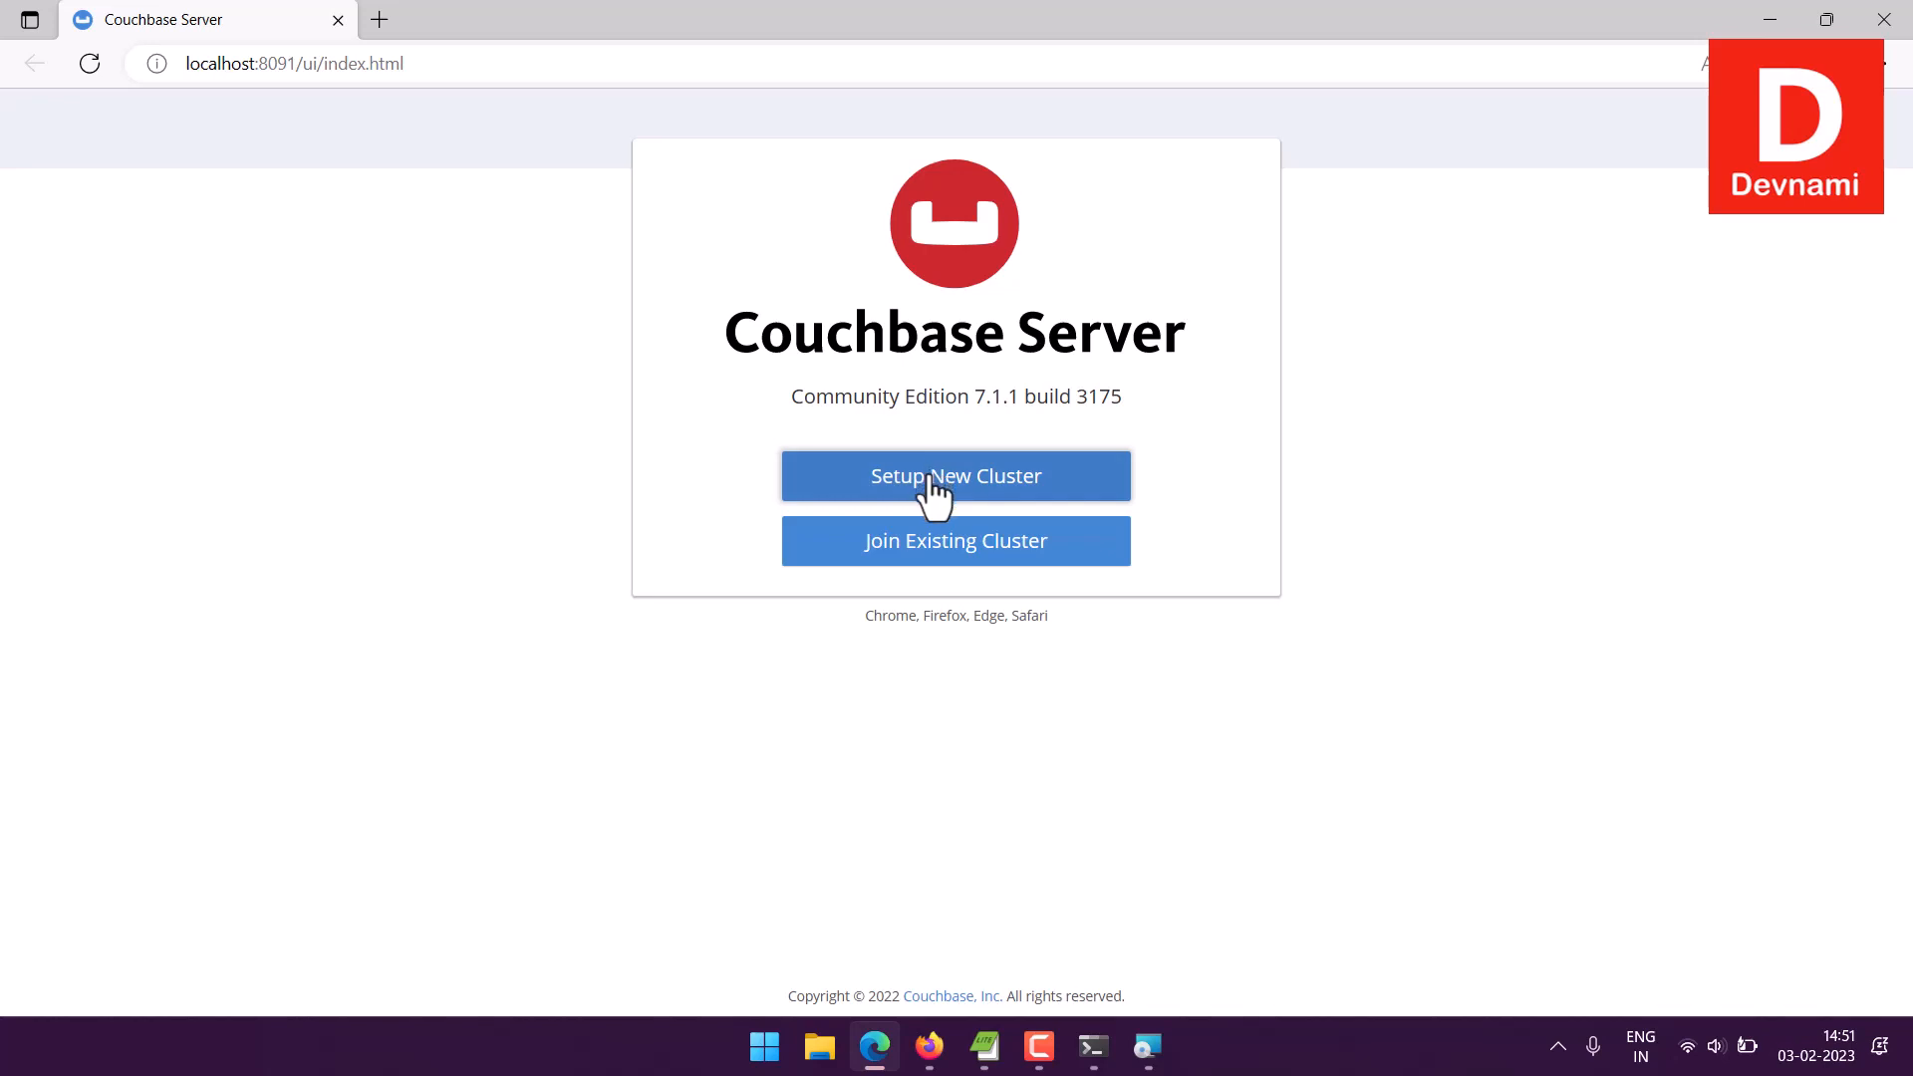
{"action": "left_click_drag", "start_coordinate": [811, 398], "coordinate": [1122, 414]}
{"action": "left_click", "coordinate": [842, 396]}
{"action": "triple_click", "coordinate": [842, 396]}
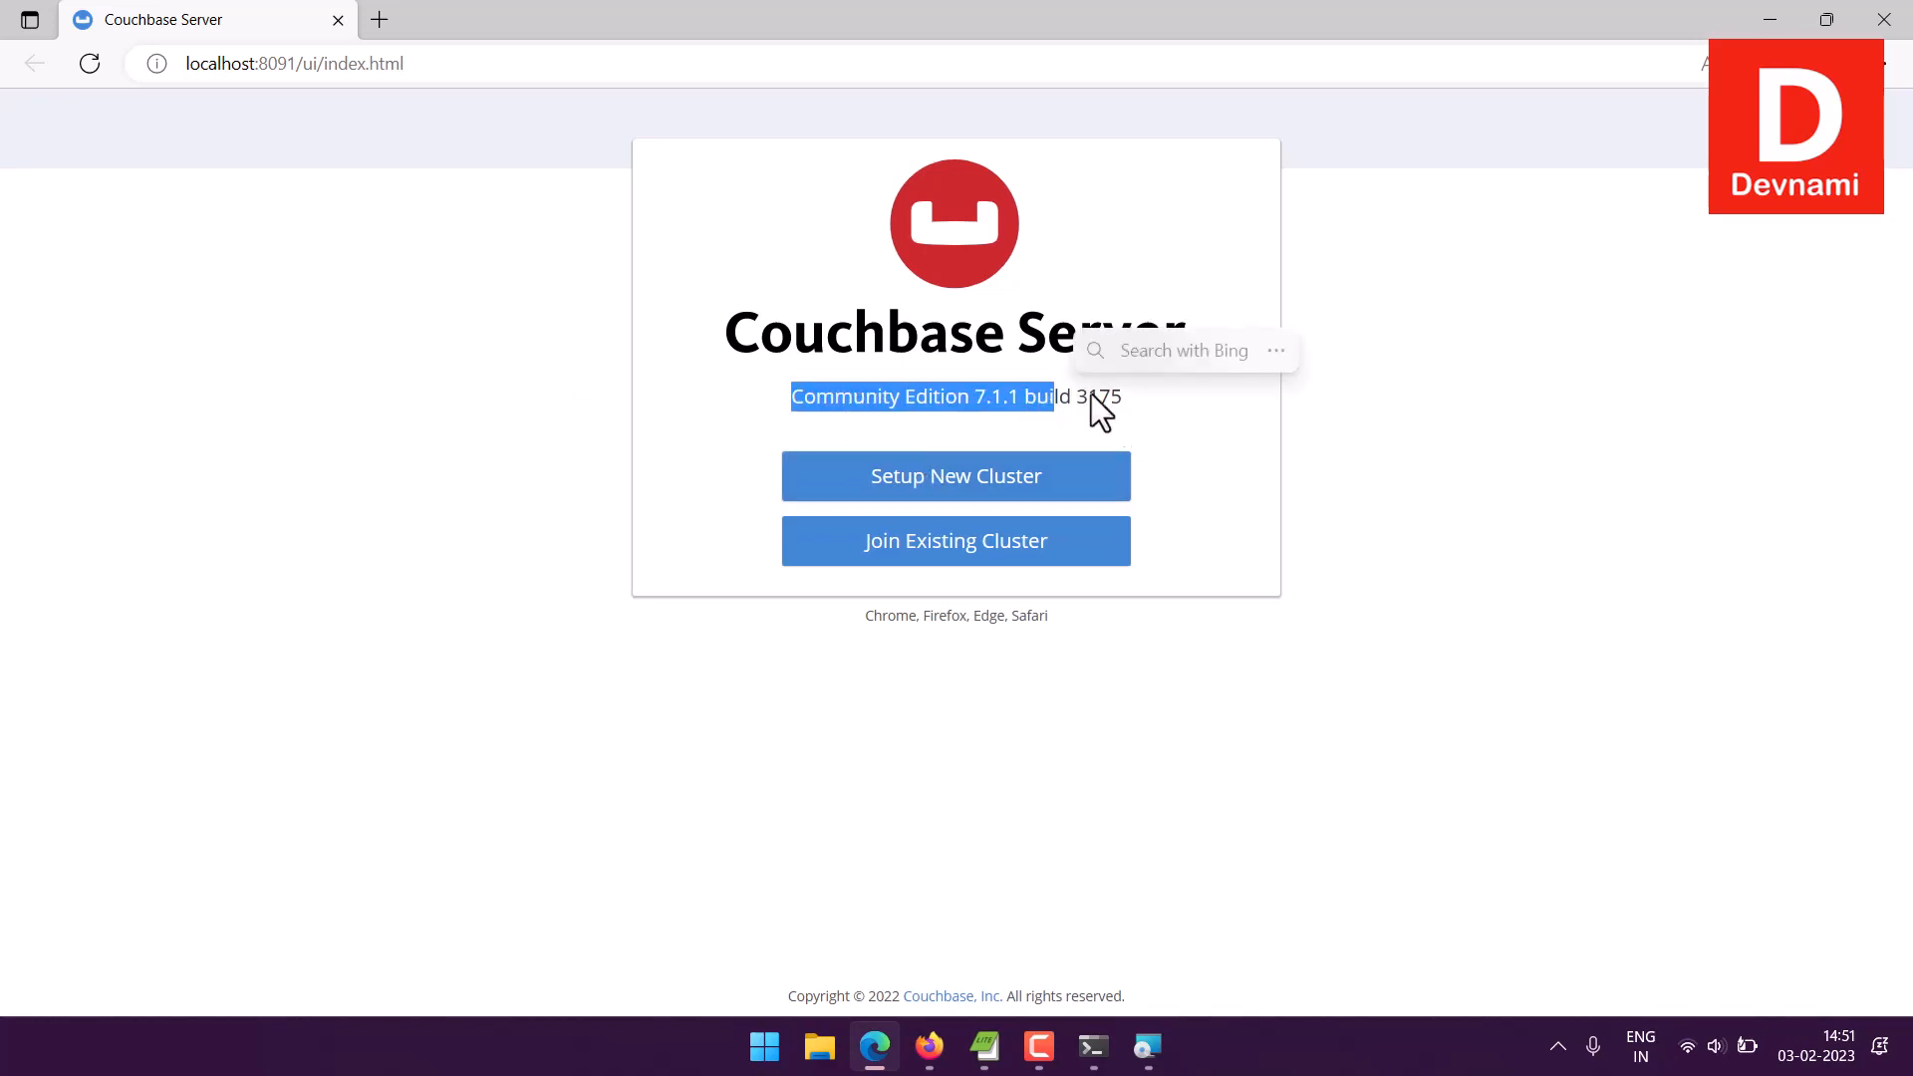
{"action": "left_click", "coordinate": [1000, 403]}
Start setting up a new cluster named Devnami and replace the default admin username with a personal one
{"action": "left_click", "coordinate": [990, 488]}
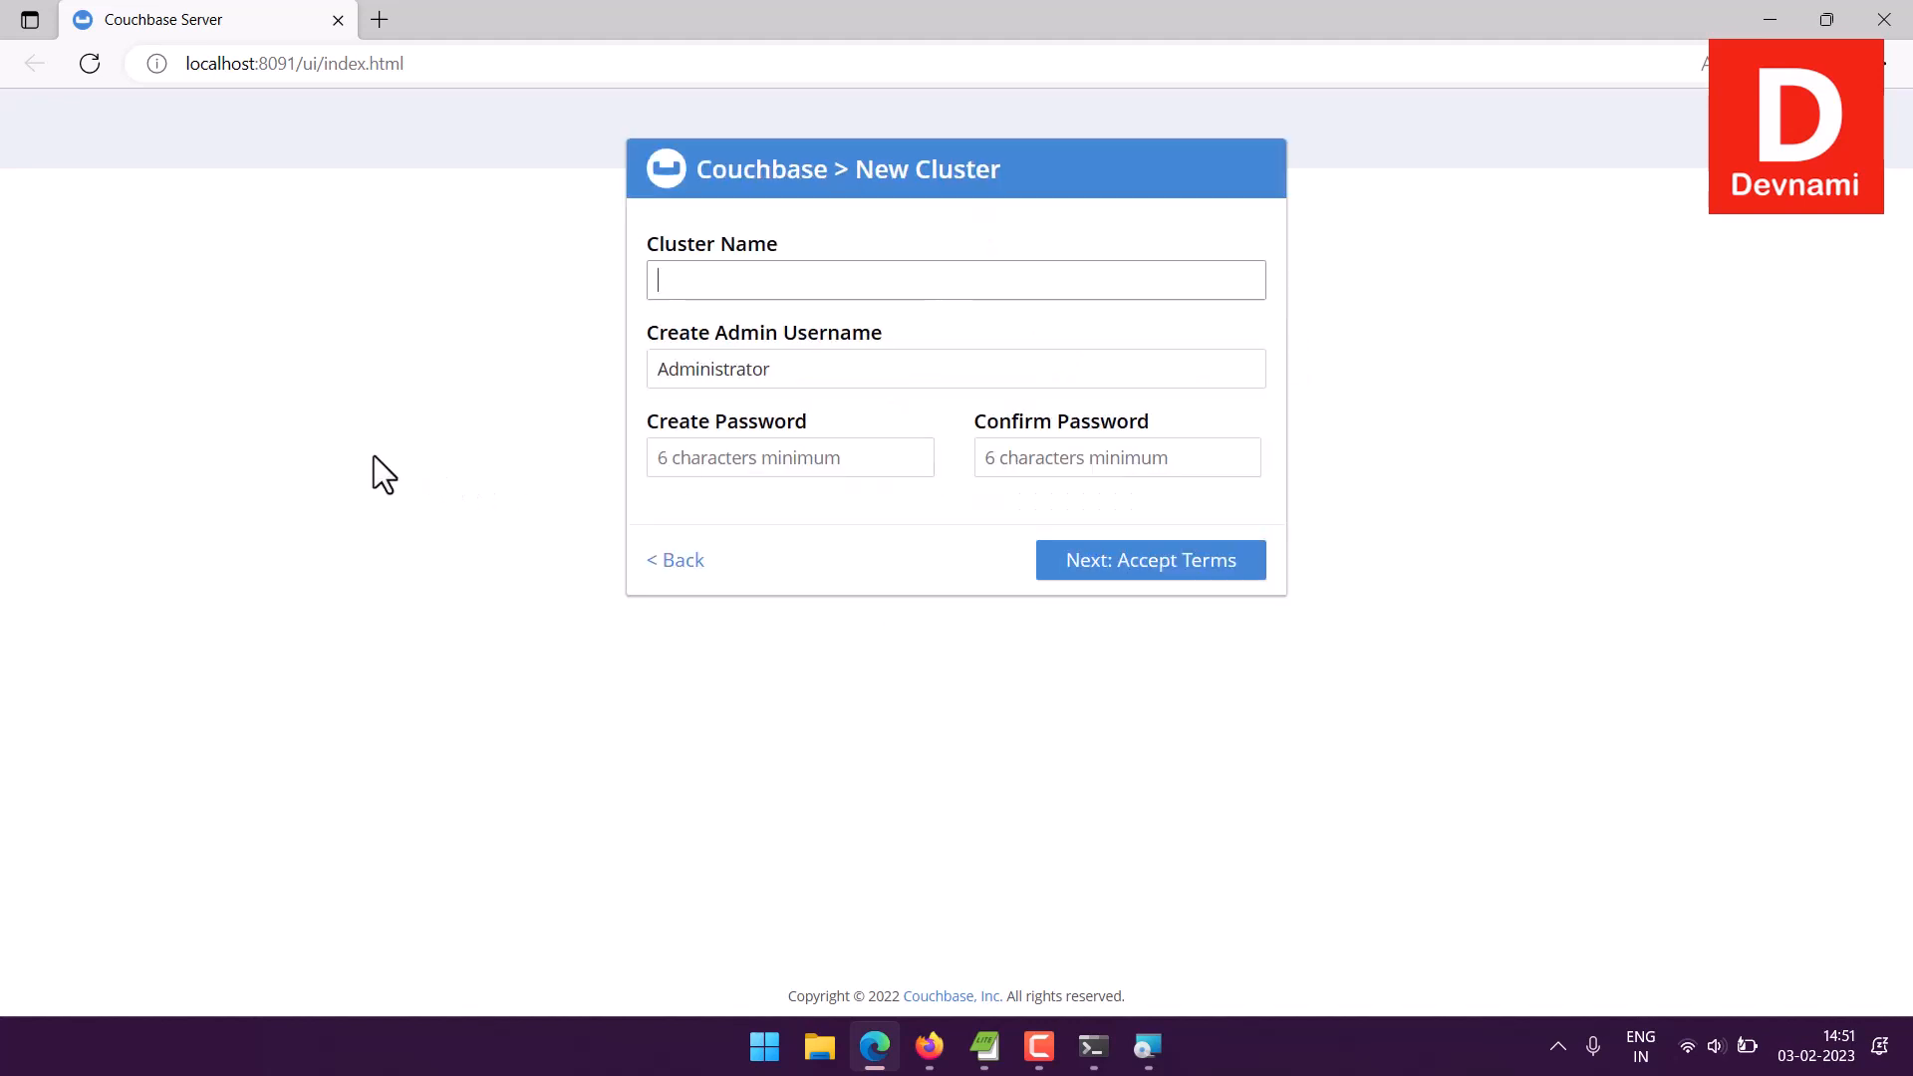
{"action": "left_click_drag", "start_coordinate": [648, 249], "coordinate": [803, 265]}
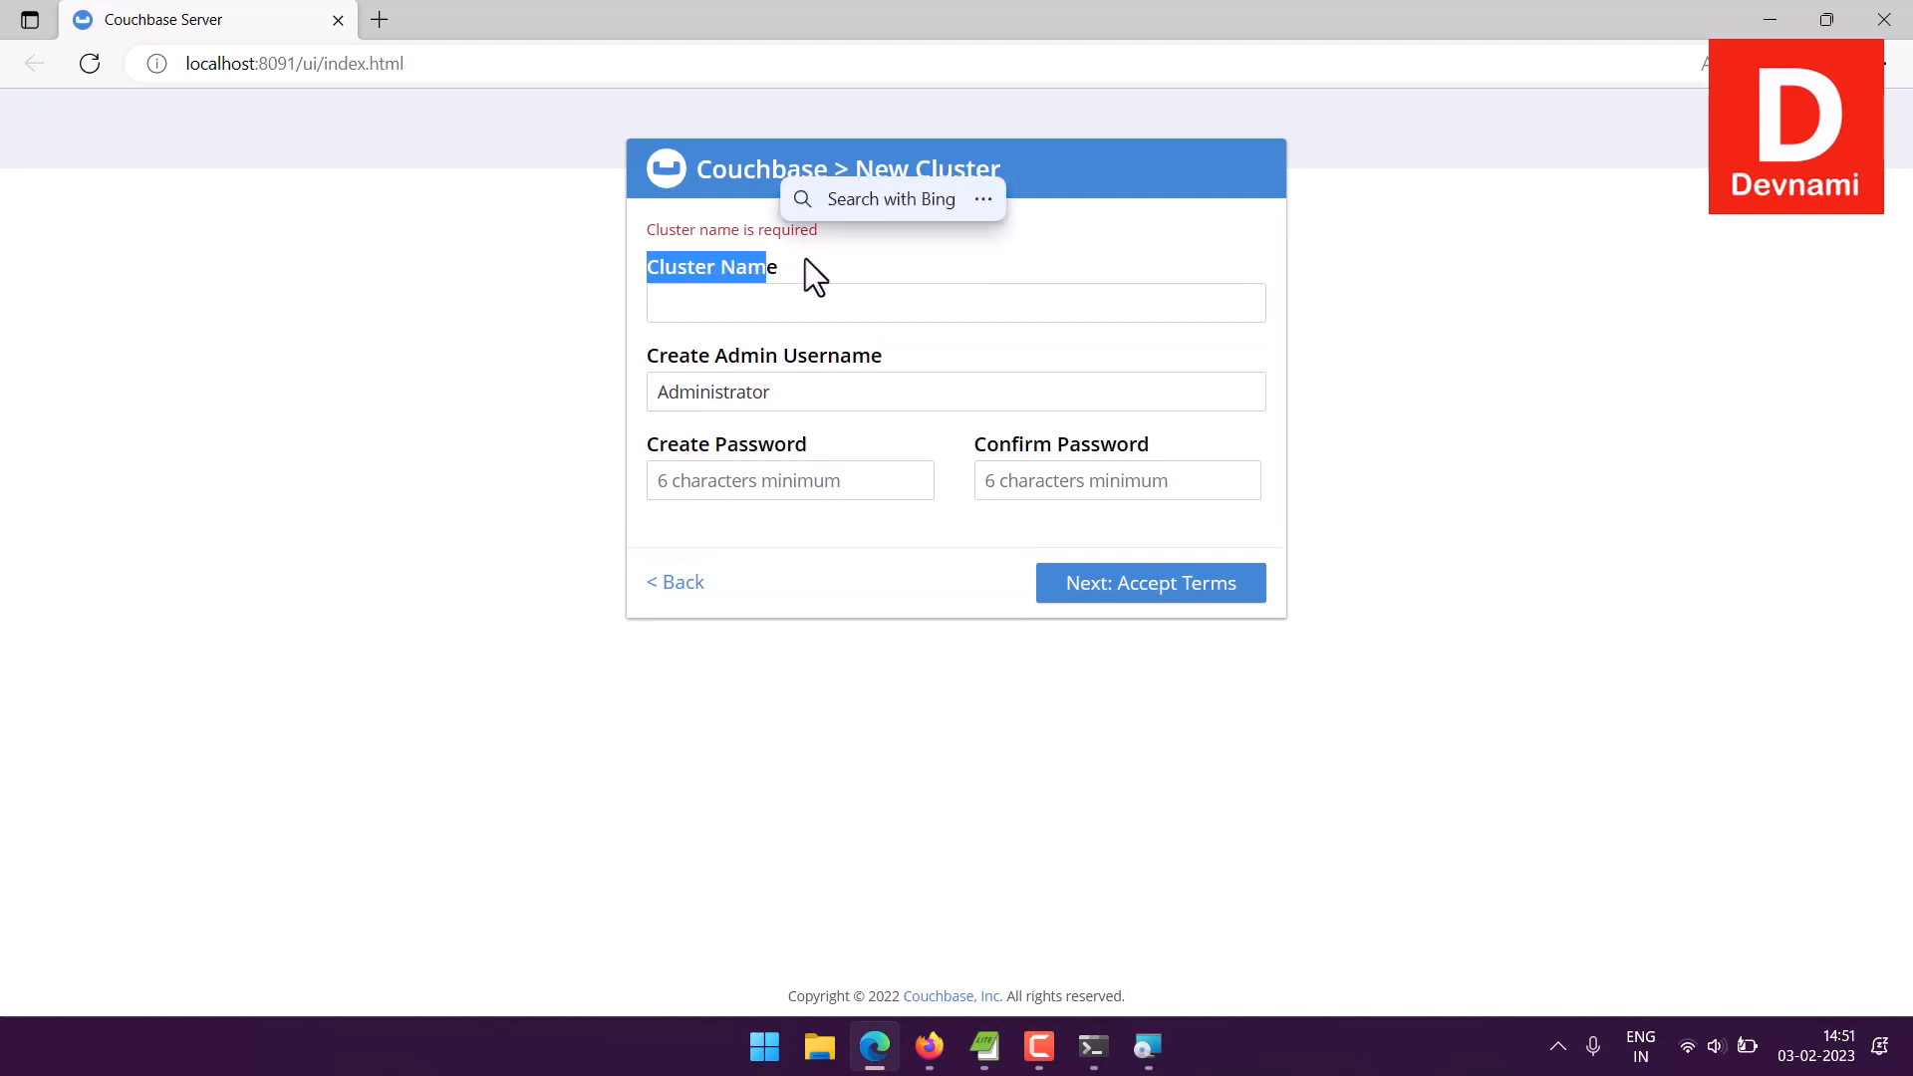
{"action": "left_click", "coordinate": [748, 307]}
{"action": "type", "text": "Devnami"}
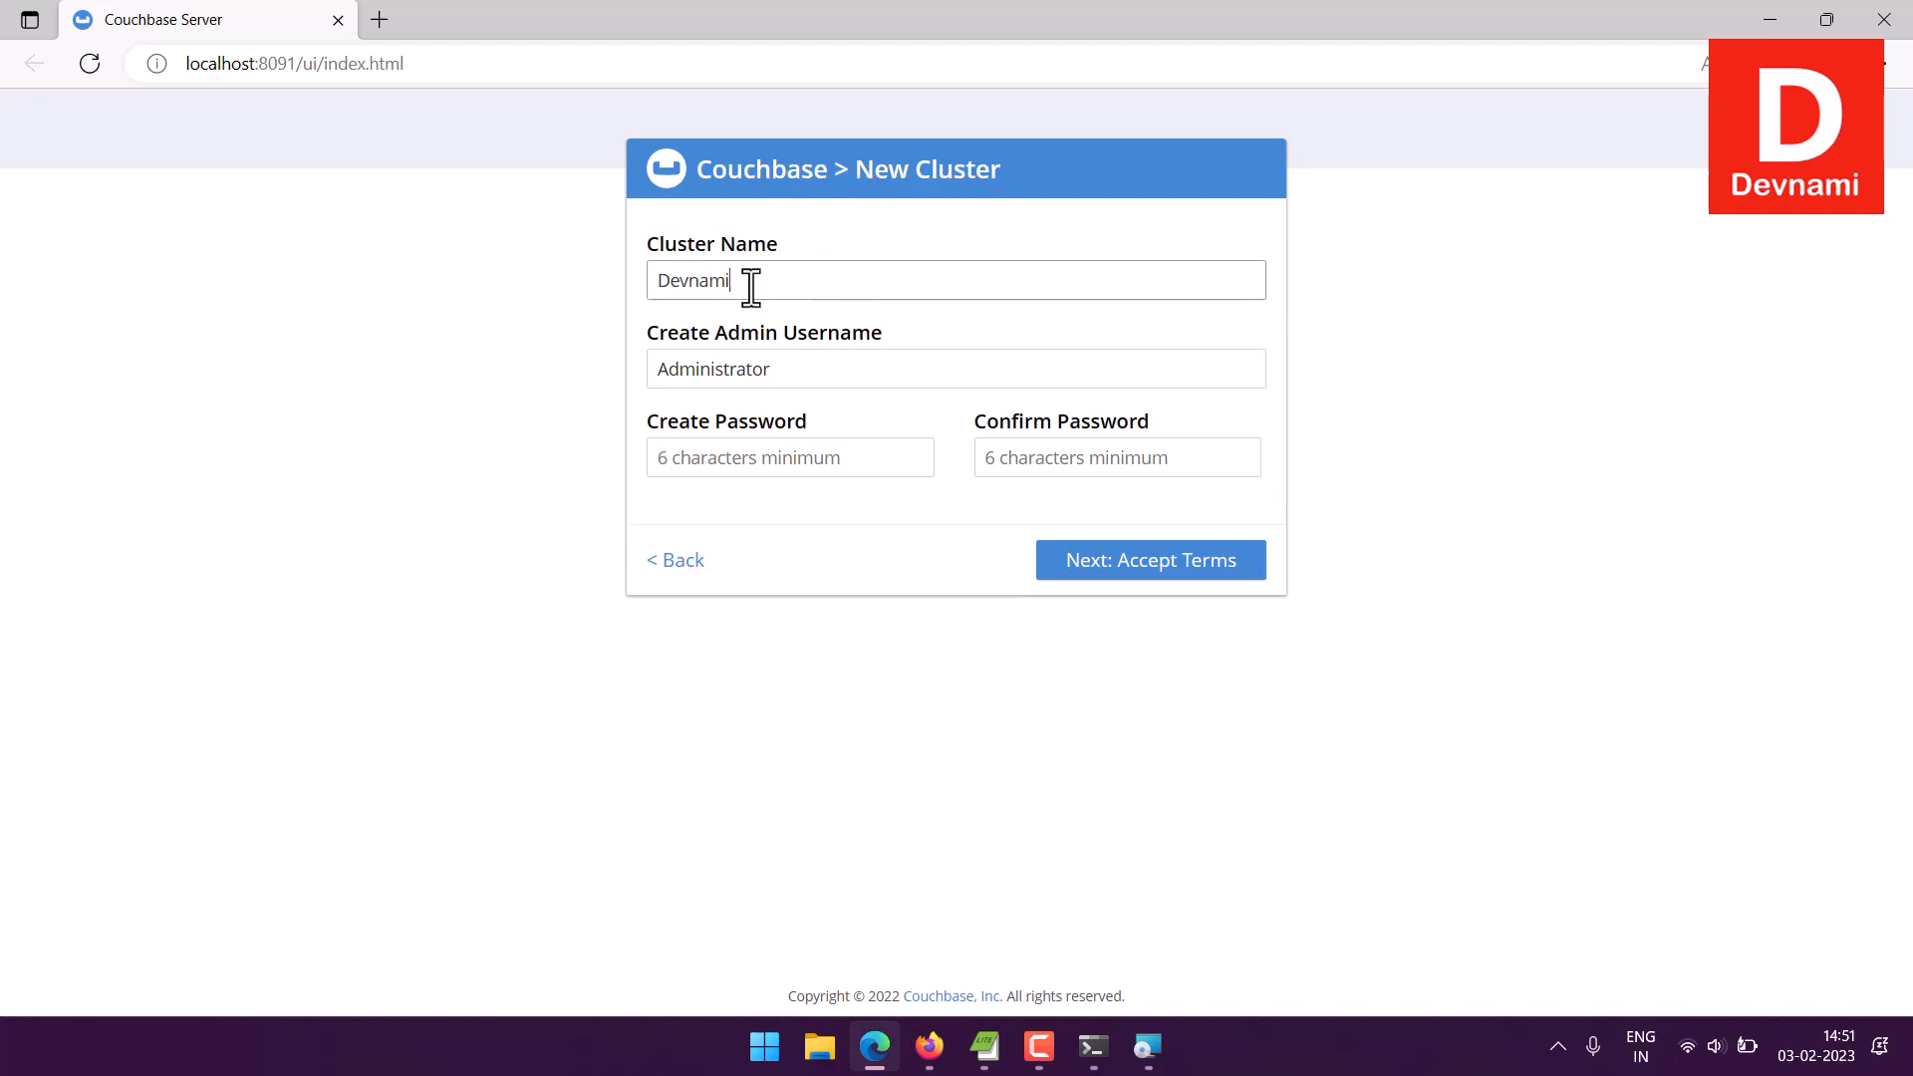
{"action": "left_click", "coordinate": [798, 372]}
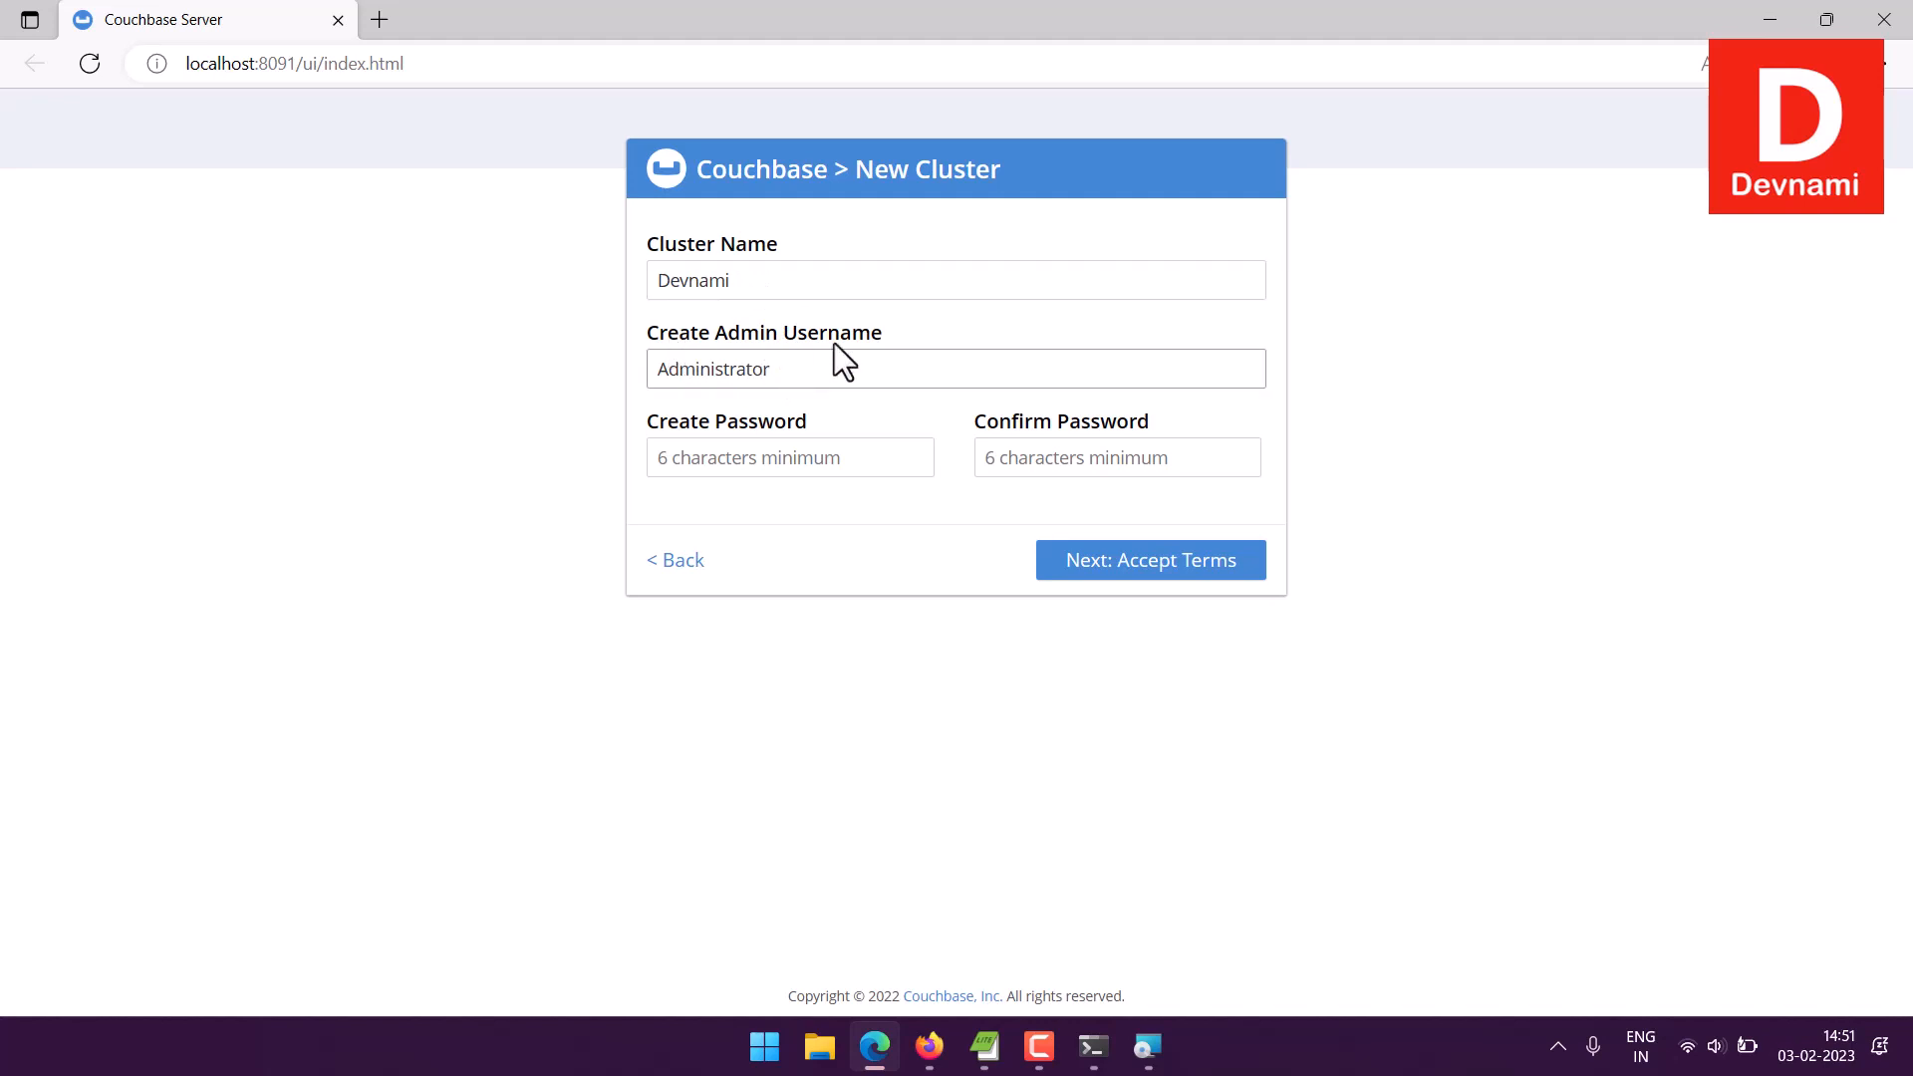
{"action": "left_click_drag", "start_coordinate": [841, 370], "coordinate": [558, 391]}
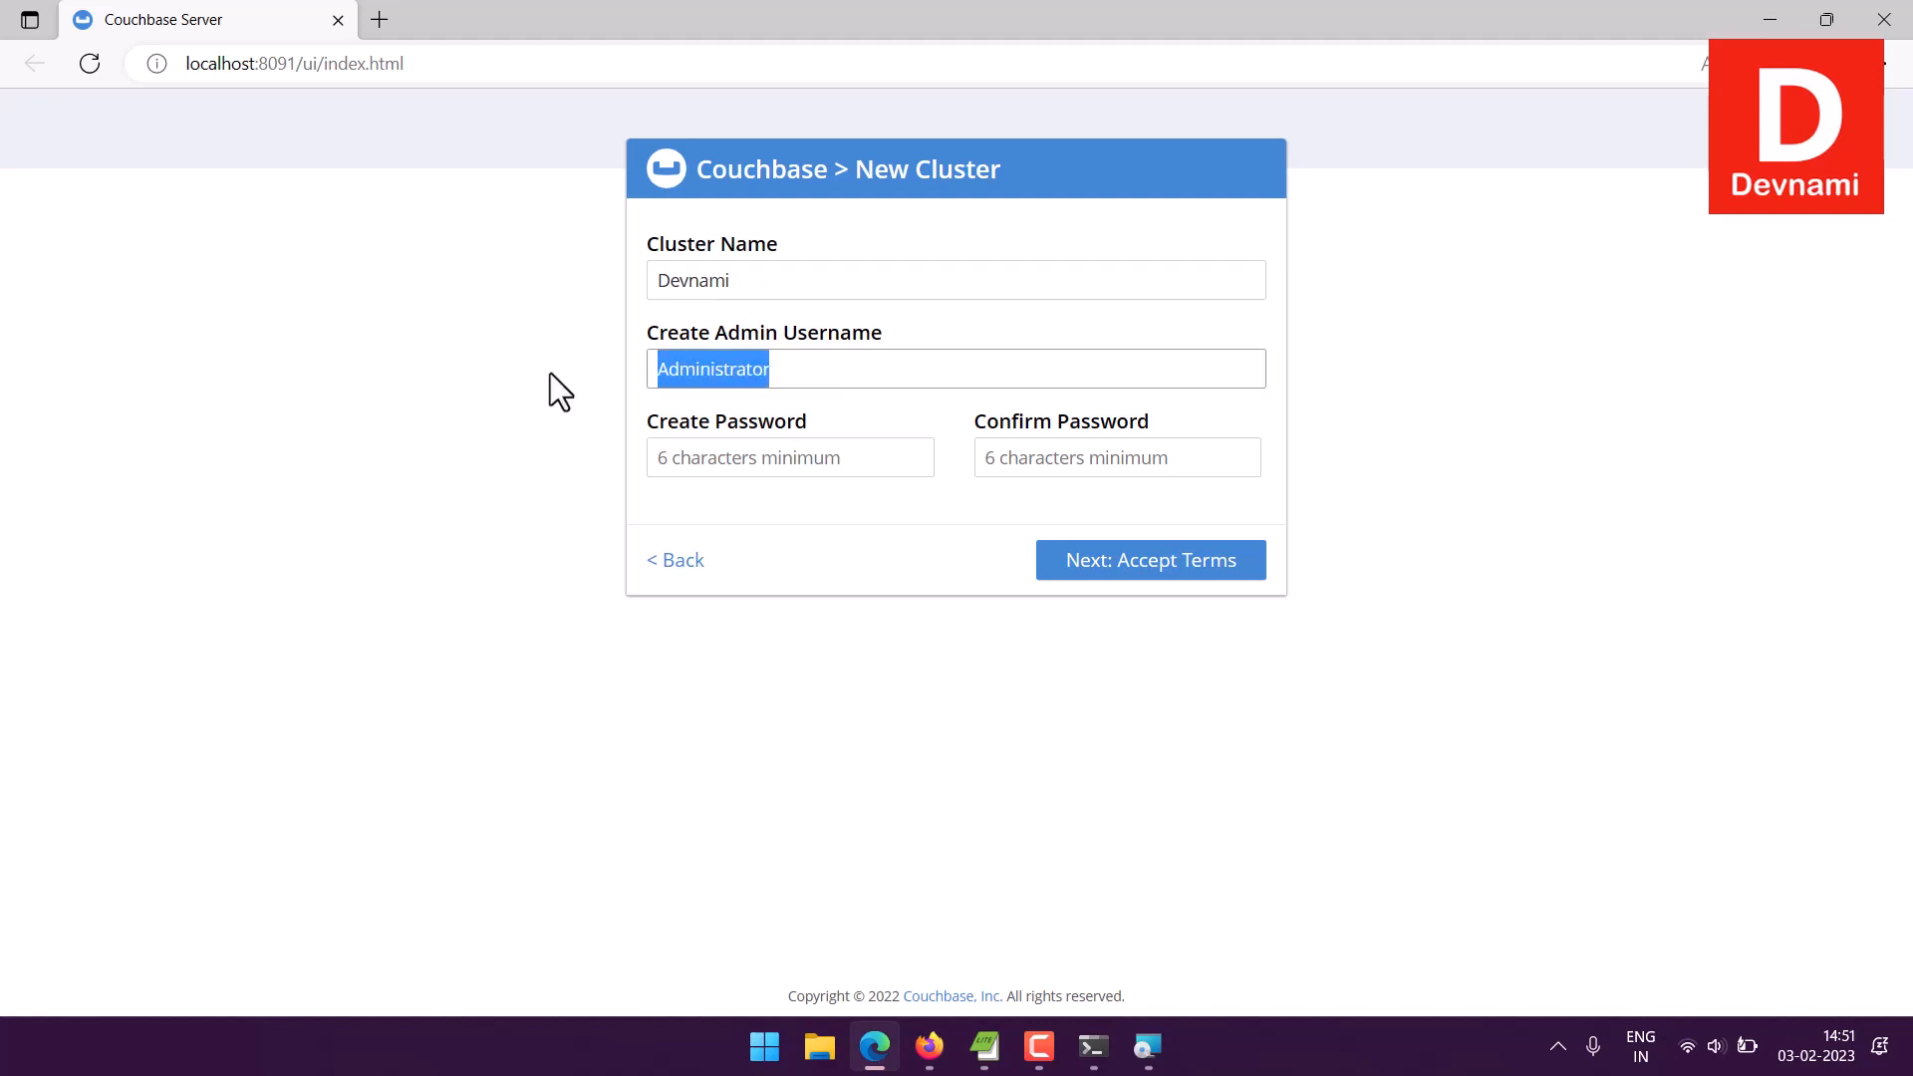
{"action": "type", "text": "mahesh"}
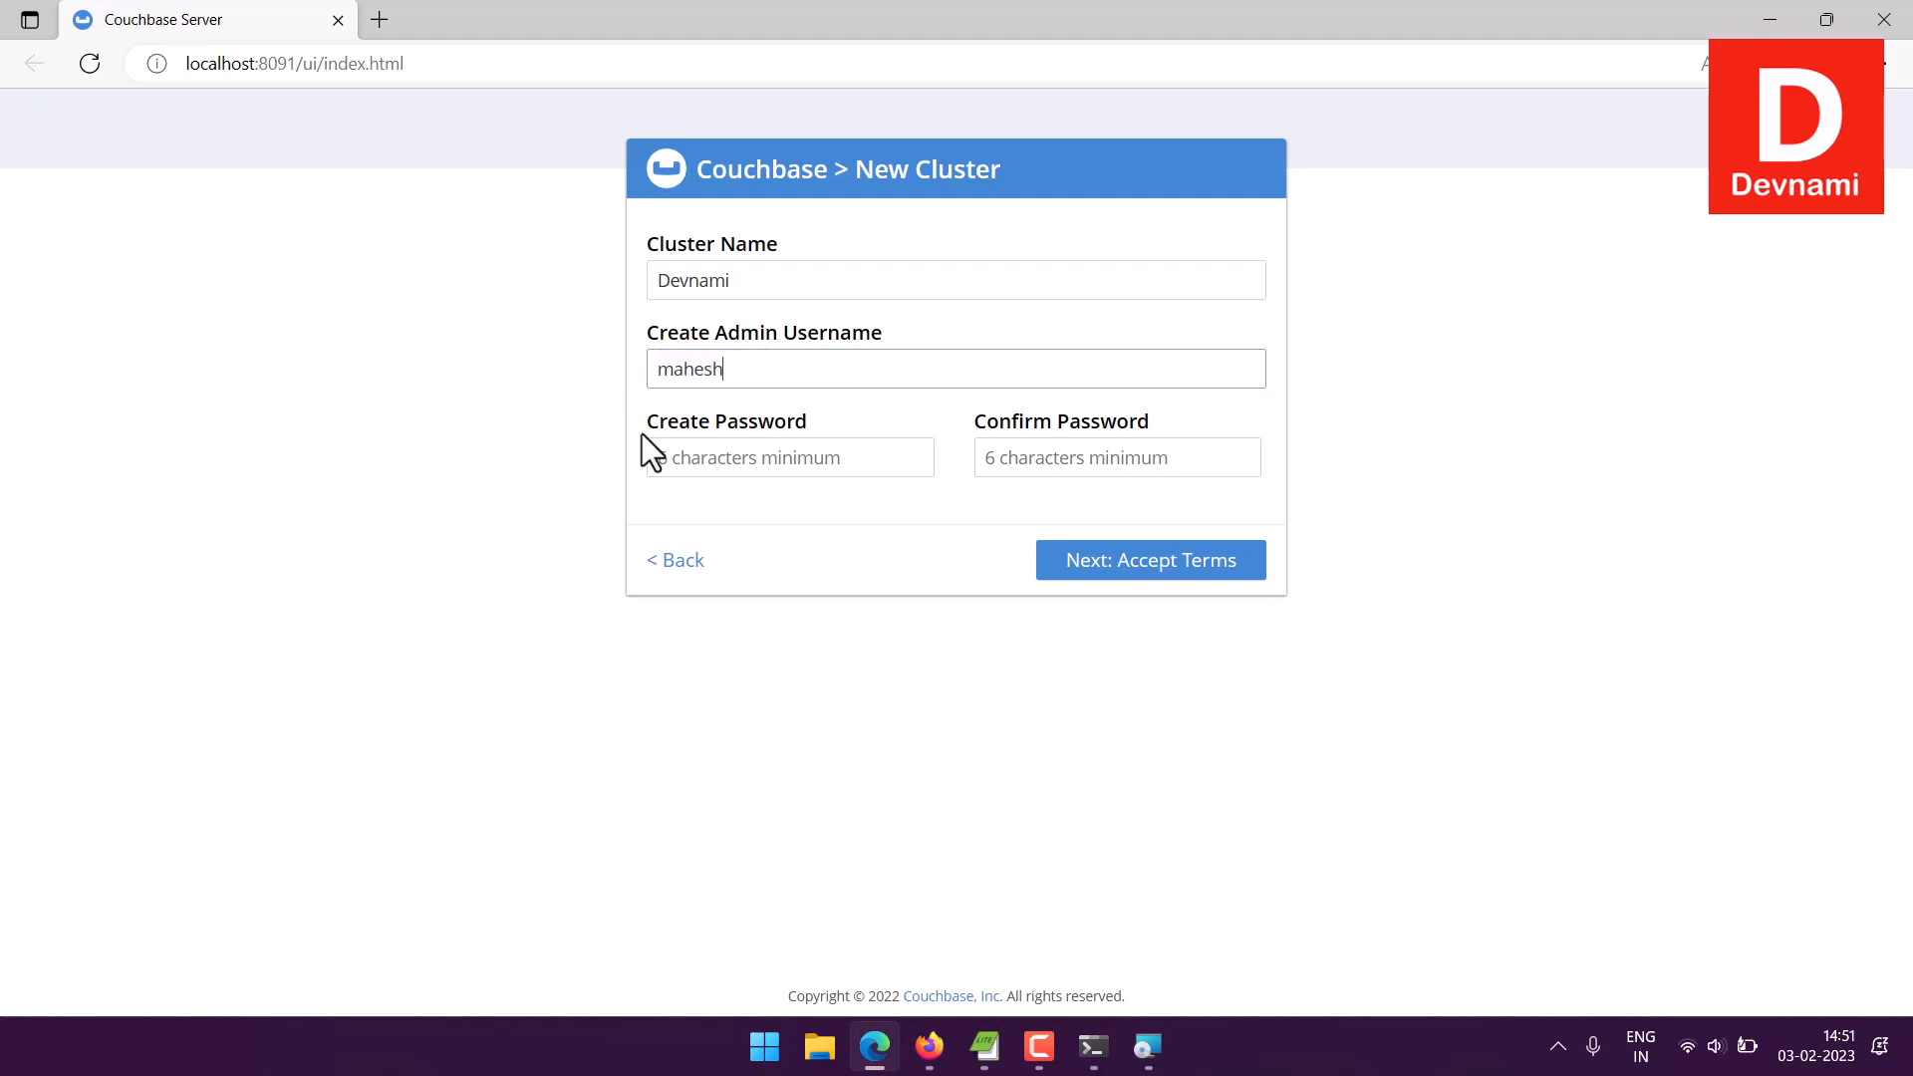
Enter the admin password for the new cluster and repeat it in the confirmation field
{"action": "left_click", "coordinate": [769, 457]}
{"action": "left_click", "coordinate": [1056, 460]}
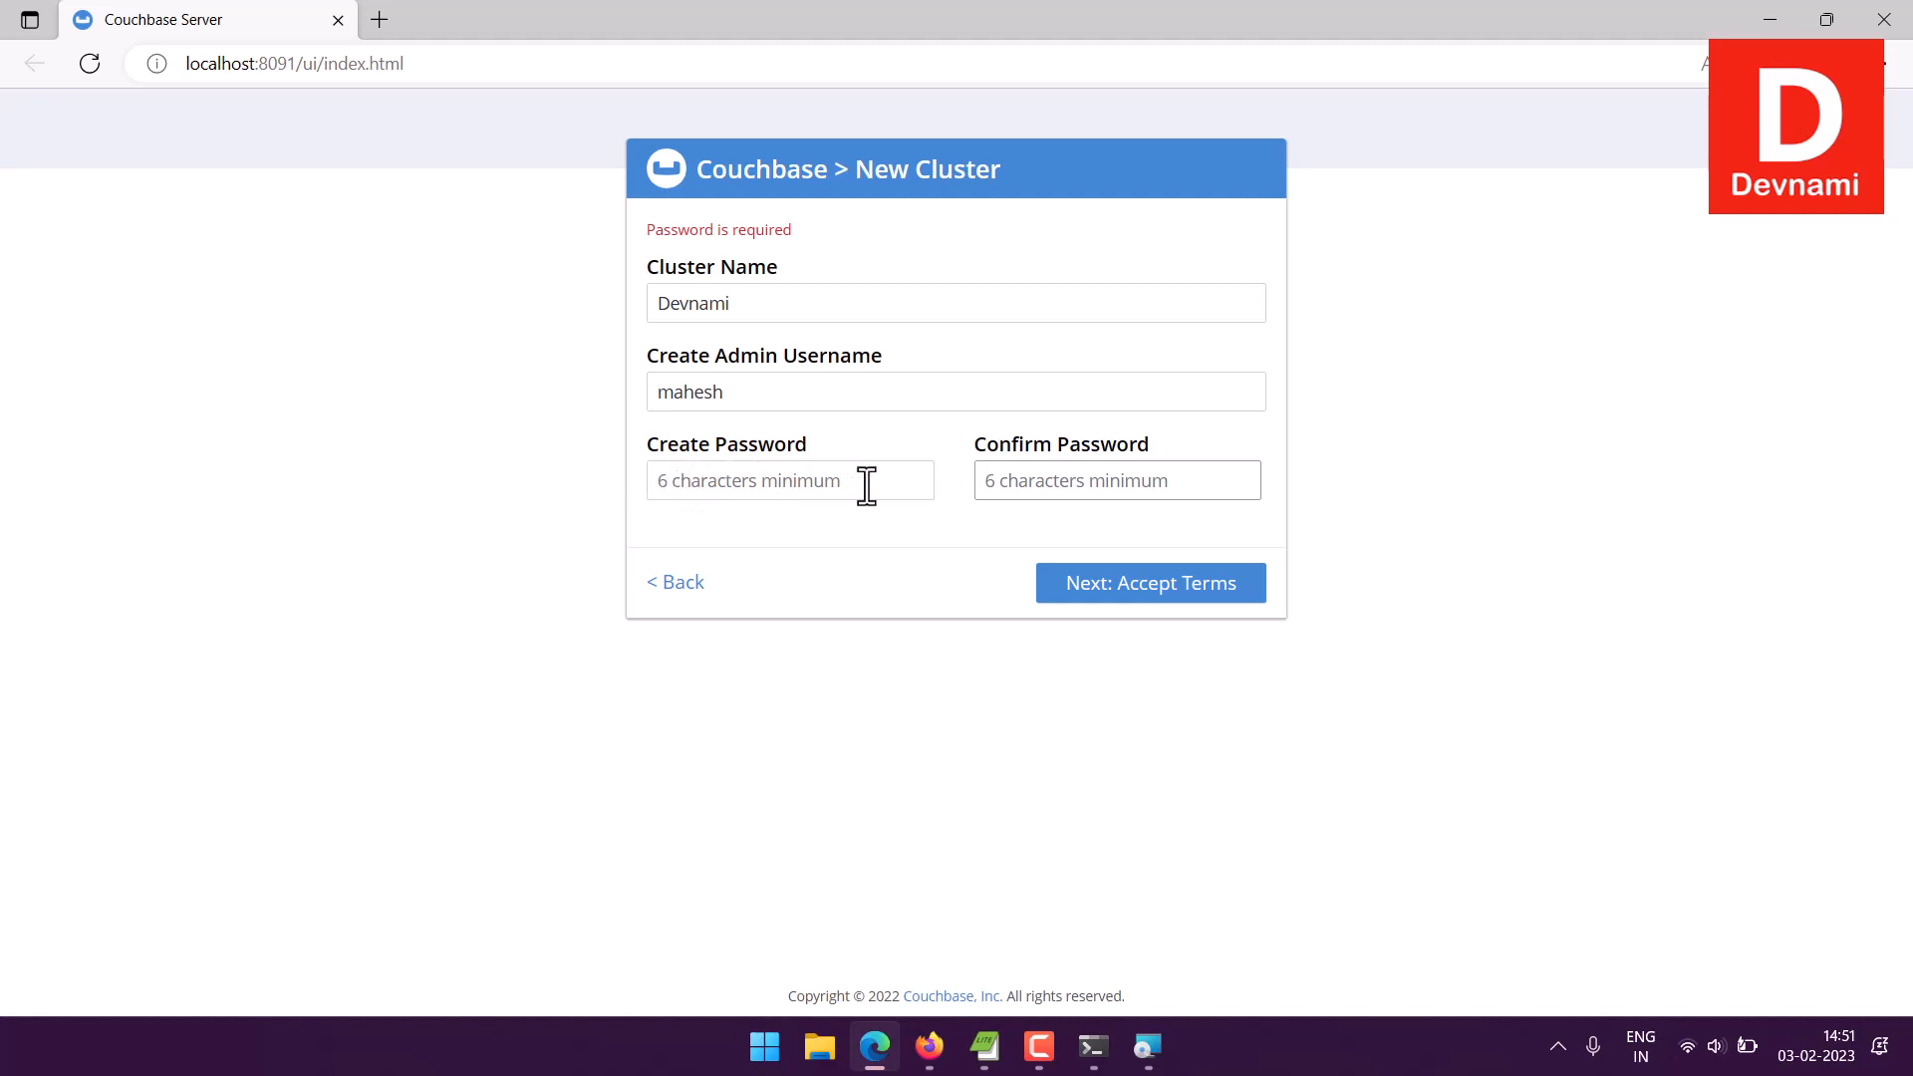
{"action": "left_click", "coordinate": [713, 486]}
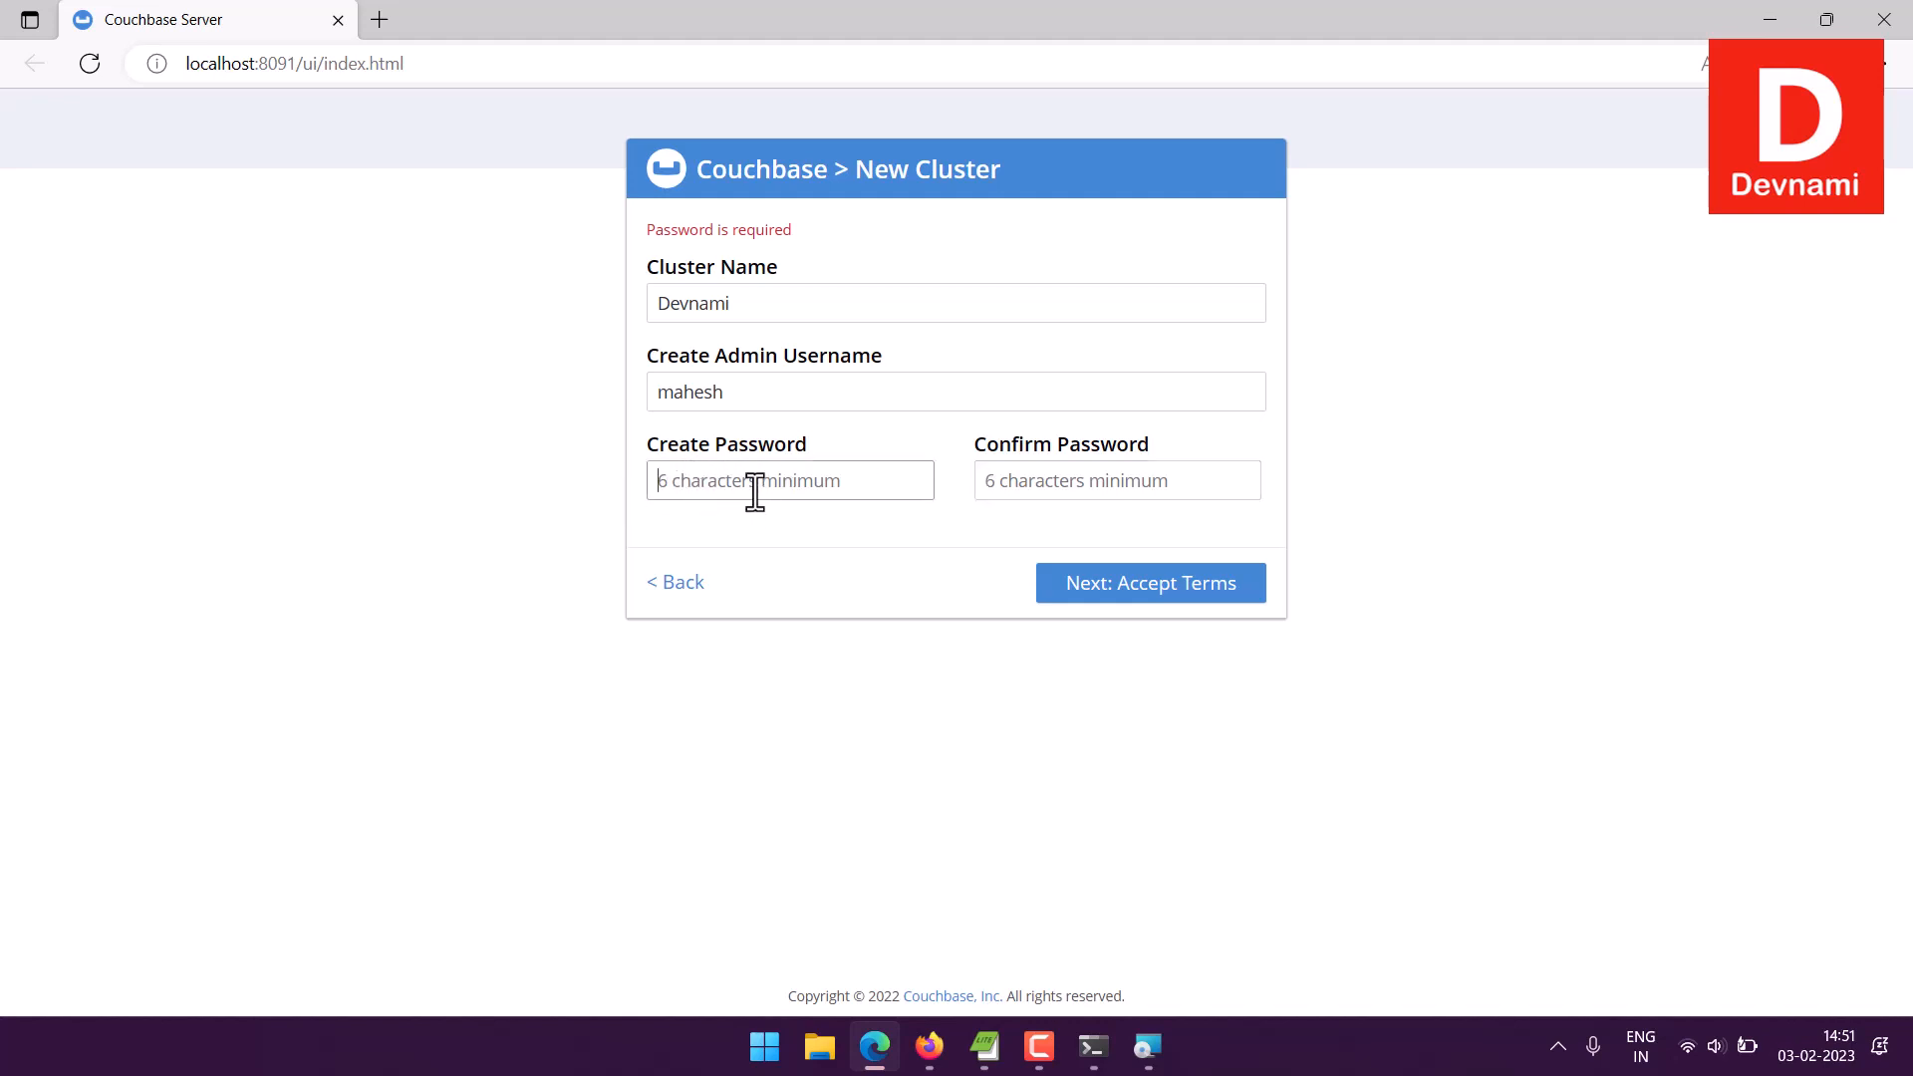
{"action": "type", "text": "ma•"}
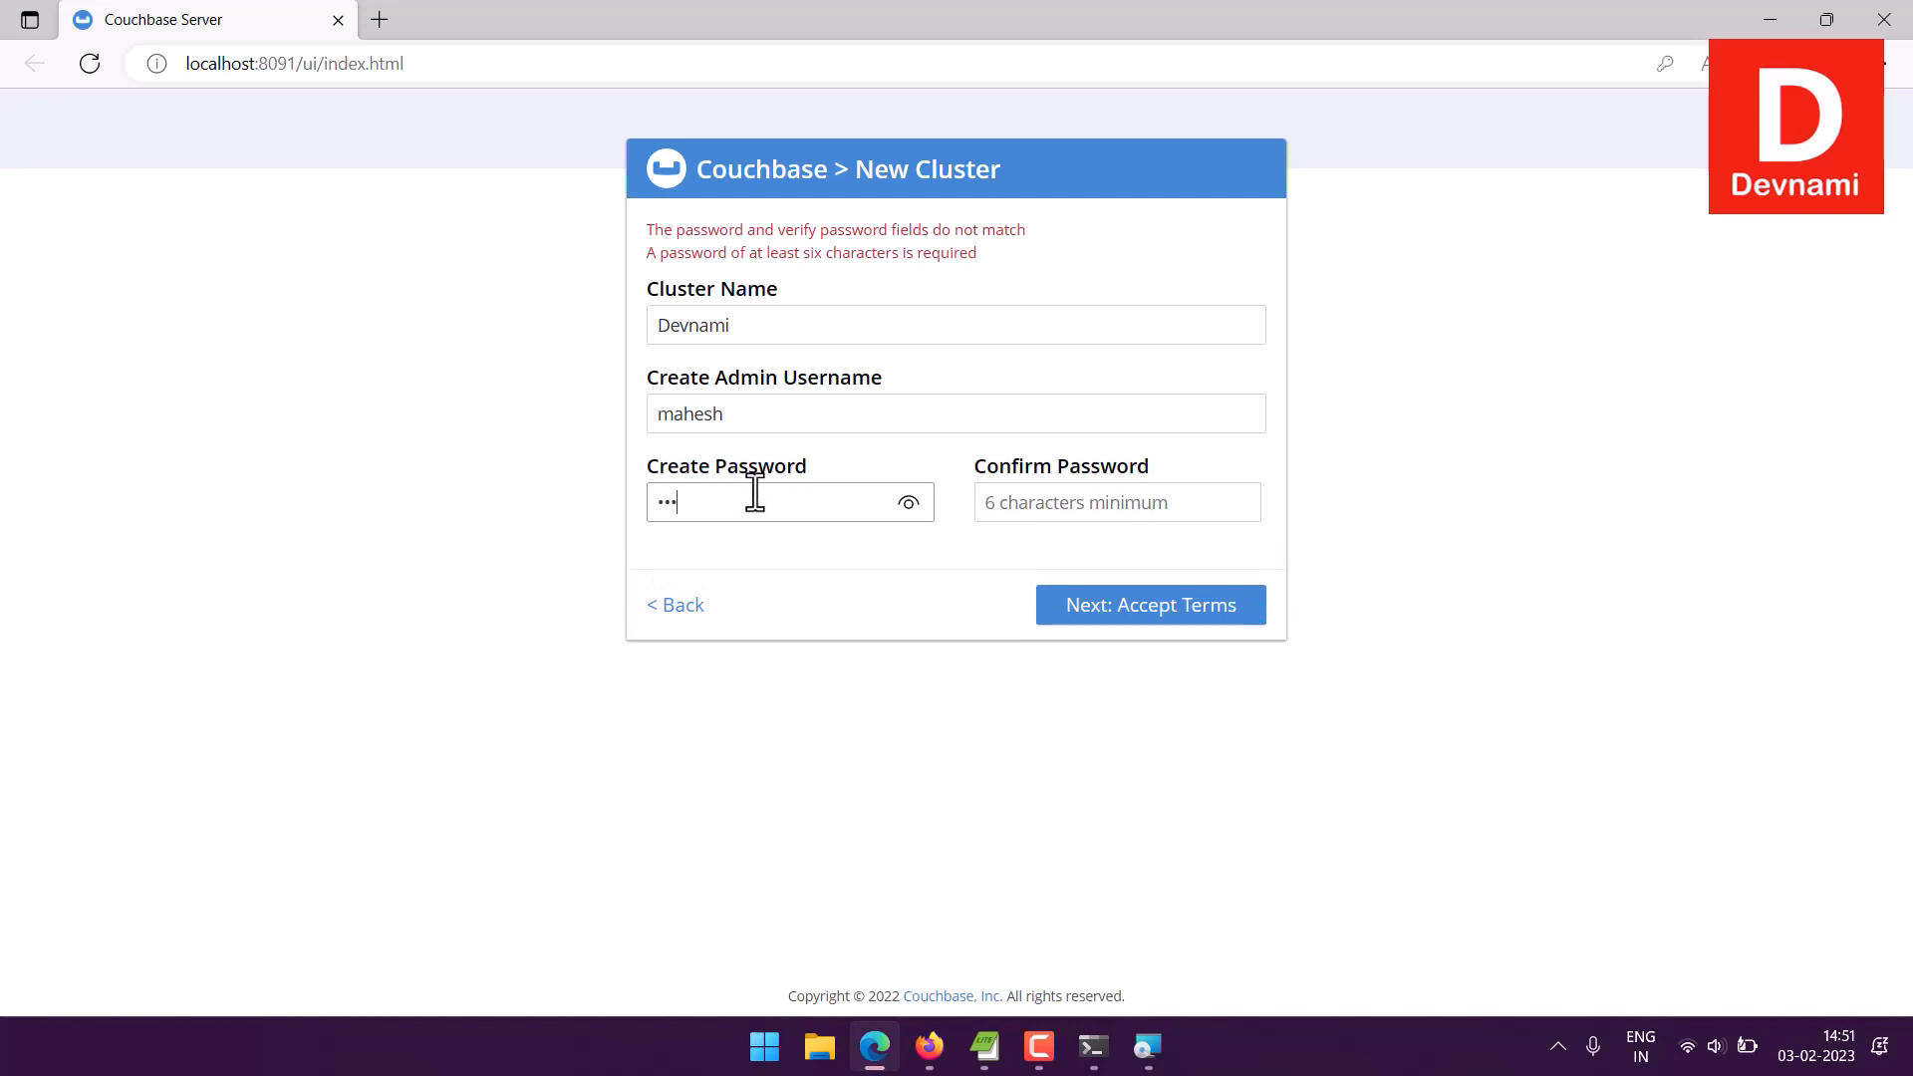
{"action": "type", "text": "•••••"}
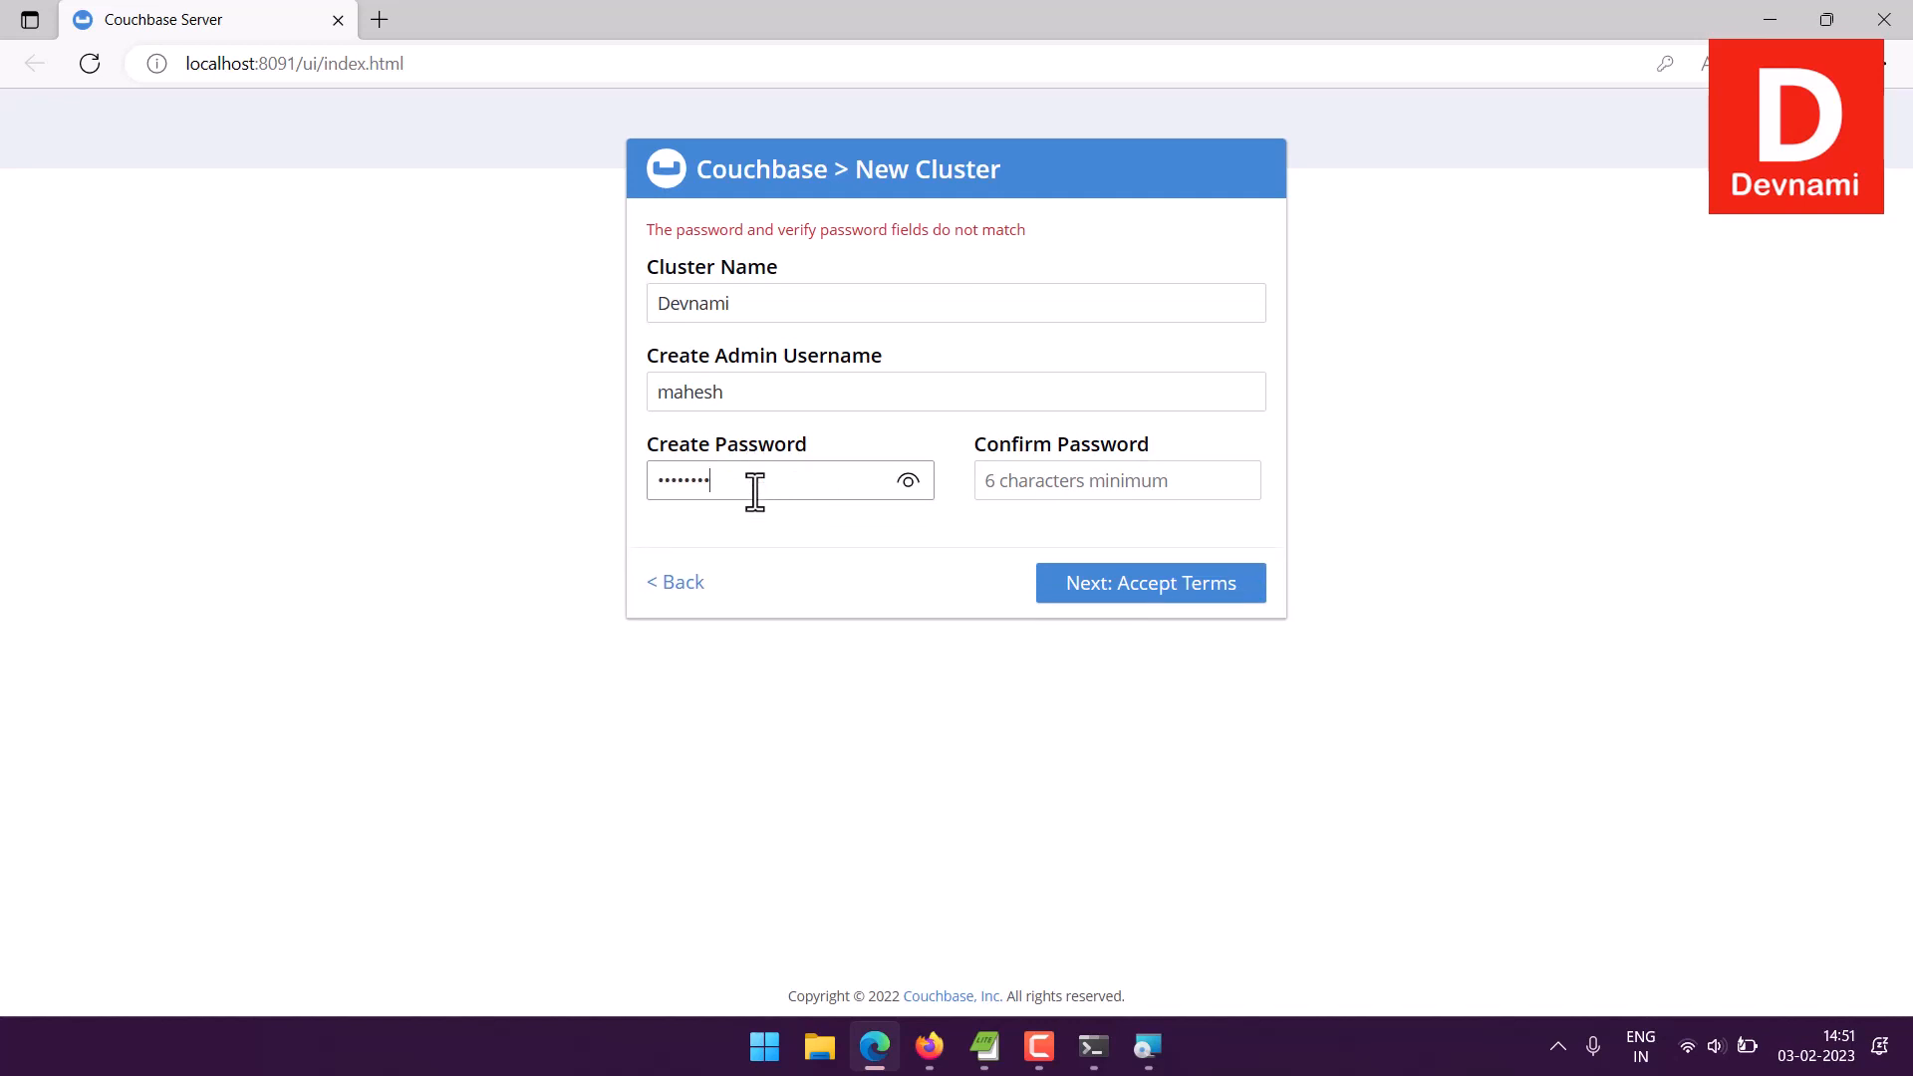
{"action": "key", "text": "Tab"}
{"action": "type", "text": "•••••••"}
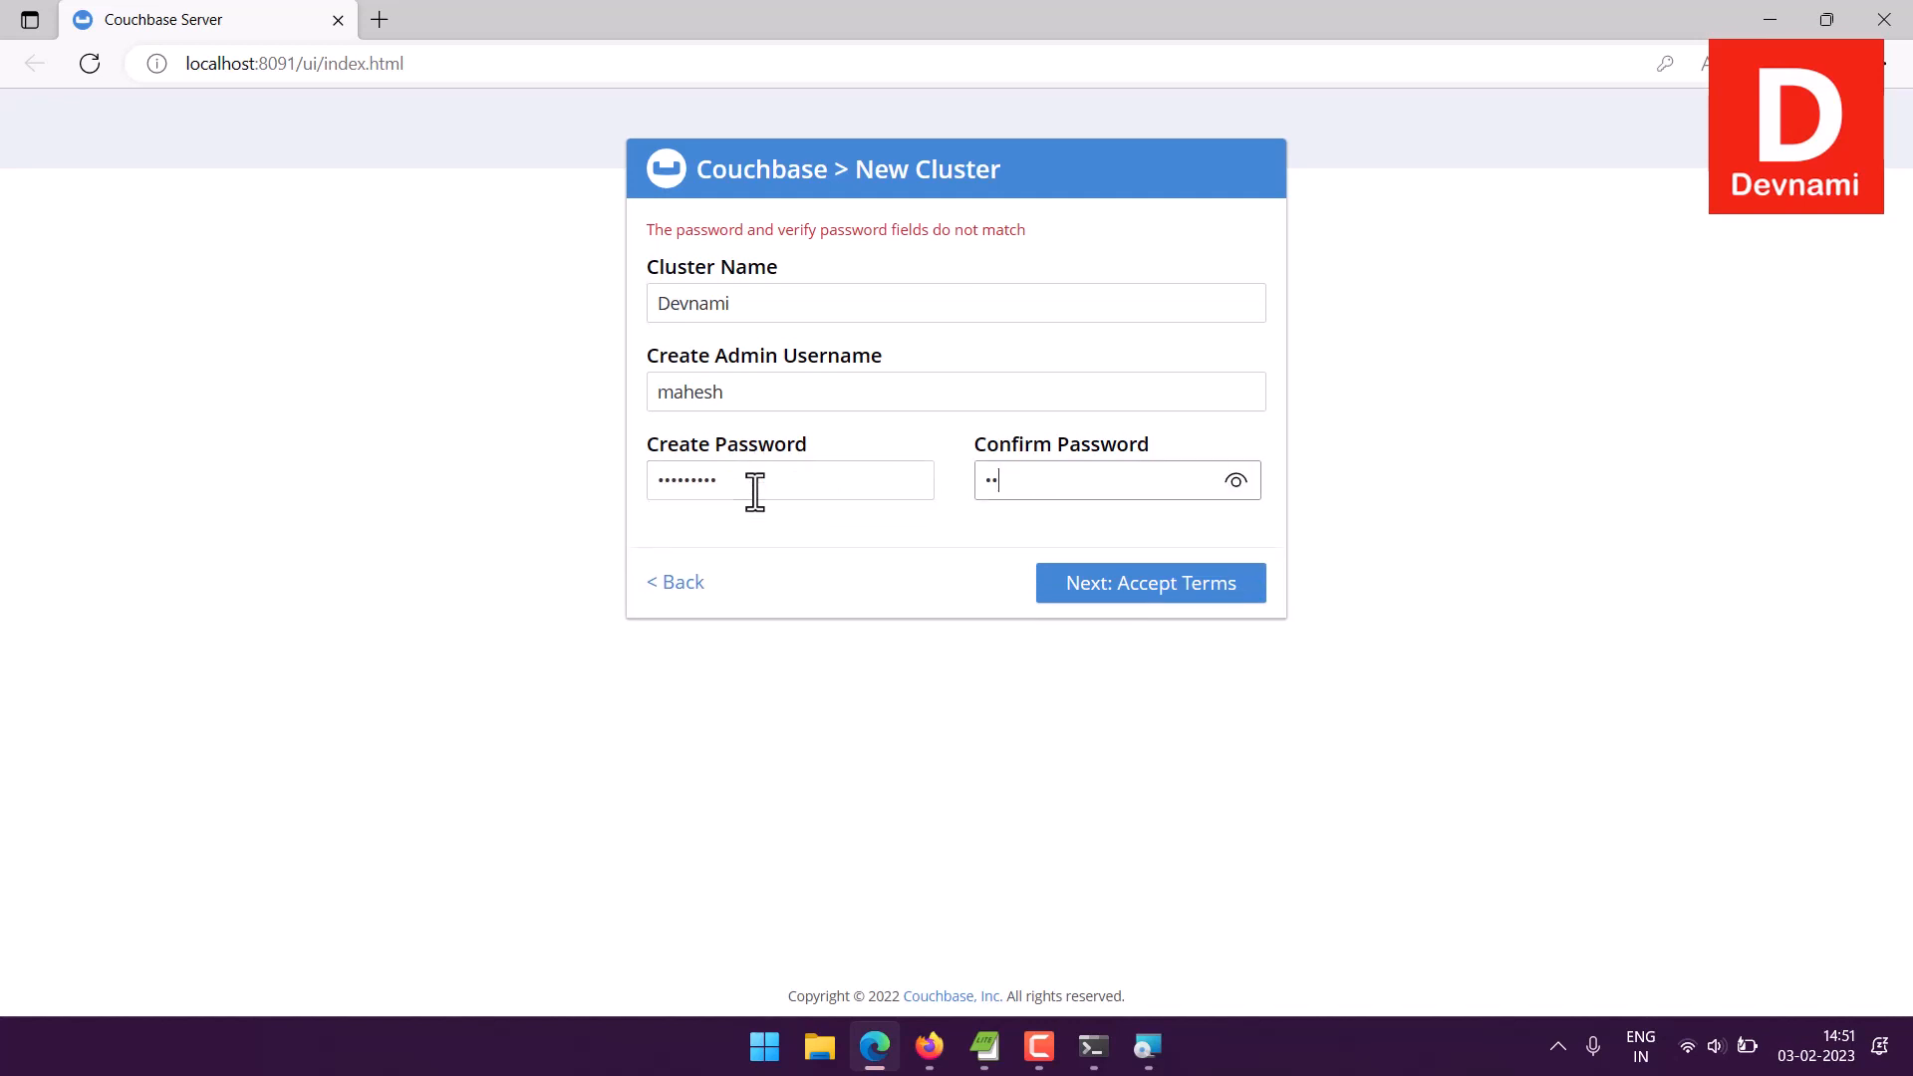
{"action": "type", "text": "••"}
Continue to the new cluster's terms and accept the Community Edition terms and conditions
{"action": "left_click", "coordinate": [1144, 564]}
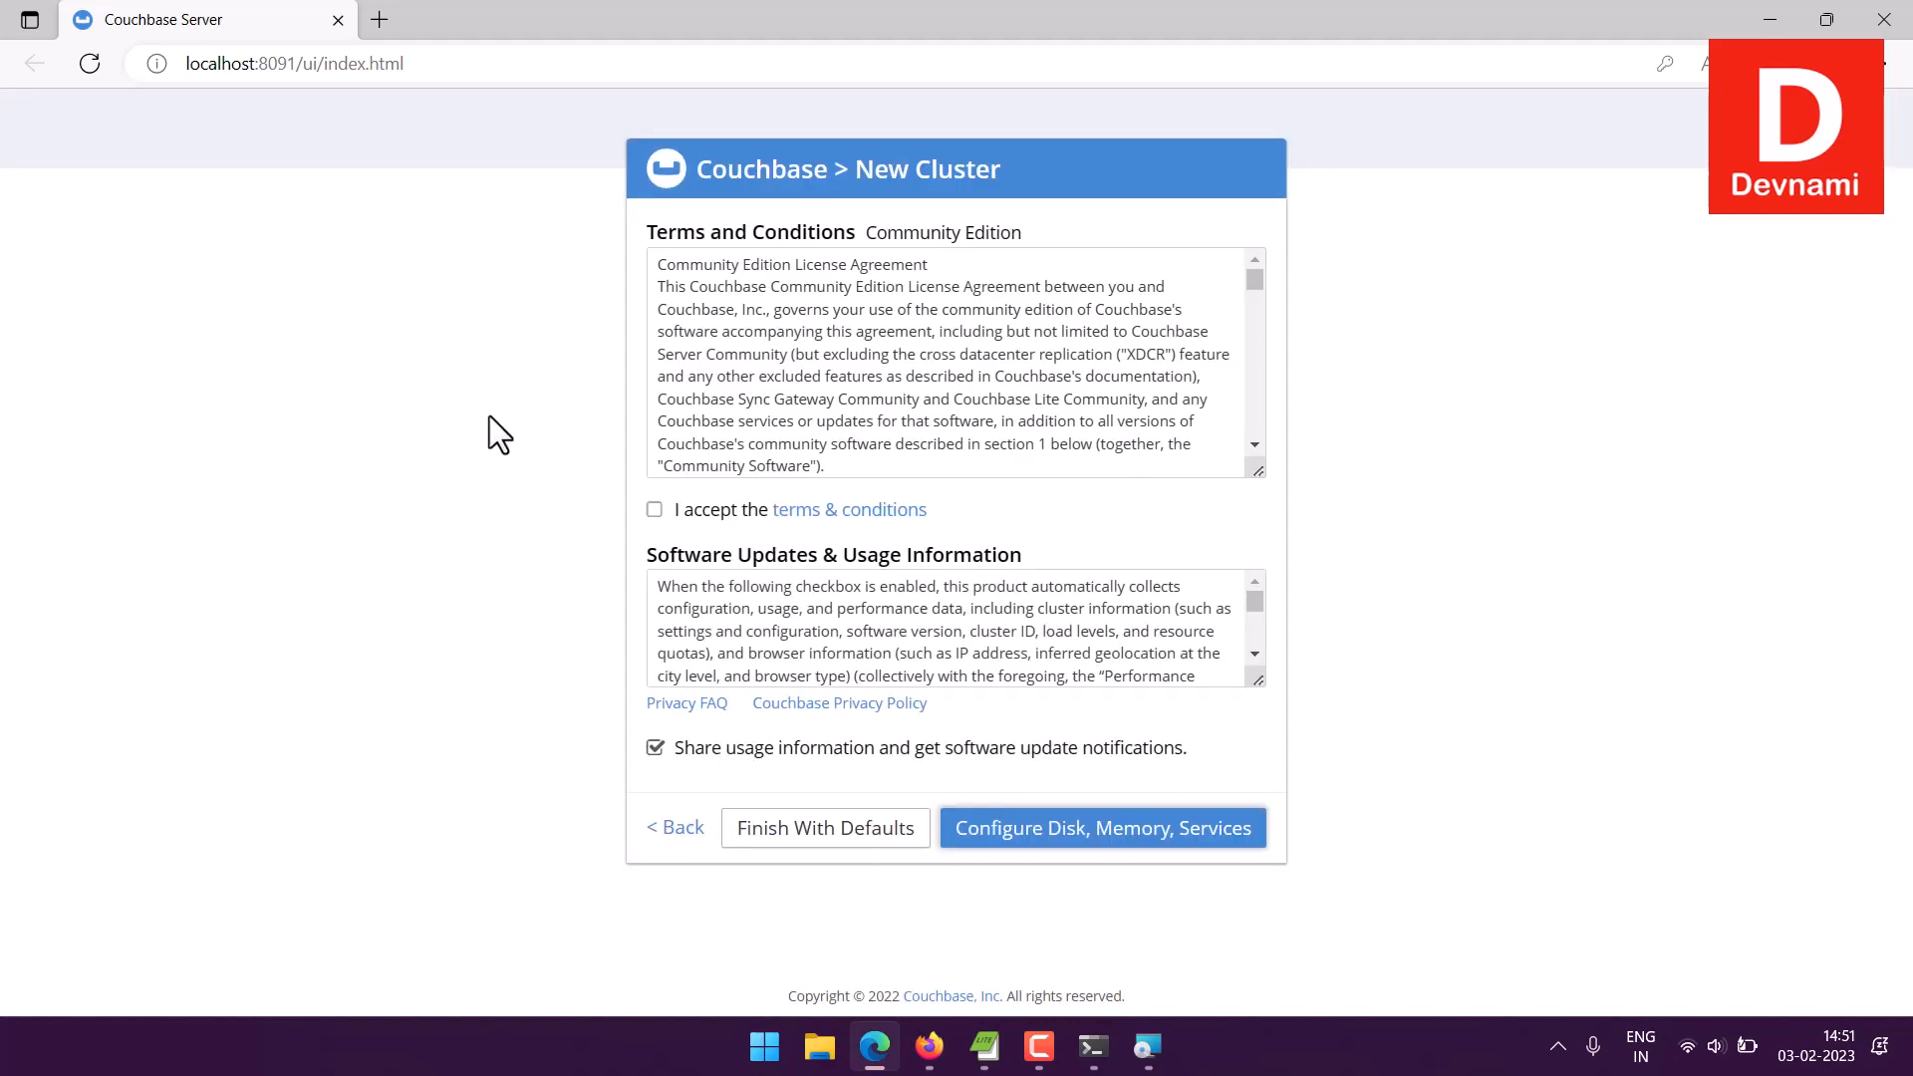
{"action": "left_click", "coordinate": [655, 509]}
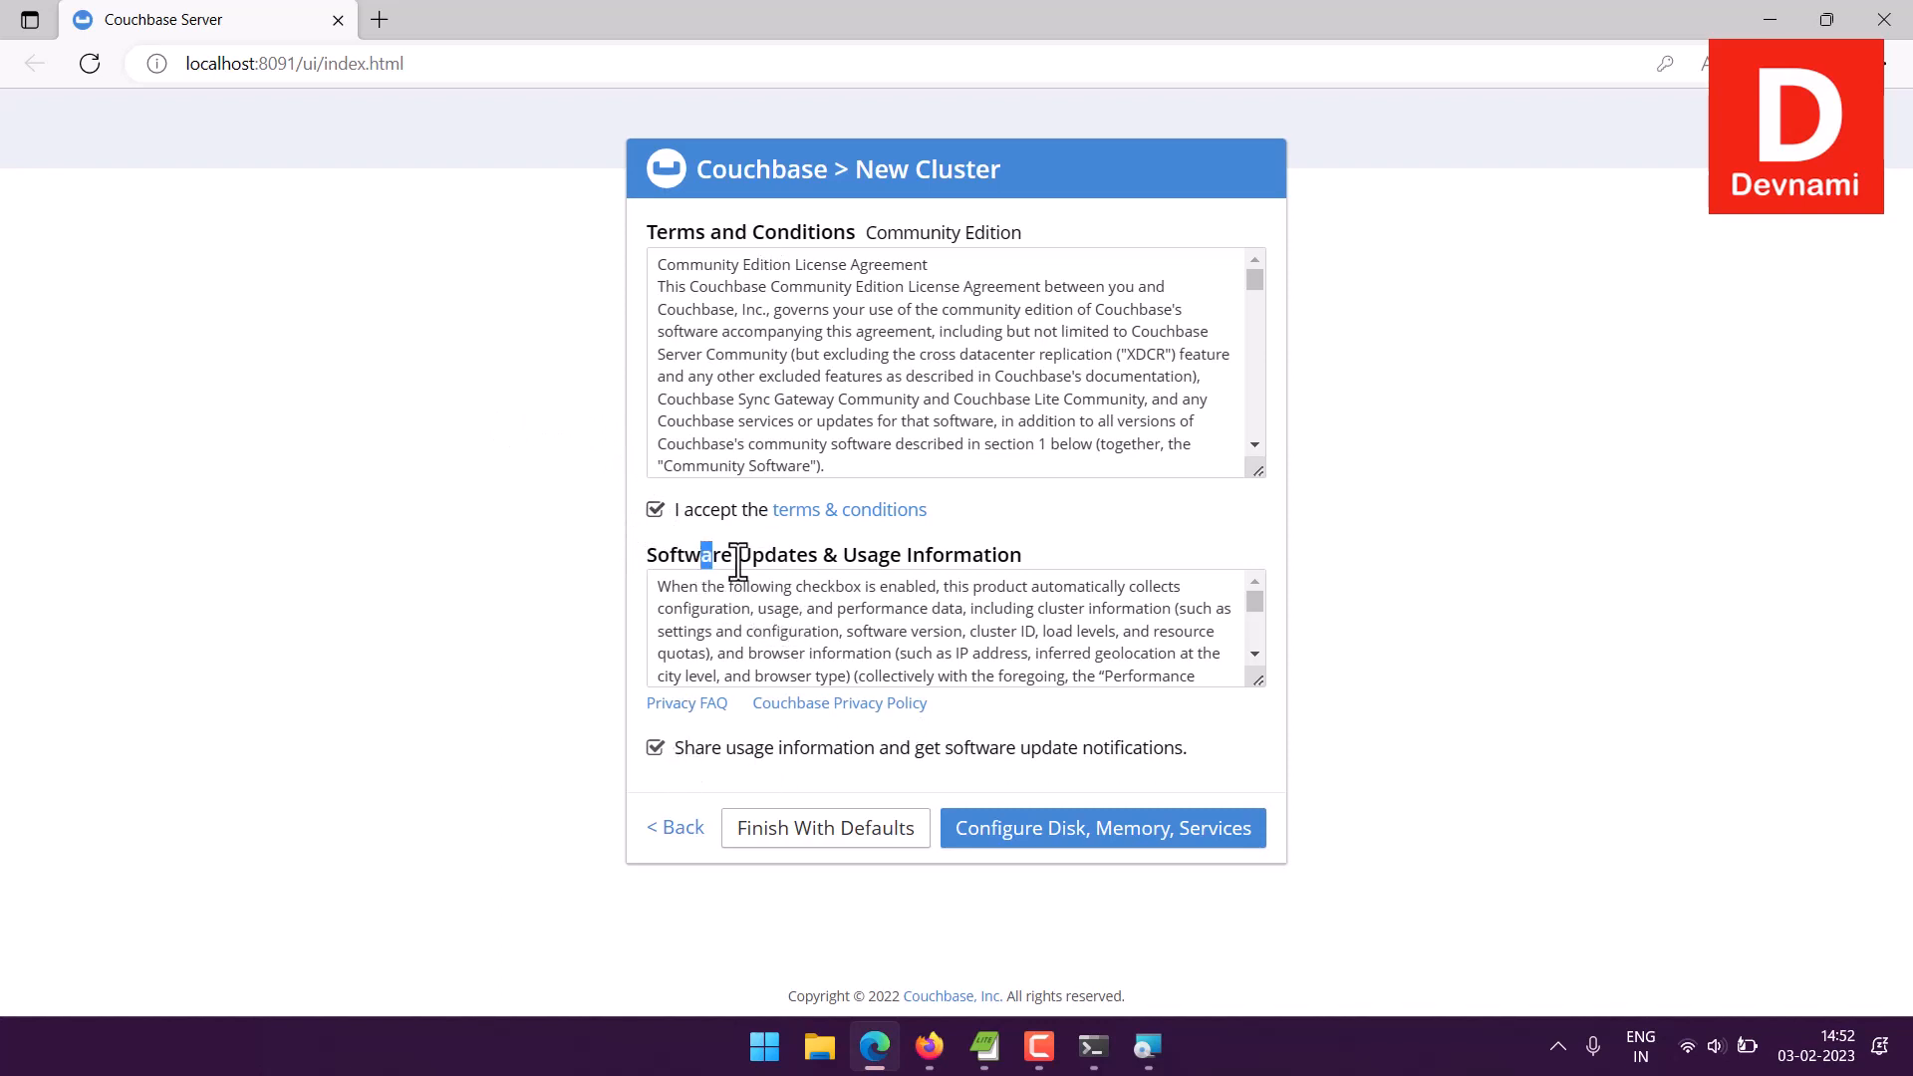
Opt out of sharing usage information and update notifications, and continue to the disk, memory and services configuration
{"action": "left_click_drag", "start_coordinate": [703, 555], "coordinate": [1024, 556]}
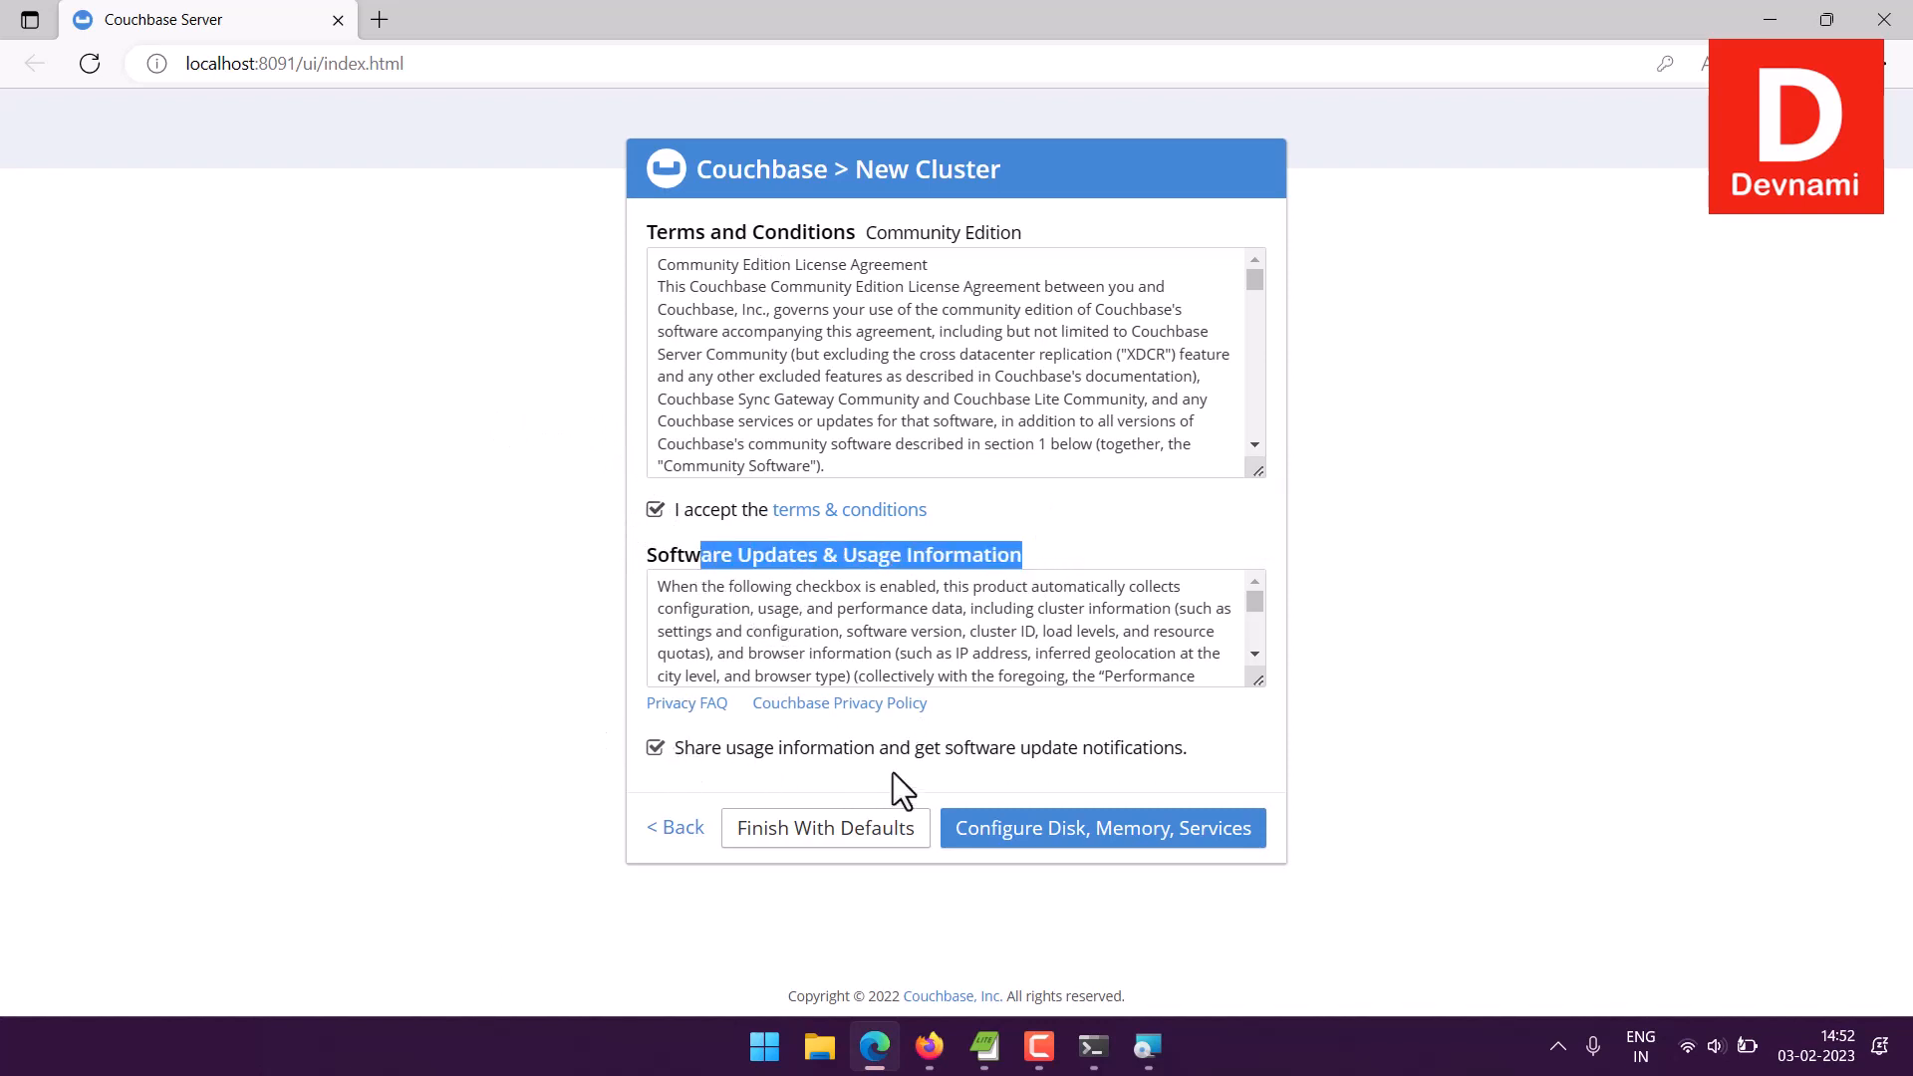
{"action": "left_click", "coordinate": [656, 752]}
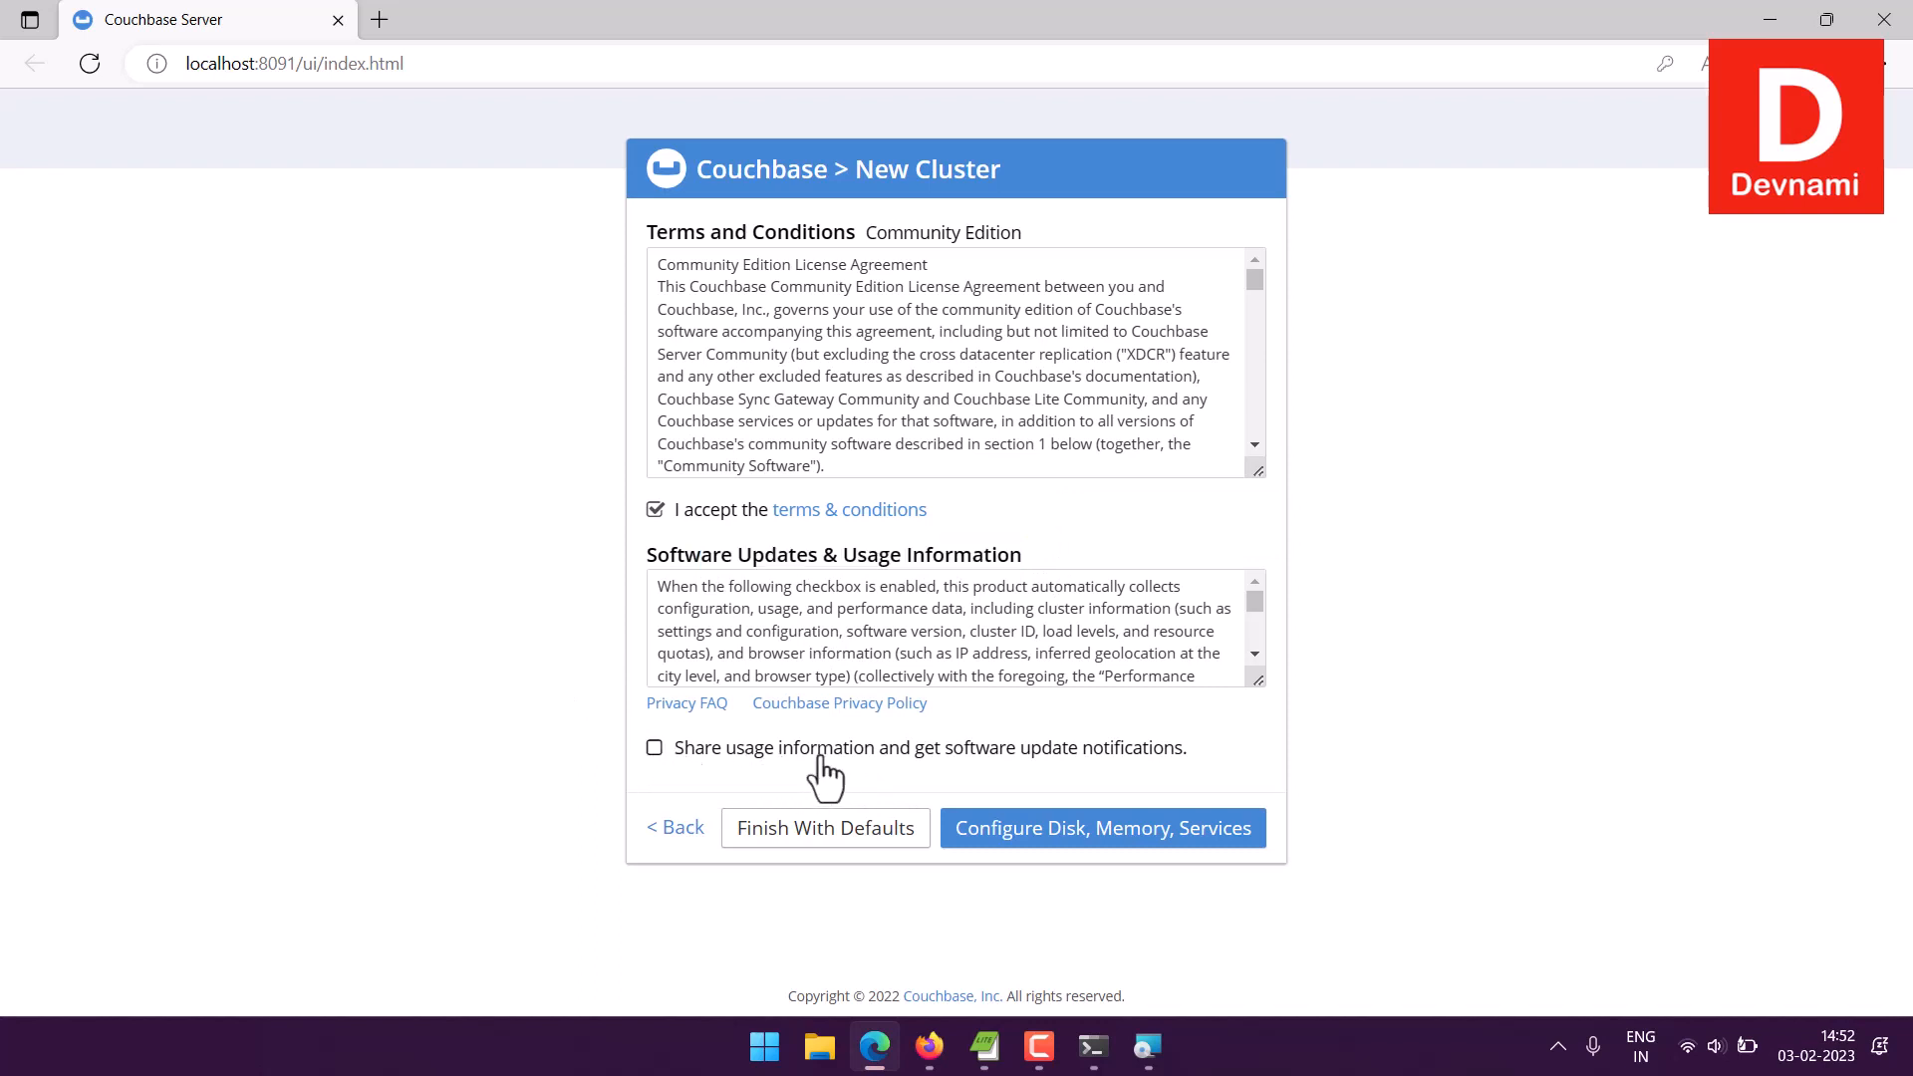
{"action": "left_click", "coordinate": [1089, 847]}
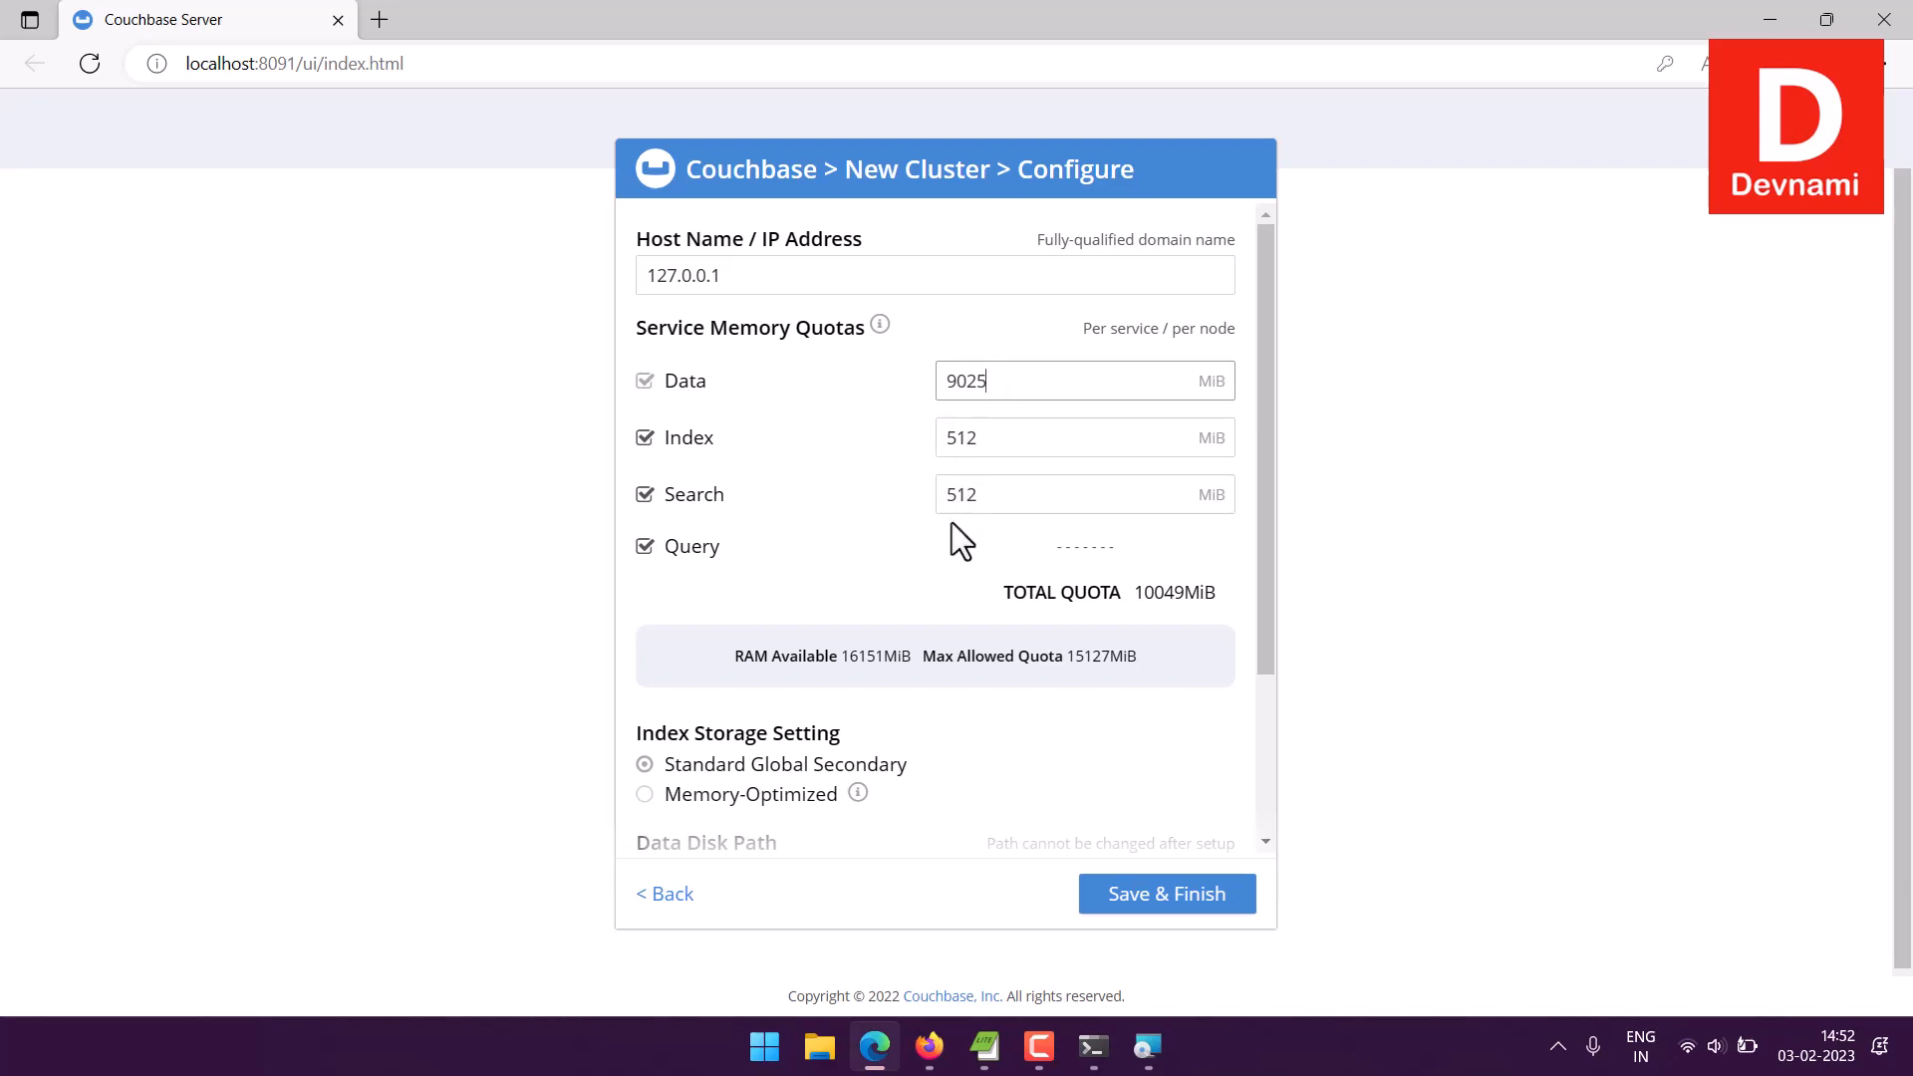
Keep the default memory quotas, index storage and disk paths, finish the cluster setup, and decline saving the password in the browser
{"action": "scroll", "coordinate": [1065, 431], "scroll_direction": "down", "scroll_amount": 1}
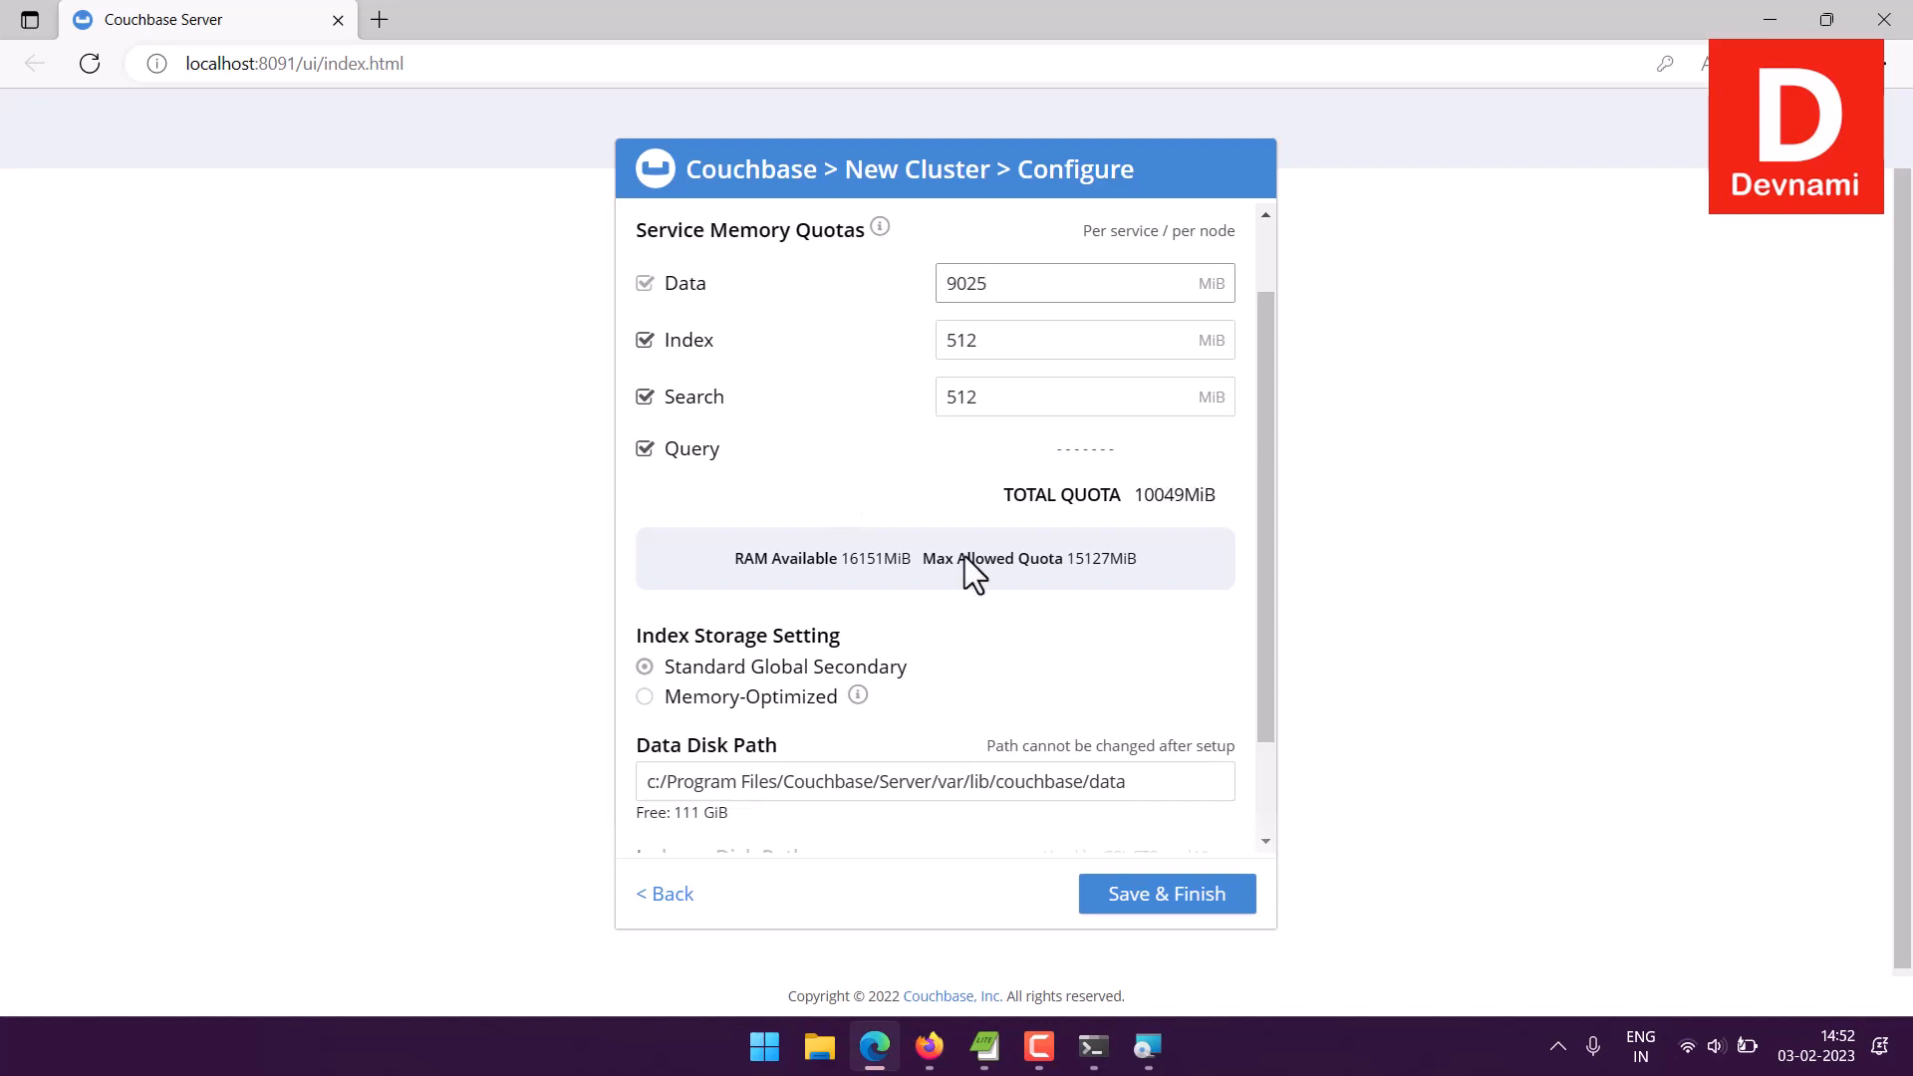
{"action": "scroll", "coordinate": [978, 595], "scroll_direction": "down", "scroll_amount": 2}
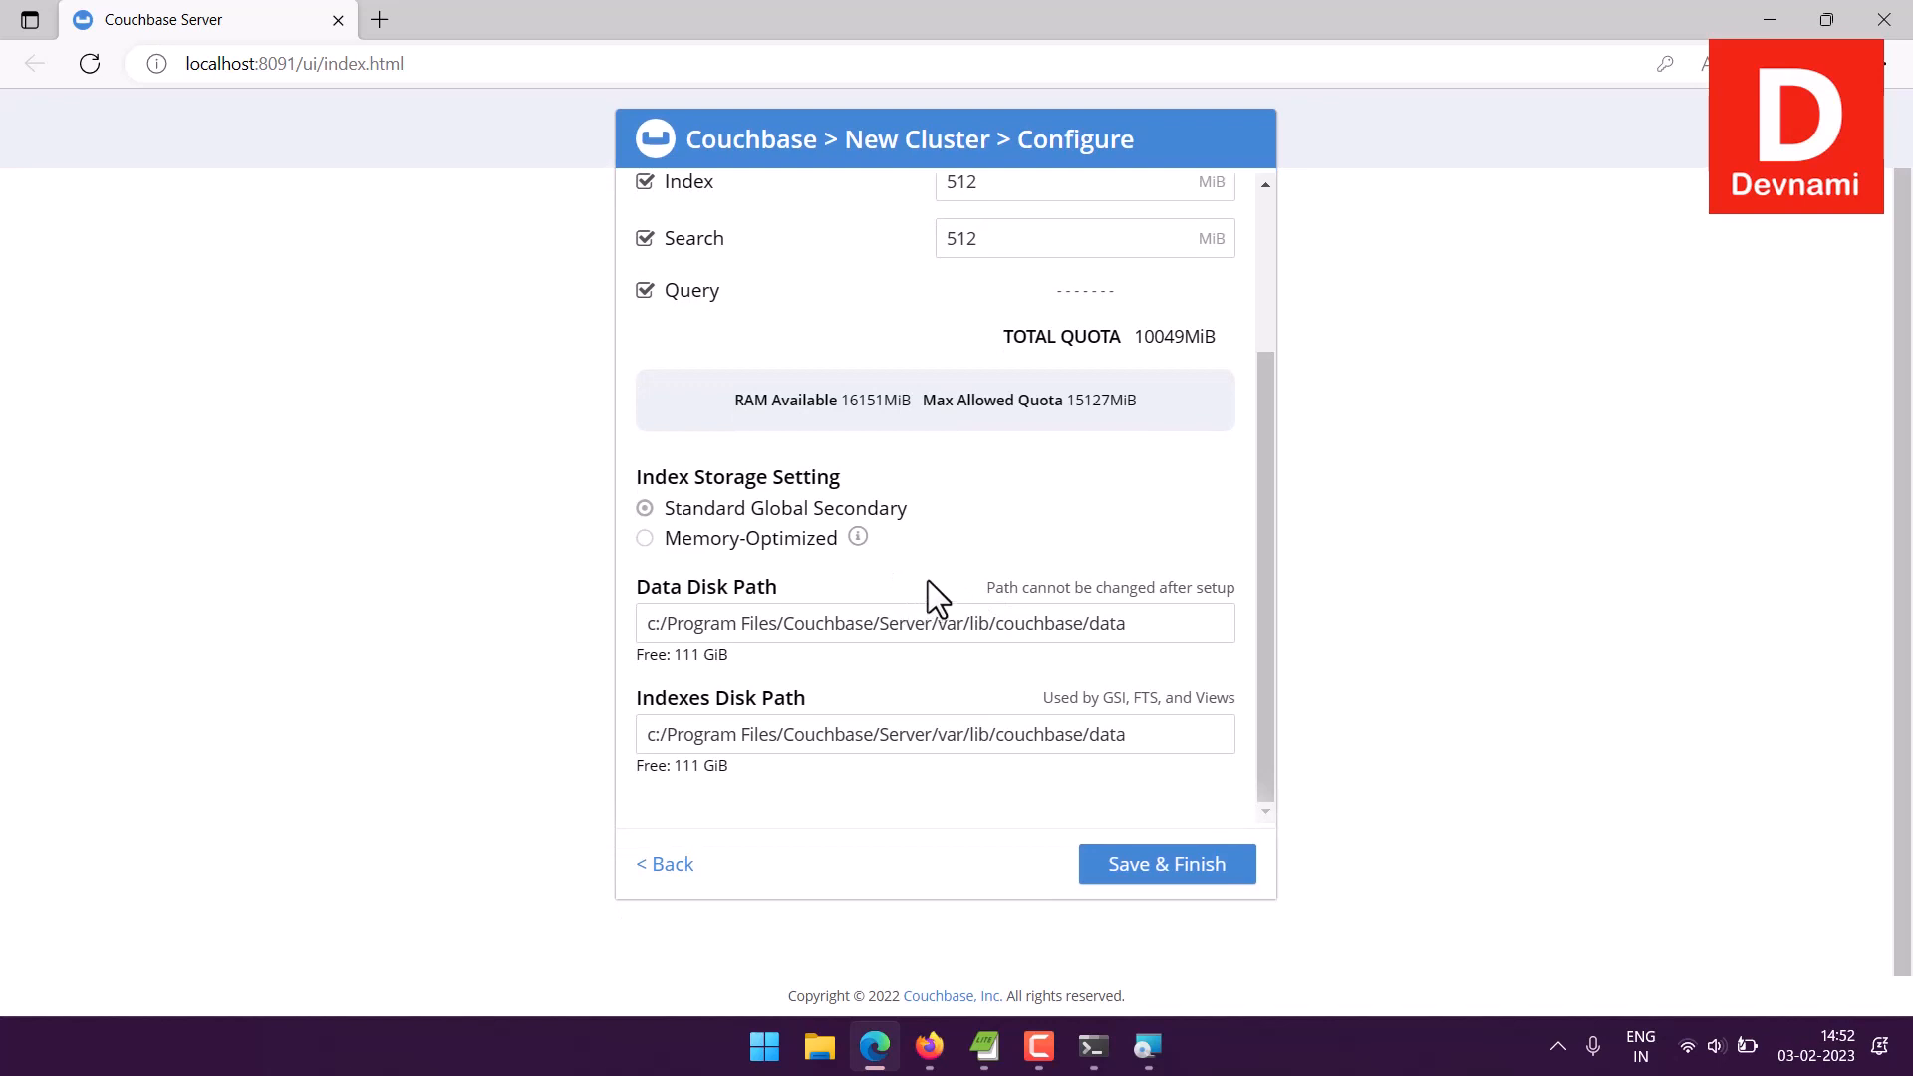
{"action": "left_click_drag", "start_coordinate": [843, 403], "coordinate": [1140, 392]}
{"action": "left_click", "coordinate": [1109, 420]}
{"action": "left_click", "coordinate": [1172, 865]}
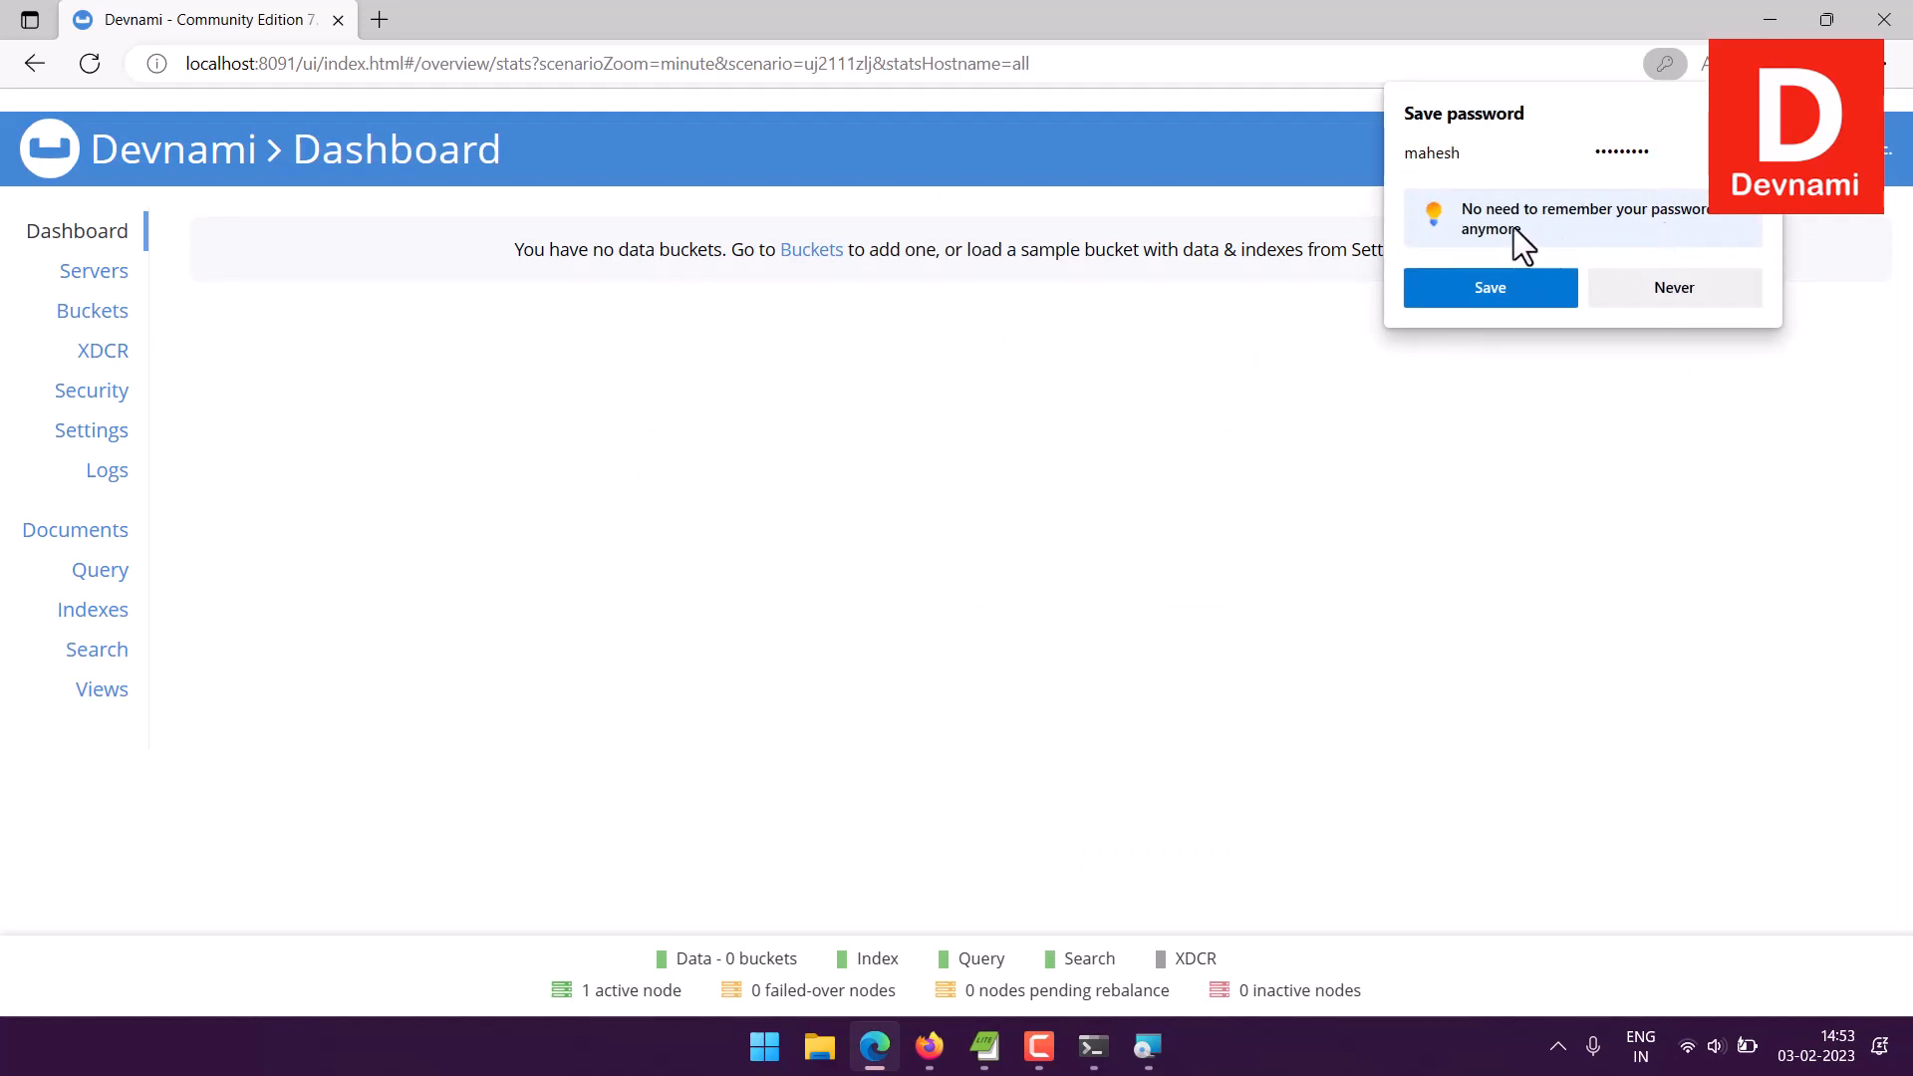
{"action": "left_click", "coordinate": [1674, 286]}
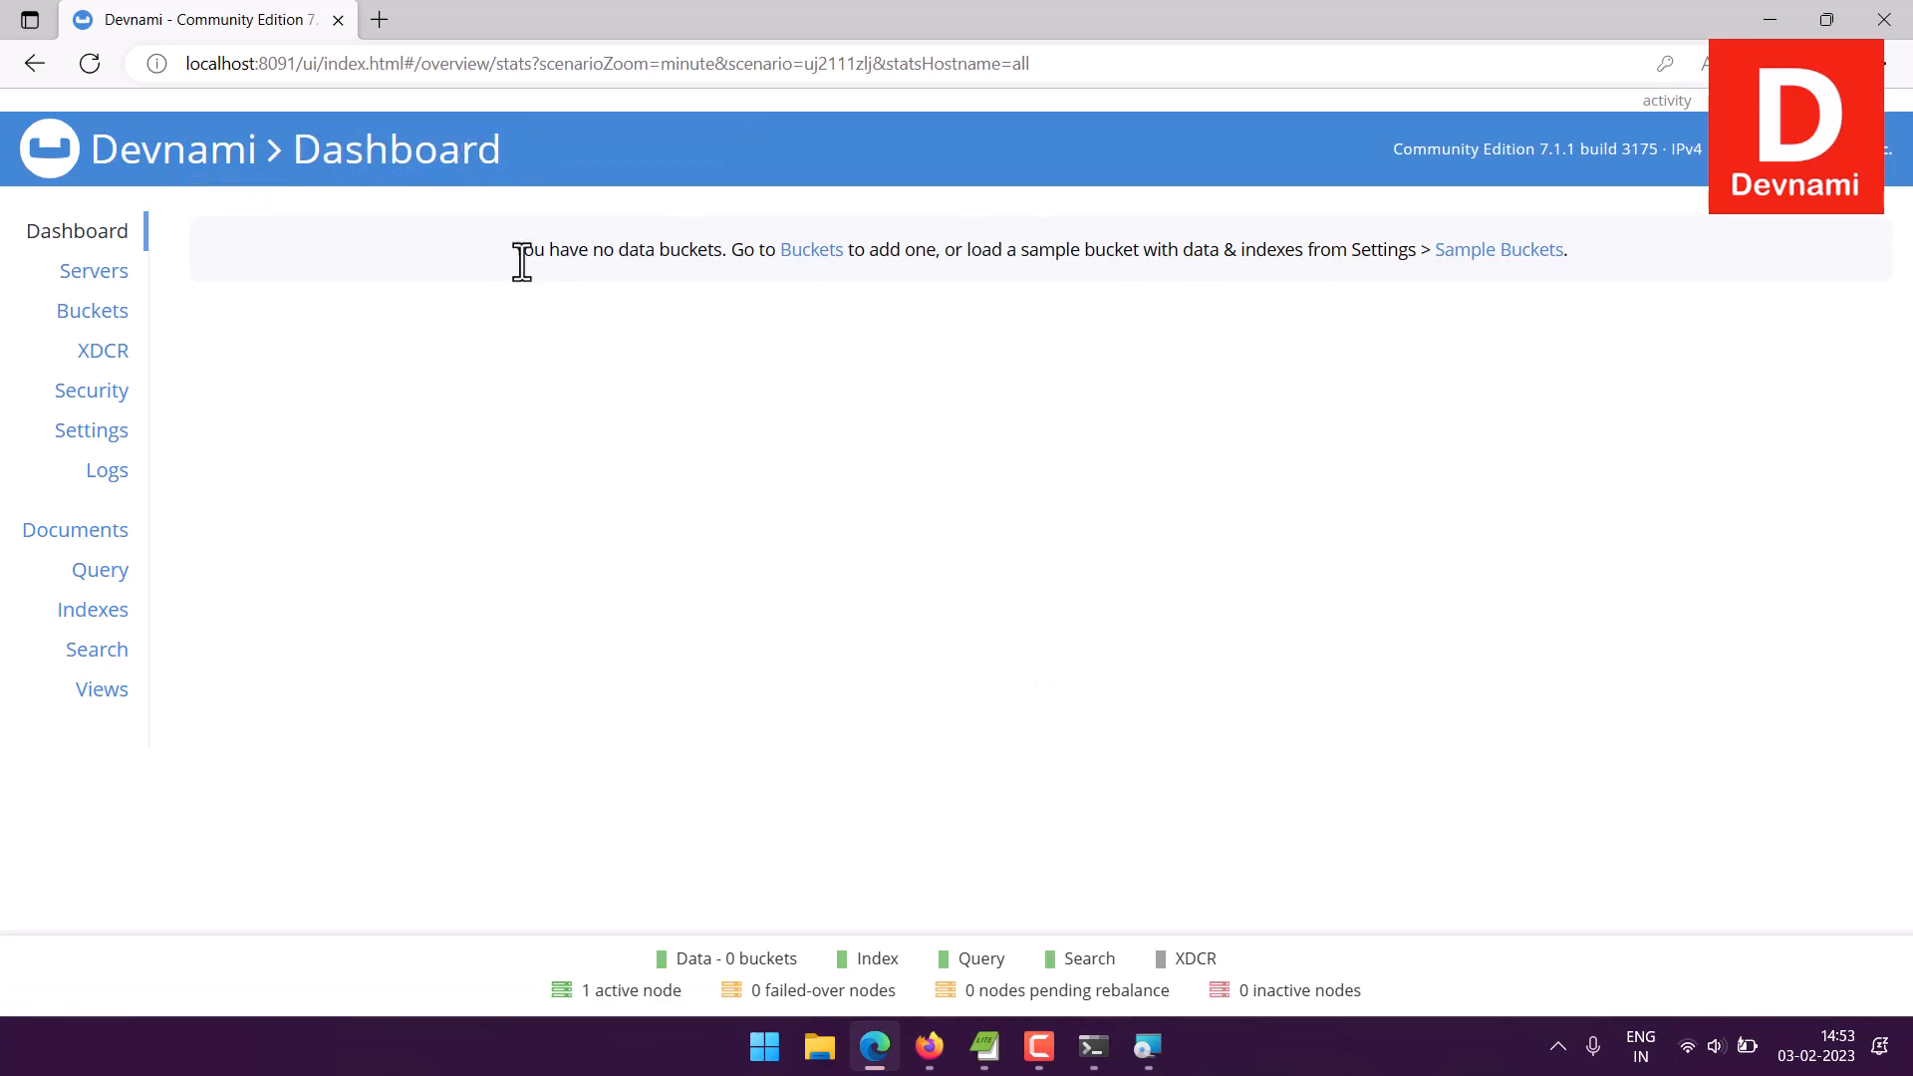
Read the dashboard's notice about data buckets and view the sample buckets offered in the cluster settings
{"action": "left_click_drag", "start_coordinate": [521, 262], "coordinate": [1670, 278]}
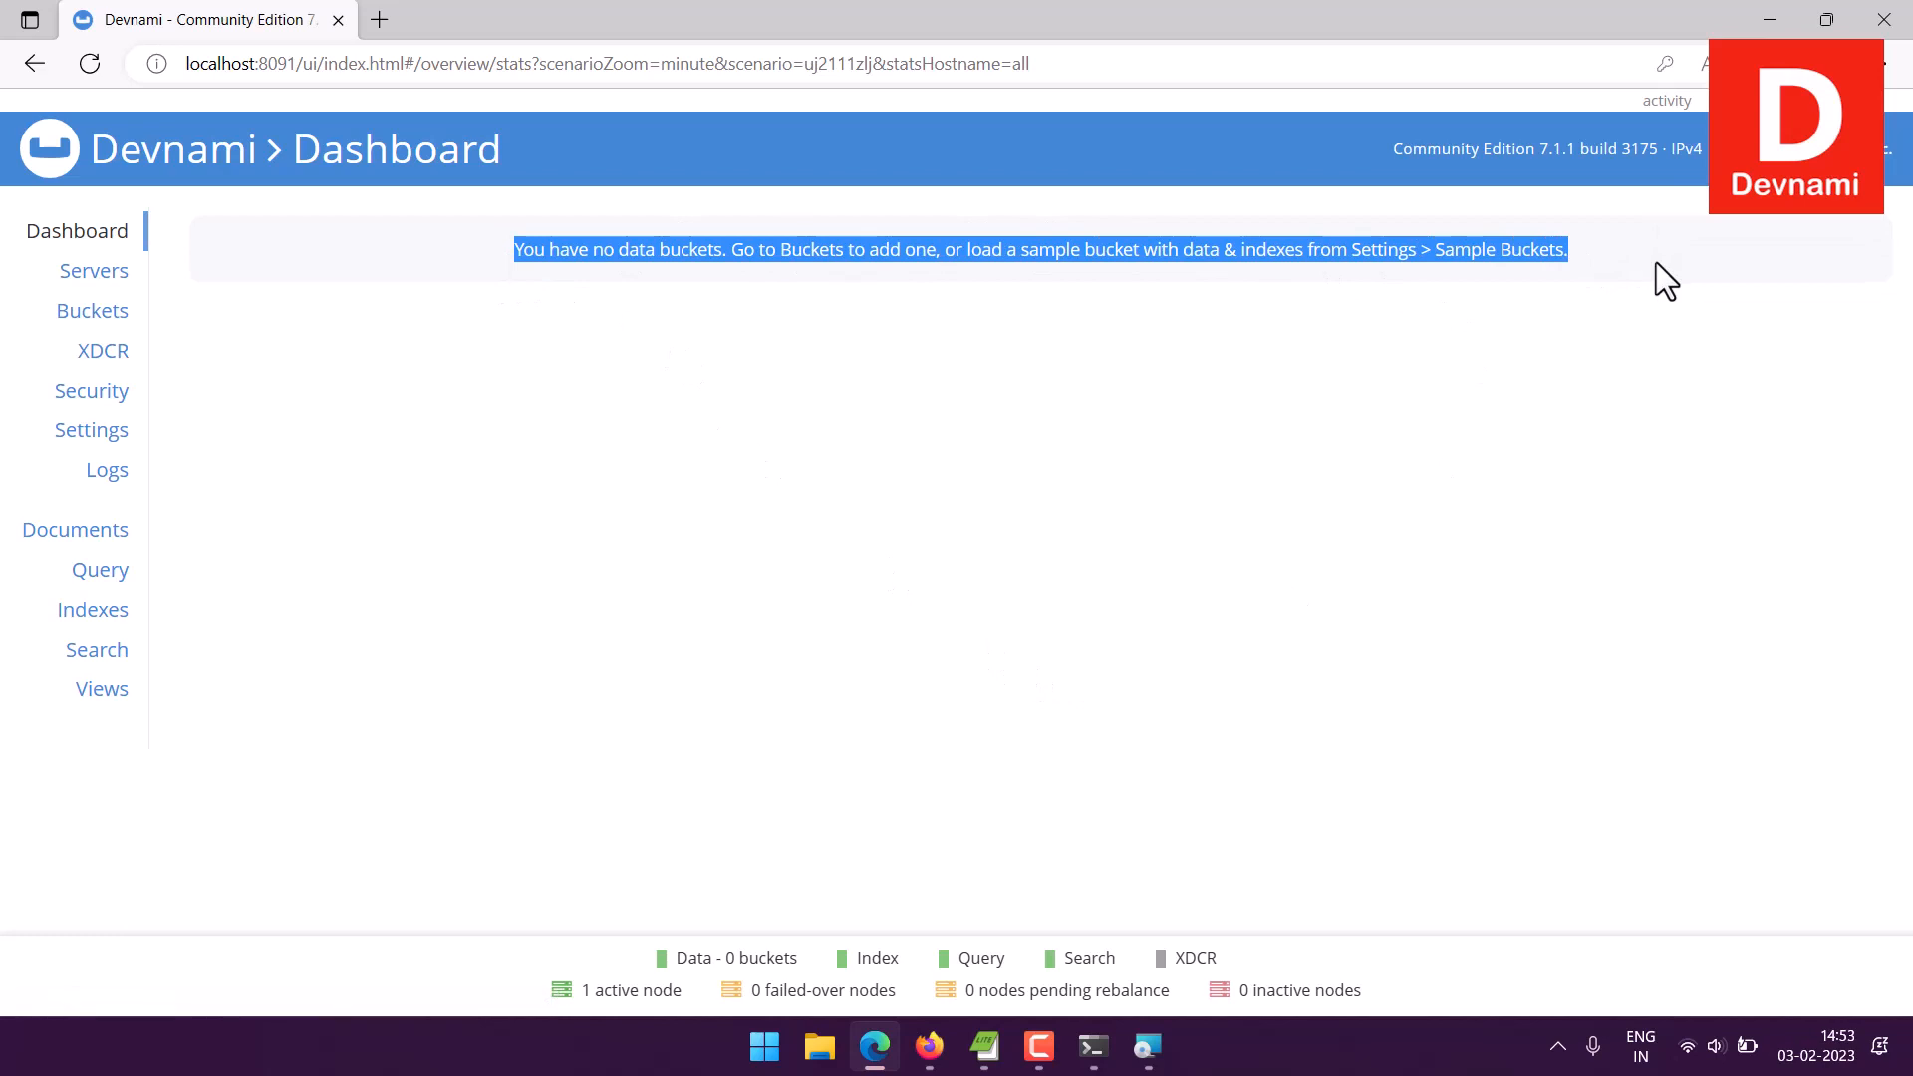
{"action": "left_click", "coordinate": [1655, 260]}
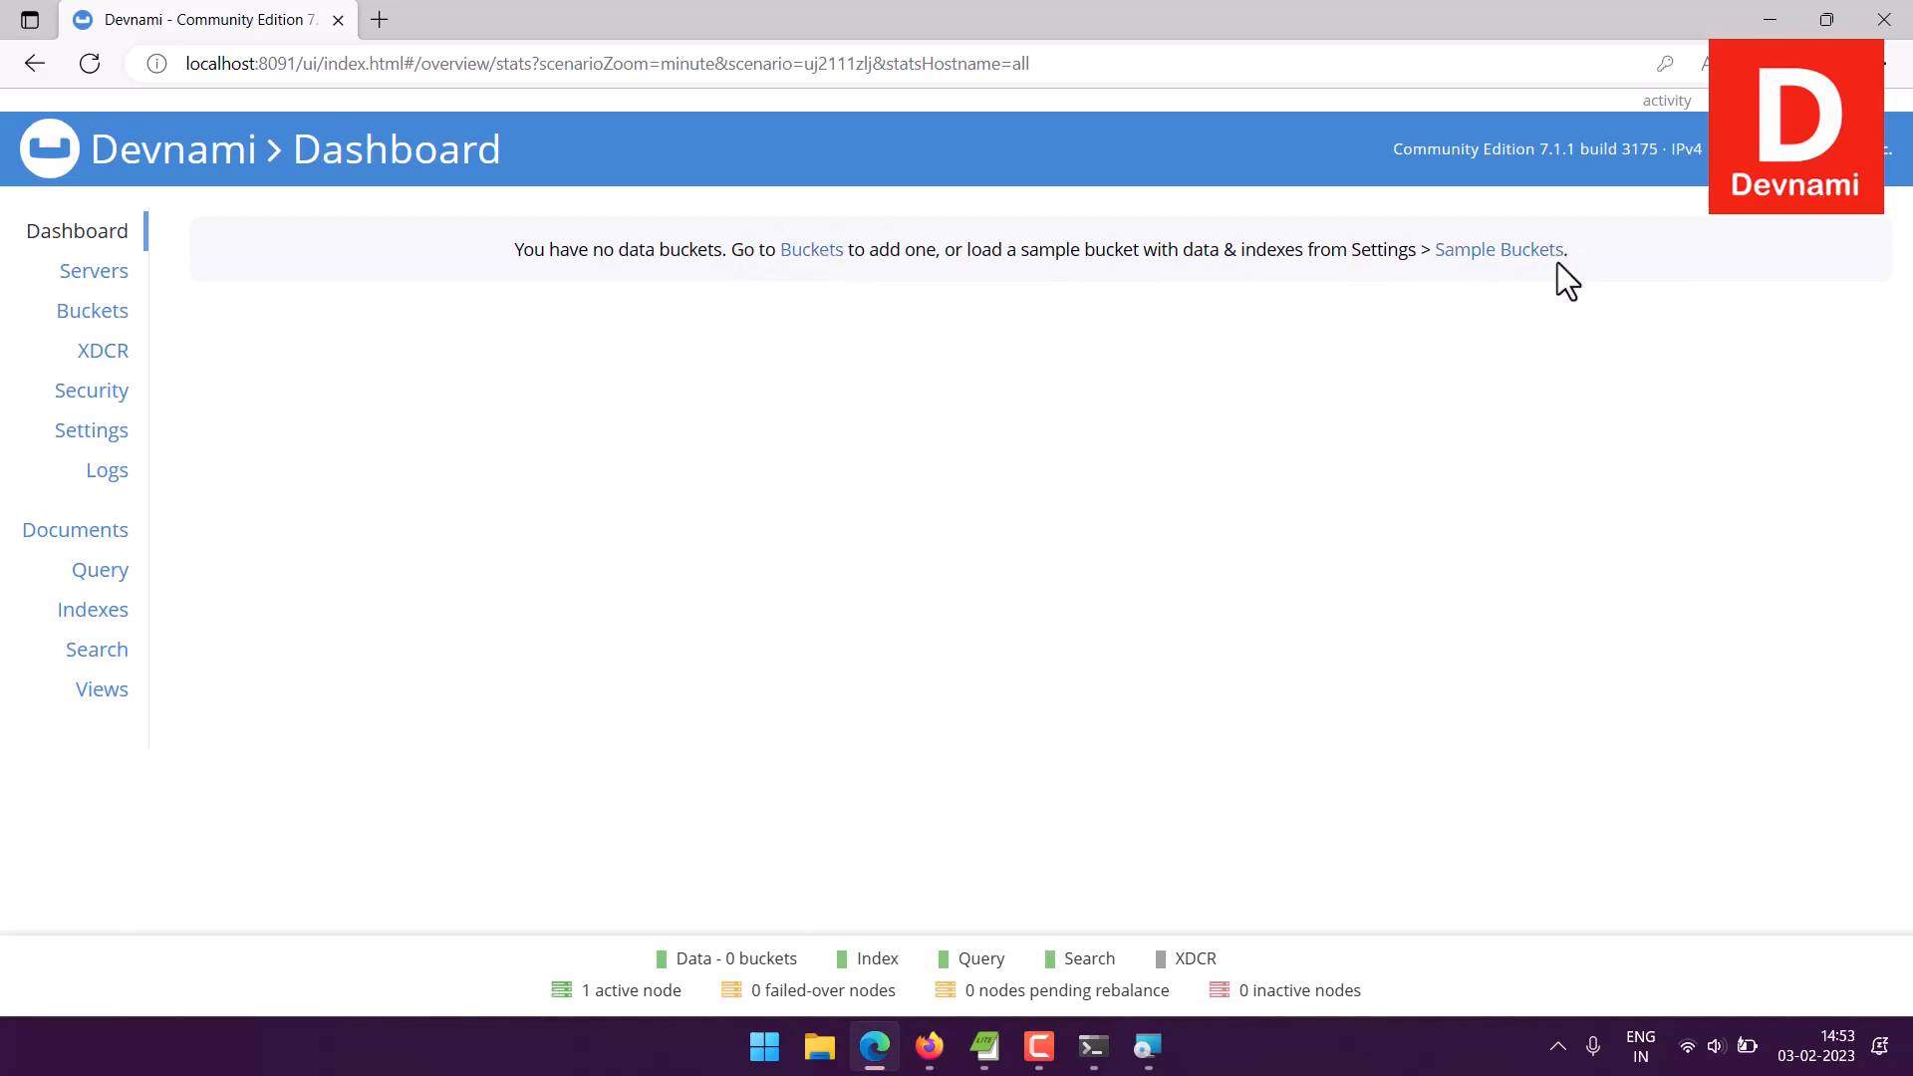
{"action": "left_click", "coordinate": [109, 430]}
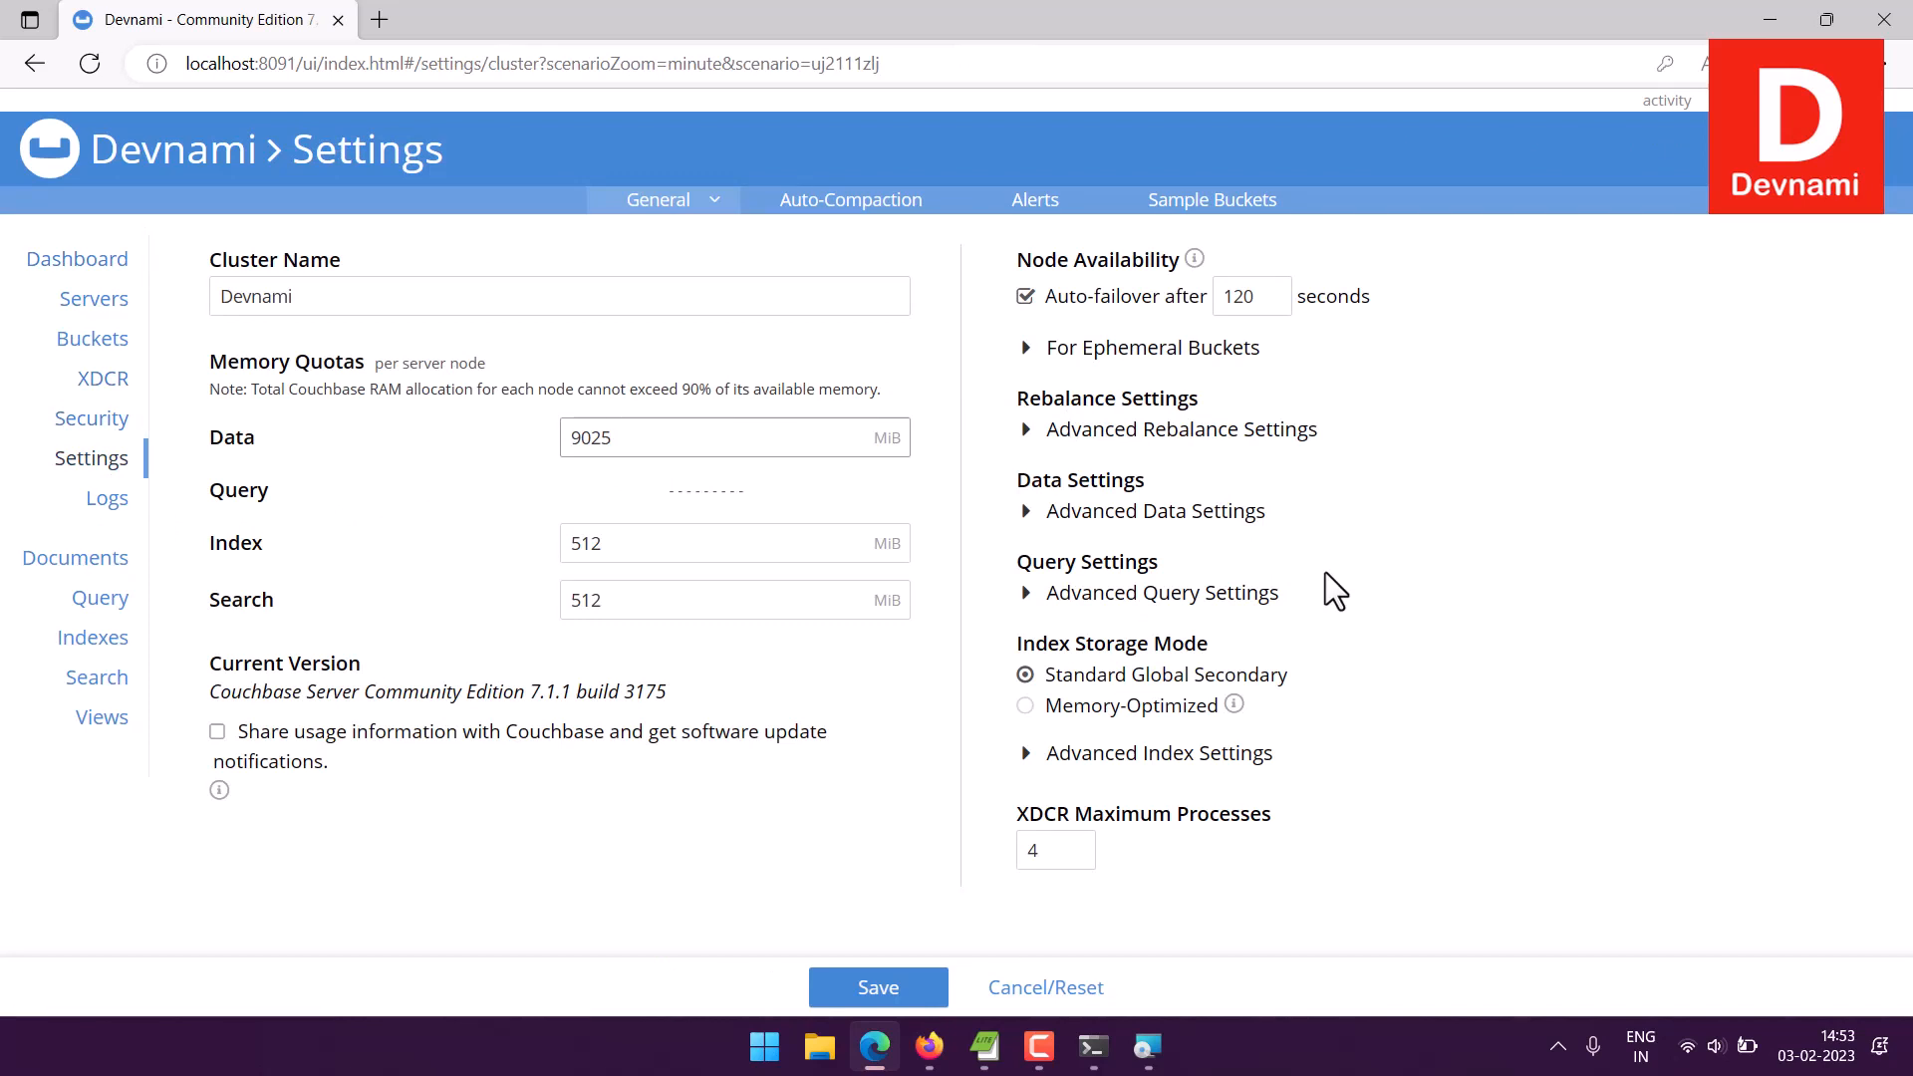
{"action": "left_click", "coordinate": [1214, 211]}
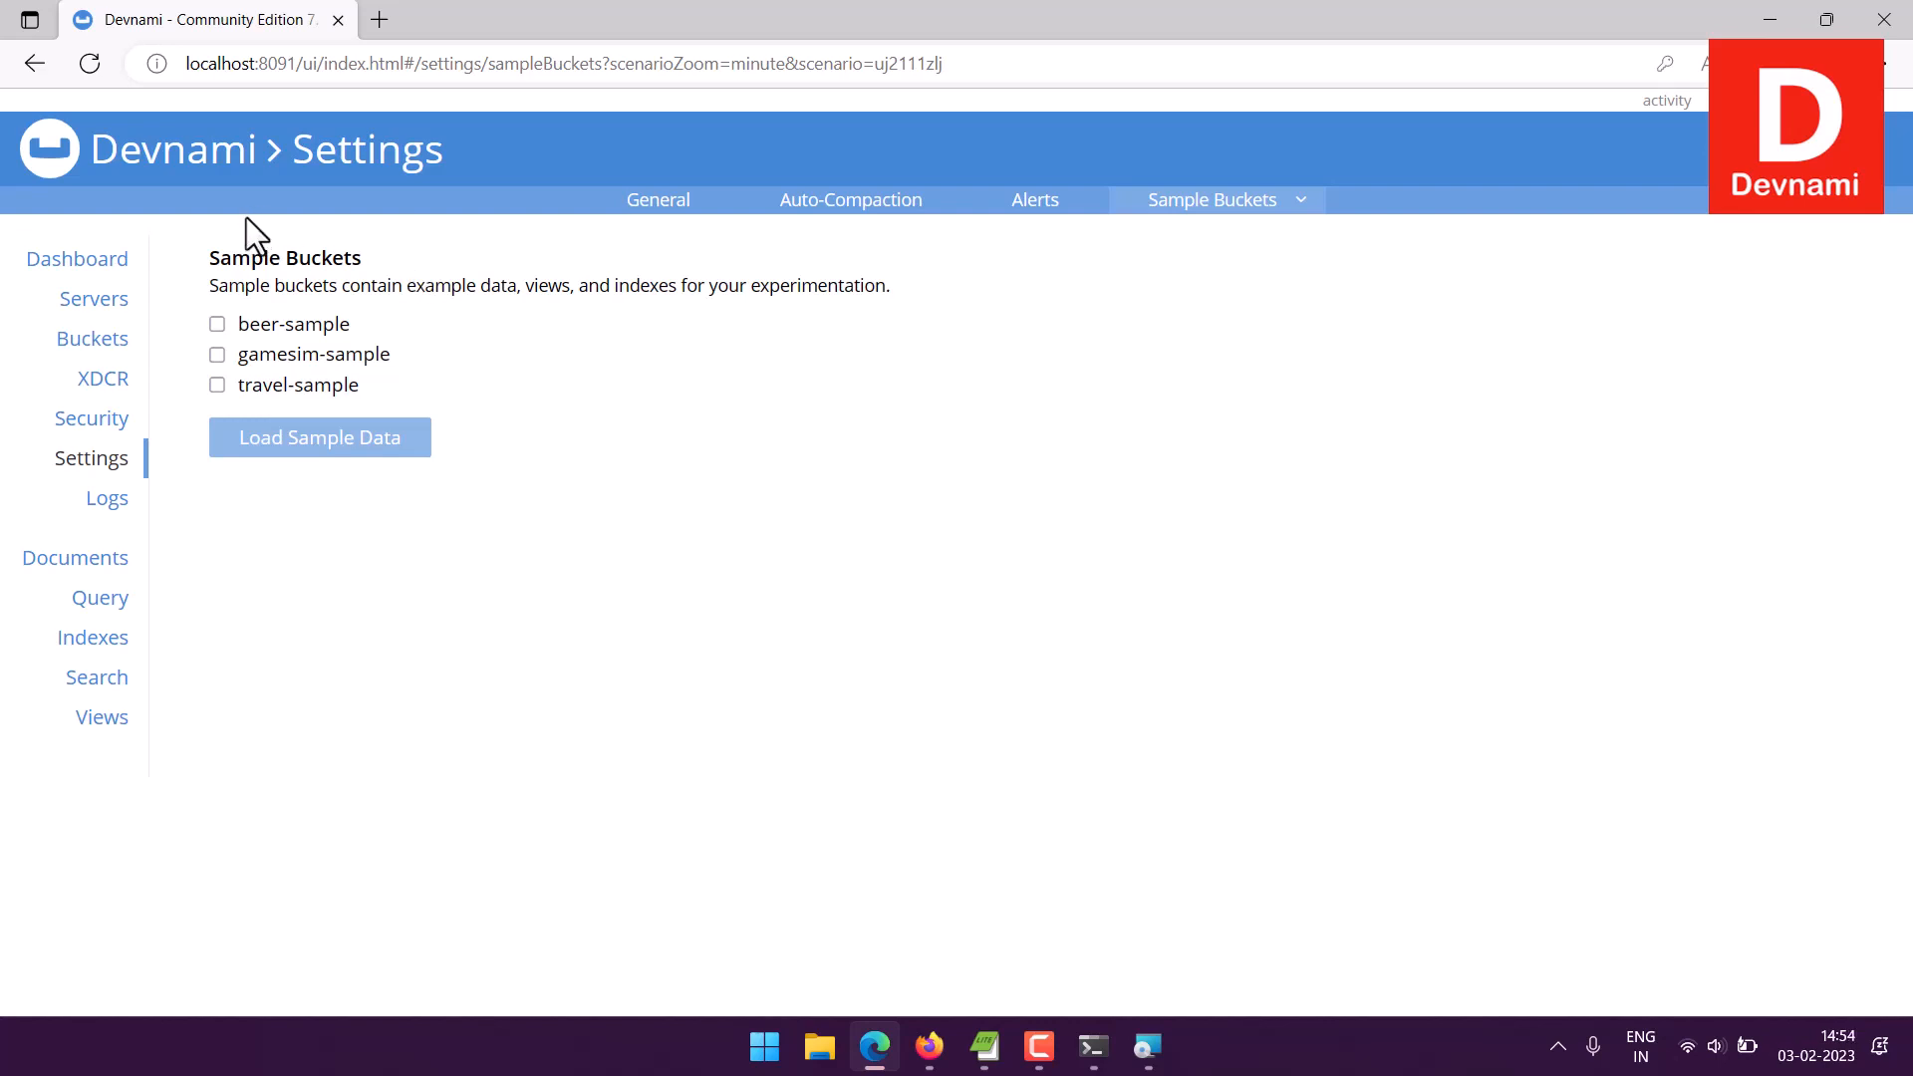
Examine the cluster's server list and the remote clusters and outgoing replications sections of XDCR
{"action": "left_click", "coordinate": [92, 300]}
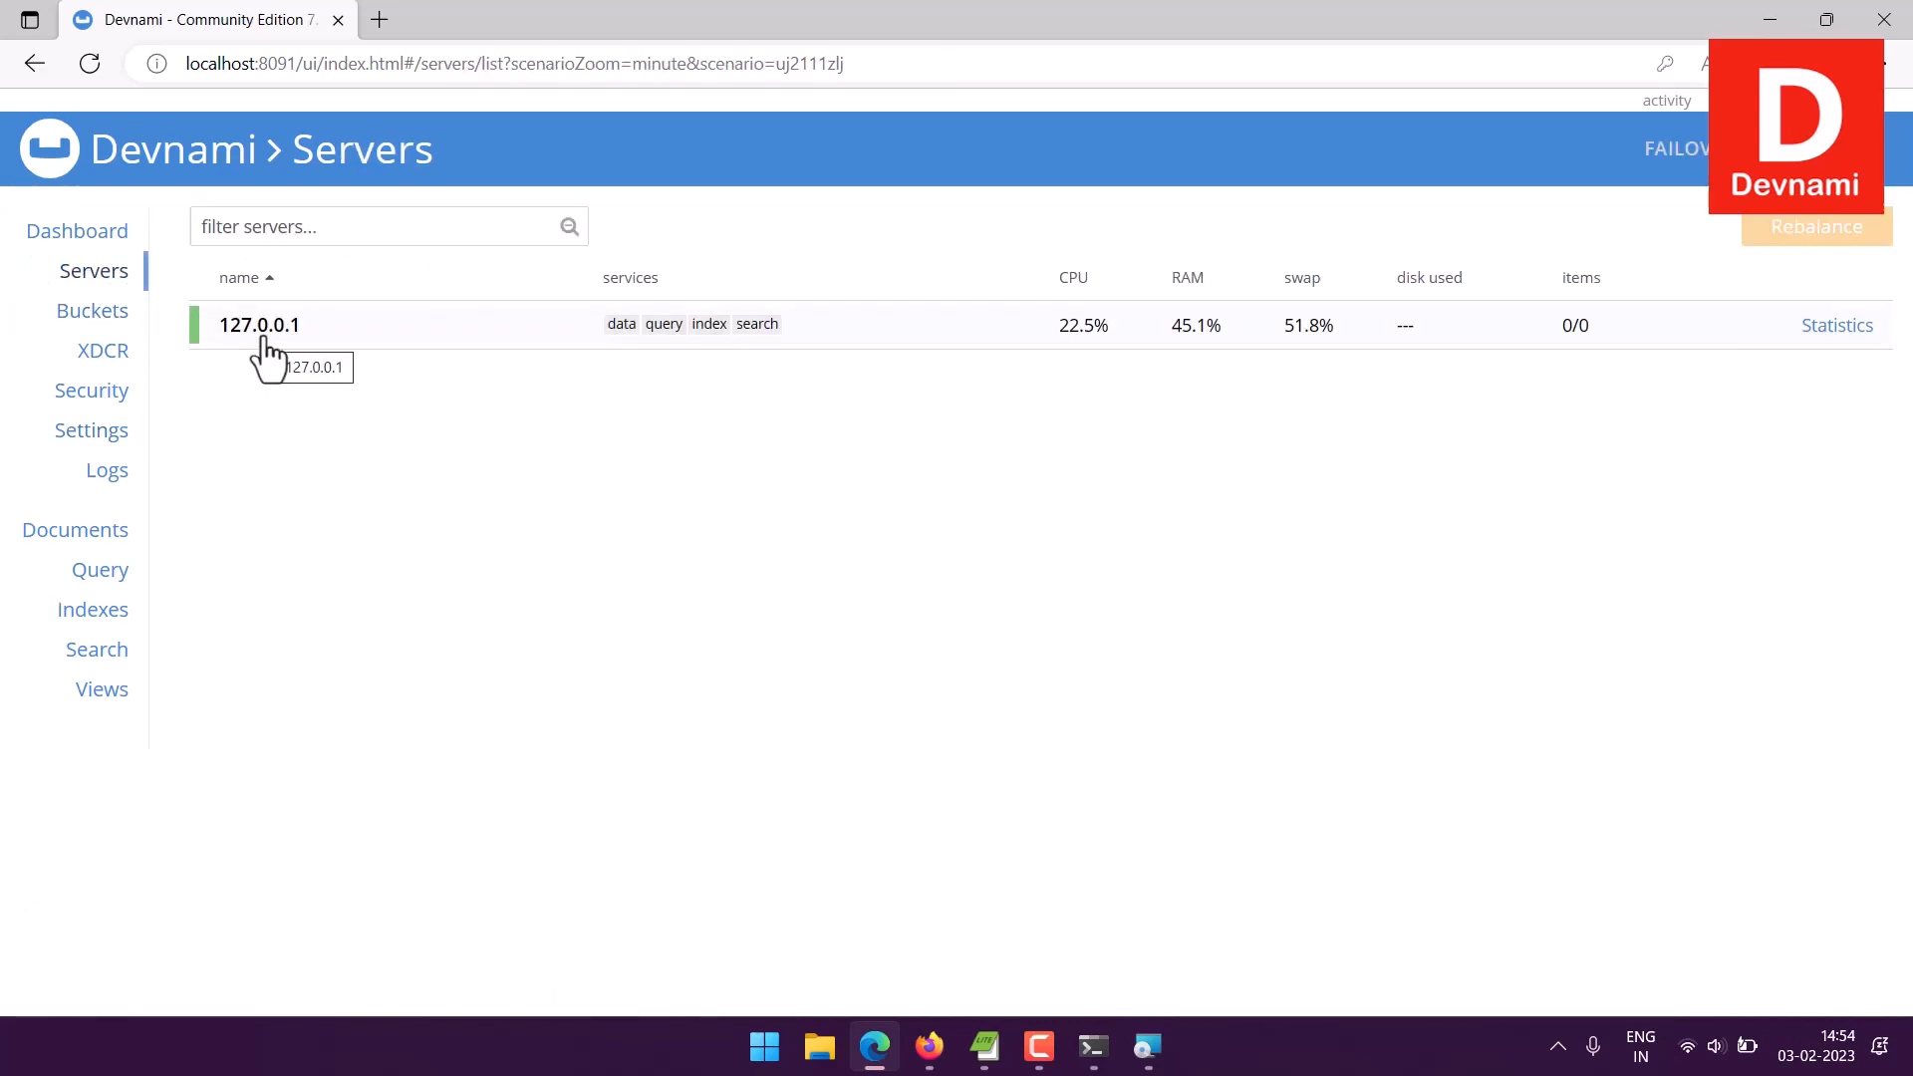
{"action": "left_click", "coordinate": [86, 359]}
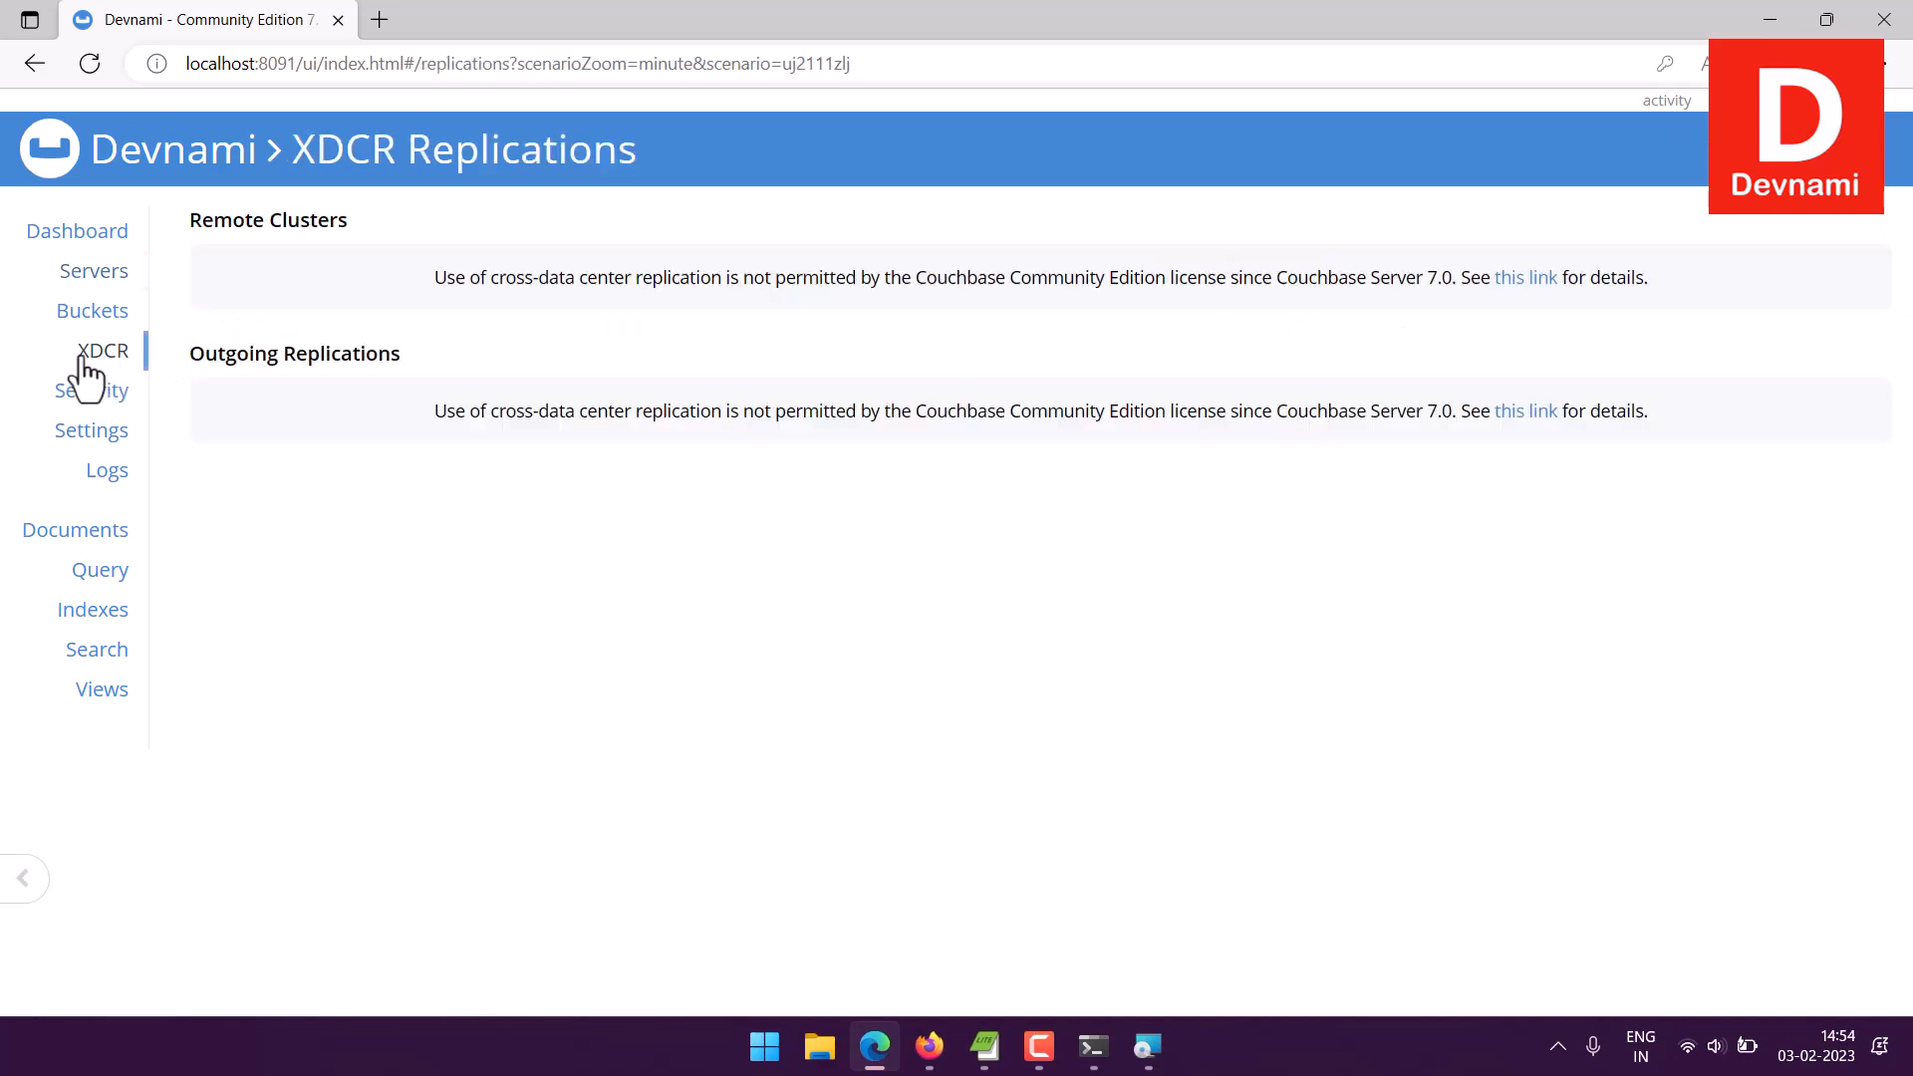
{"action": "left_click_drag", "start_coordinate": [203, 220], "coordinate": [363, 218]}
{"action": "left_click", "coordinate": [363, 219]}
{"action": "left_click_drag", "start_coordinate": [197, 356], "coordinate": [342, 355]}
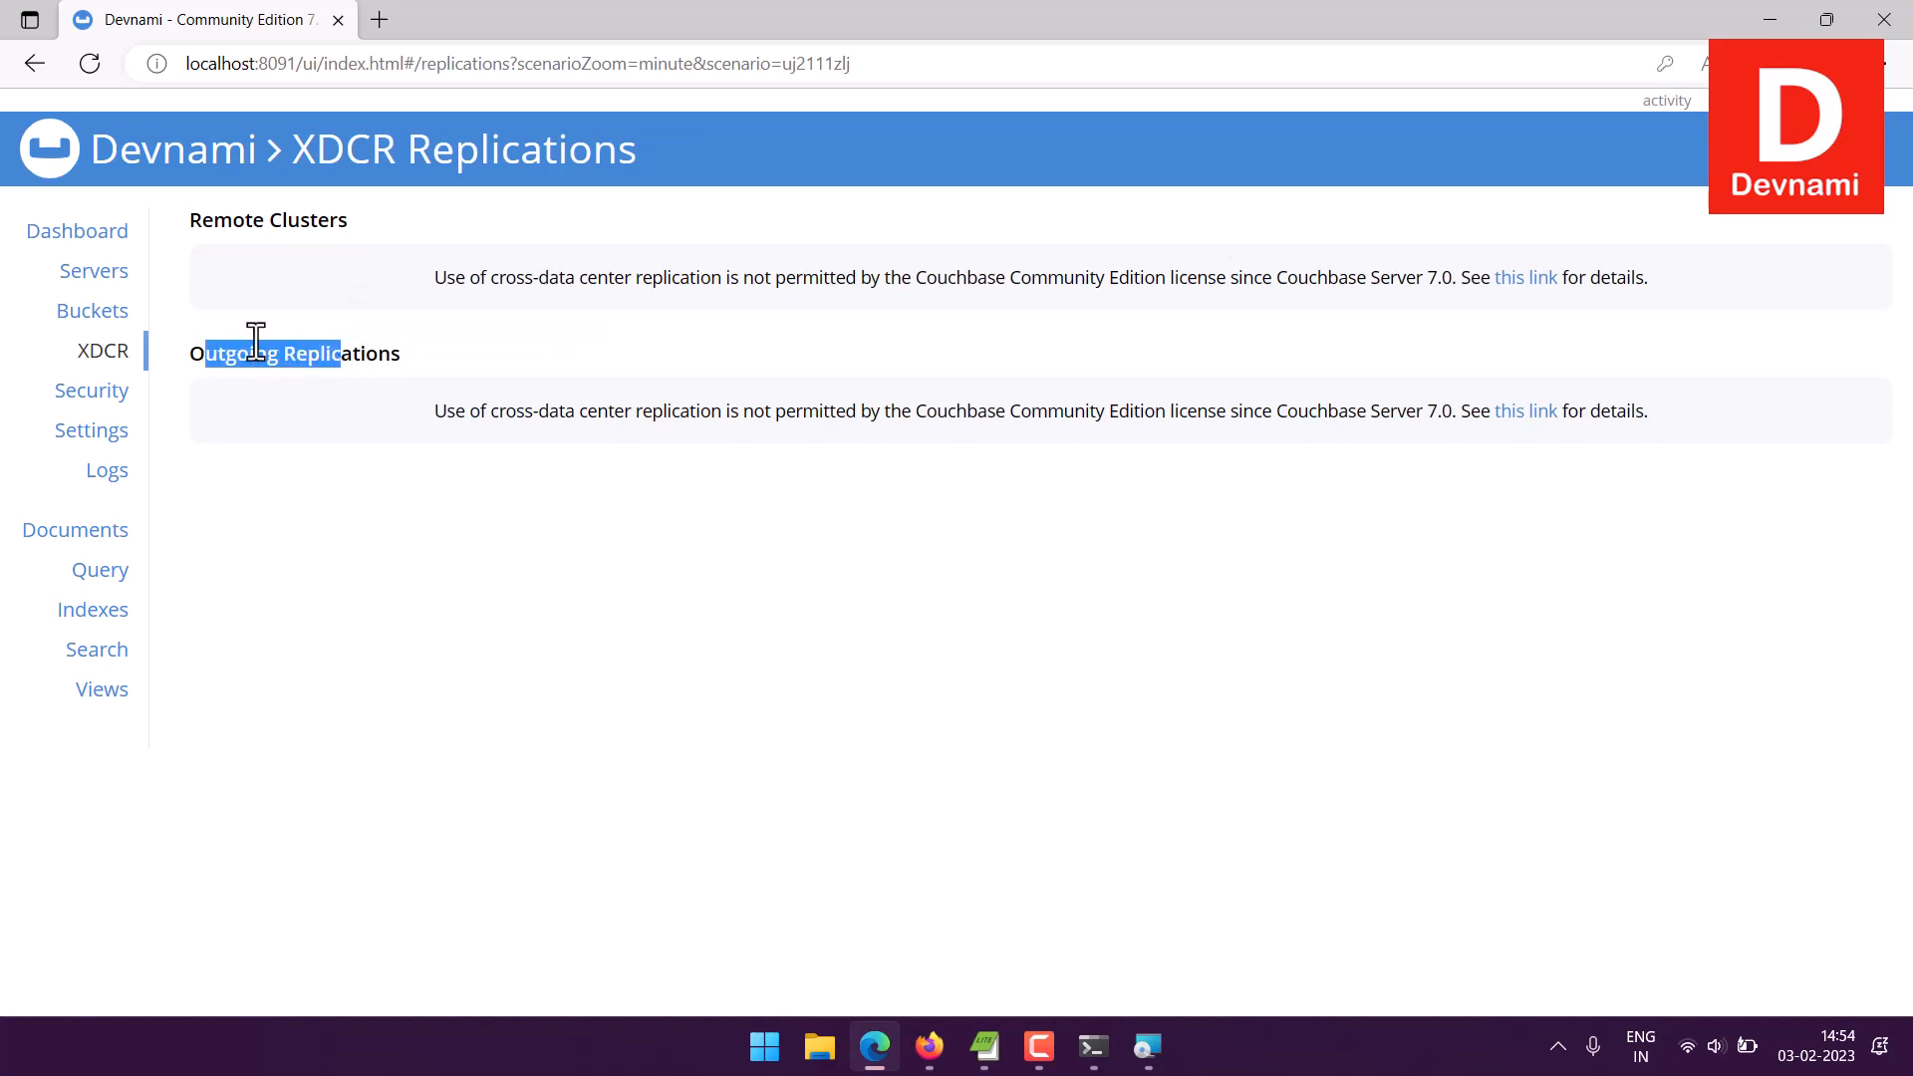
{"action": "left_click", "coordinate": [278, 356]}
Open the cluster's security page and read the notice about its users
{"action": "left_click", "coordinate": [118, 398]}
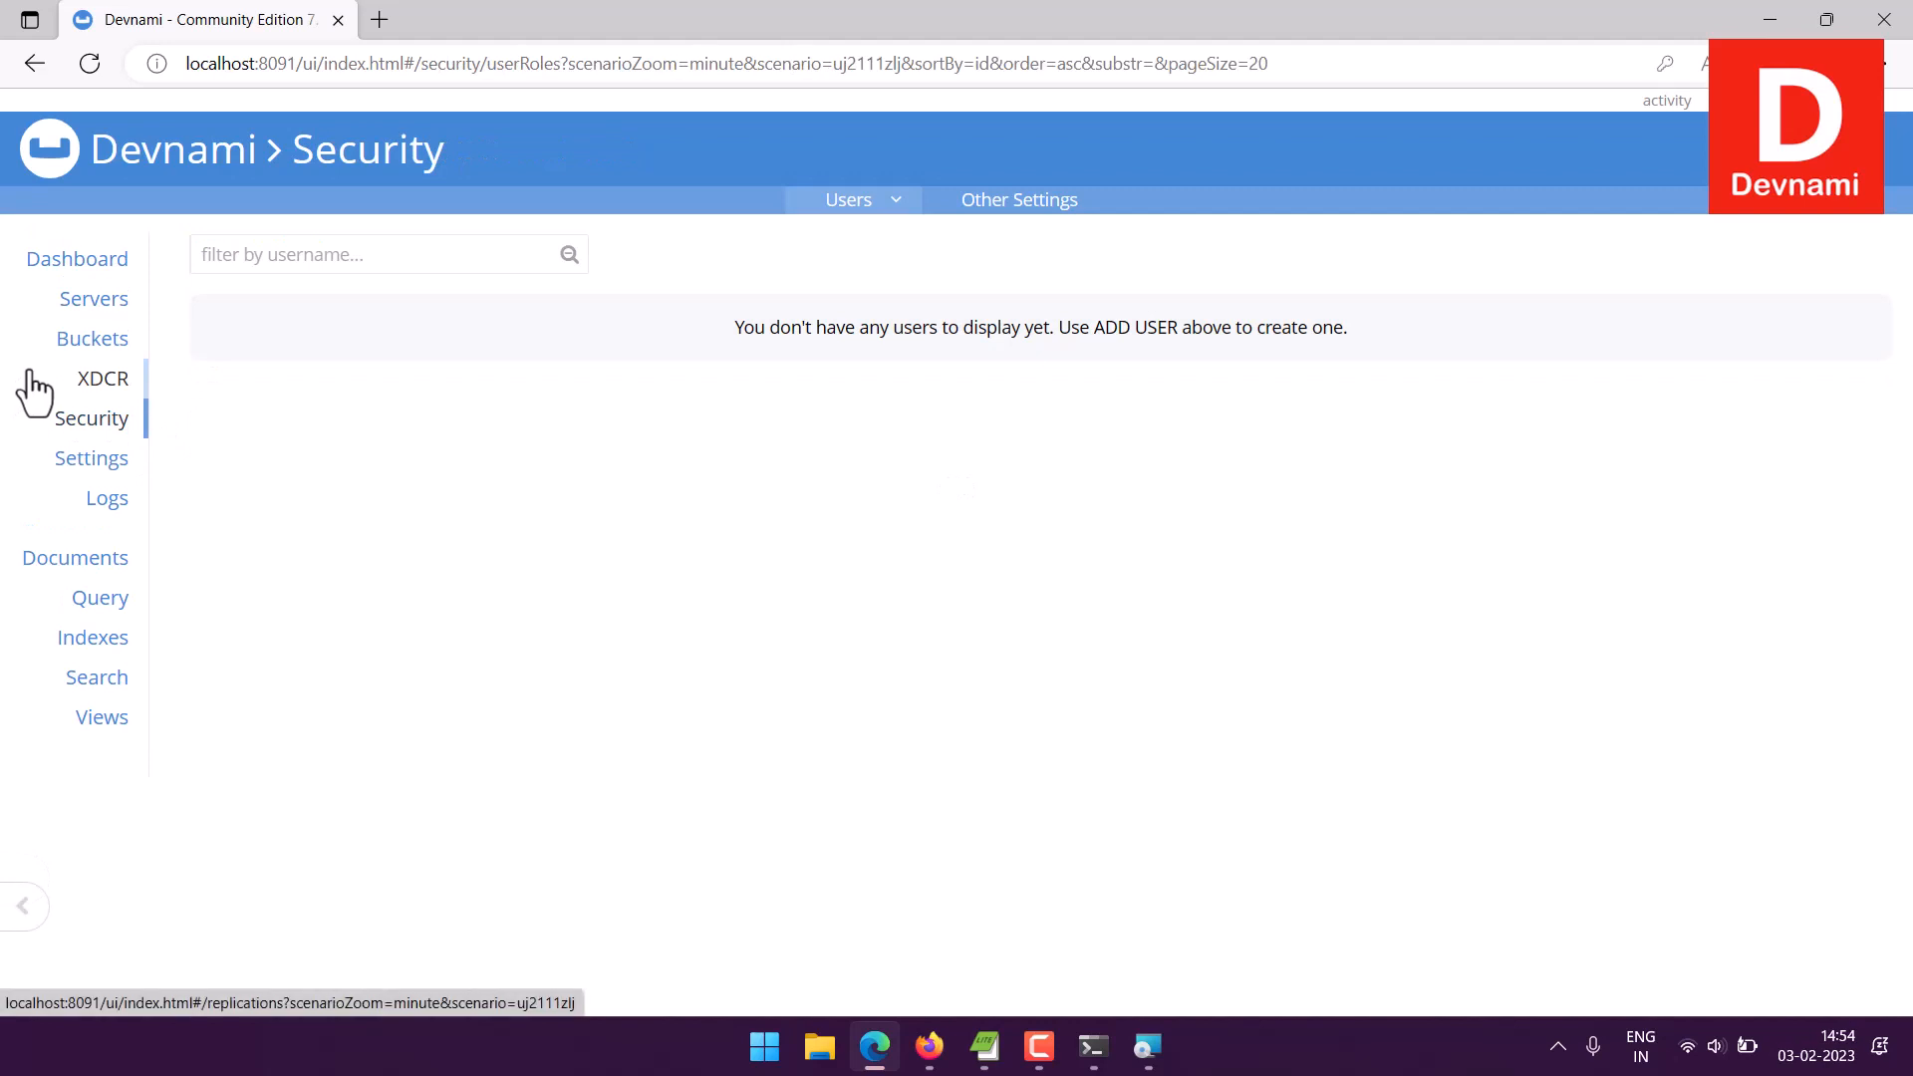
{"action": "left_click_drag", "start_coordinate": [734, 328], "coordinate": [1349, 328]}
{"action": "left_click", "coordinate": [1142, 268]}
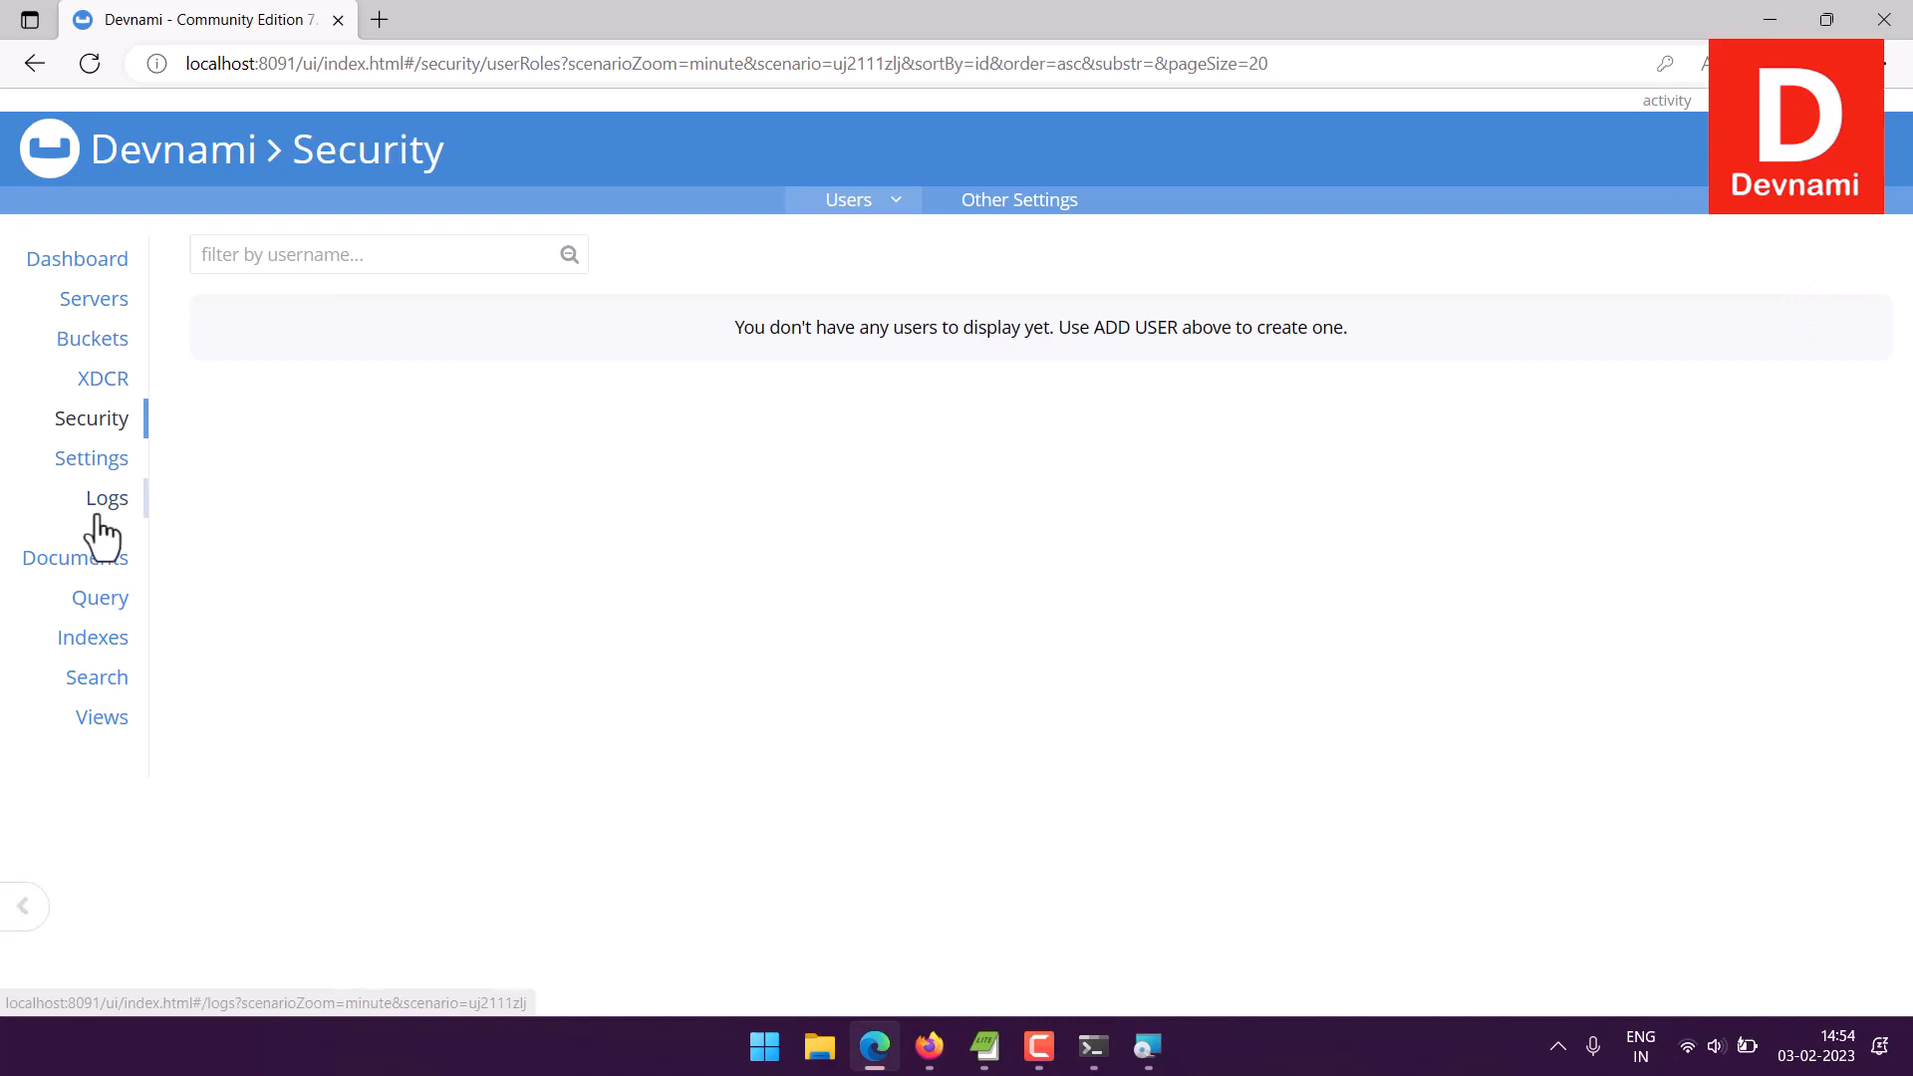
Examine the cluster's event logs, including the most recent address change entry
{"action": "left_click", "coordinate": [40, 514]}
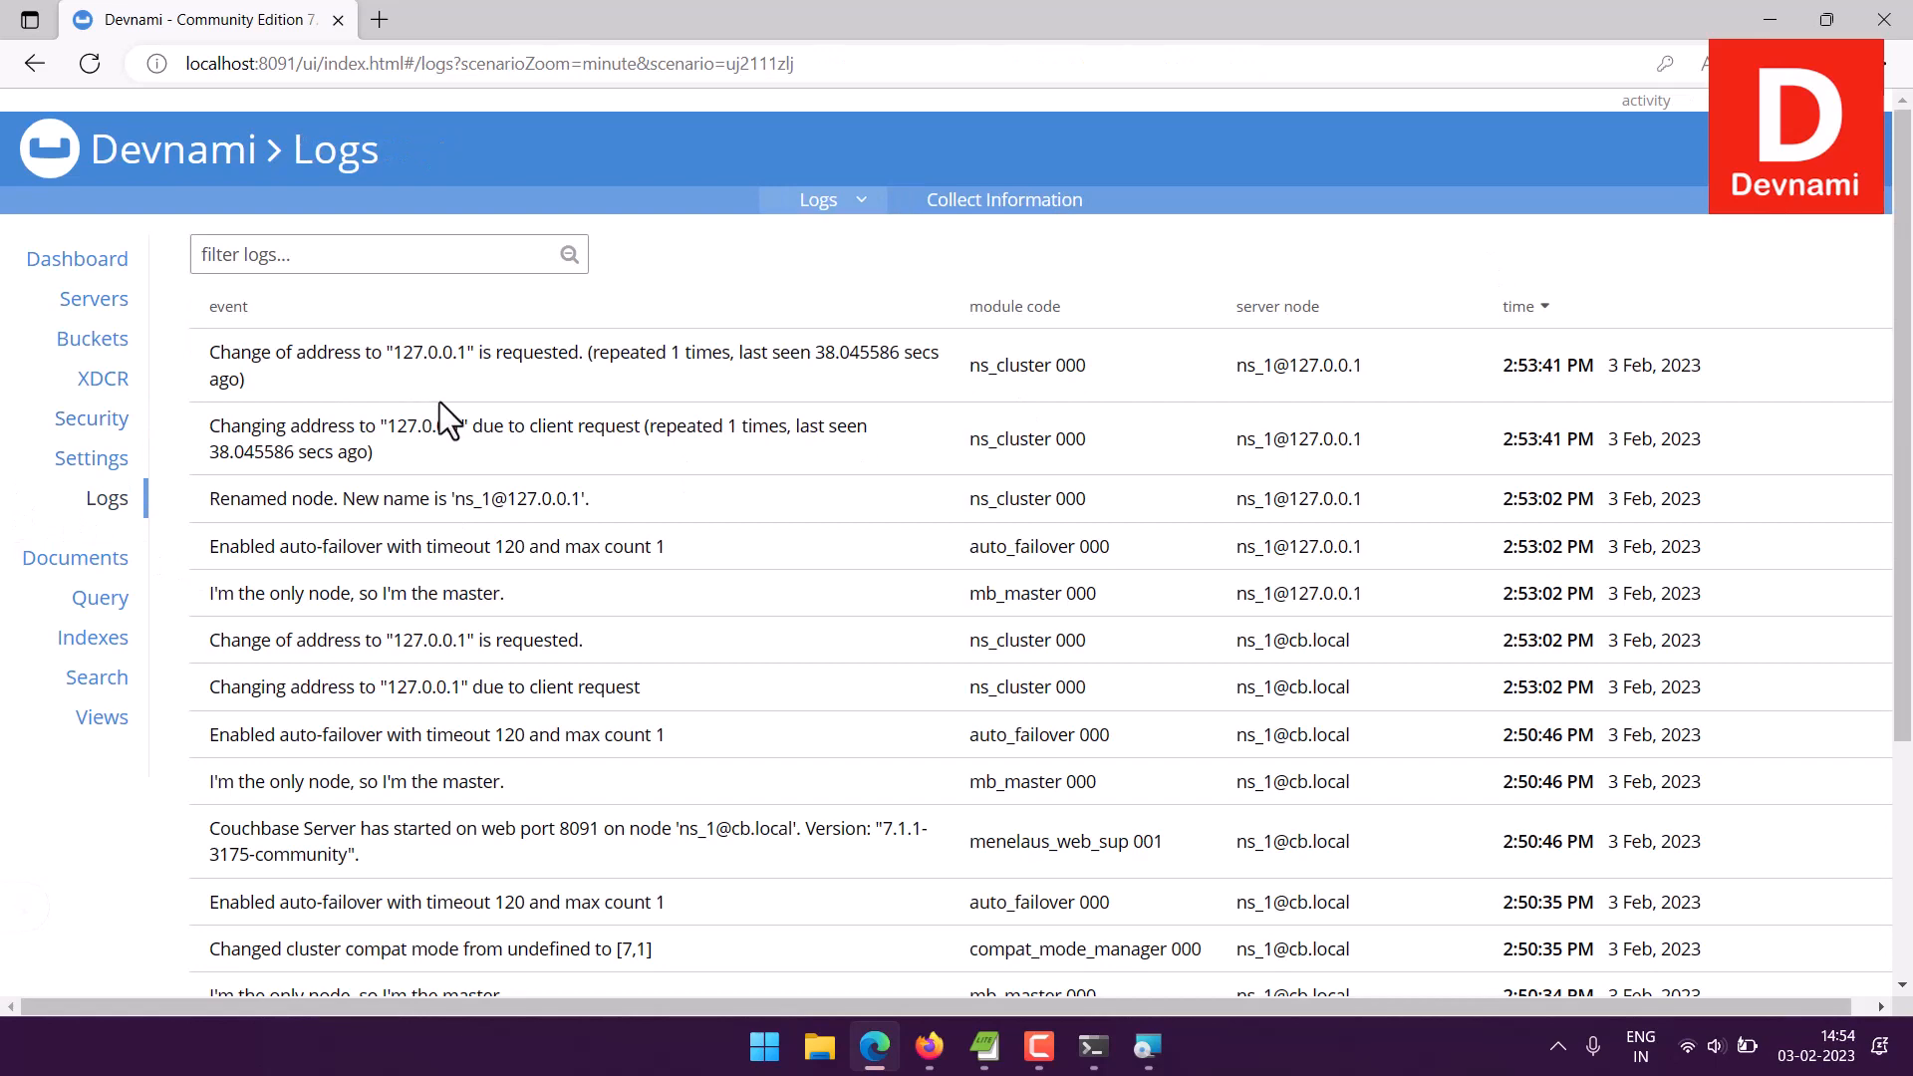
{"action": "scroll", "coordinate": [439, 405], "scroll_direction": "down", "scroll_amount": 3}
{"action": "scroll", "coordinate": [439, 403], "scroll_direction": "up", "scroll_amount": 3}
{"action": "left_click_drag", "start_coordinate": [211, 353], "coordinate": [278, 385]}
{"action": "left_click", "coordinate": [403, 430]}
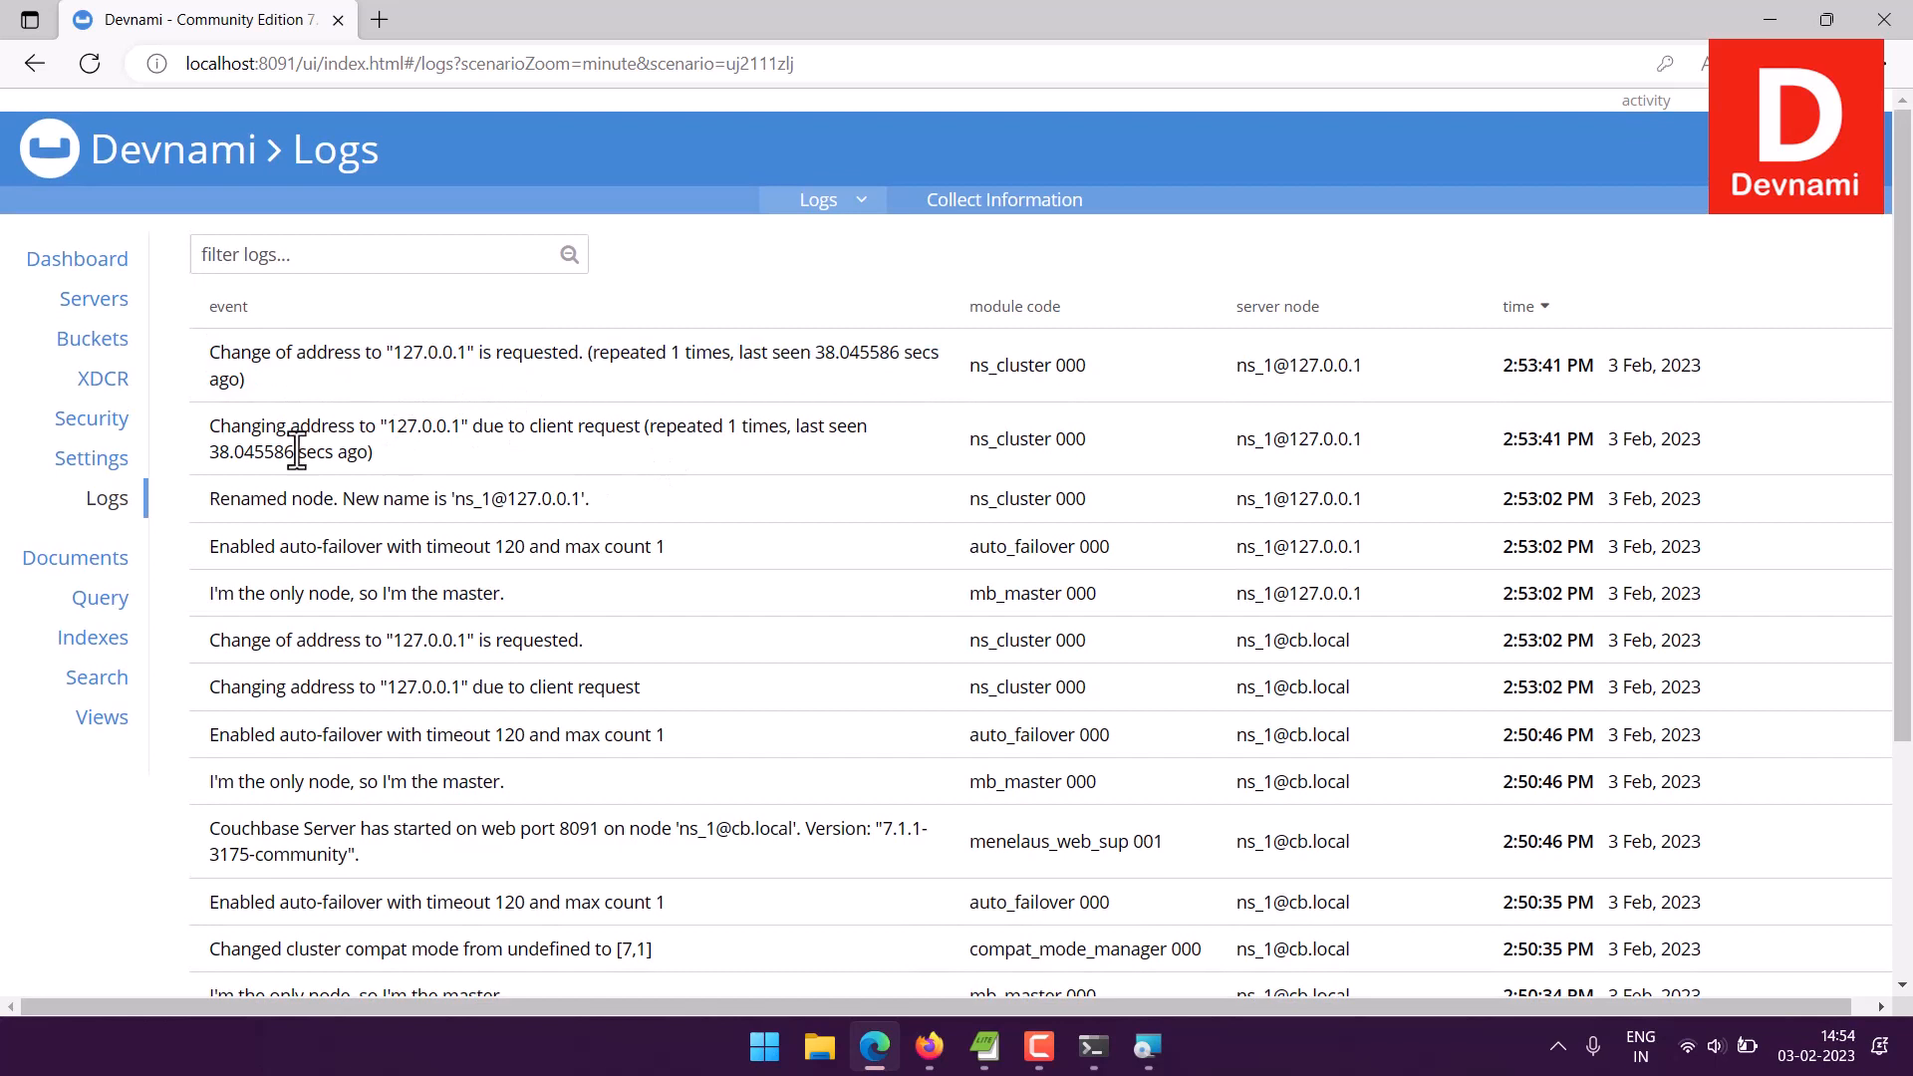
Look over the Documents workbench, its keyspace bucket choices, and the document import page
{"action": "left_click", "coordinate": [116, 564]}
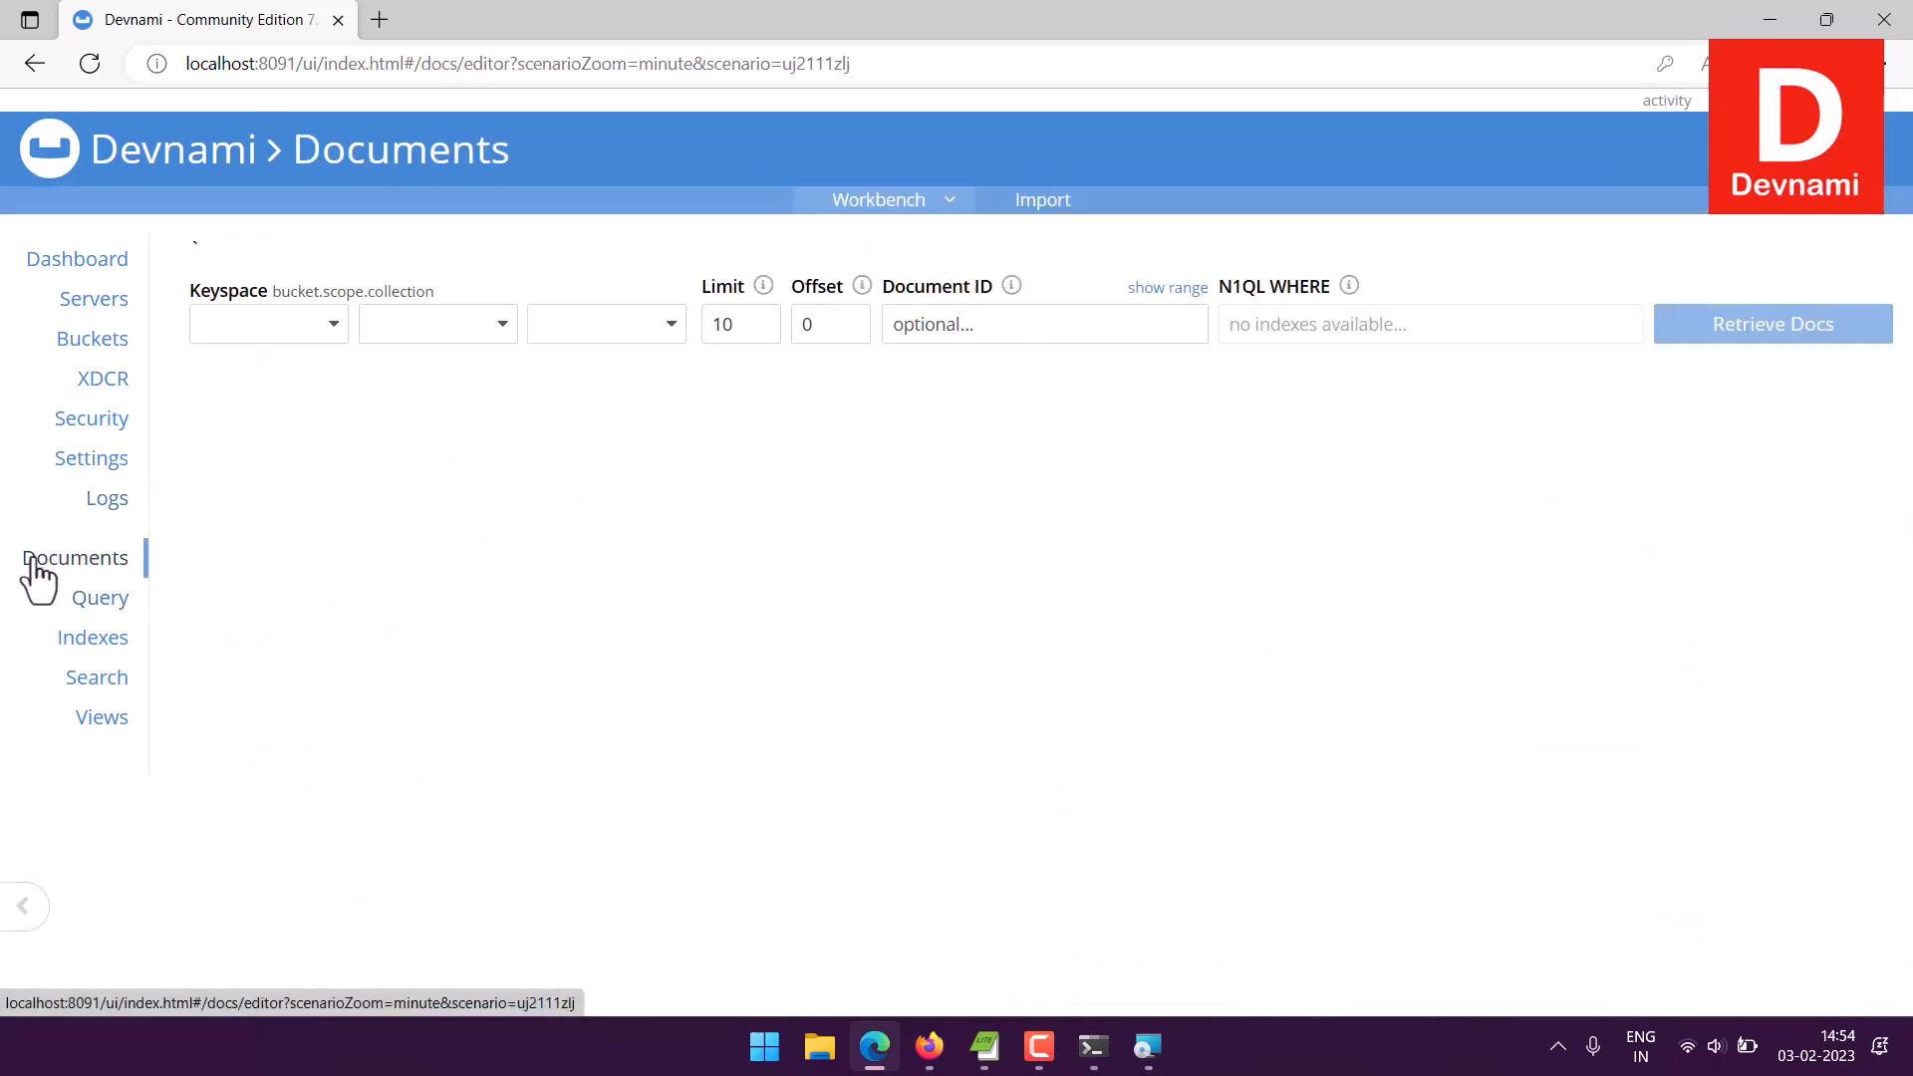
{"action": "left_click", "coordinate": [330, 329]}
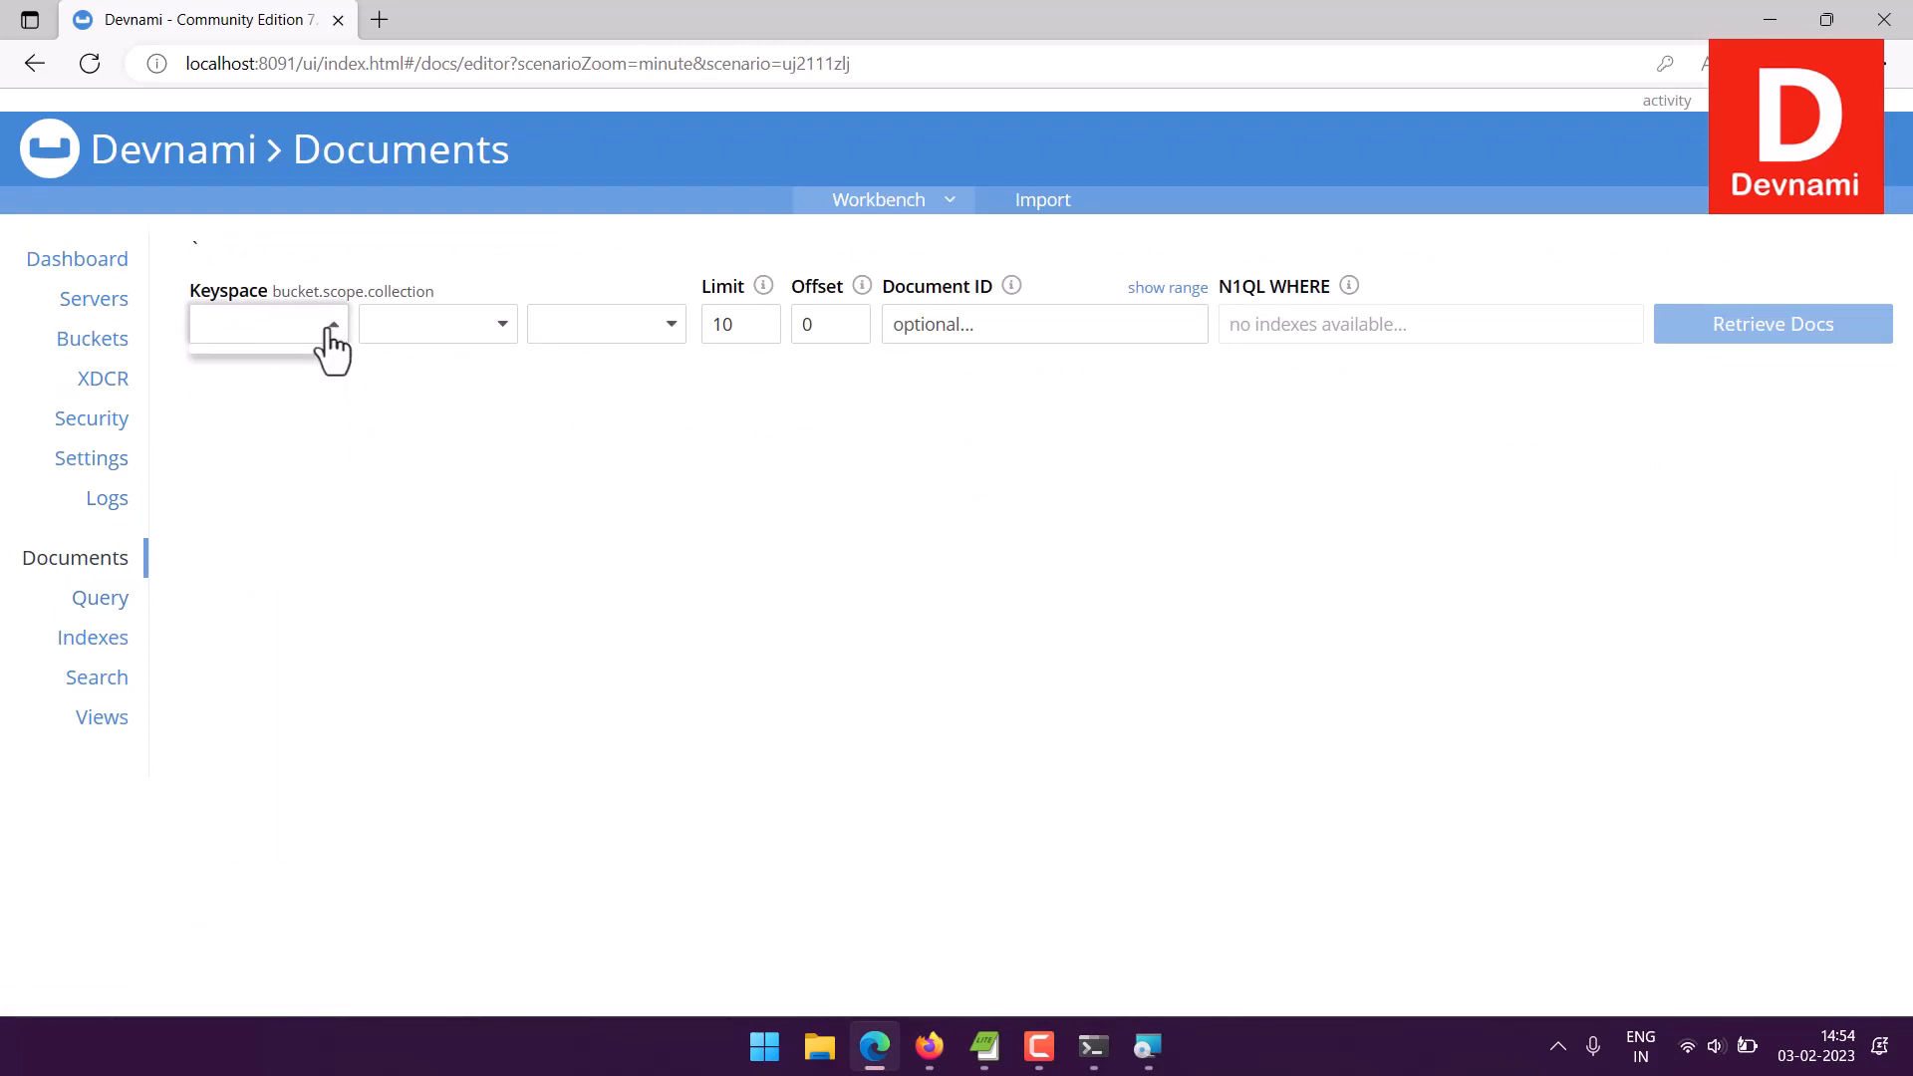
{"action": "left_click", "coordinate": [530, 437]}
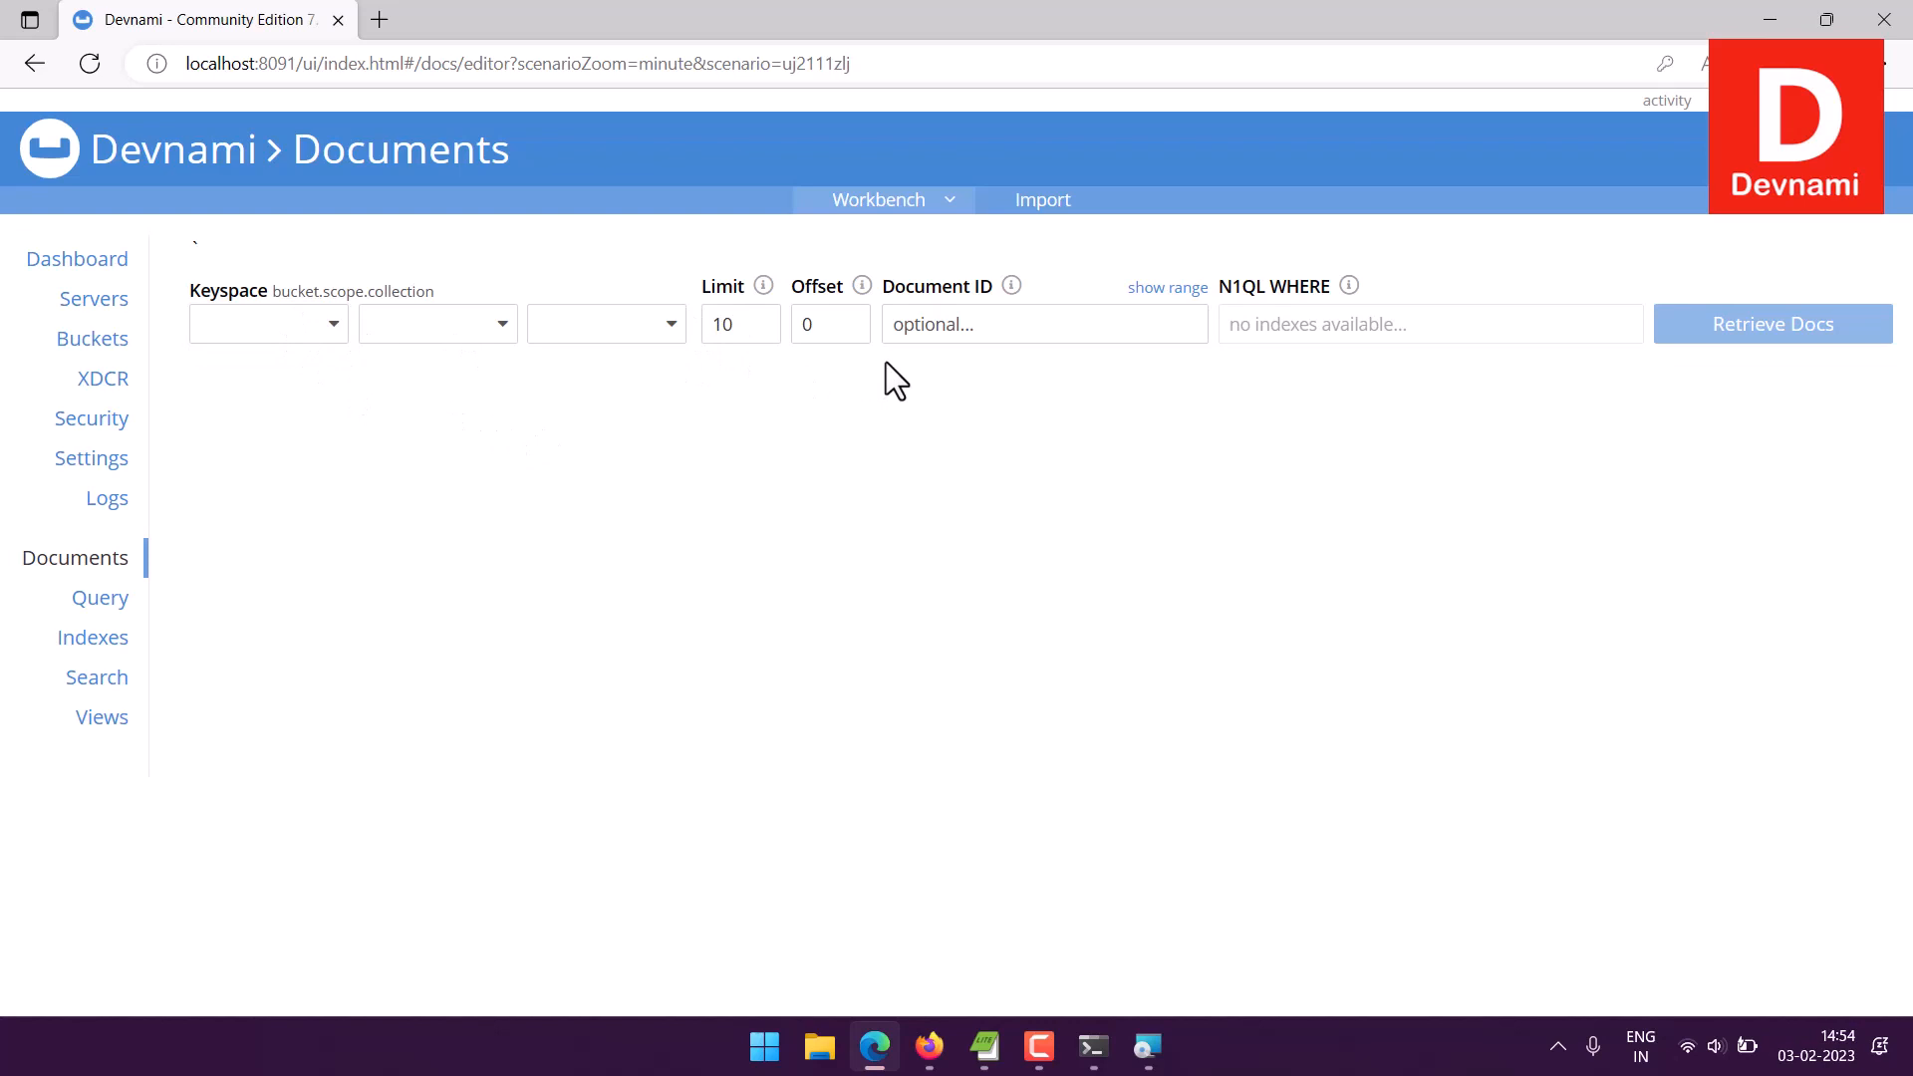
{"action": "left_click", "coordinate": [1103, 217]}
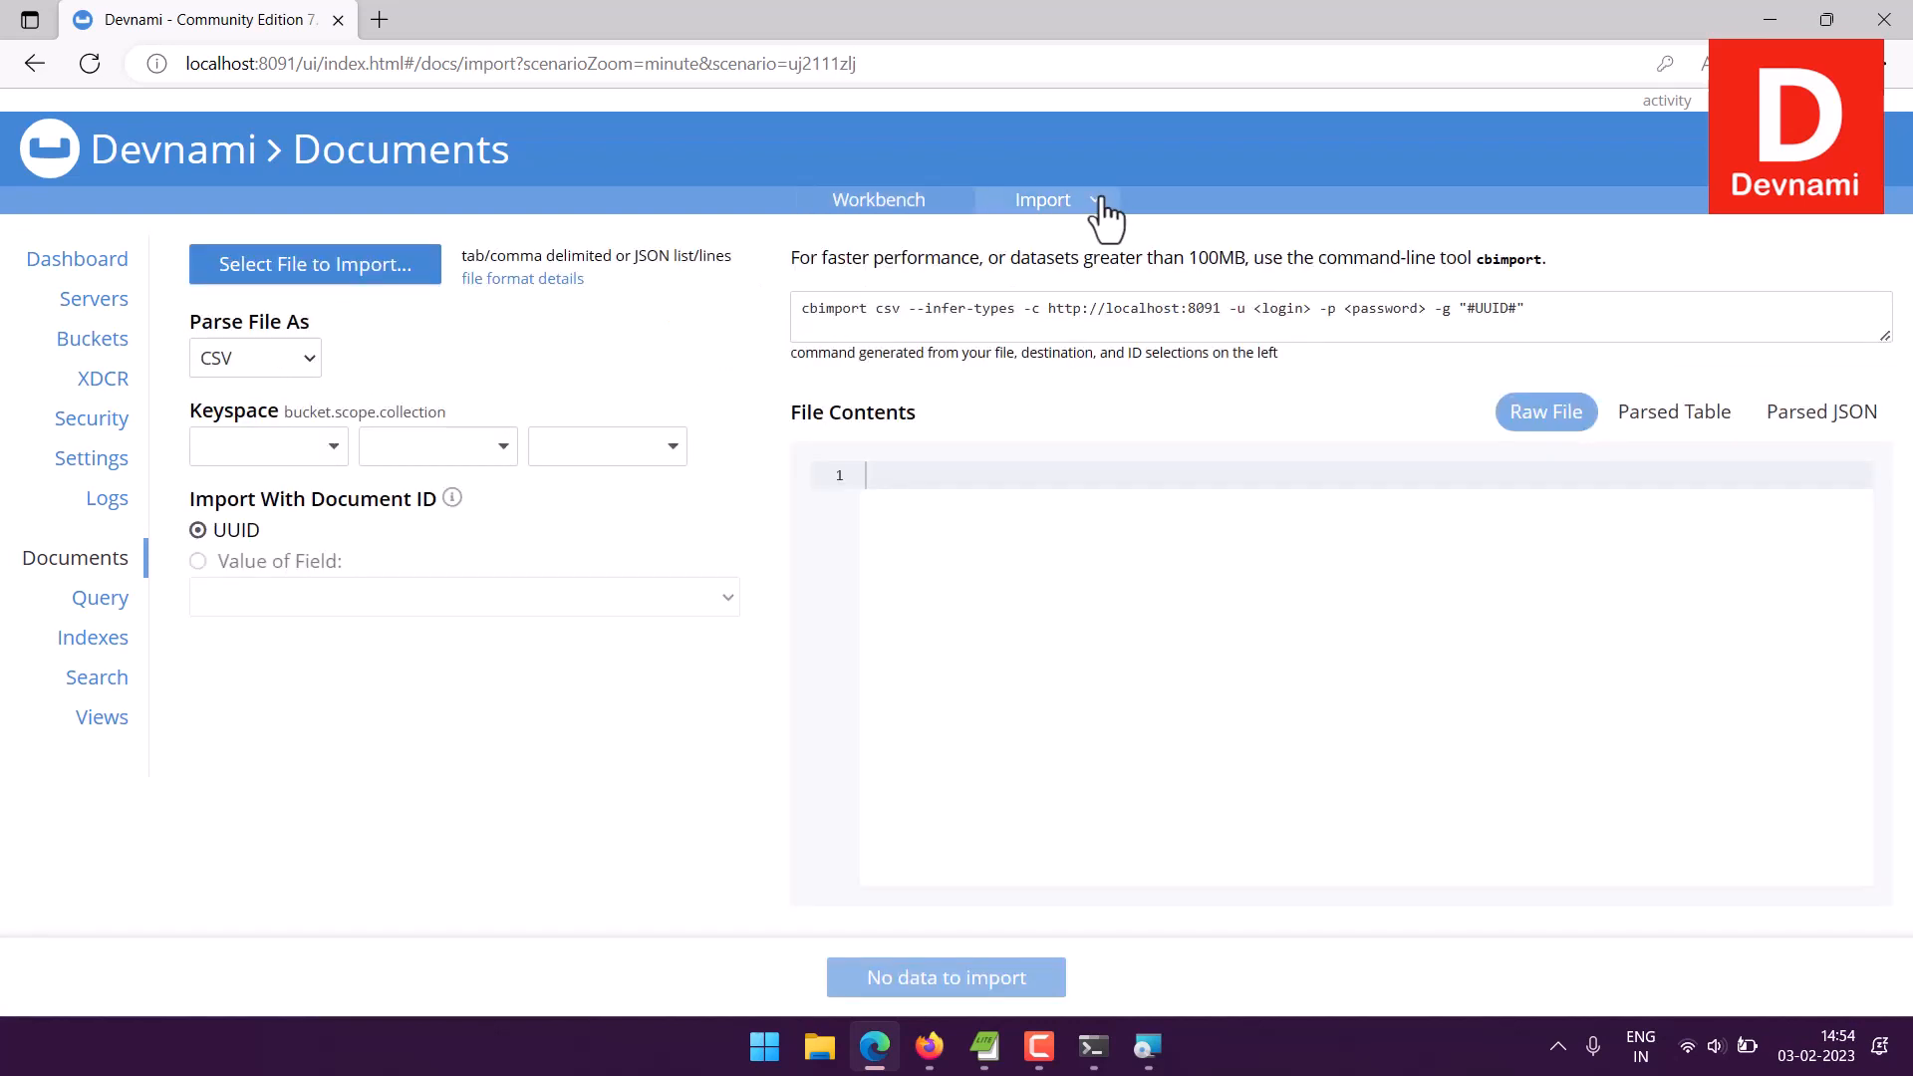
{"action": "left_click", "coordinate": [941, 221]}
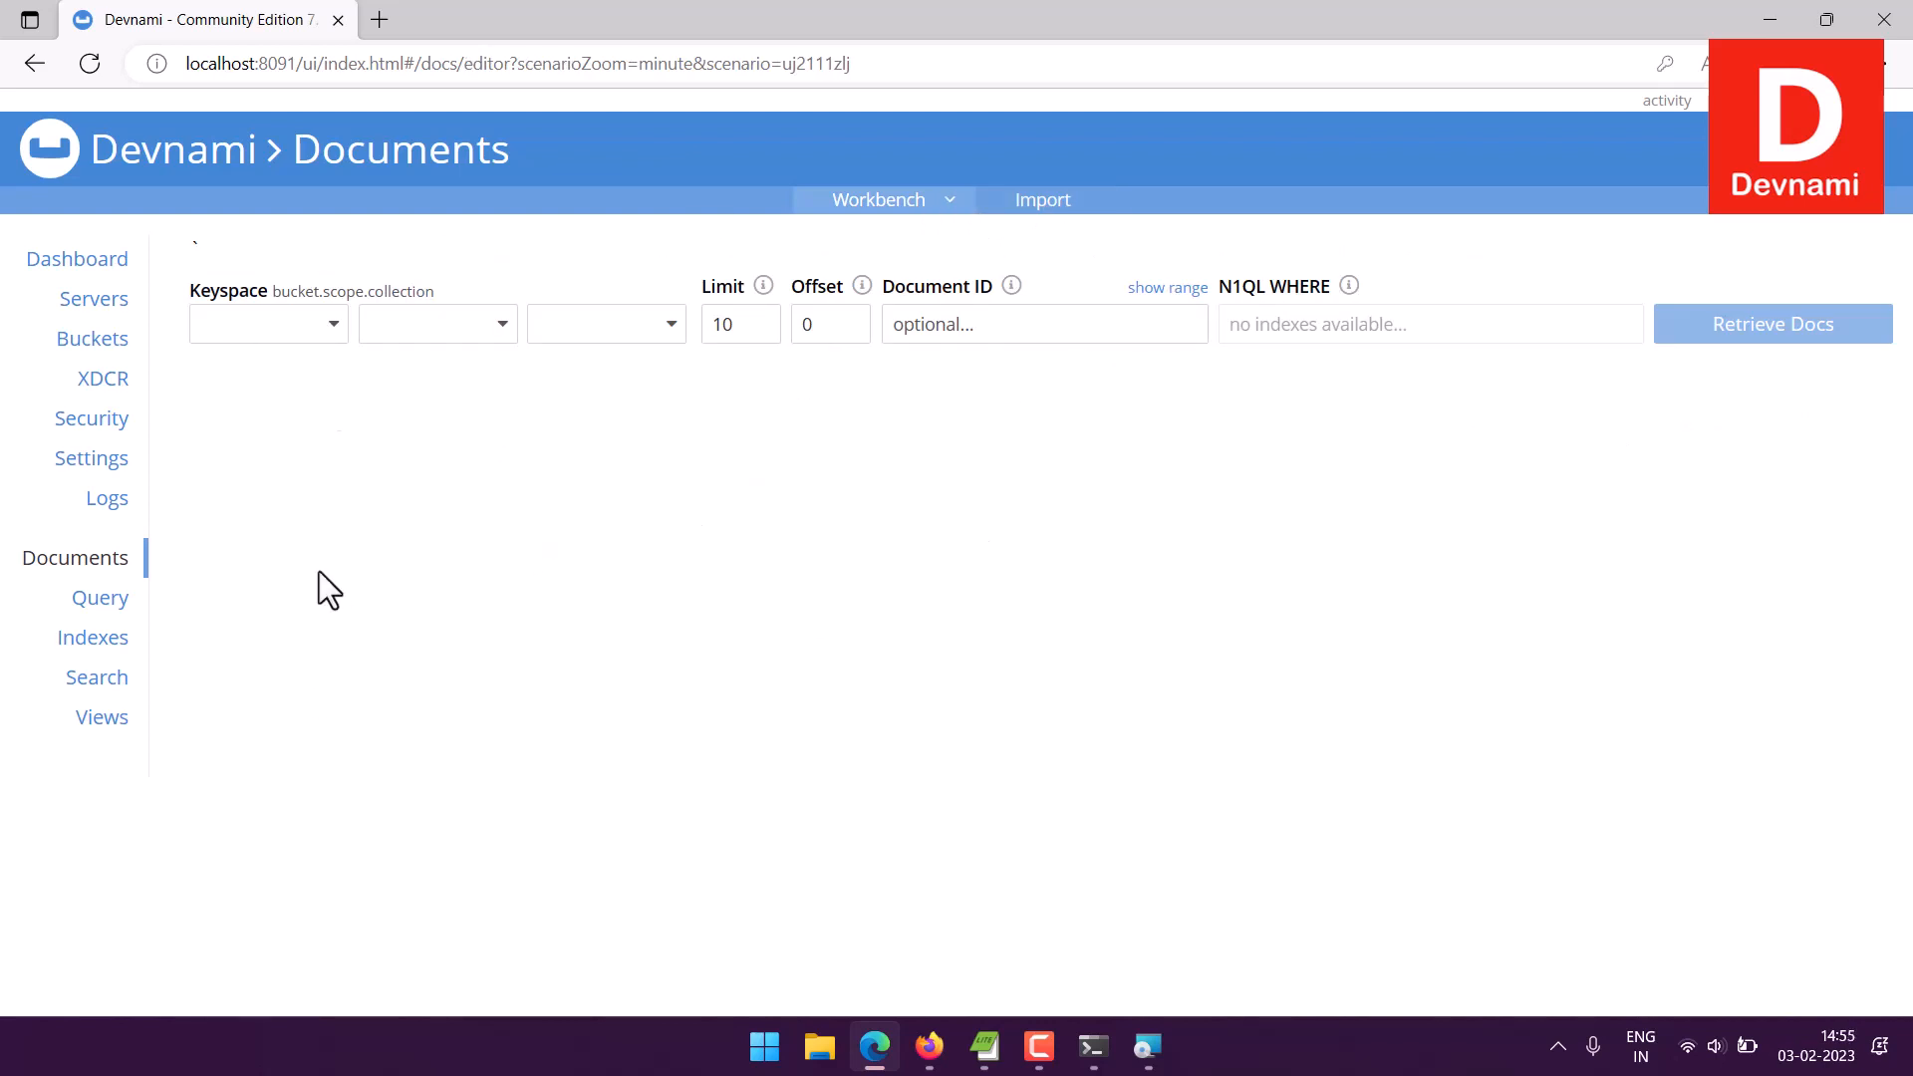
Examine the query workbench and view its results area in the Table, Chart, Plan and Plan Text formats
{"action": "left_click", "coordinate": [99, 602]}
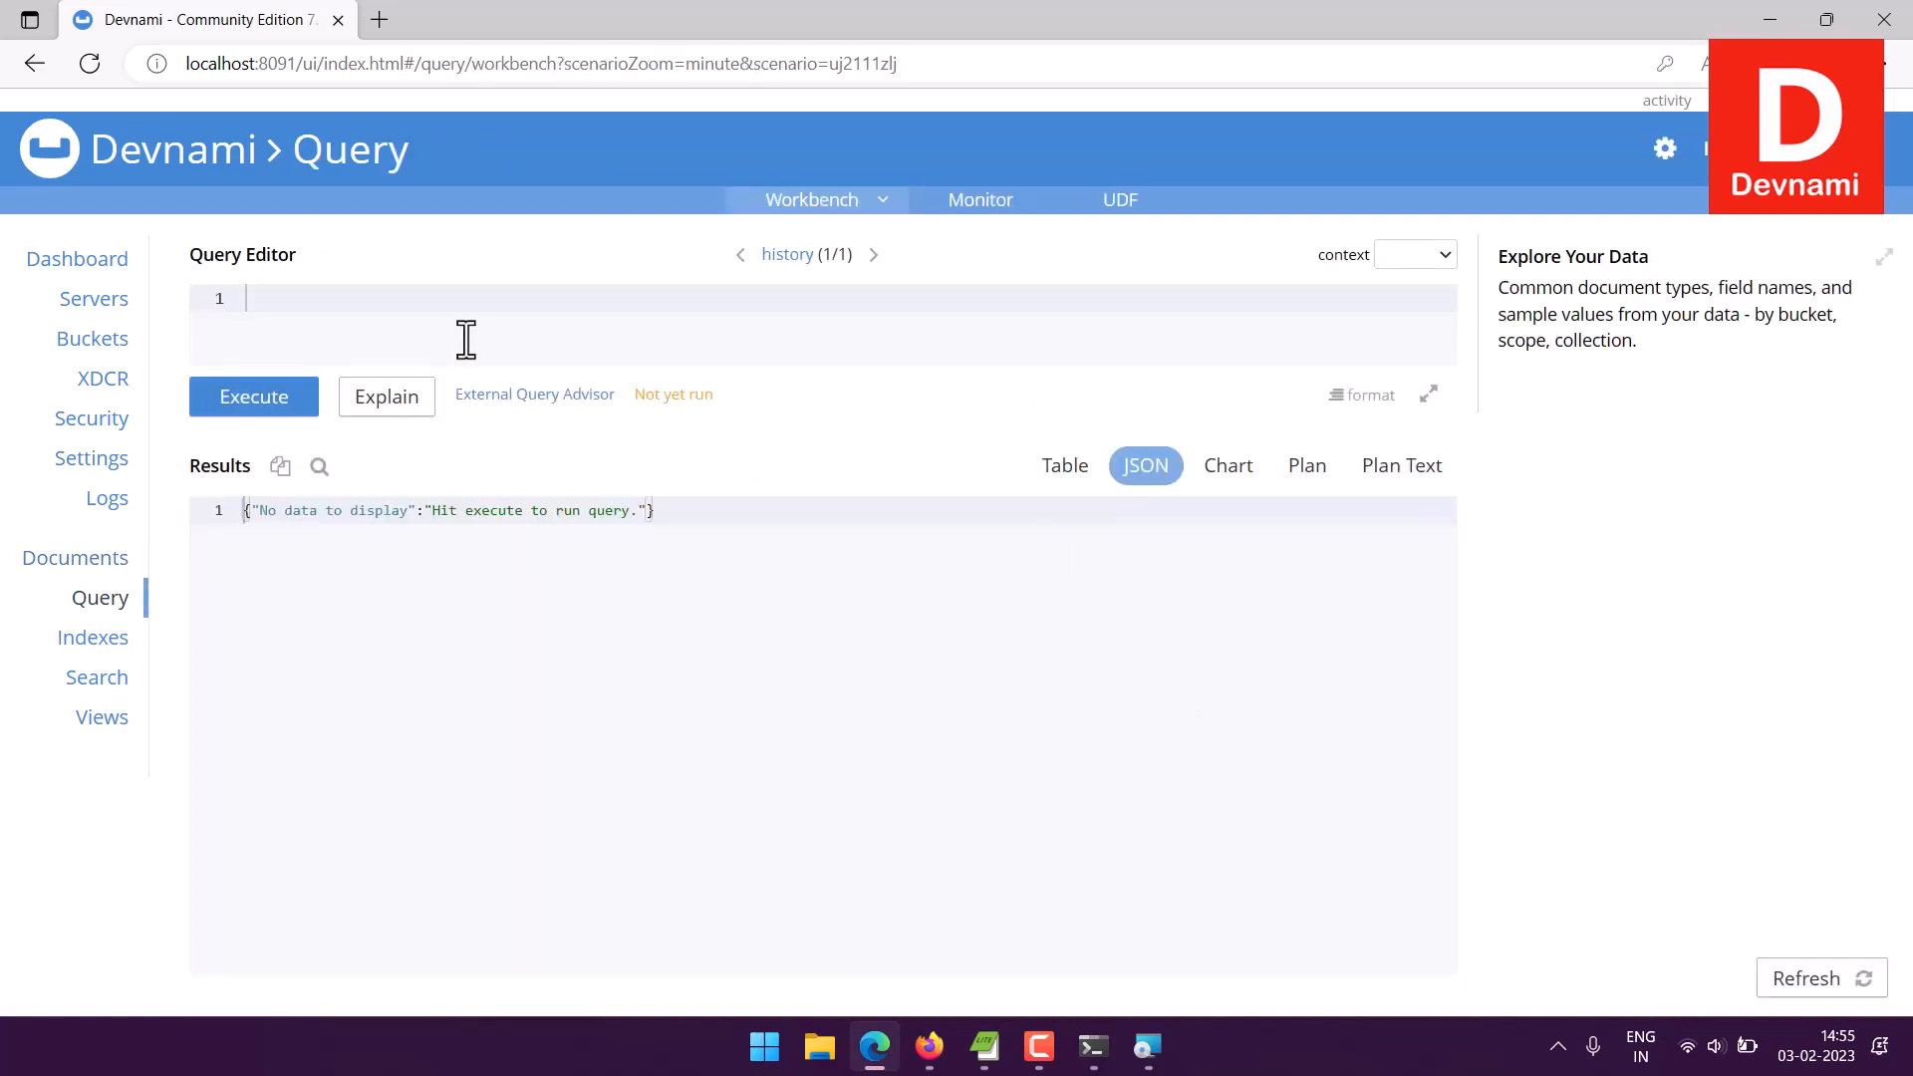
{"action": "left_click", "coordinate": [327, 610]}
{"action": "left_click_drag", "start_coordinate": [319, 510], "coordinate": [700, 511]}
{"action": "left_click", "coordinate": [699, 510]}
{"action": "left_click", "coordinate": [1085, 471]}
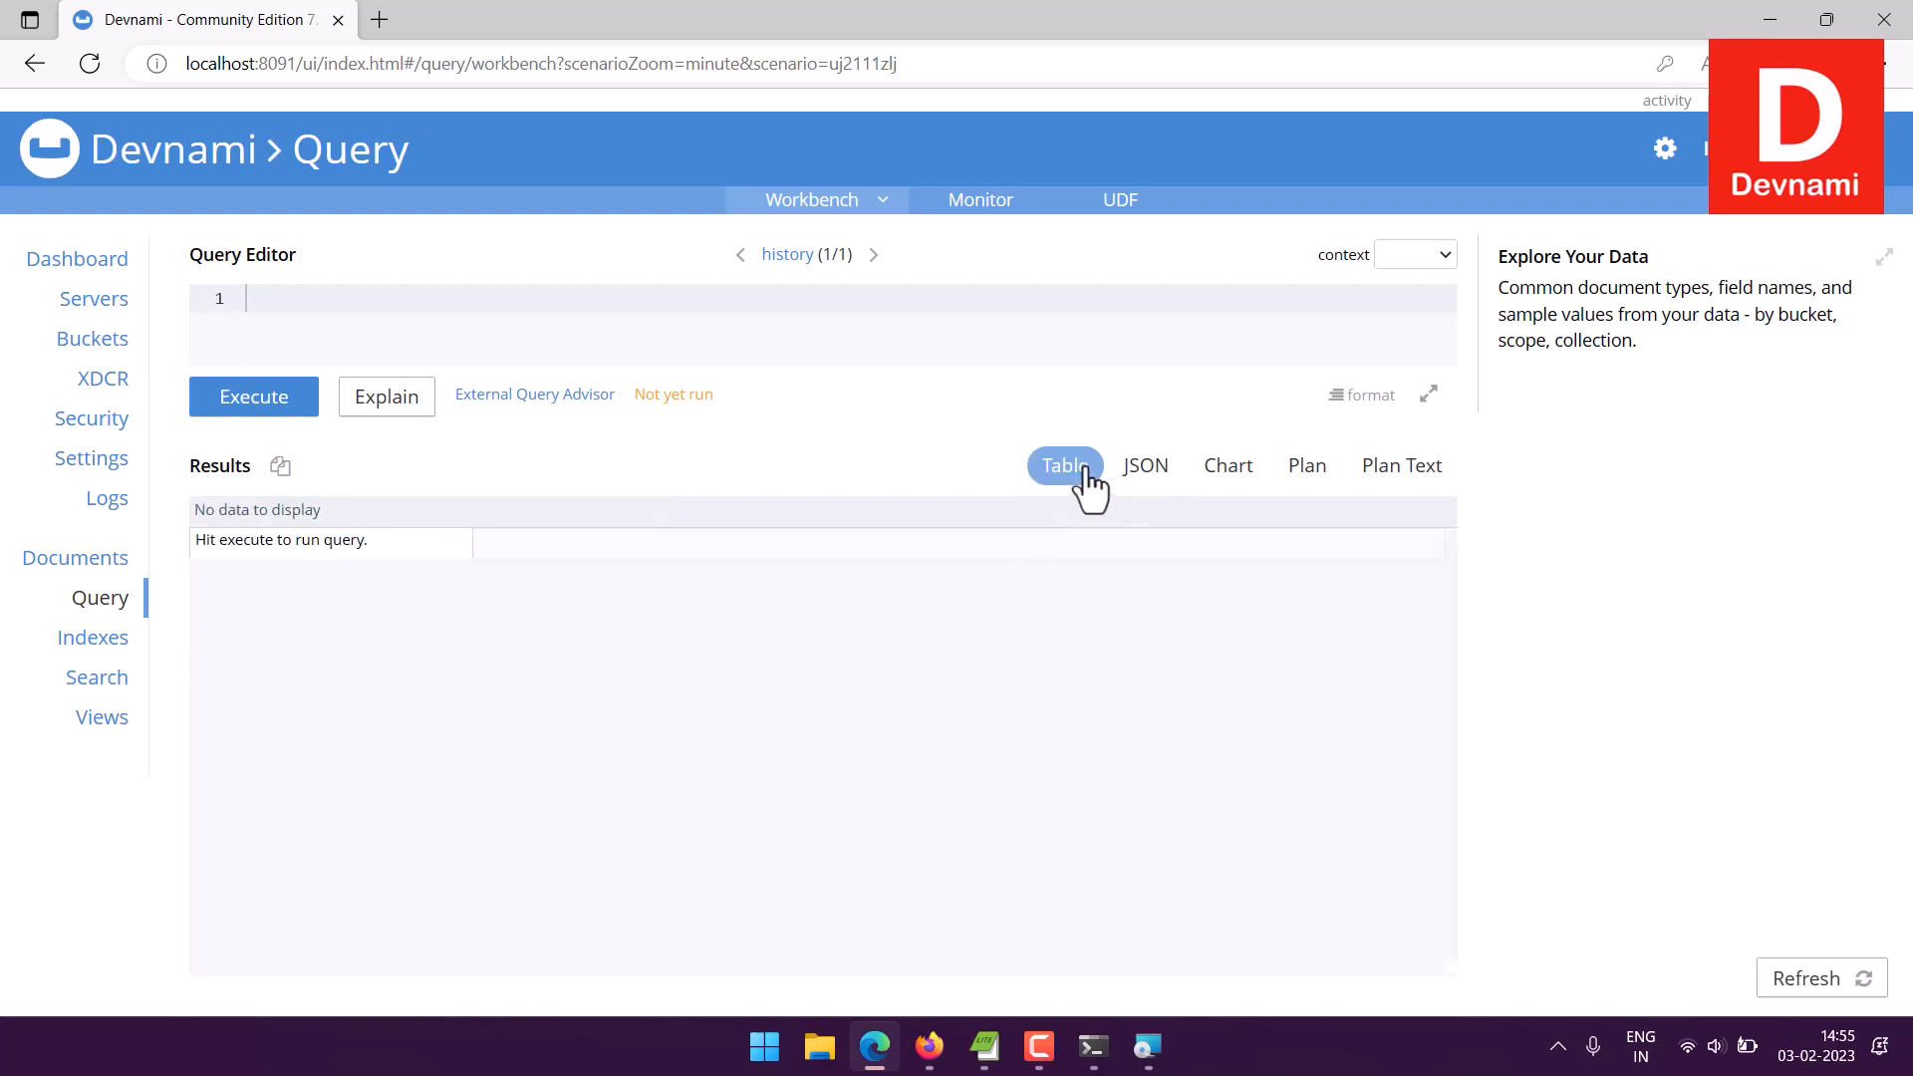
{"action": "left_click", "coordinate": [1251, 473]}
{"action": "left_click", "coordinate": [1313, 487]}
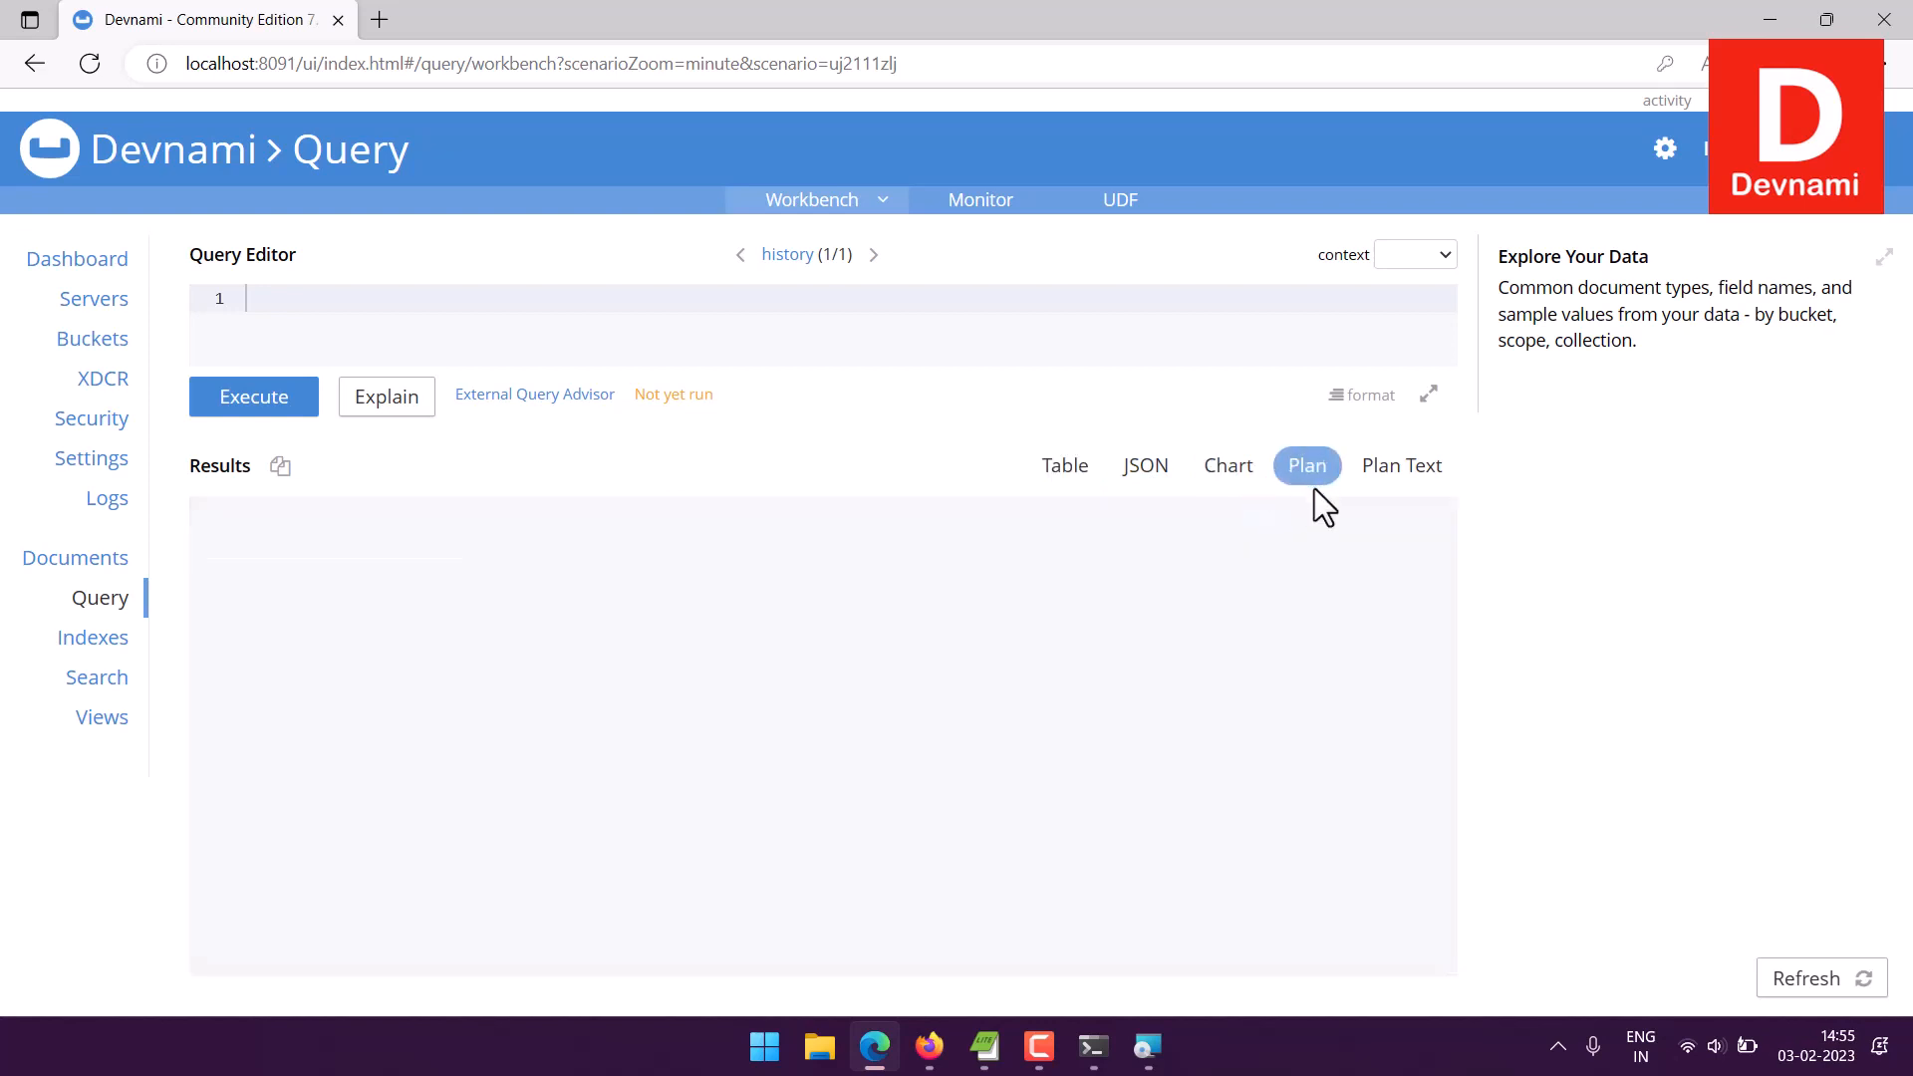
{"action": "left_click", "coordinate": [1391, 478]}
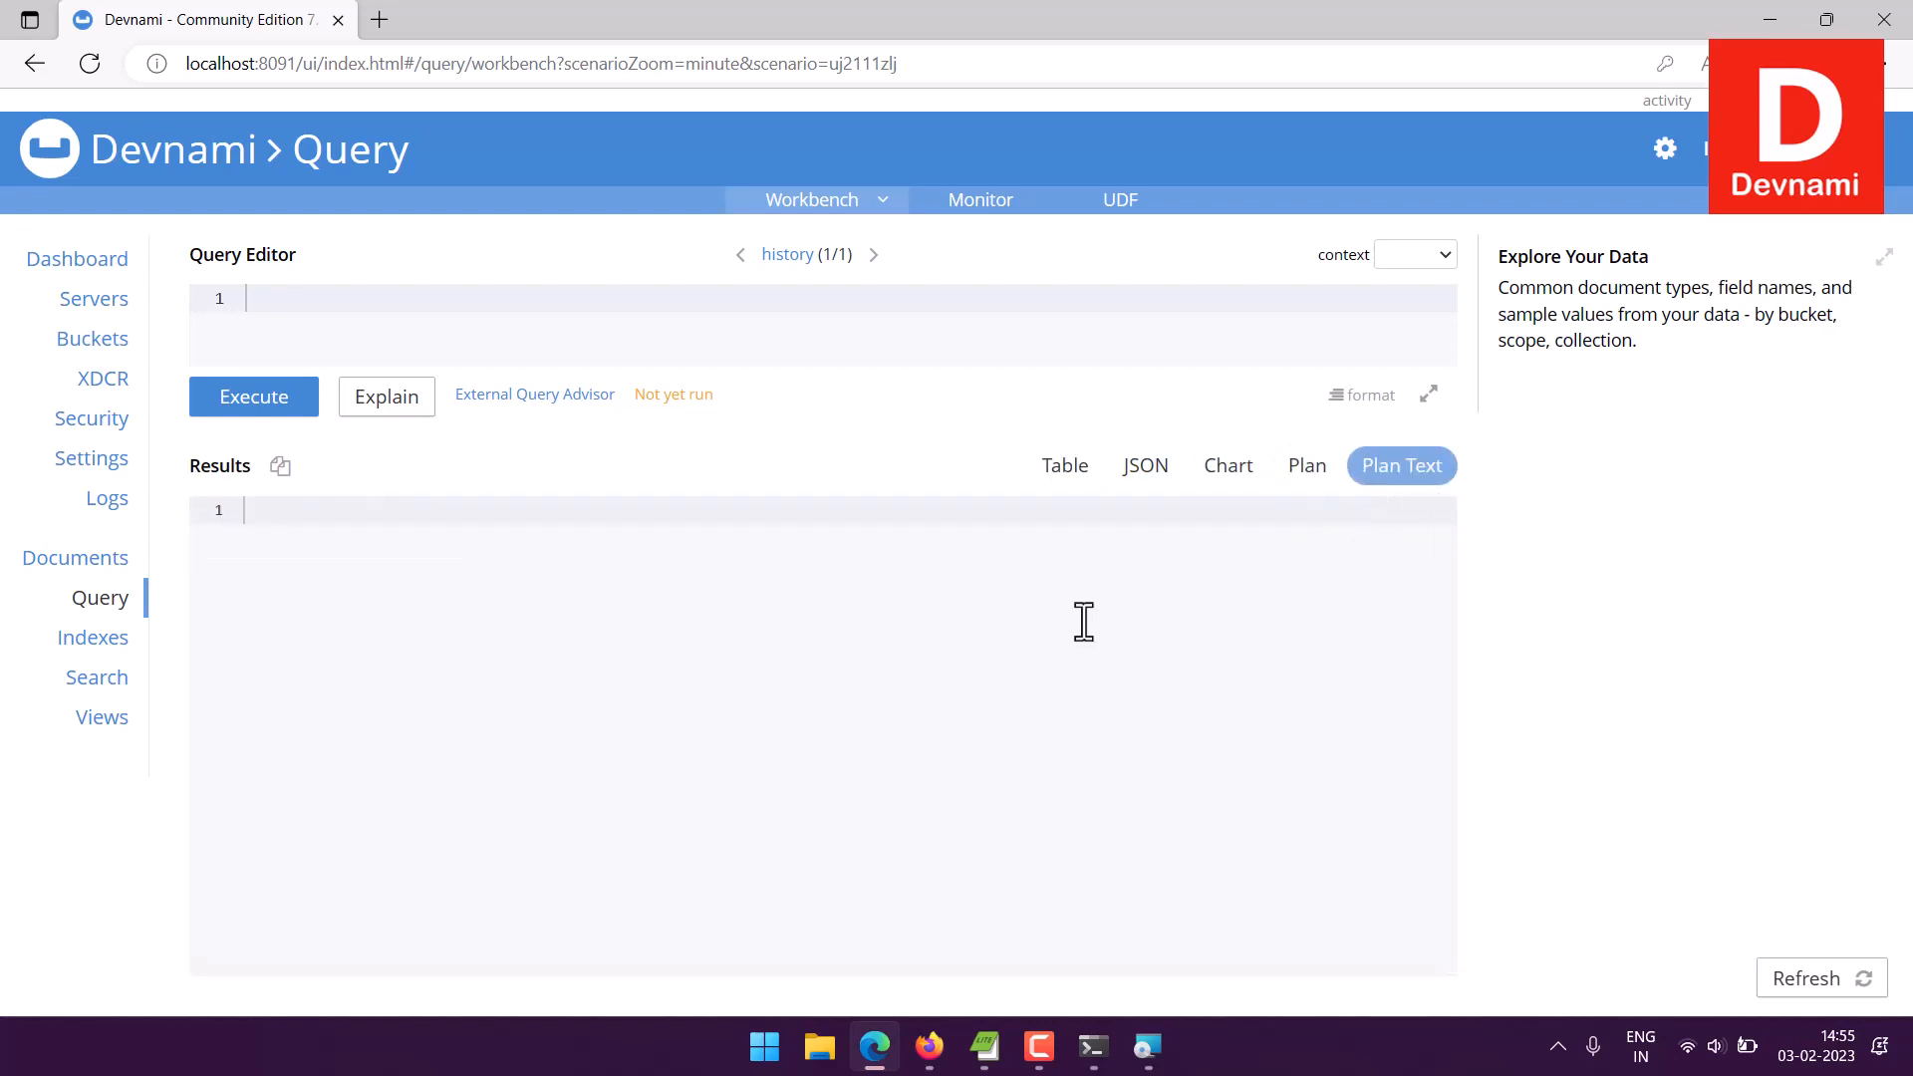
View the cluster's GSI indexes and its full text indexes and aliases
{"action": "left_click", "coordinate": [95, 638]}
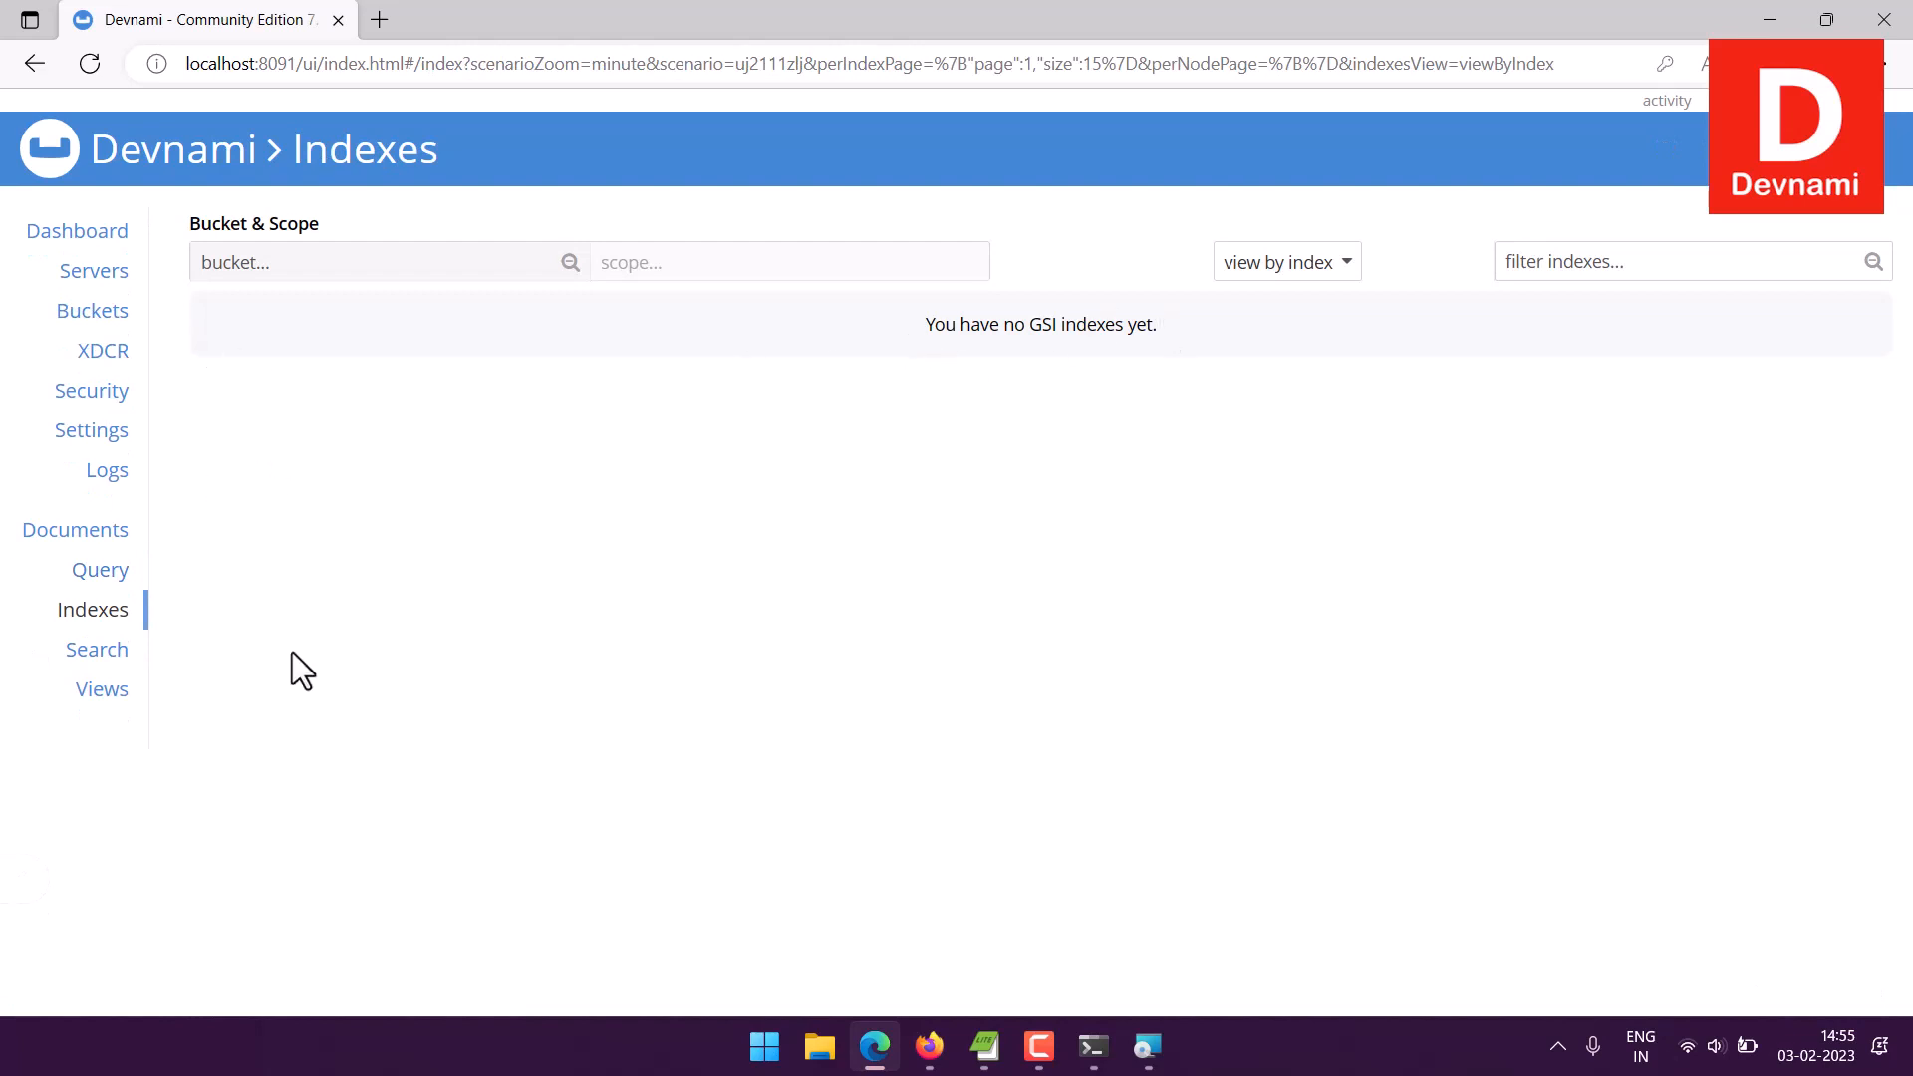
{"action": "left_click", "coordinate": [114, 652]}
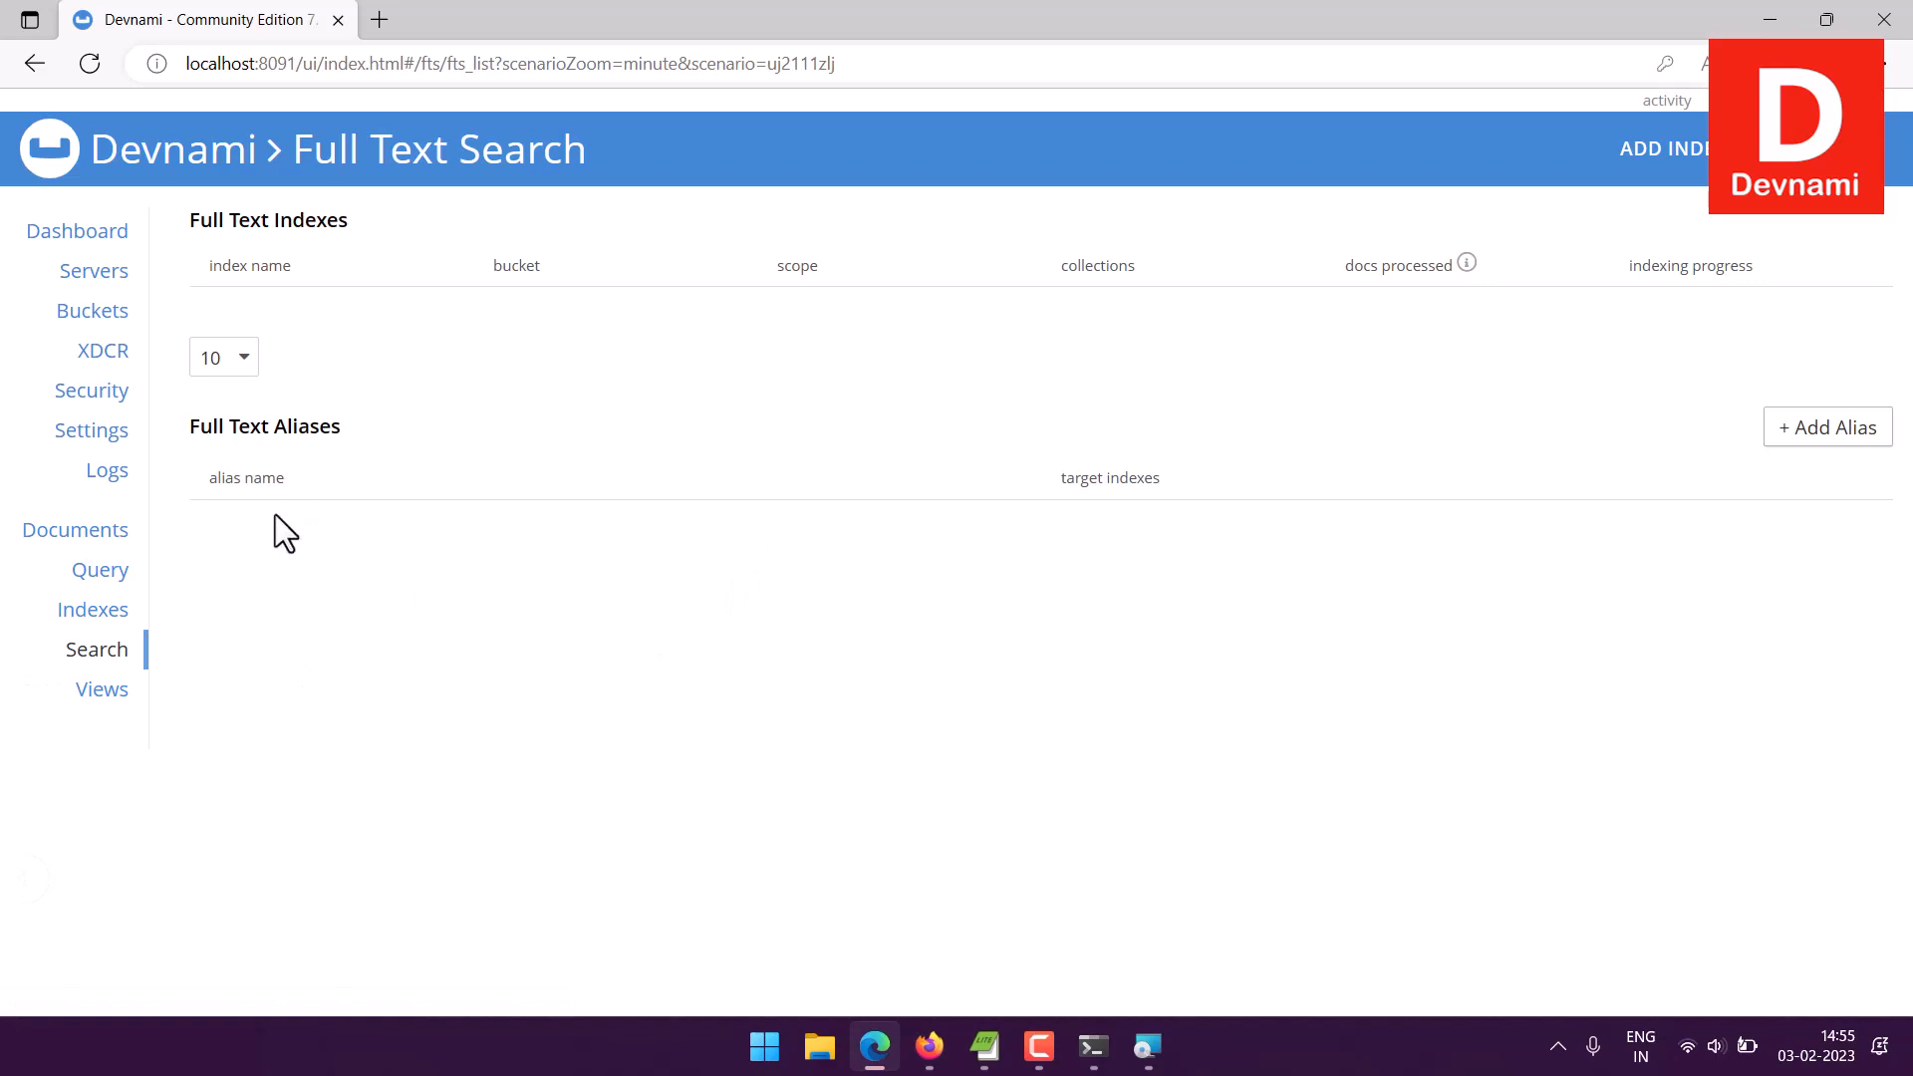
Examine the development and production views of the cluster, and return to the dashboard
{"action": "left_click", "coordinate": [61, 698]}
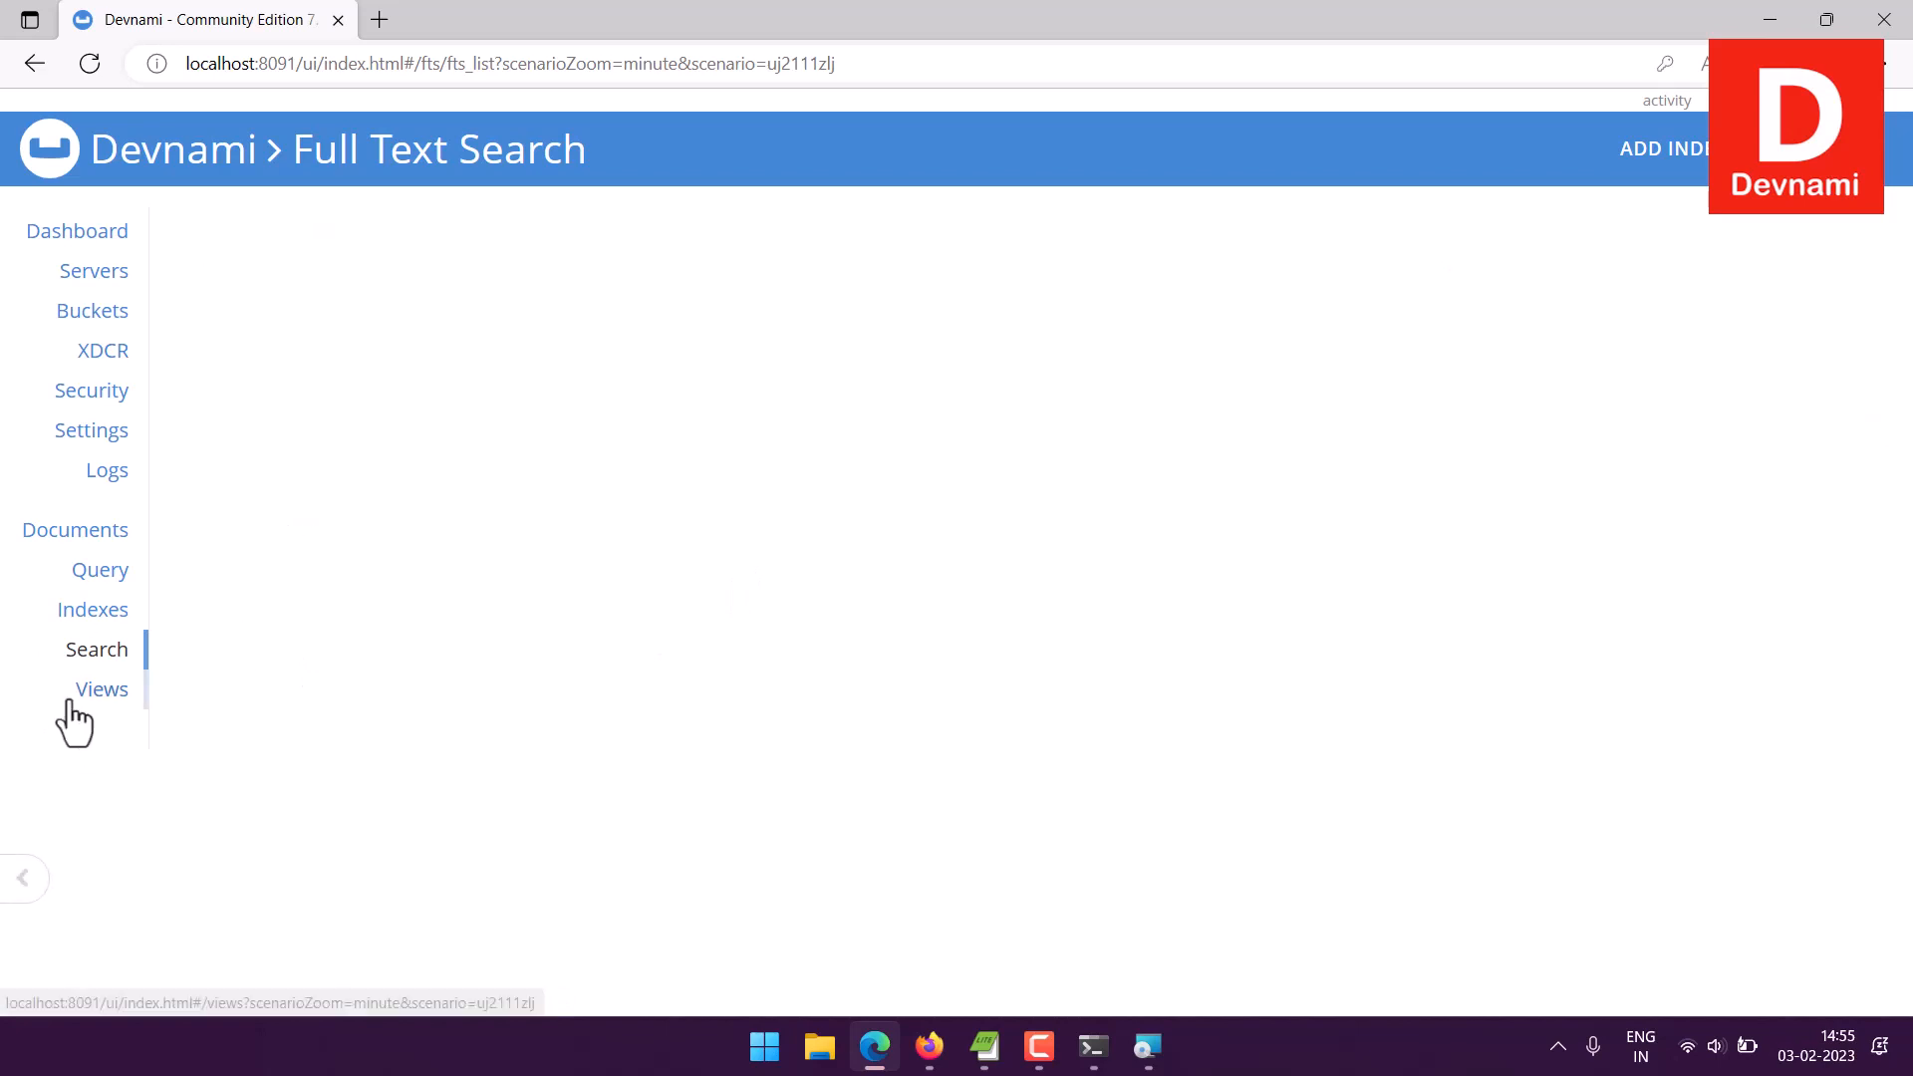
{"action": "left_click_drag", "start_coordinate": [488, 299], "coordinate": [1707, 294]}
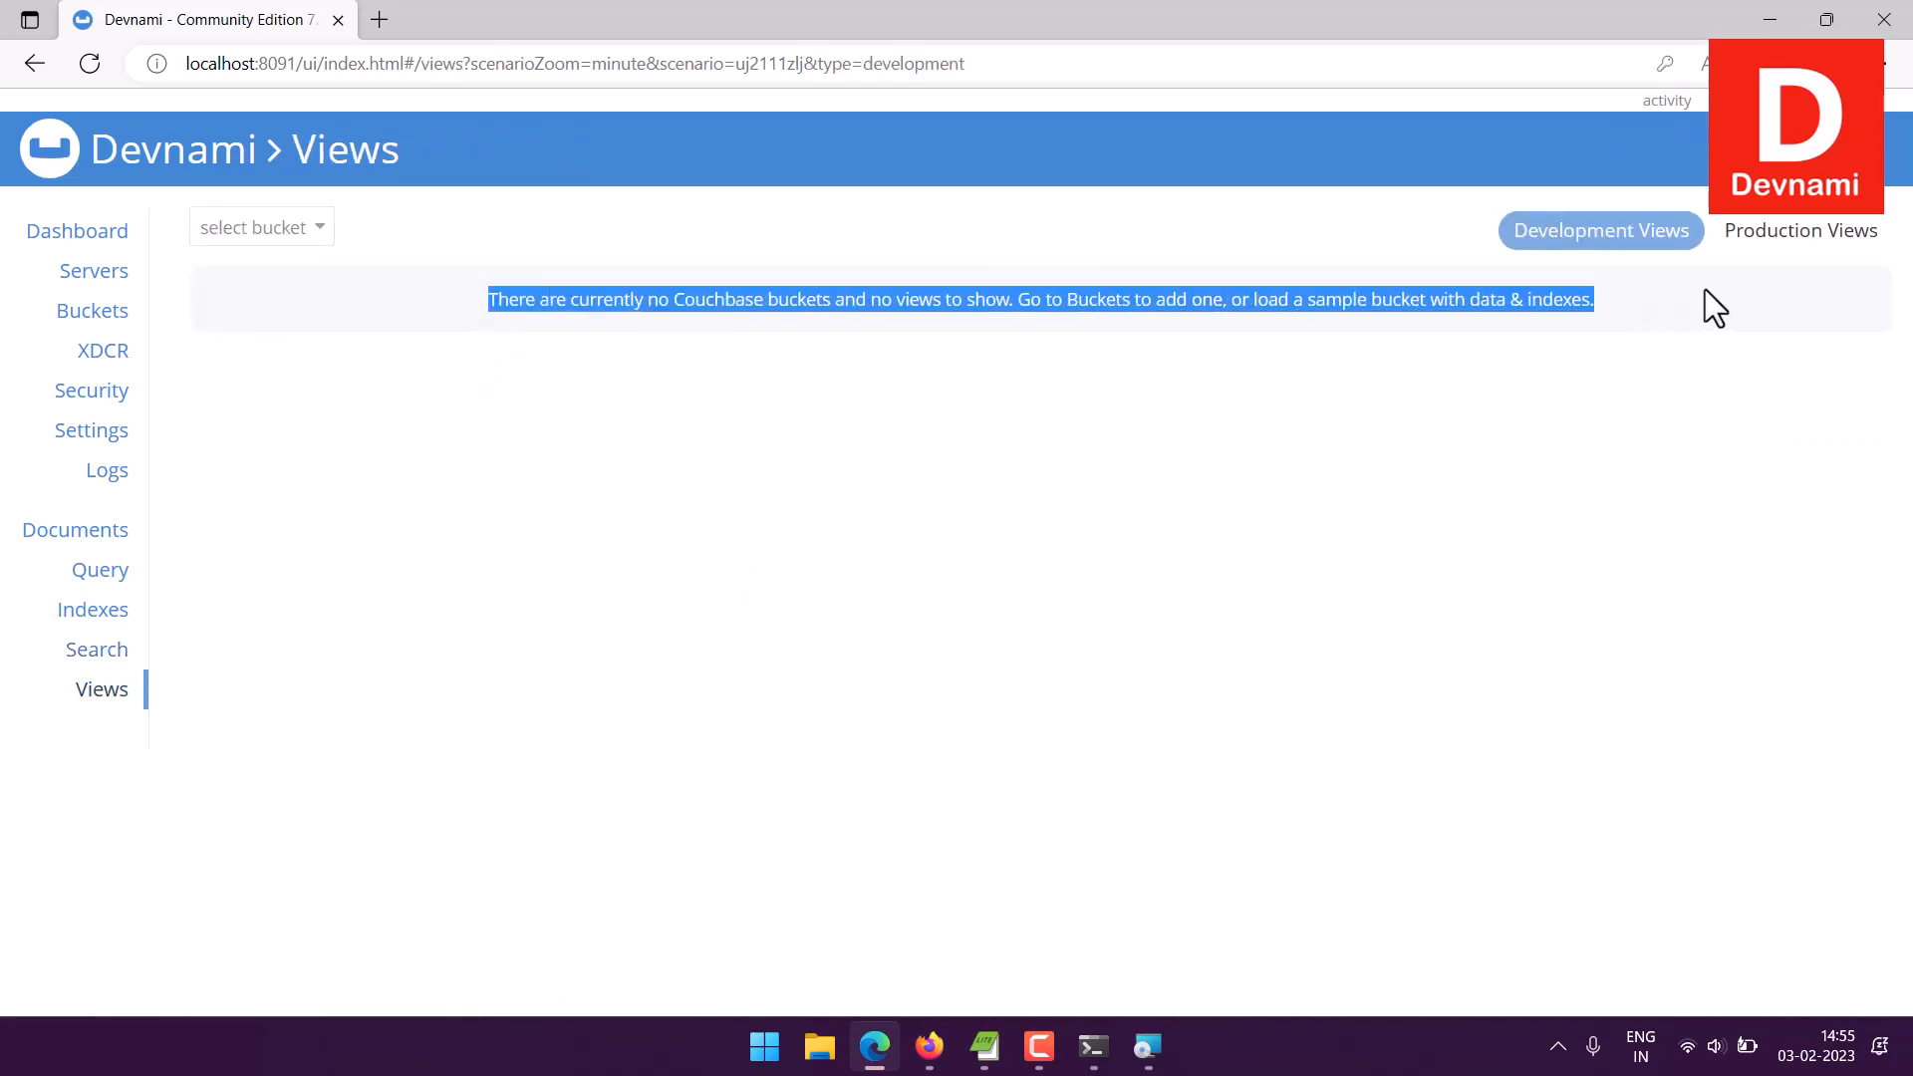
{"action": "left_click", "coordinate": [1660, 449]}
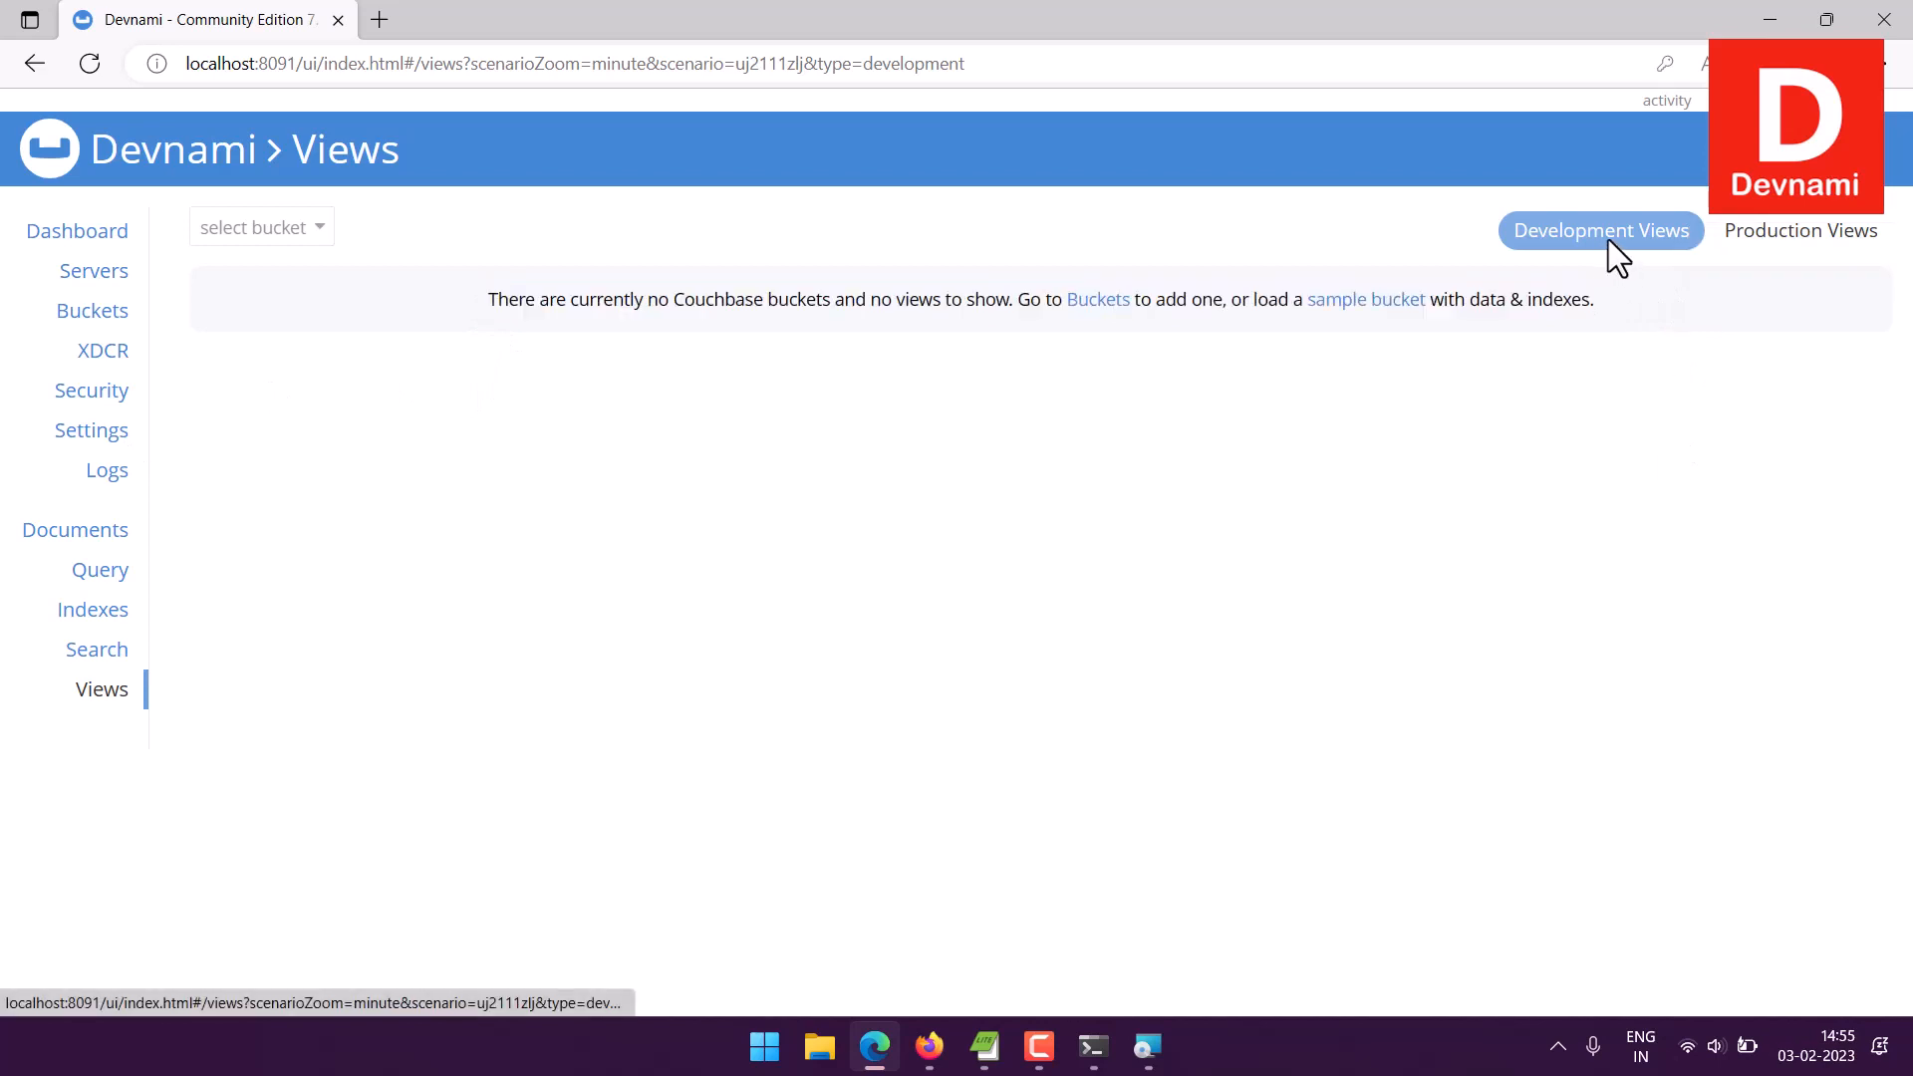
{"action": "left_click", "coordinate": [1792, 239]}
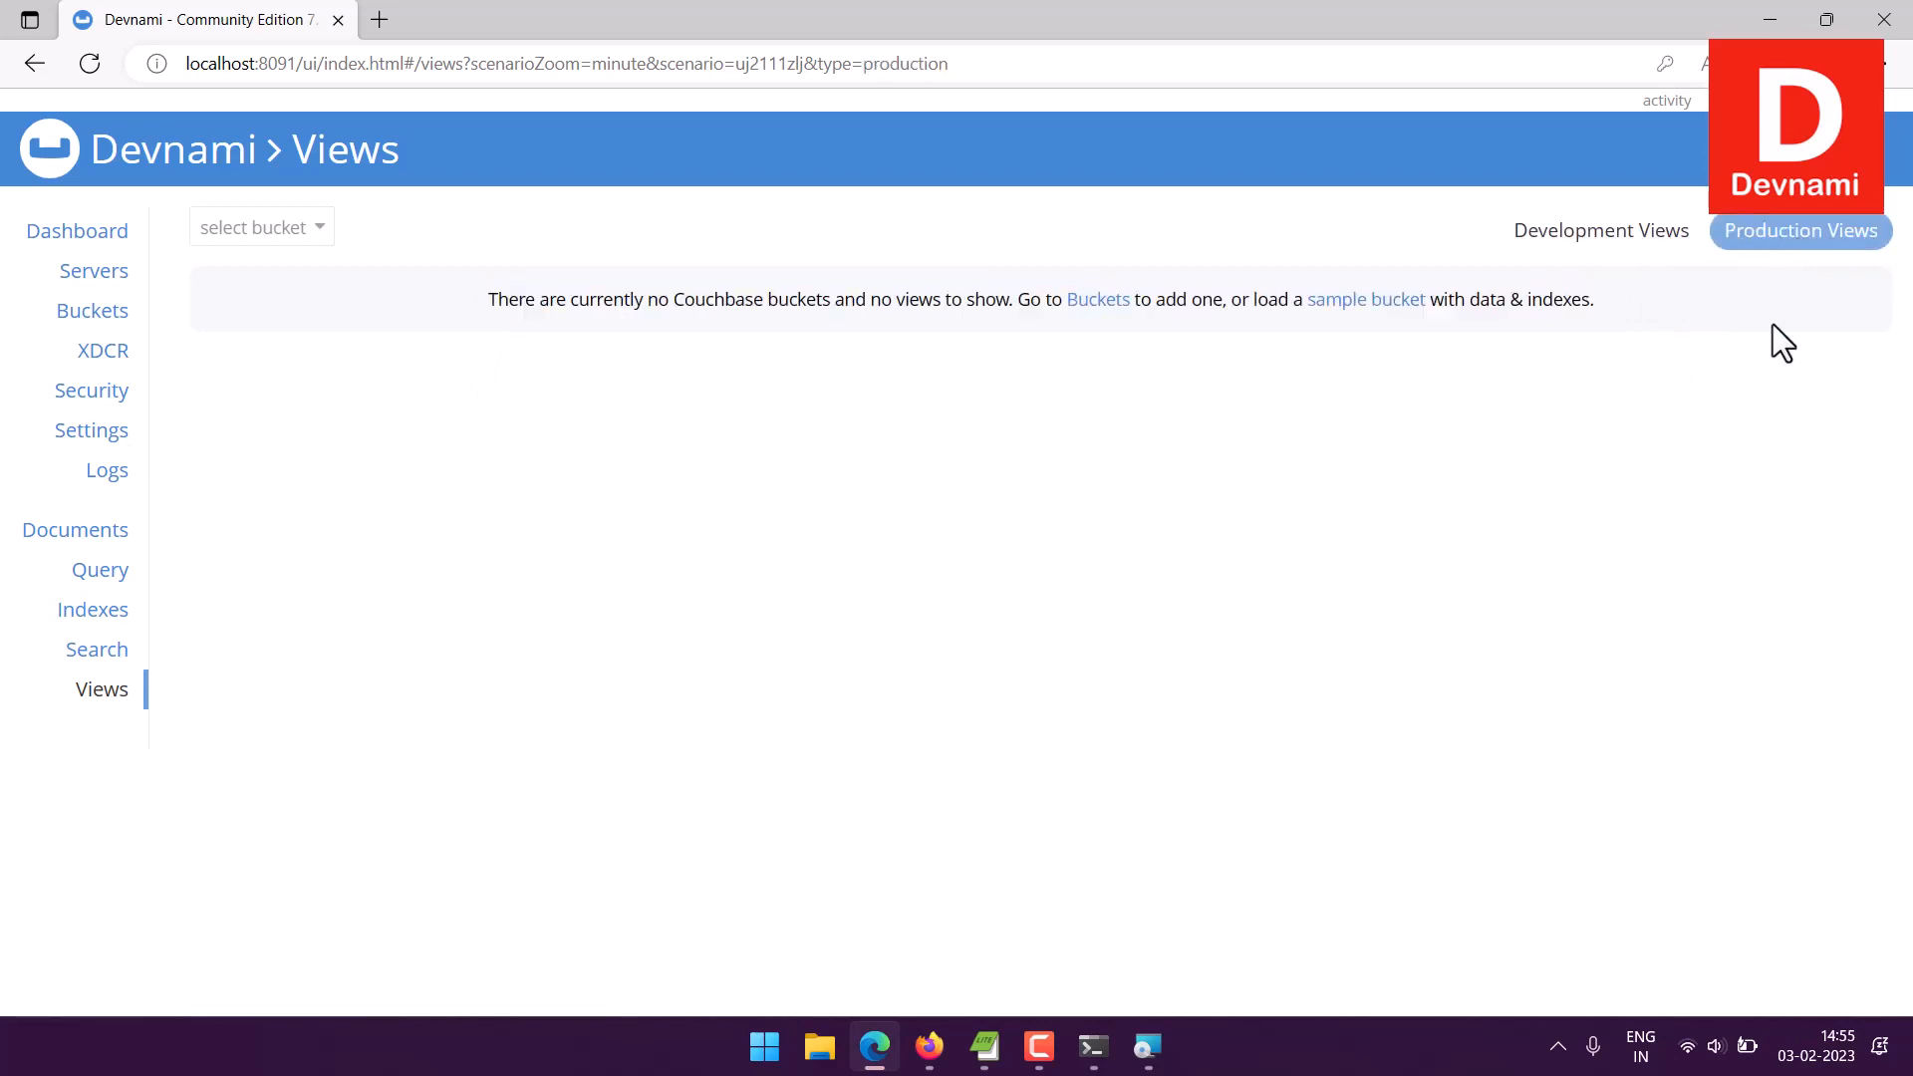
{"action": "left_click", "coordinate": [1558, 244]}
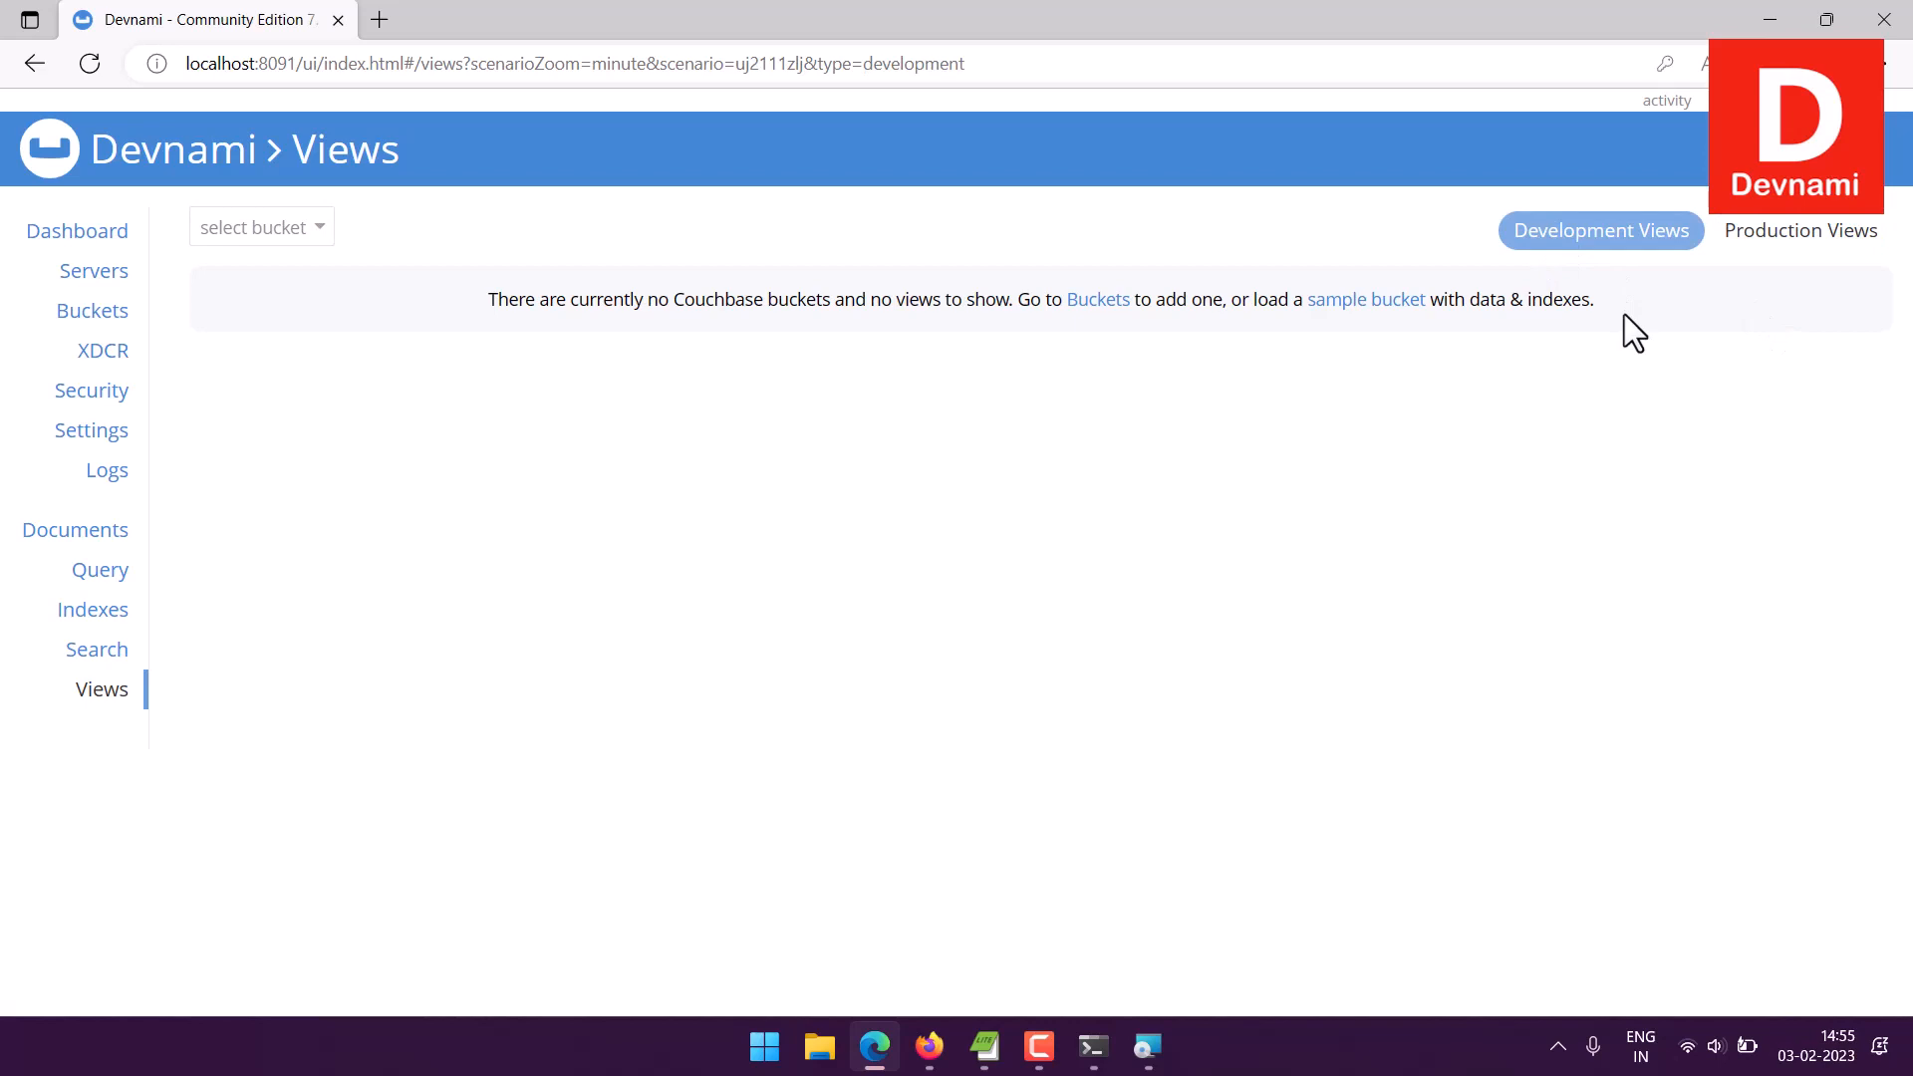
{"action": "left_click", "coordinate": [105, 237]}
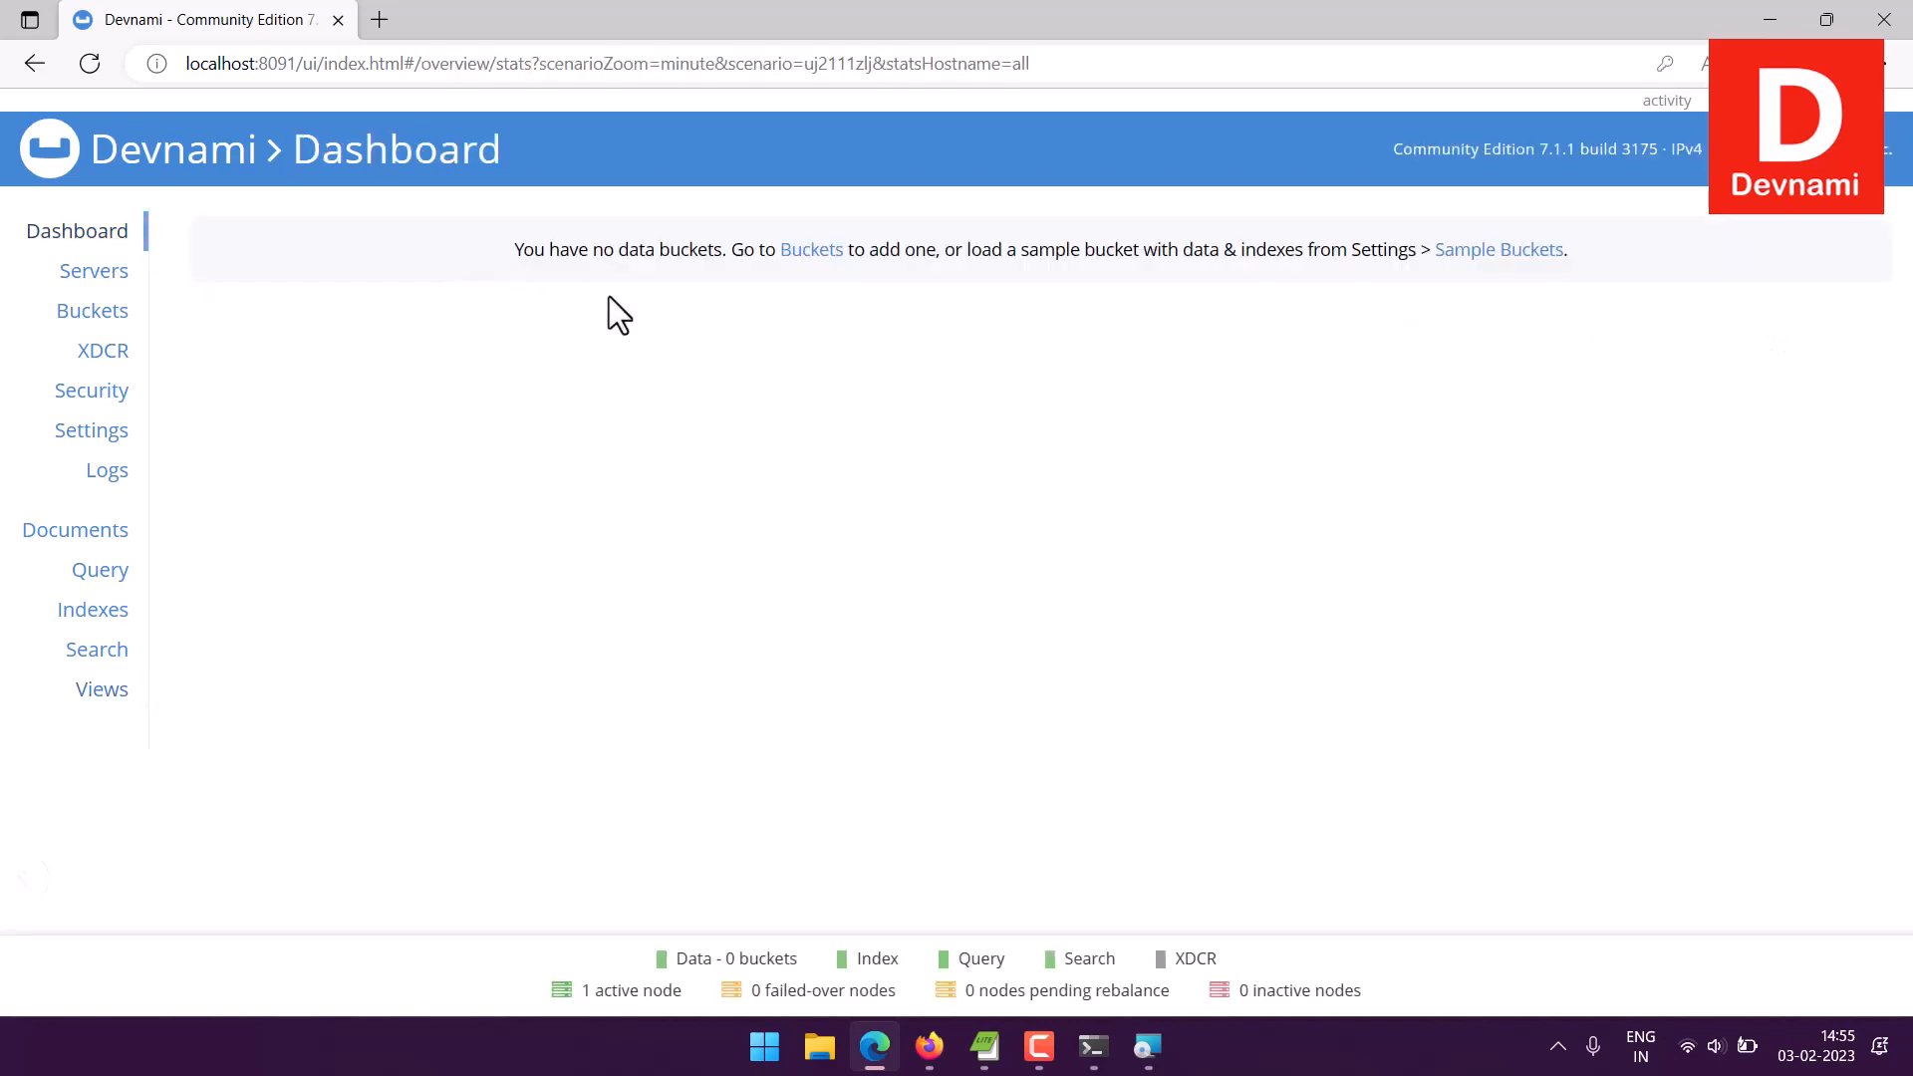